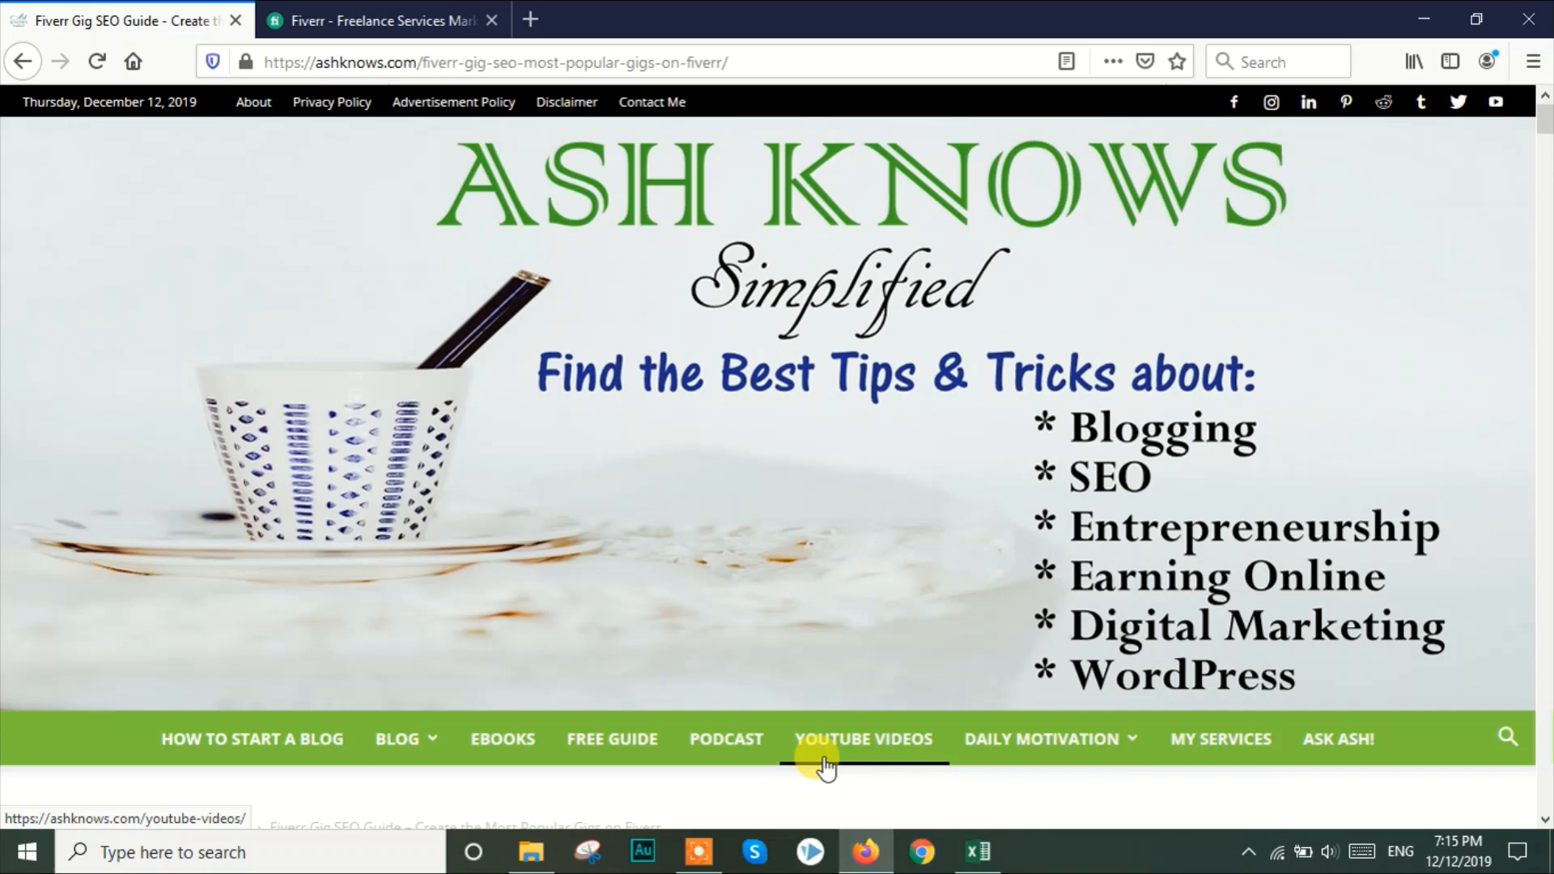
Look over Fiverr's service categories and recently viewed gigs, along with the keyword list in the Excel workbook Keywords.xlsx
left_click(310, 12)
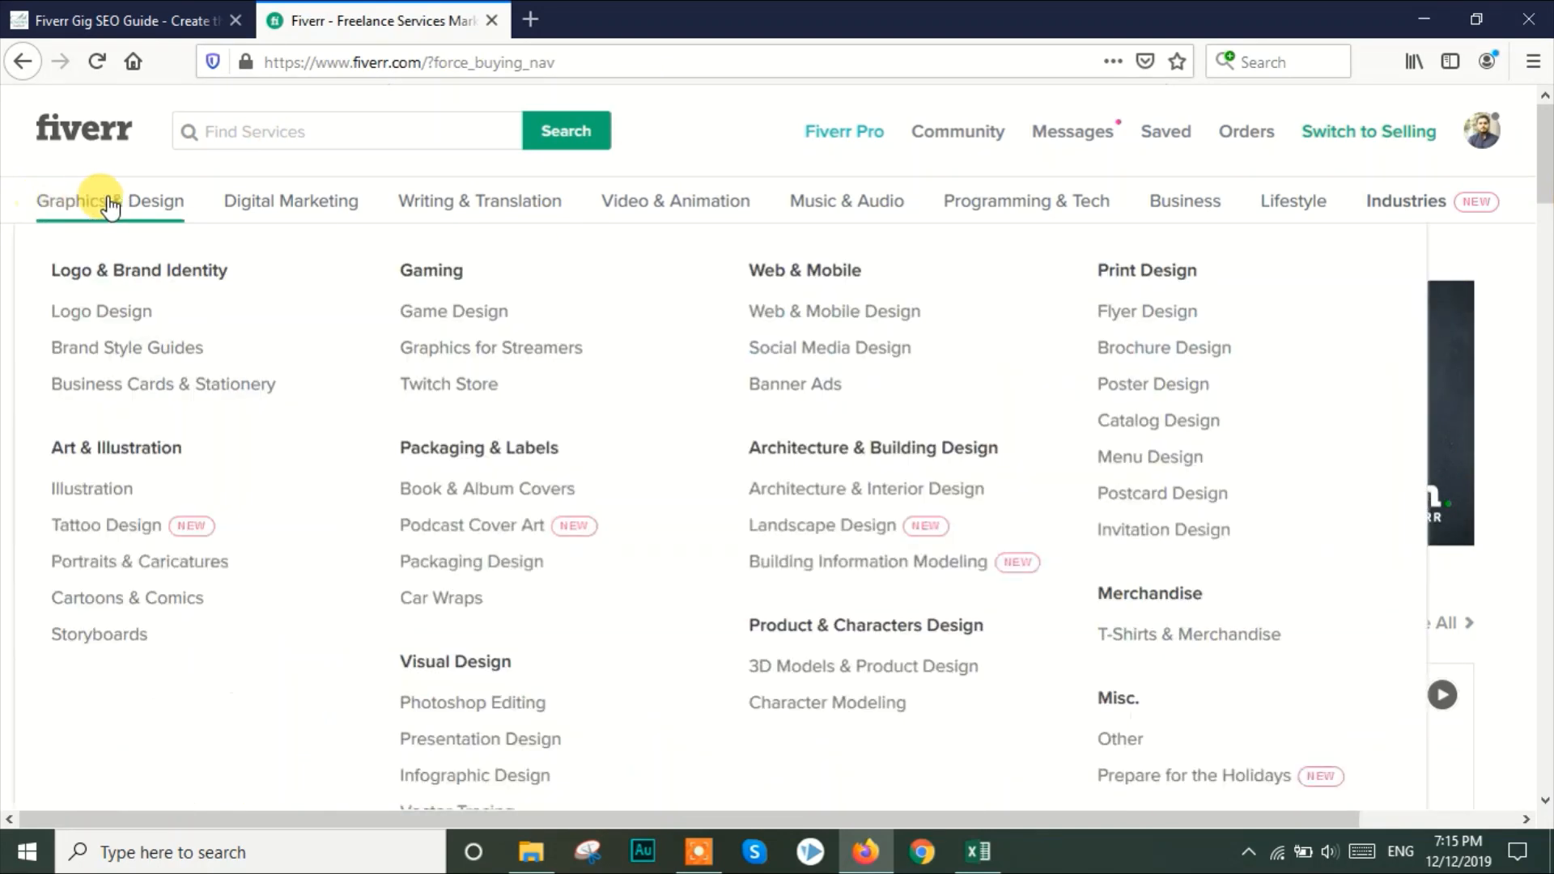
mouse_move(268, 215)
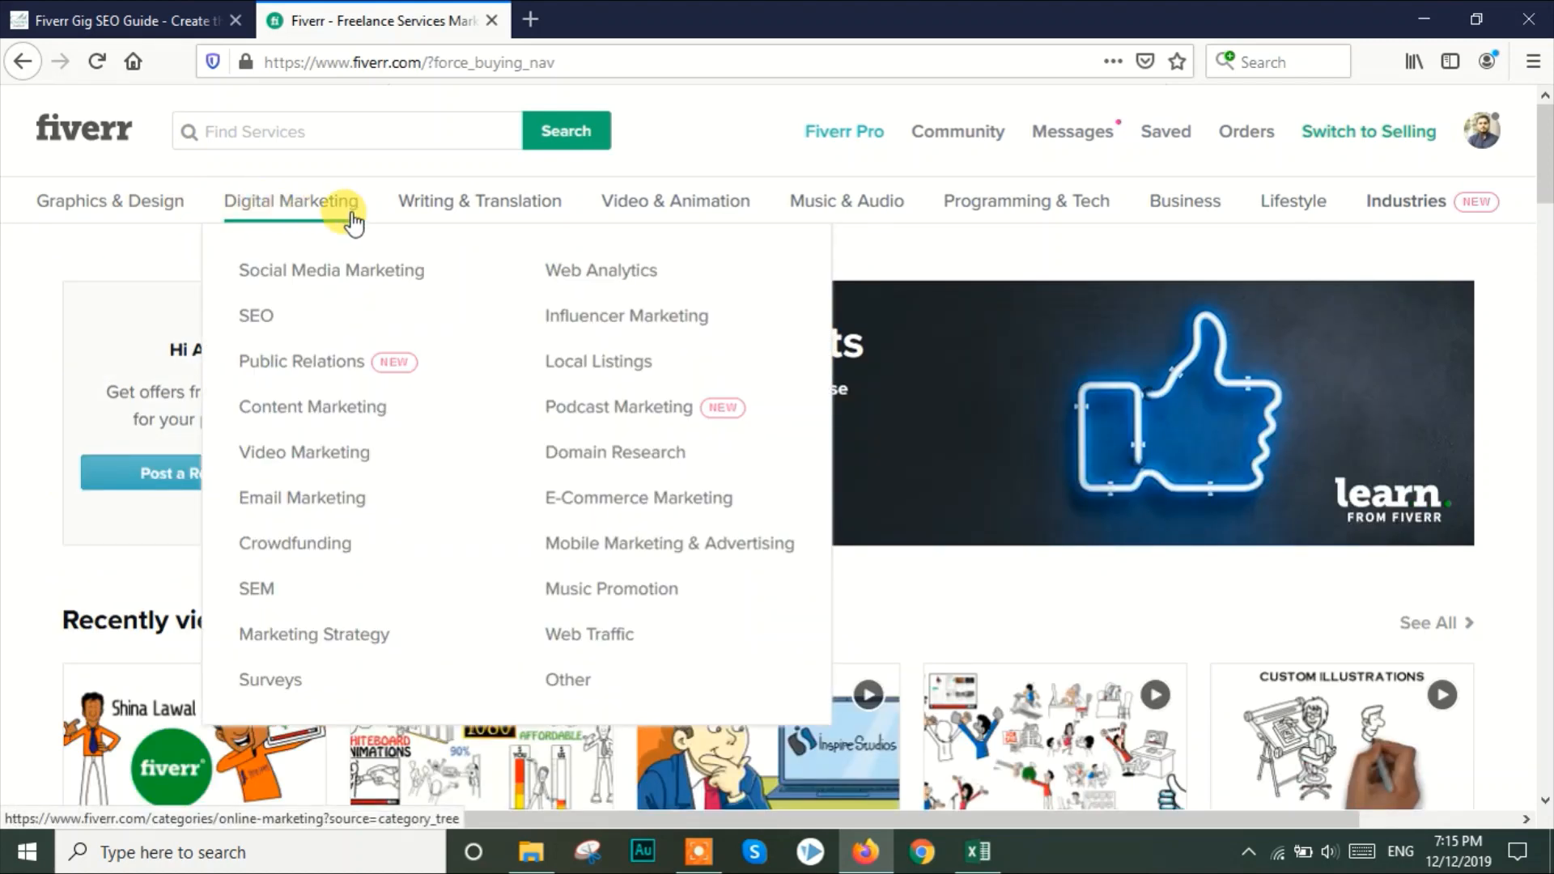
mouse_move(504, 215)
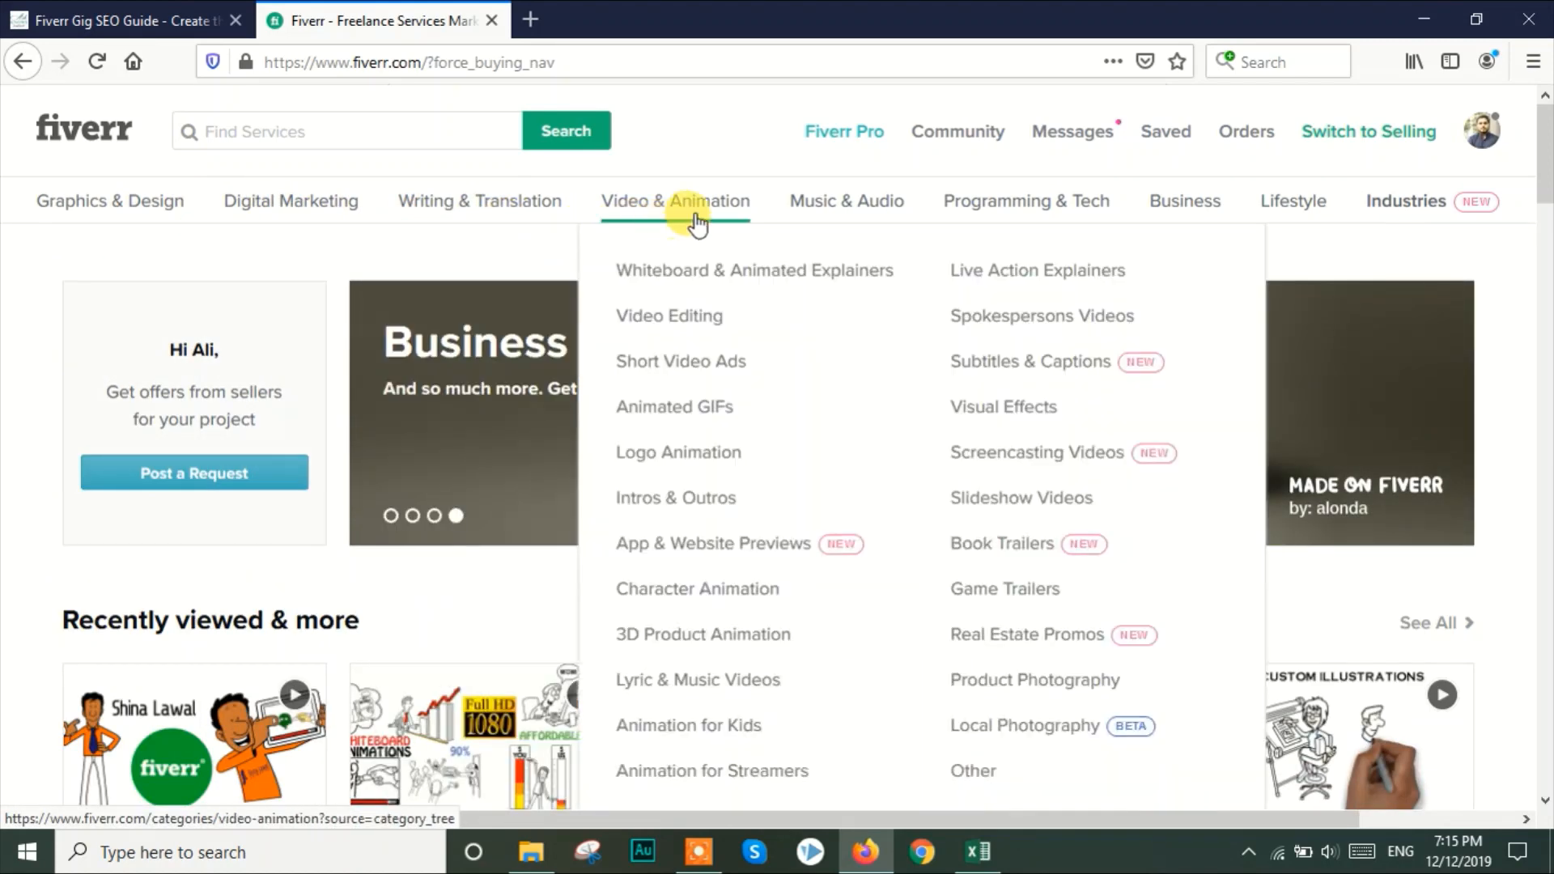
mouse_move(837, 222)
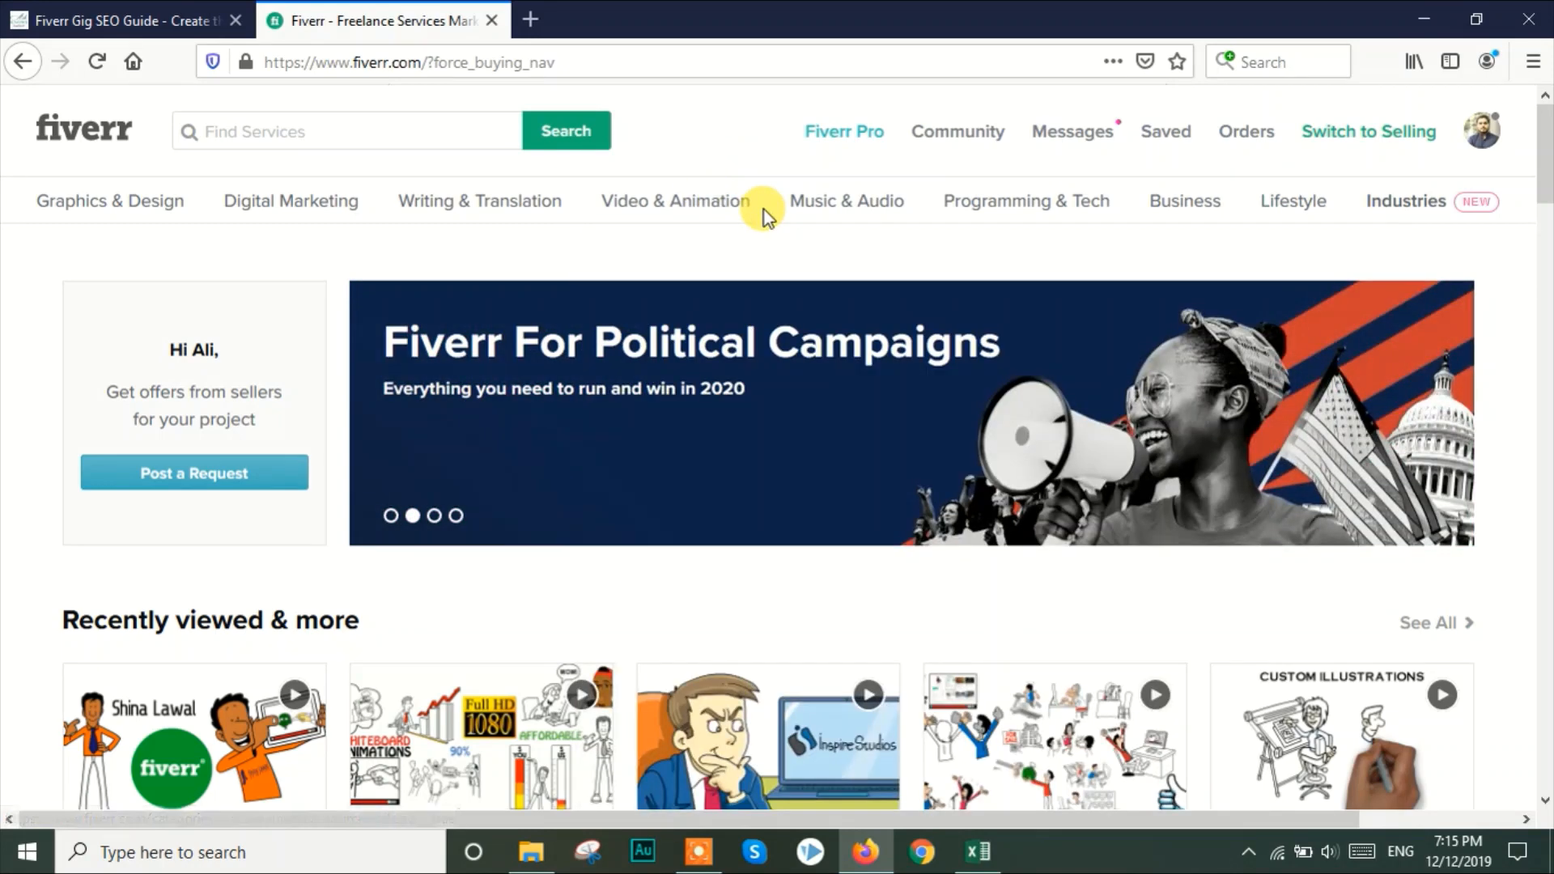
mouse_move(732, 216)
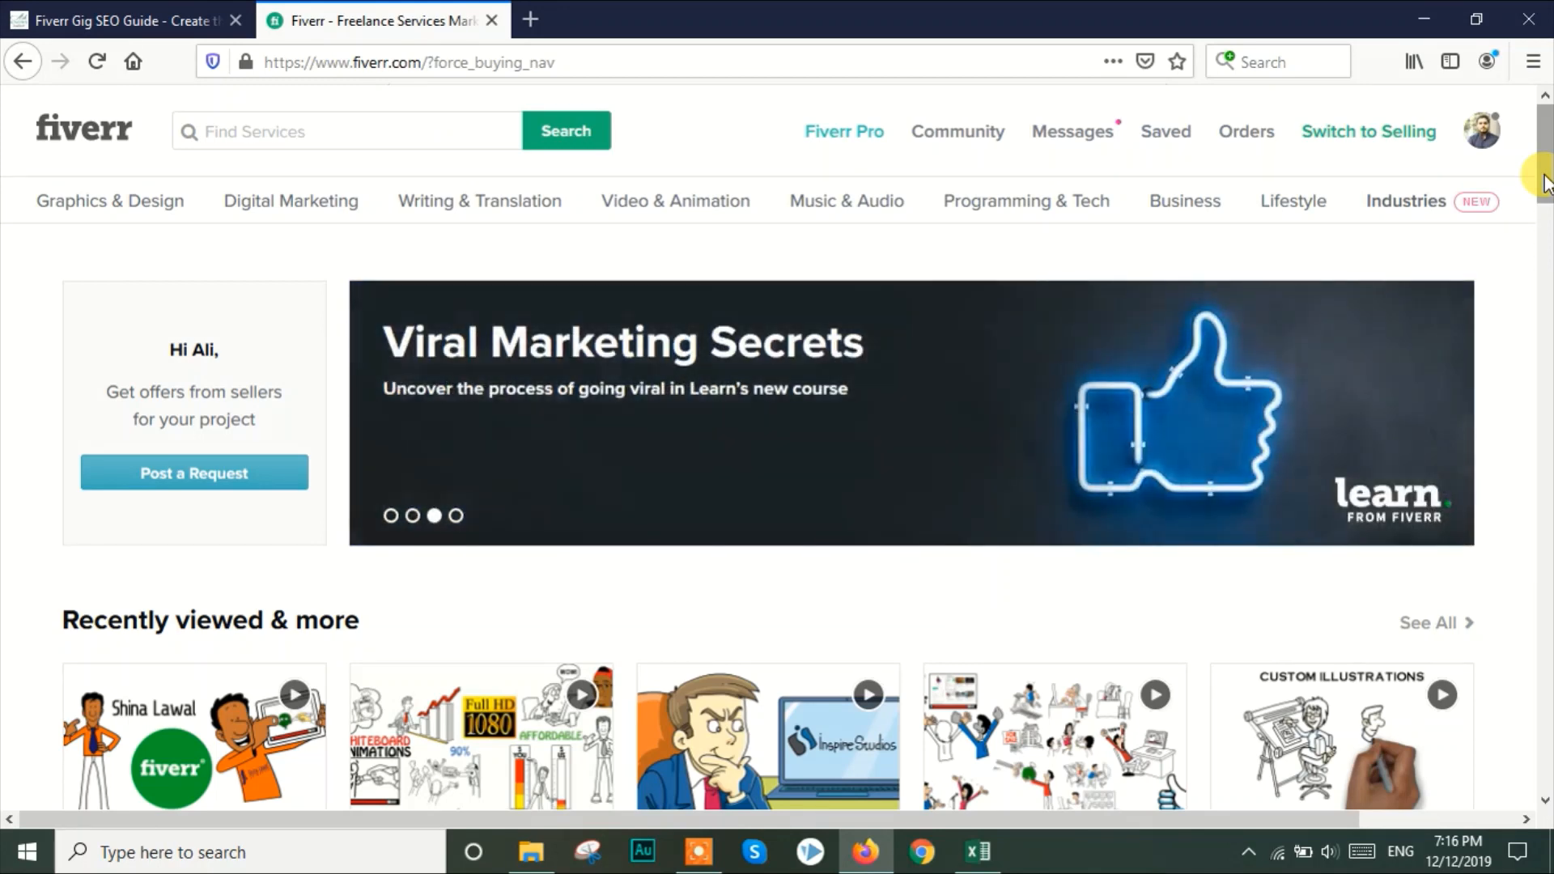
left_click_drag(1546, 182, 1549, 221)
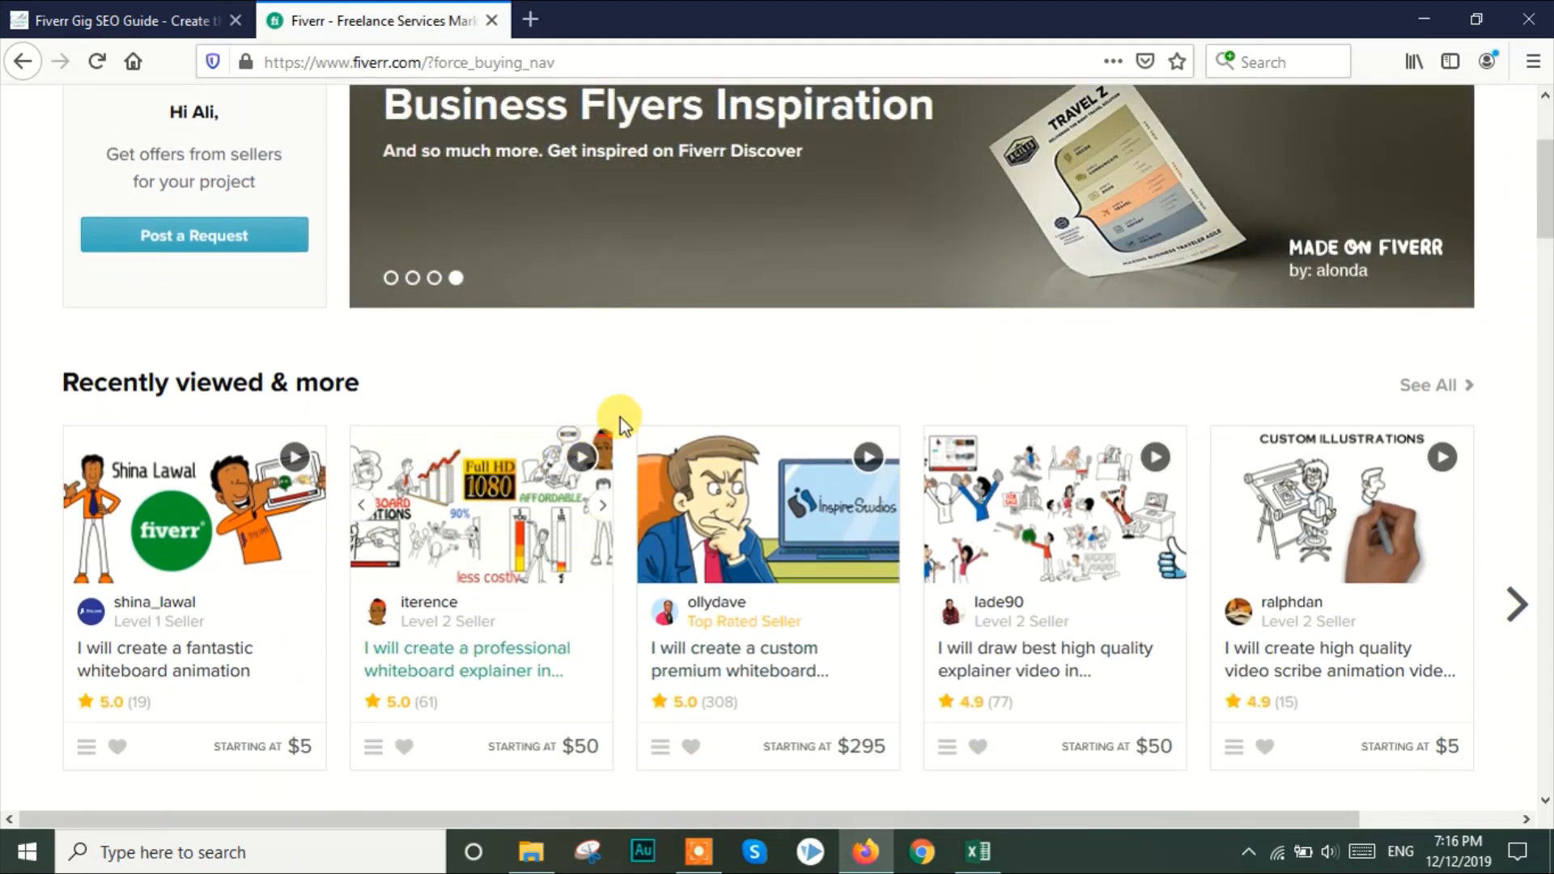
left_click_drag(1545, 178, 1546, 131)
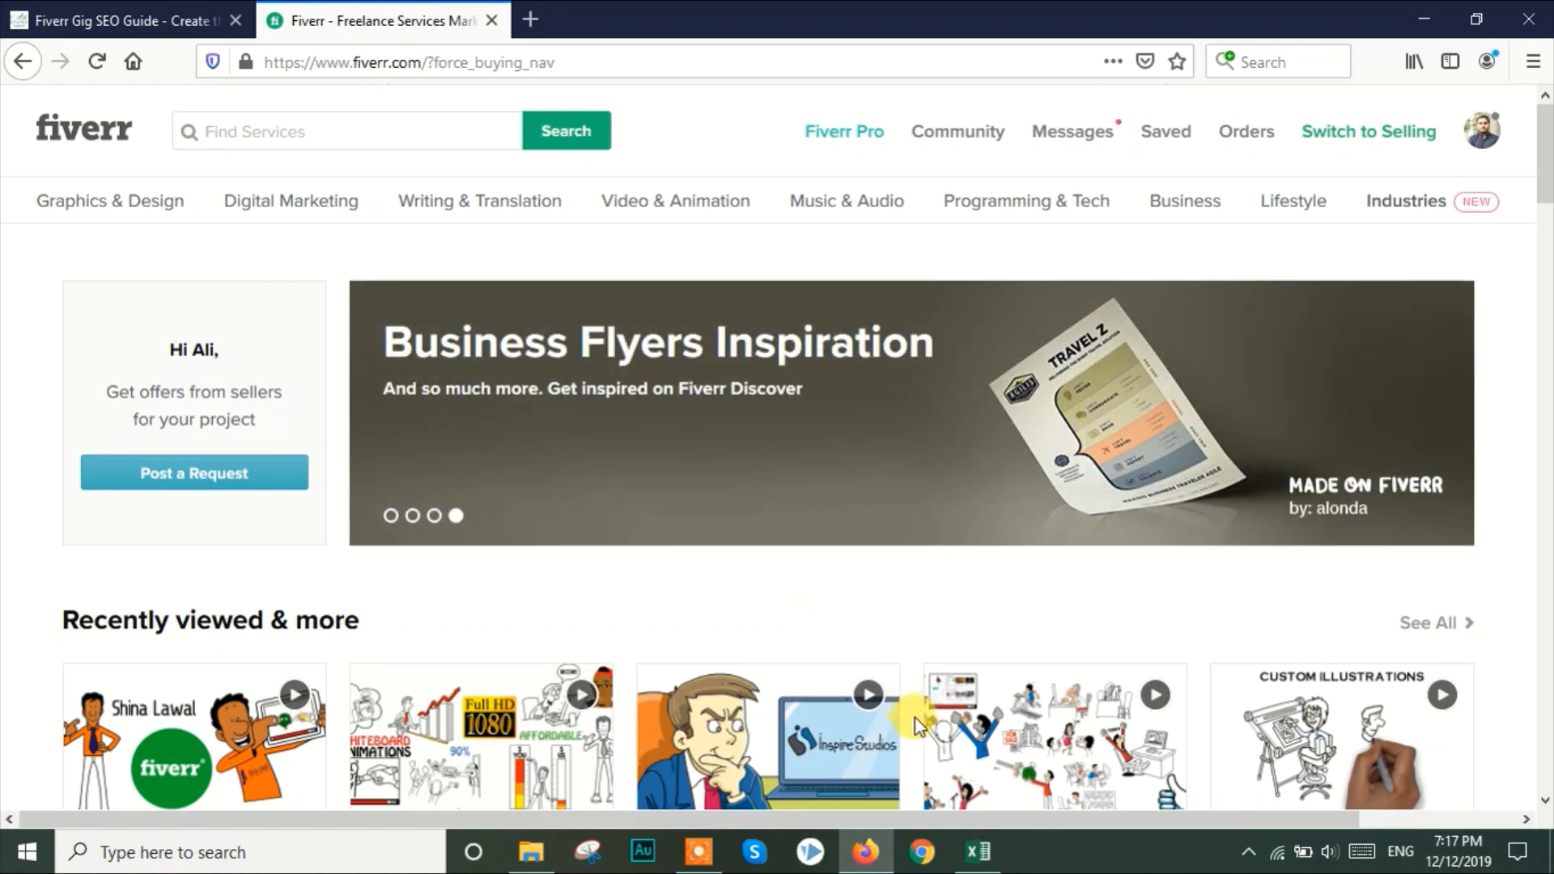
left_click(986, 863)
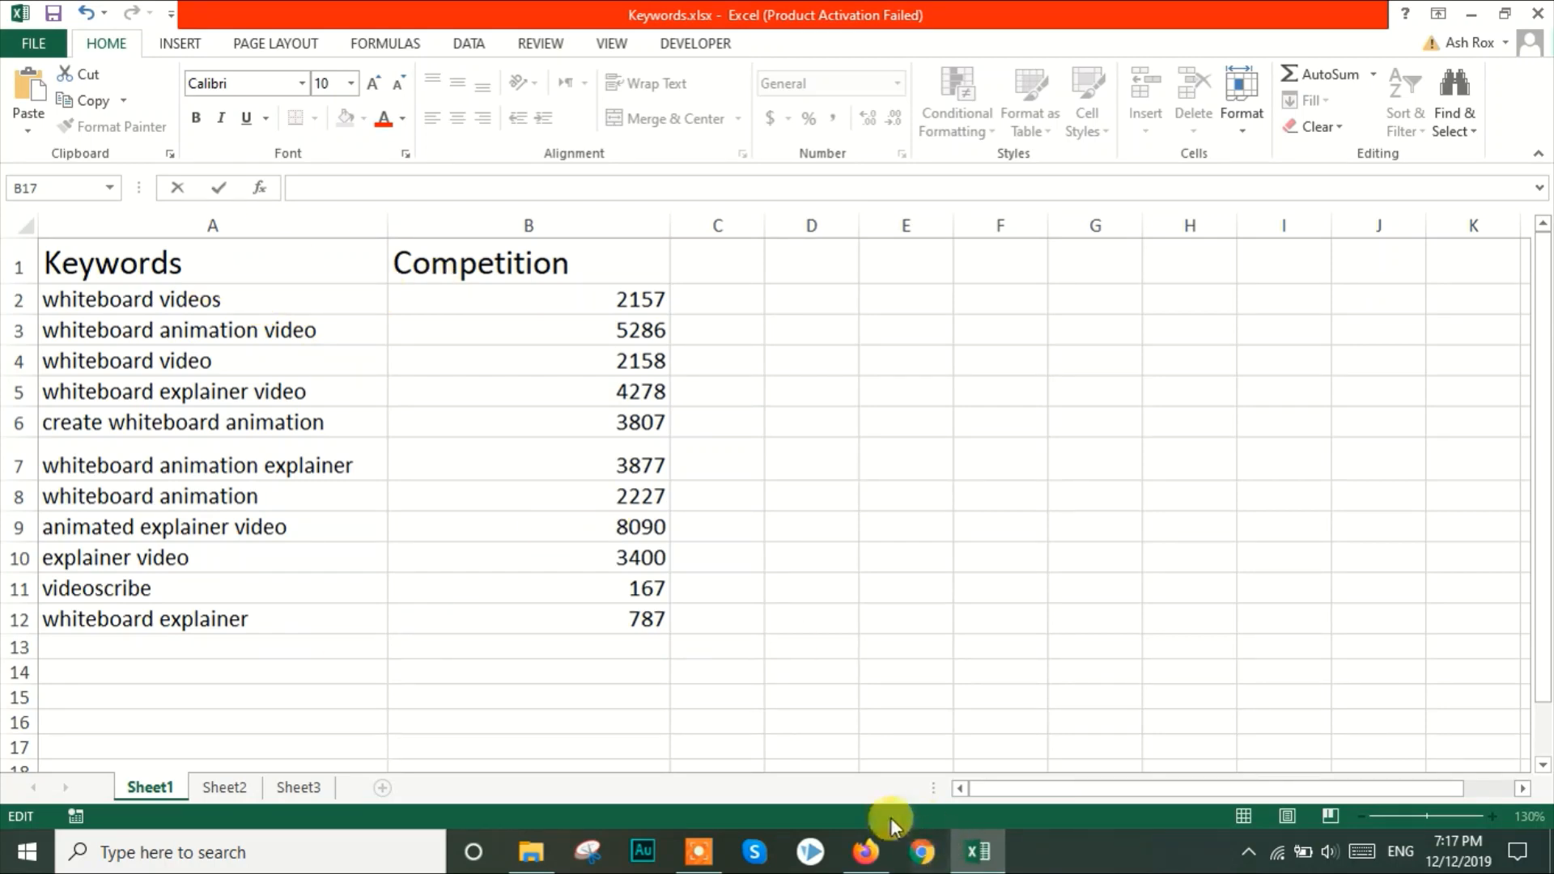
left_click(866, 851)
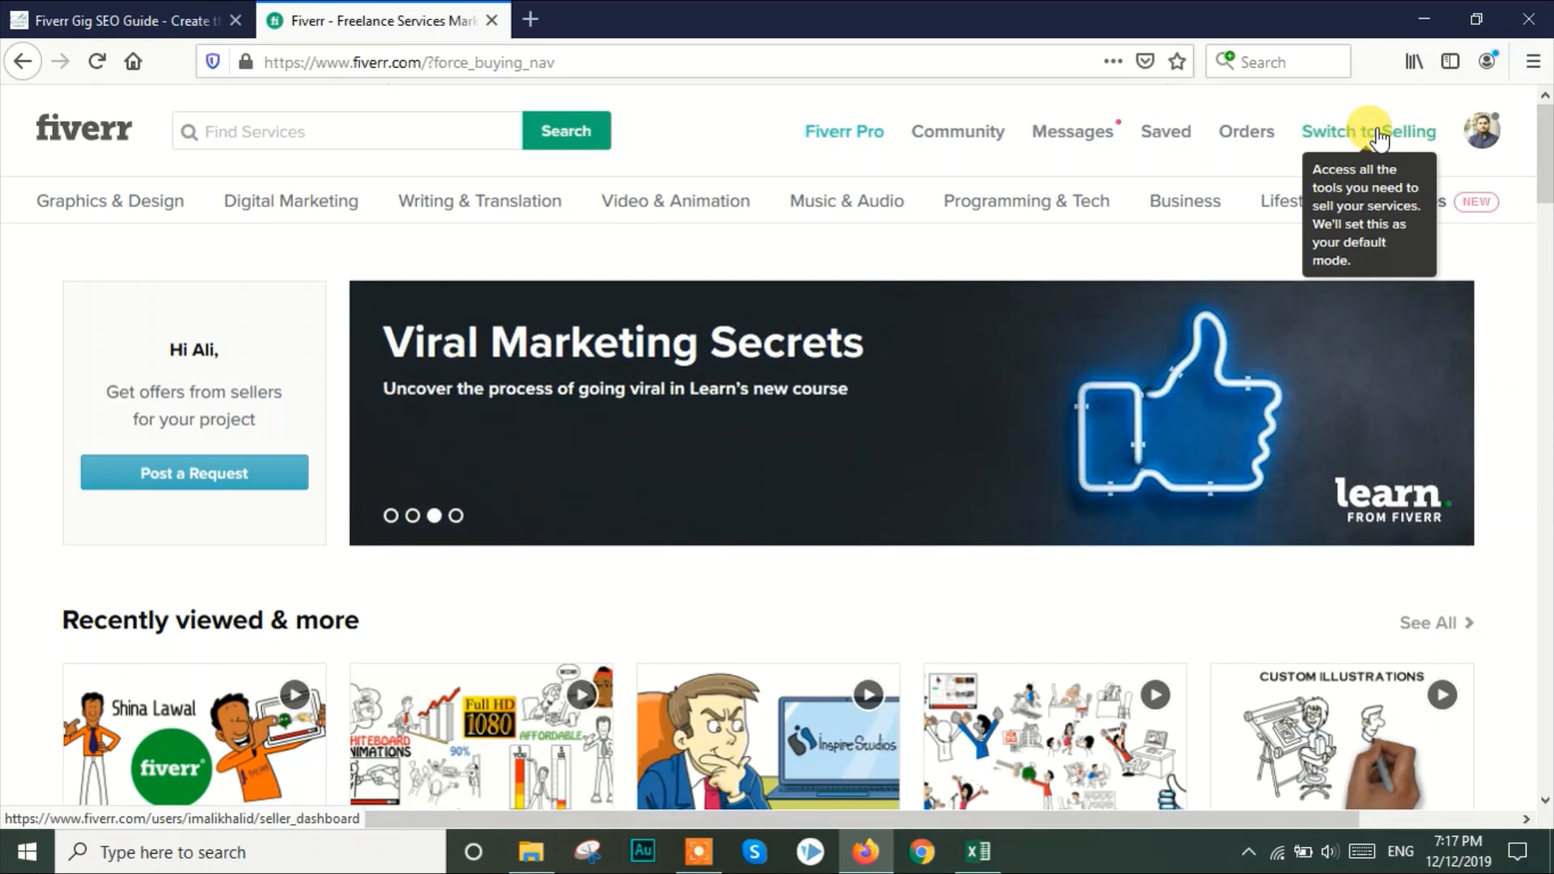
In Firefox, switch the Fiverr account to selling mode and start creating a new gig from the Gigs page
left_click(1378, 136)
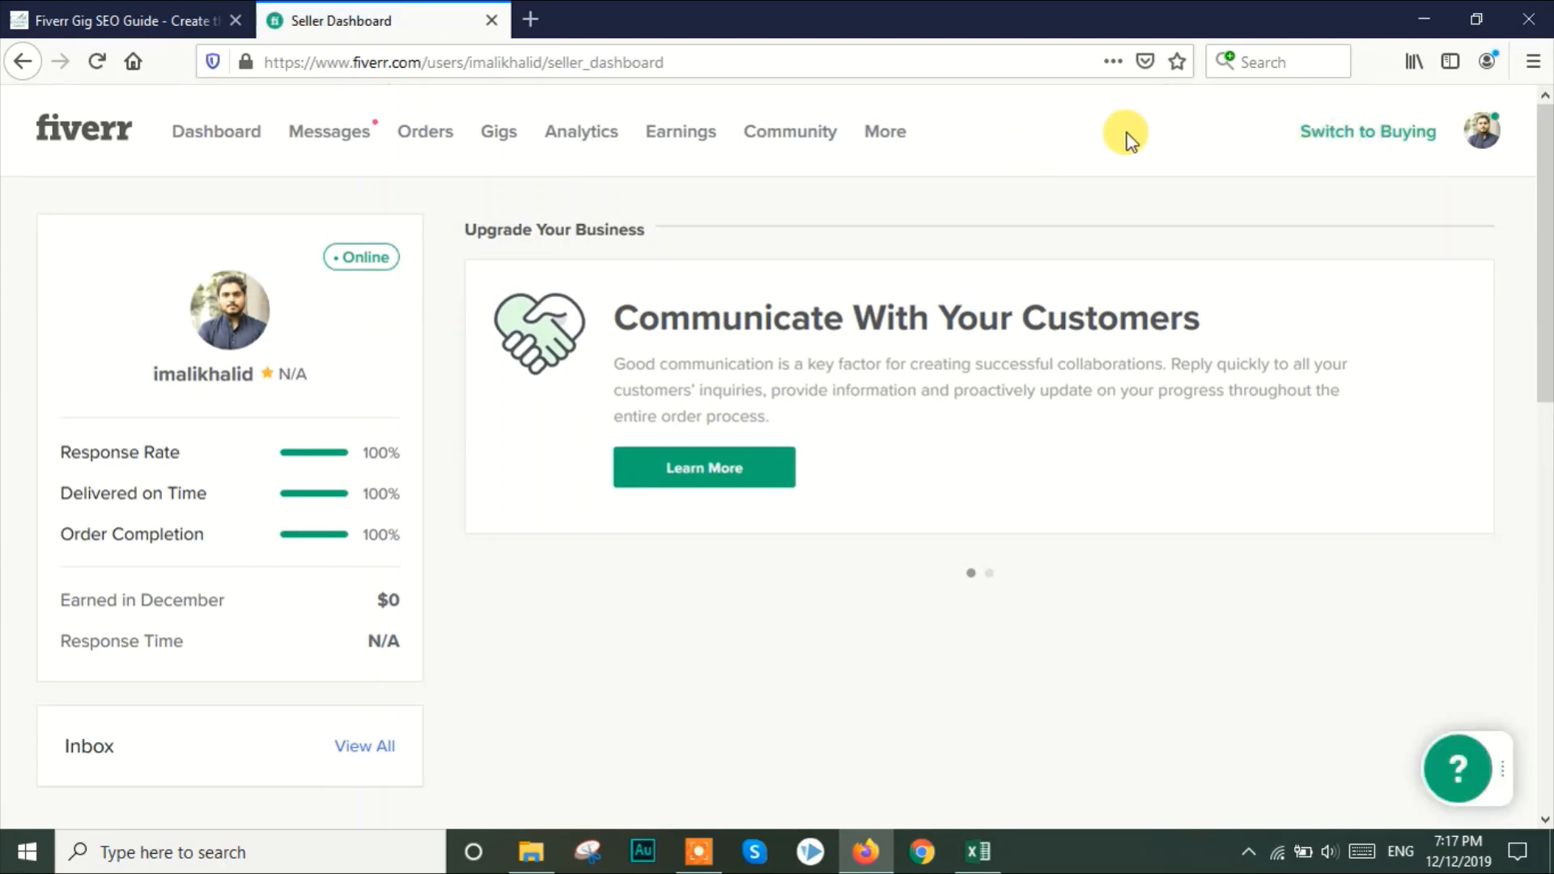
left_click(493, 137)
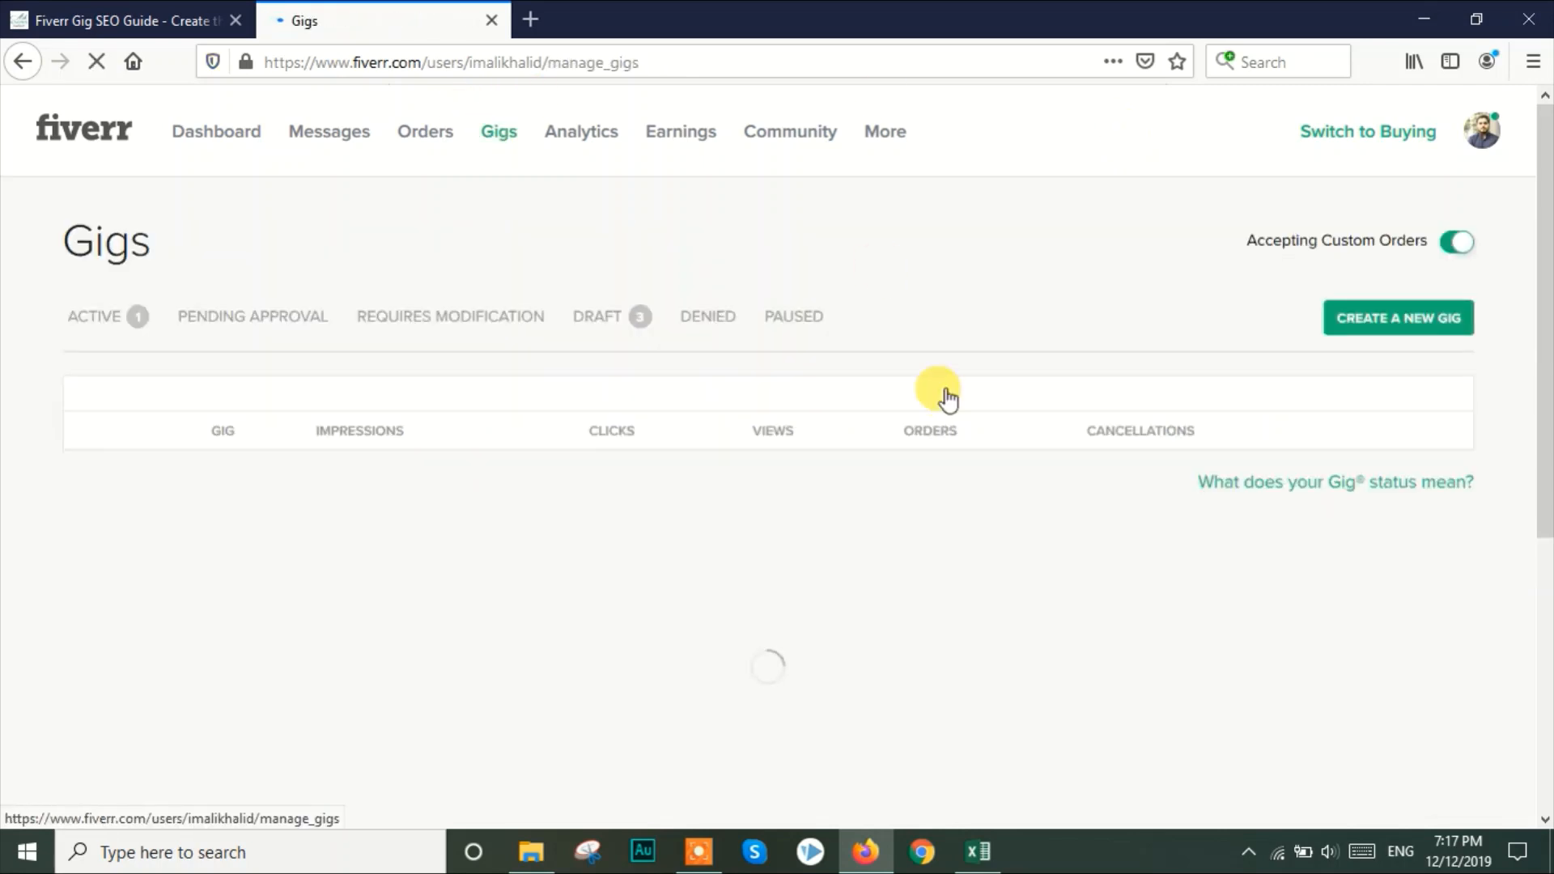
left_click(1400, 324)
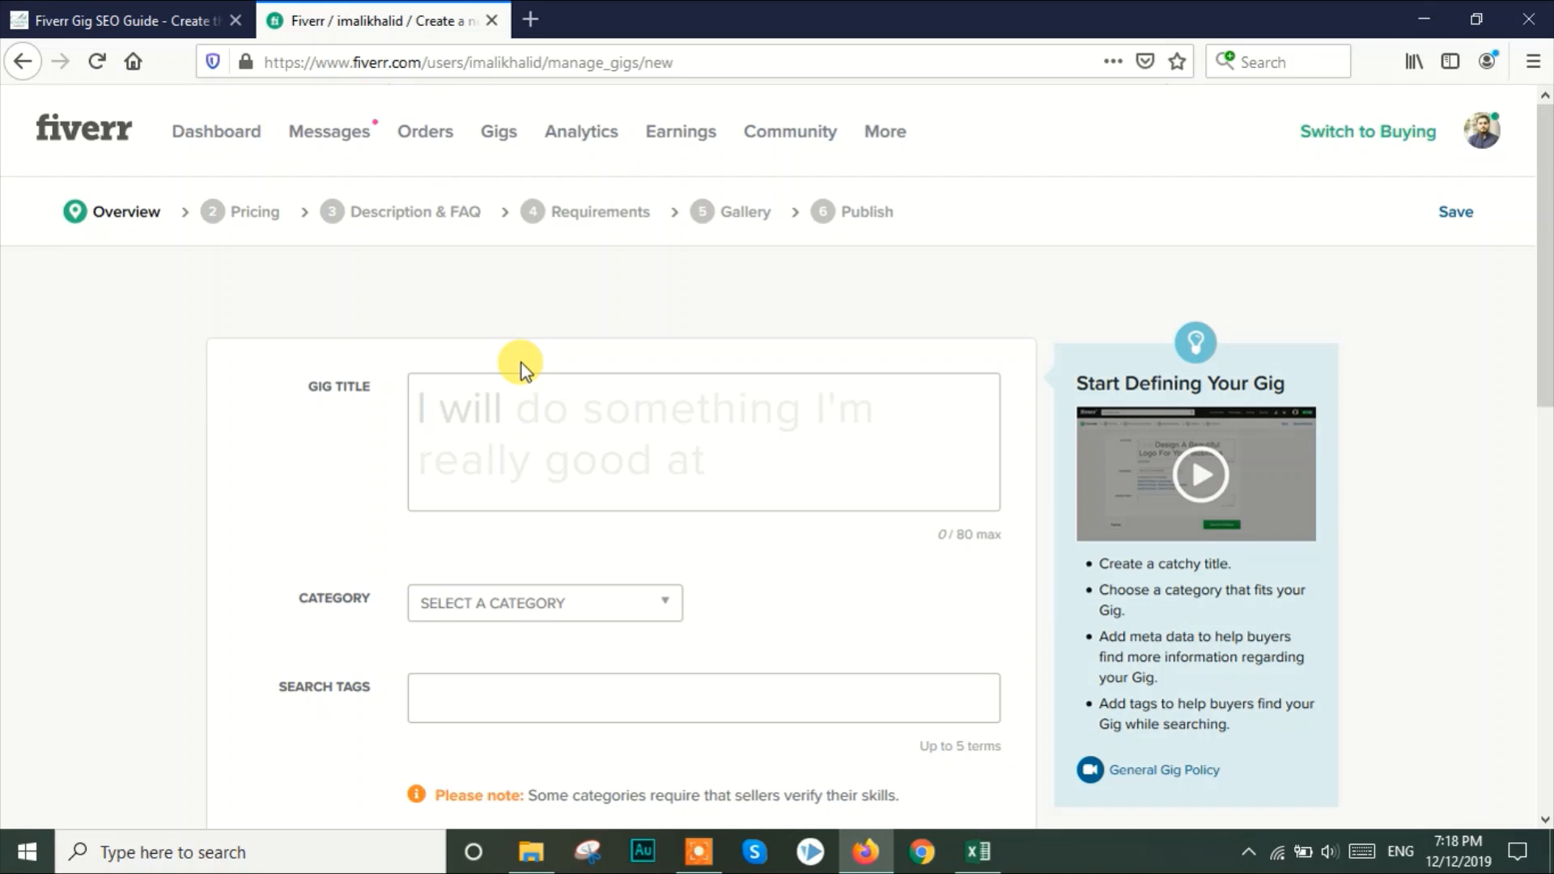
Examine the new gig form's title and search tags fields alongside the keyword list in Excel
left_click(864, 709)
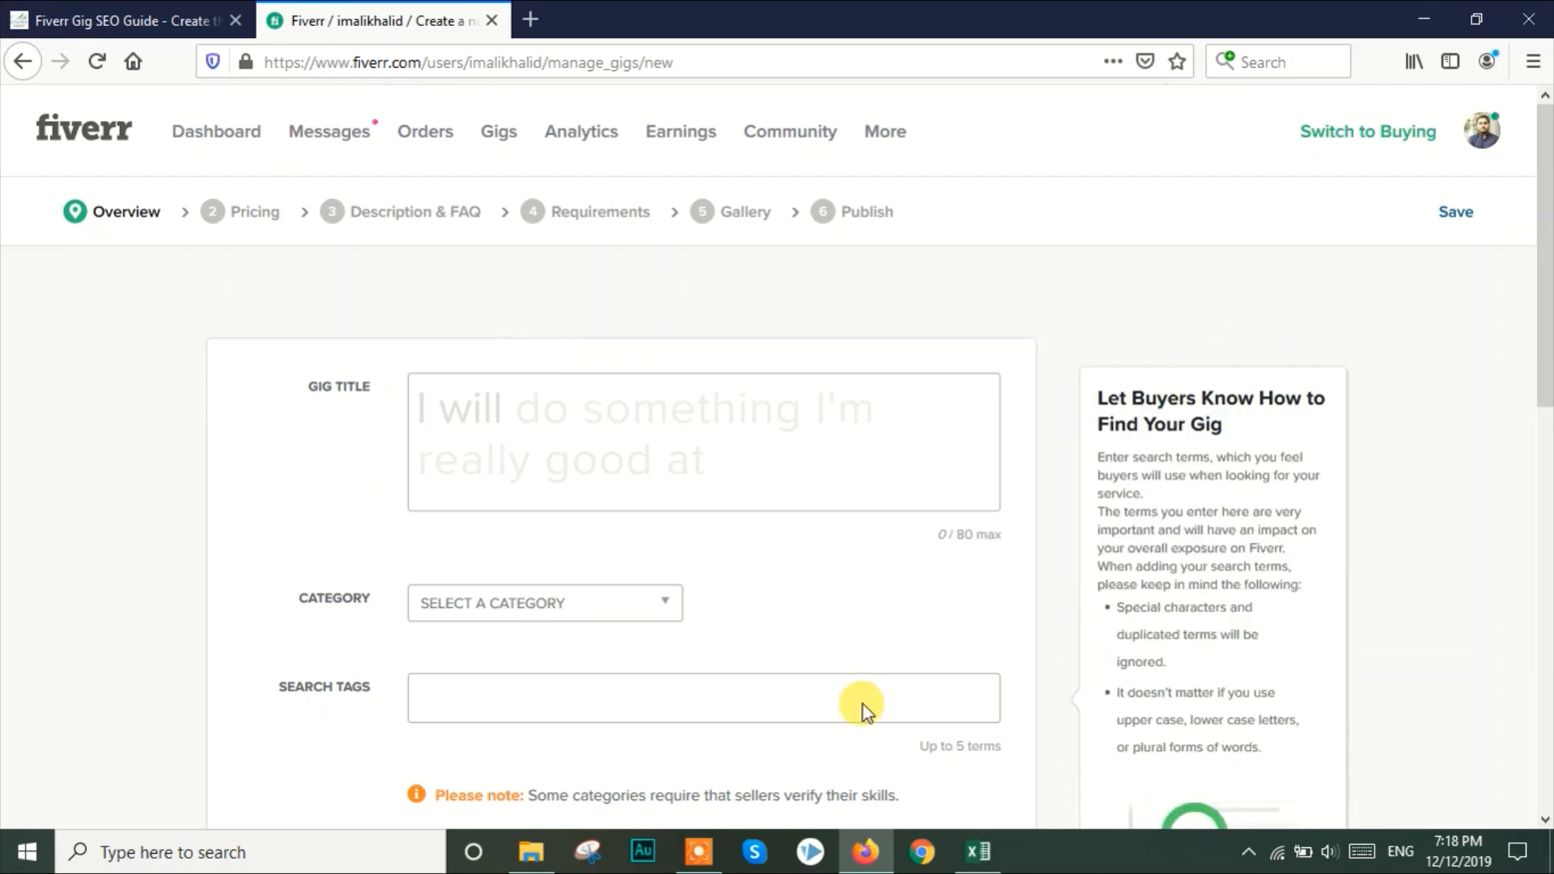
left_click(978, 851)
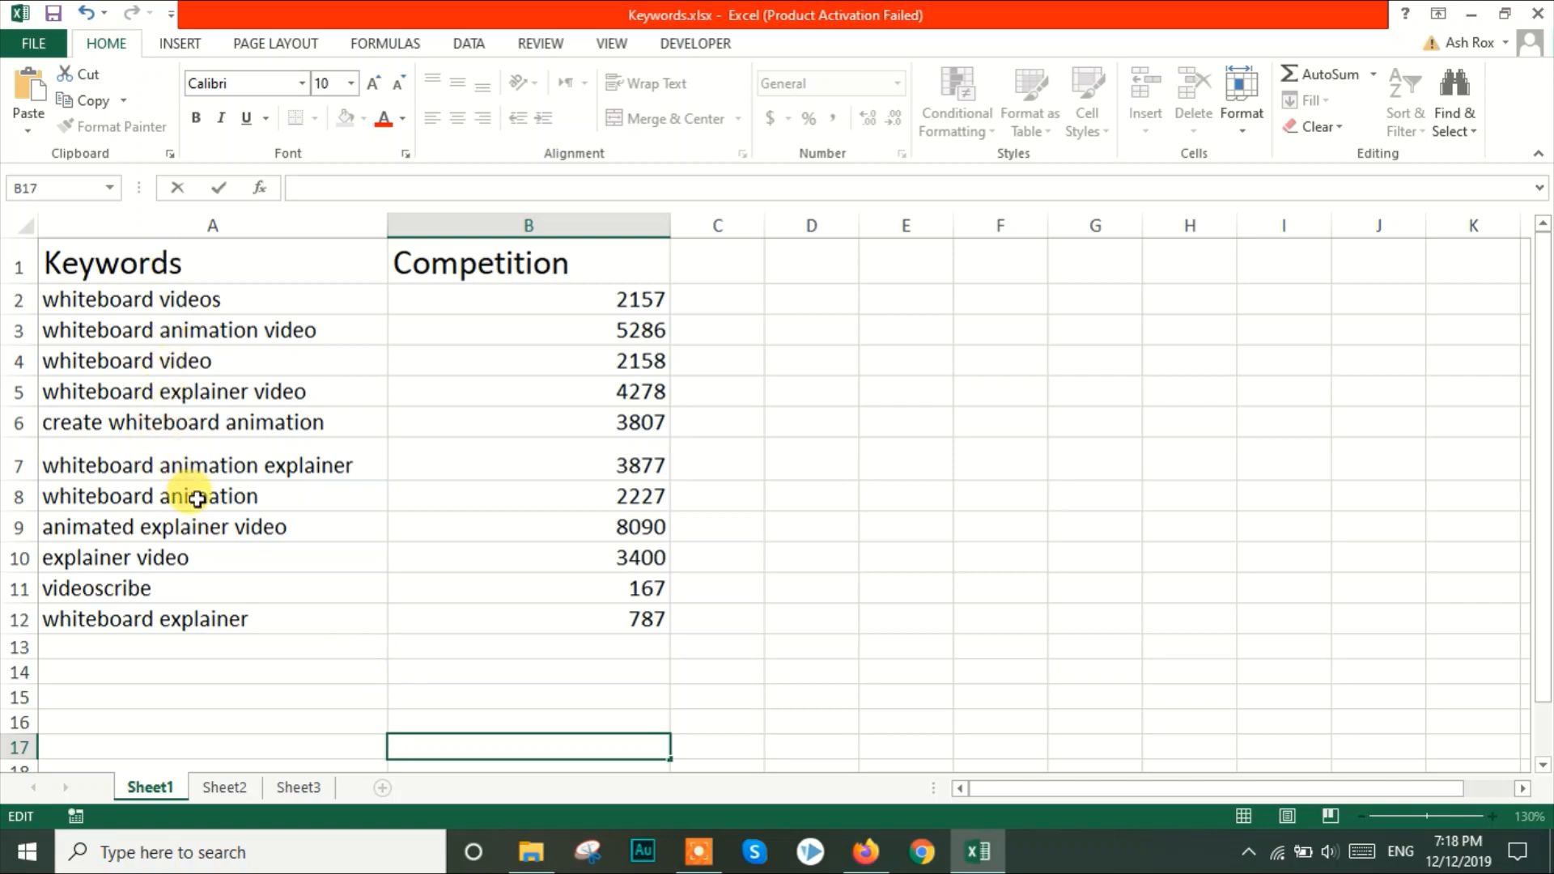
left_click(865, 851)
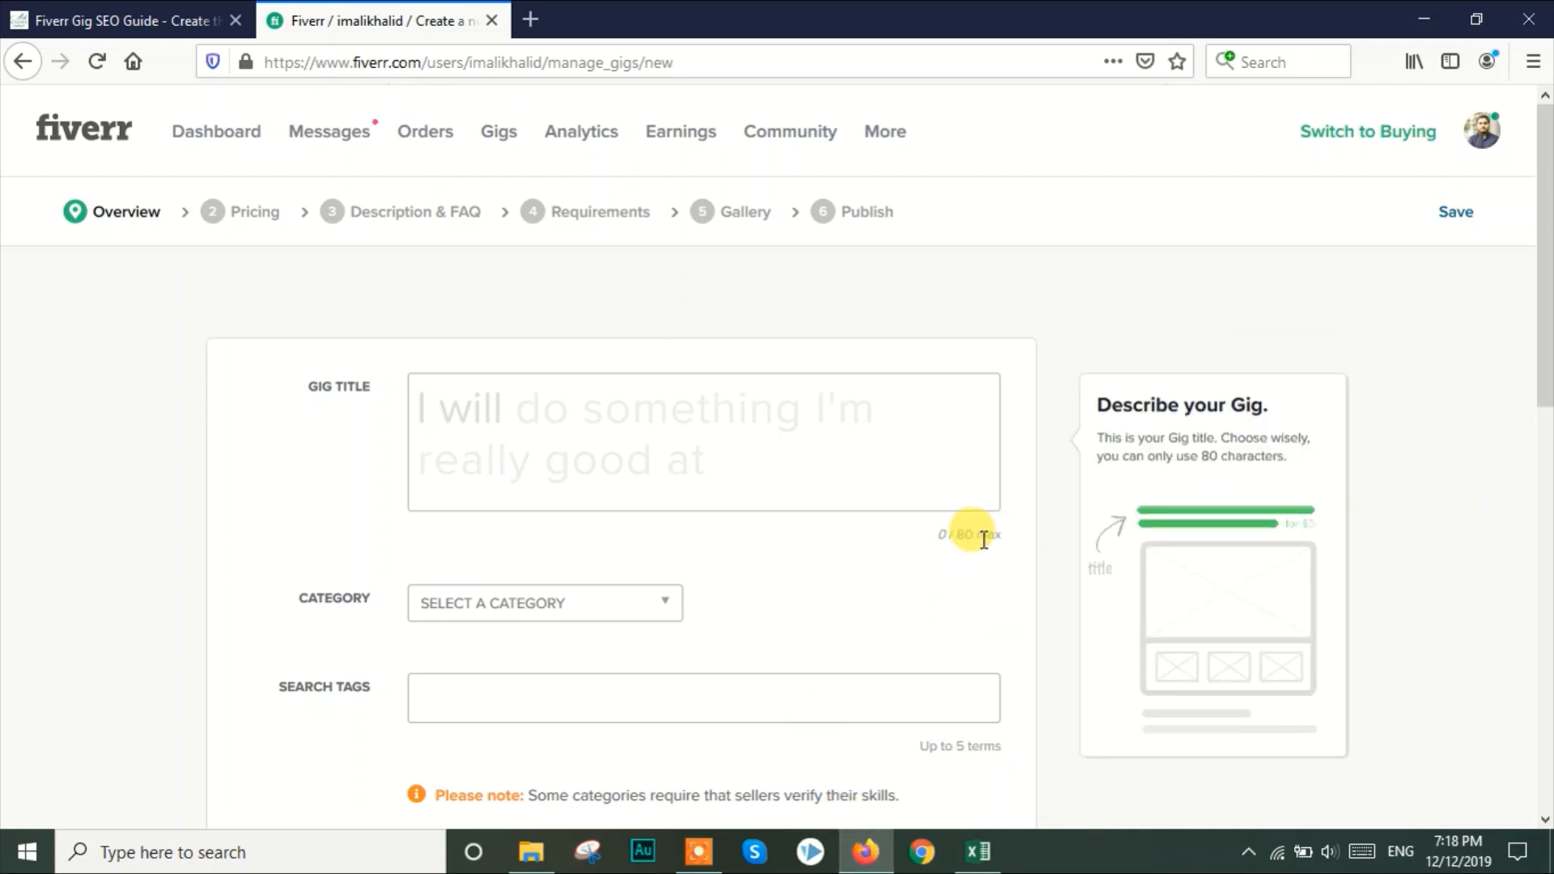
mouse_move(959, 614)
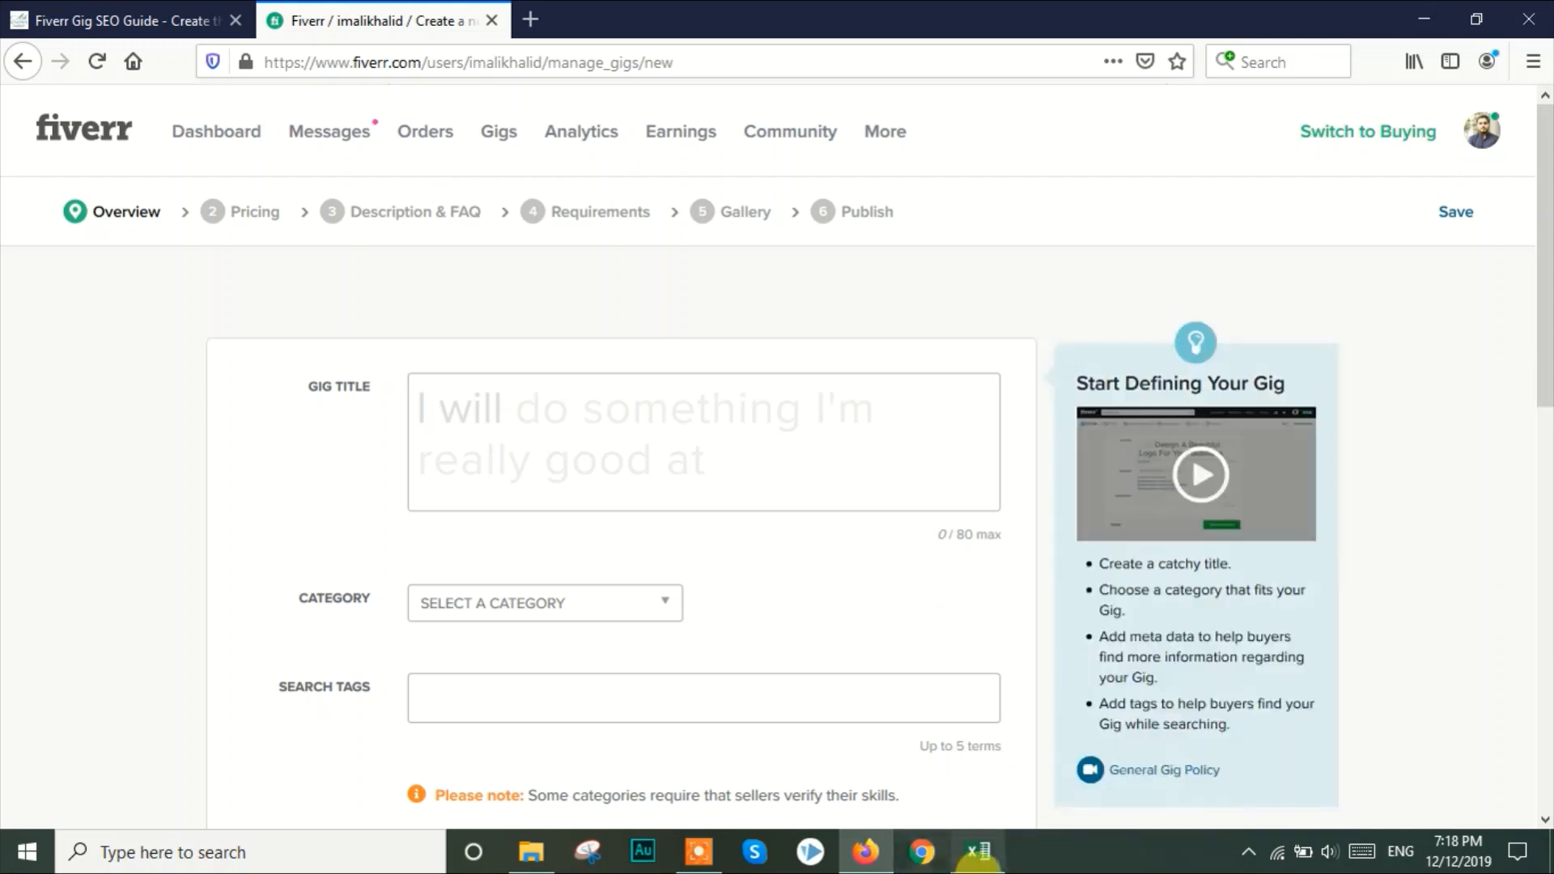
Switch to Keywords.xlsx in Excel and enter "whitebaord video" in cell A15 below the keyword list
left_click(978, 851)
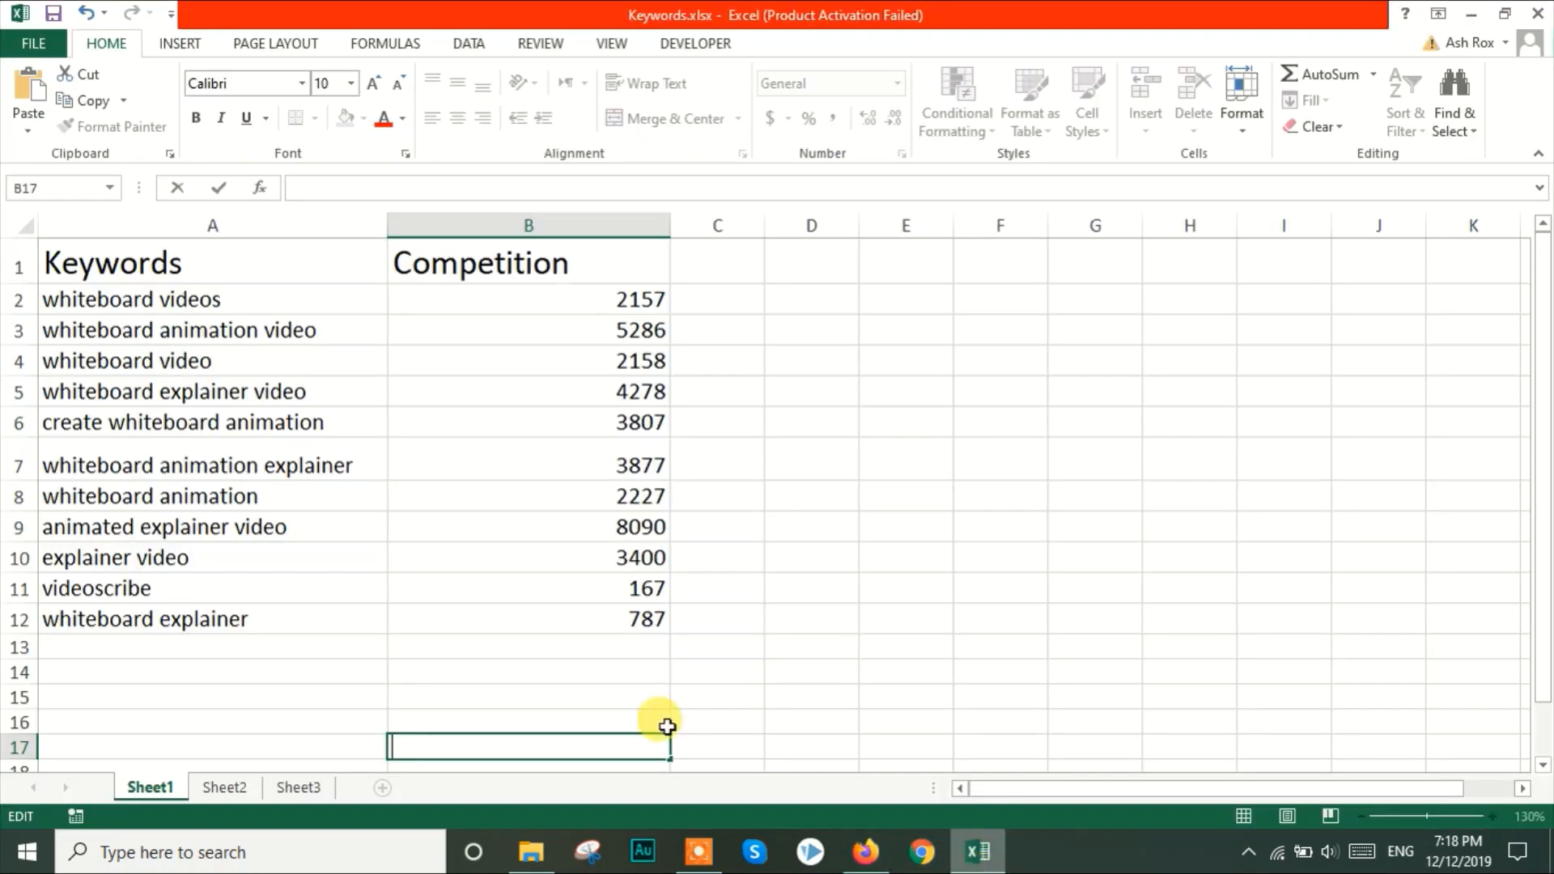
left_click(142, 366)
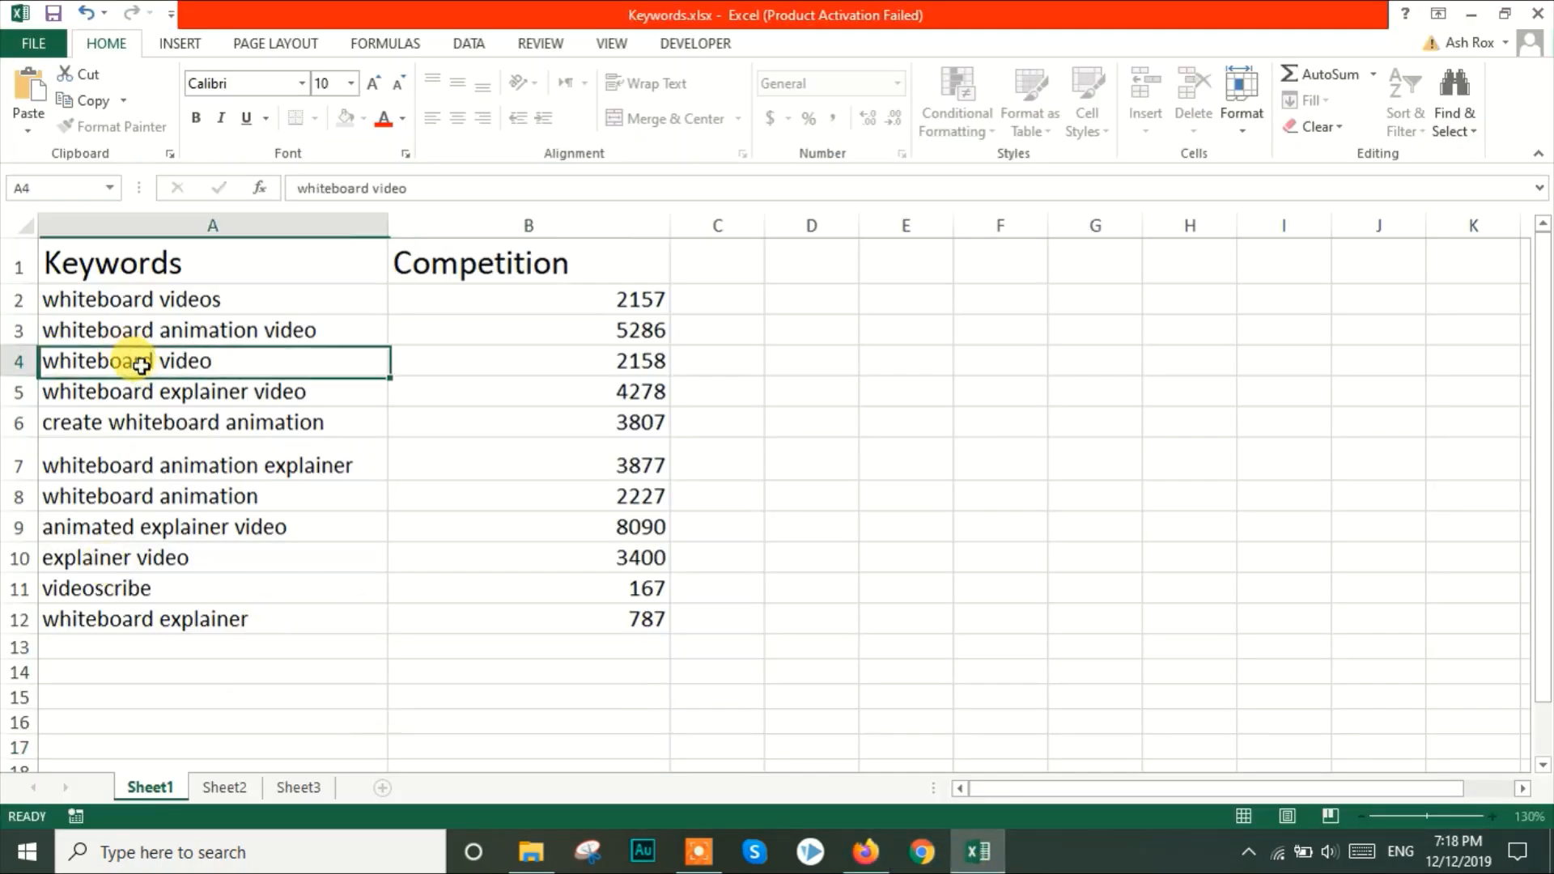
double_click(186, 697)
type("wht")
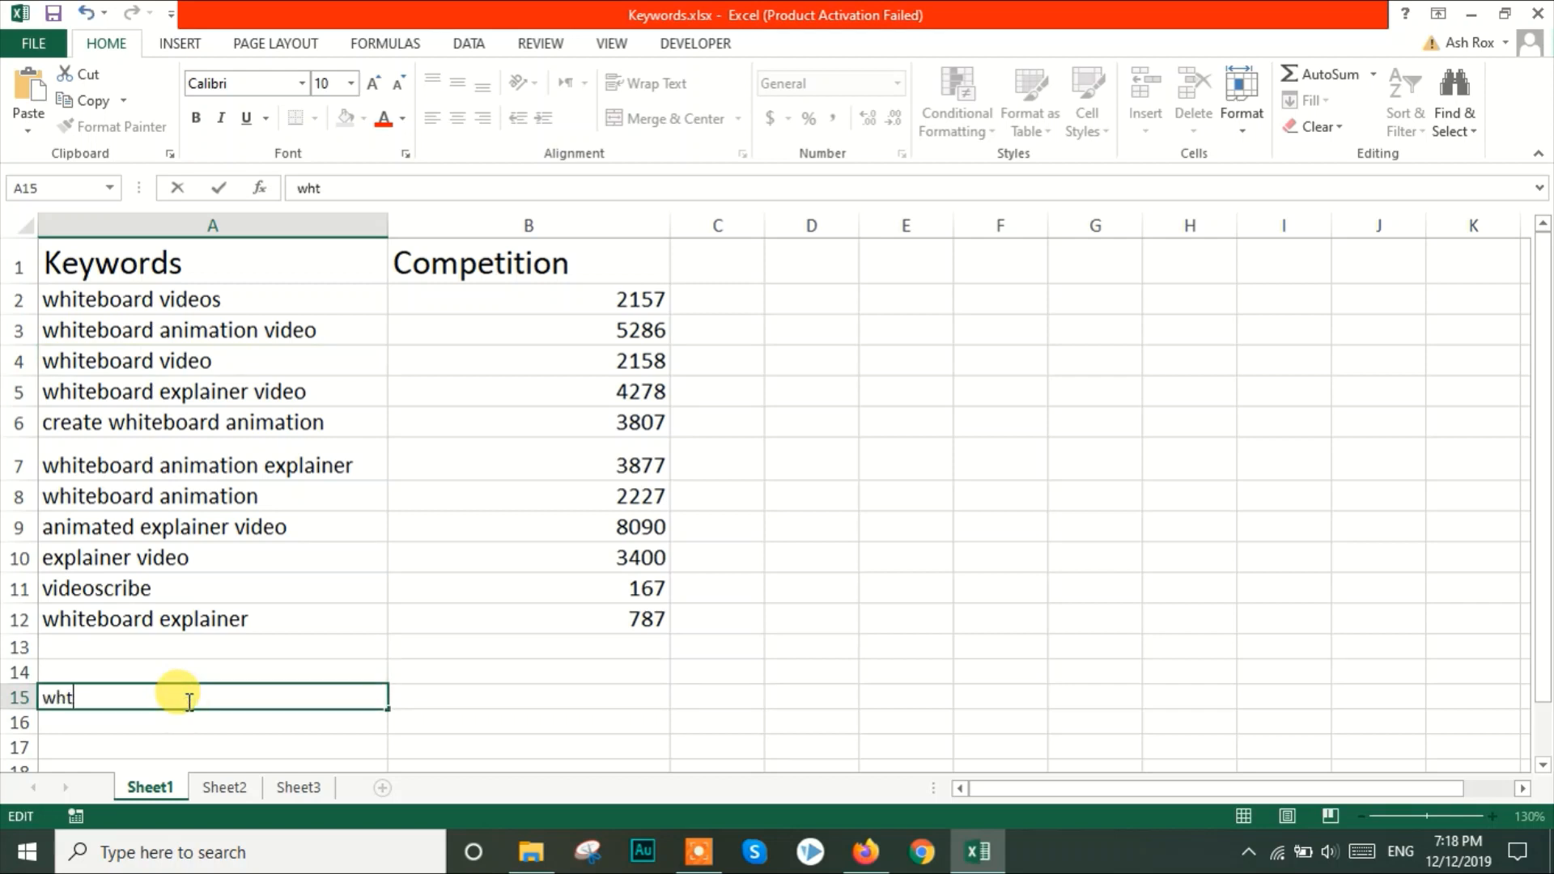
key("BackSpace")
type("itebaord ")
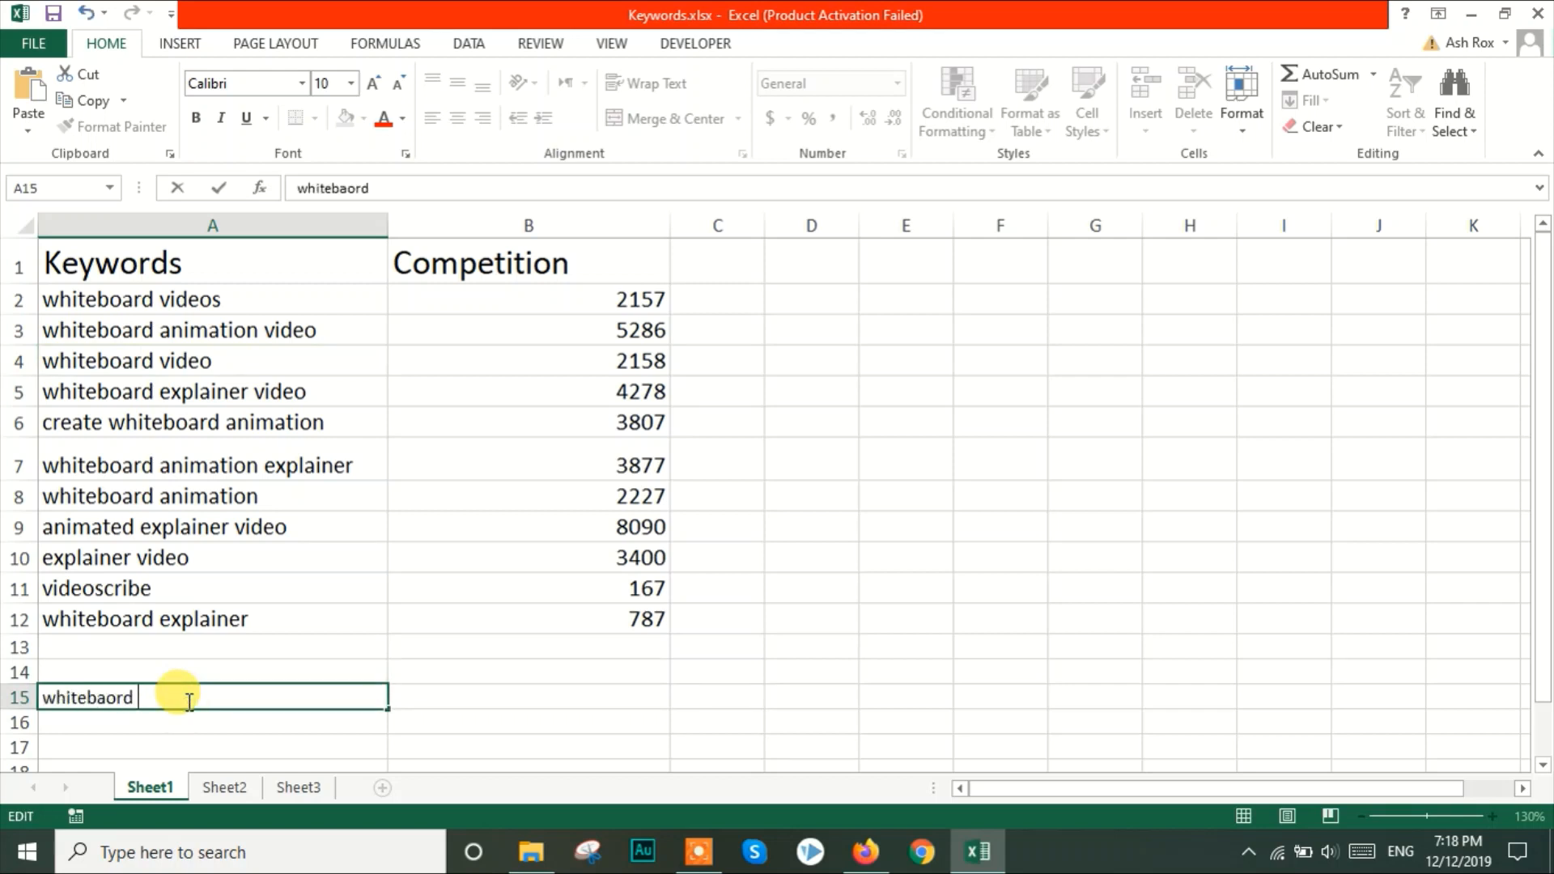
type("video")
Enter "whiteboard animation" in cell B15 beside the first example keyword
left_click(458, 691)
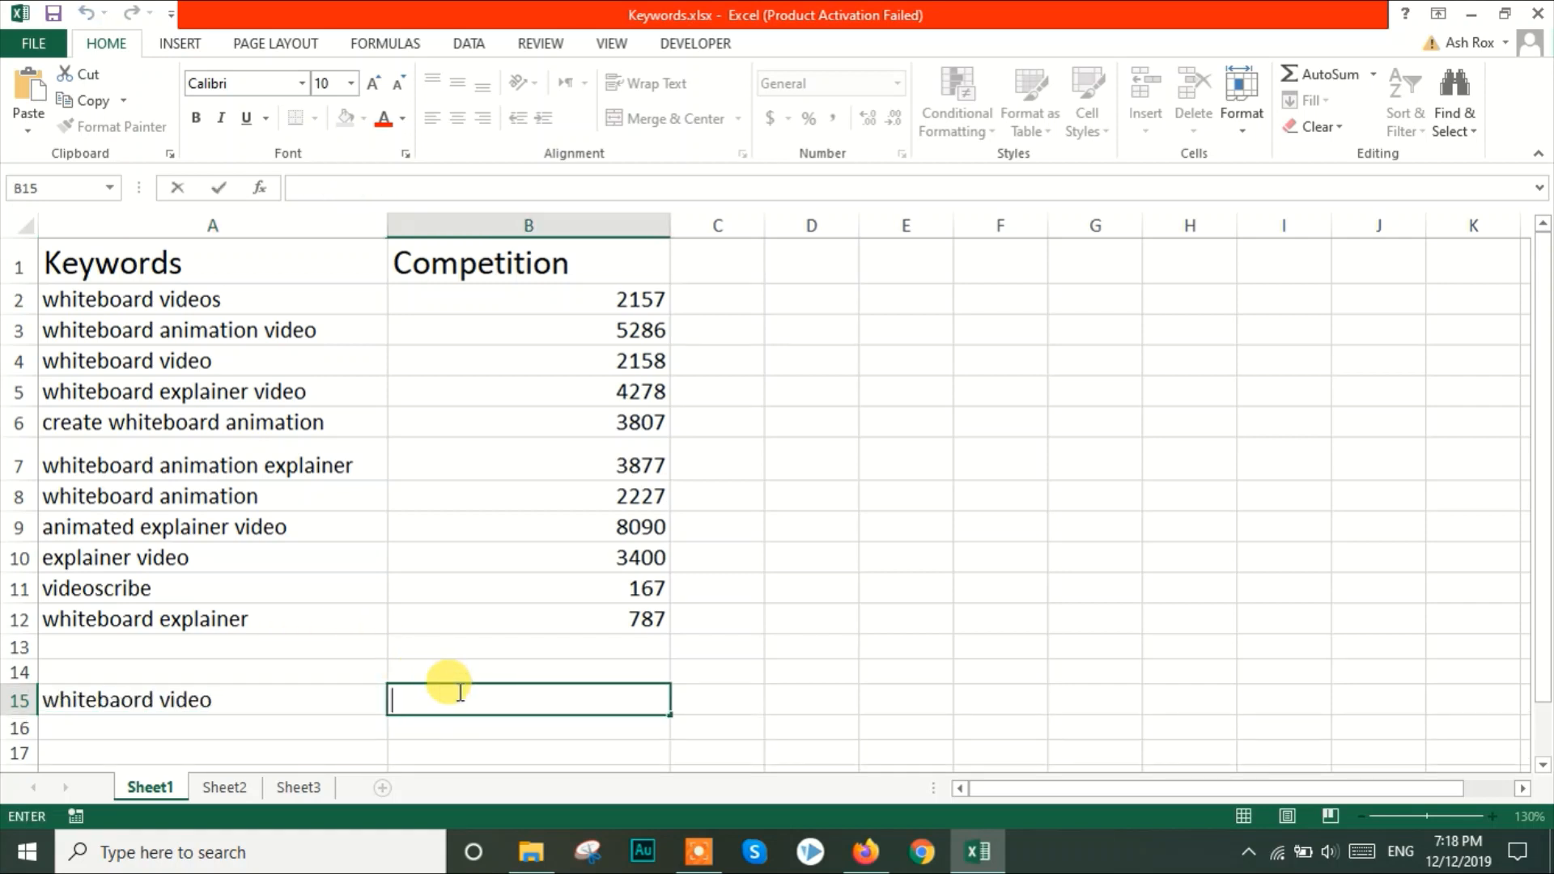
type("whiteb")
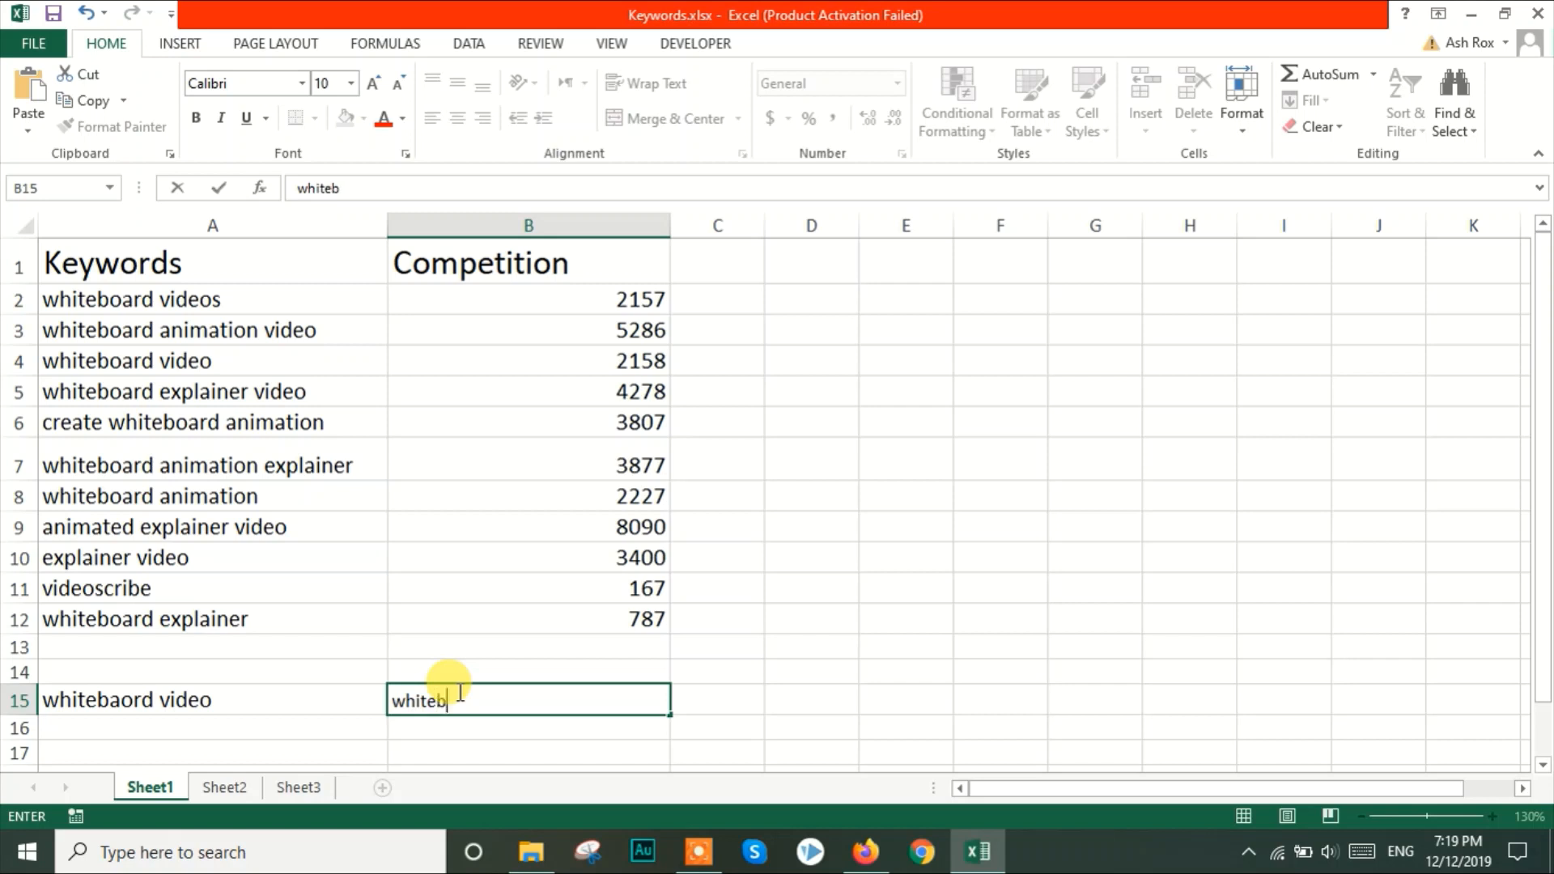
type("oard animation")
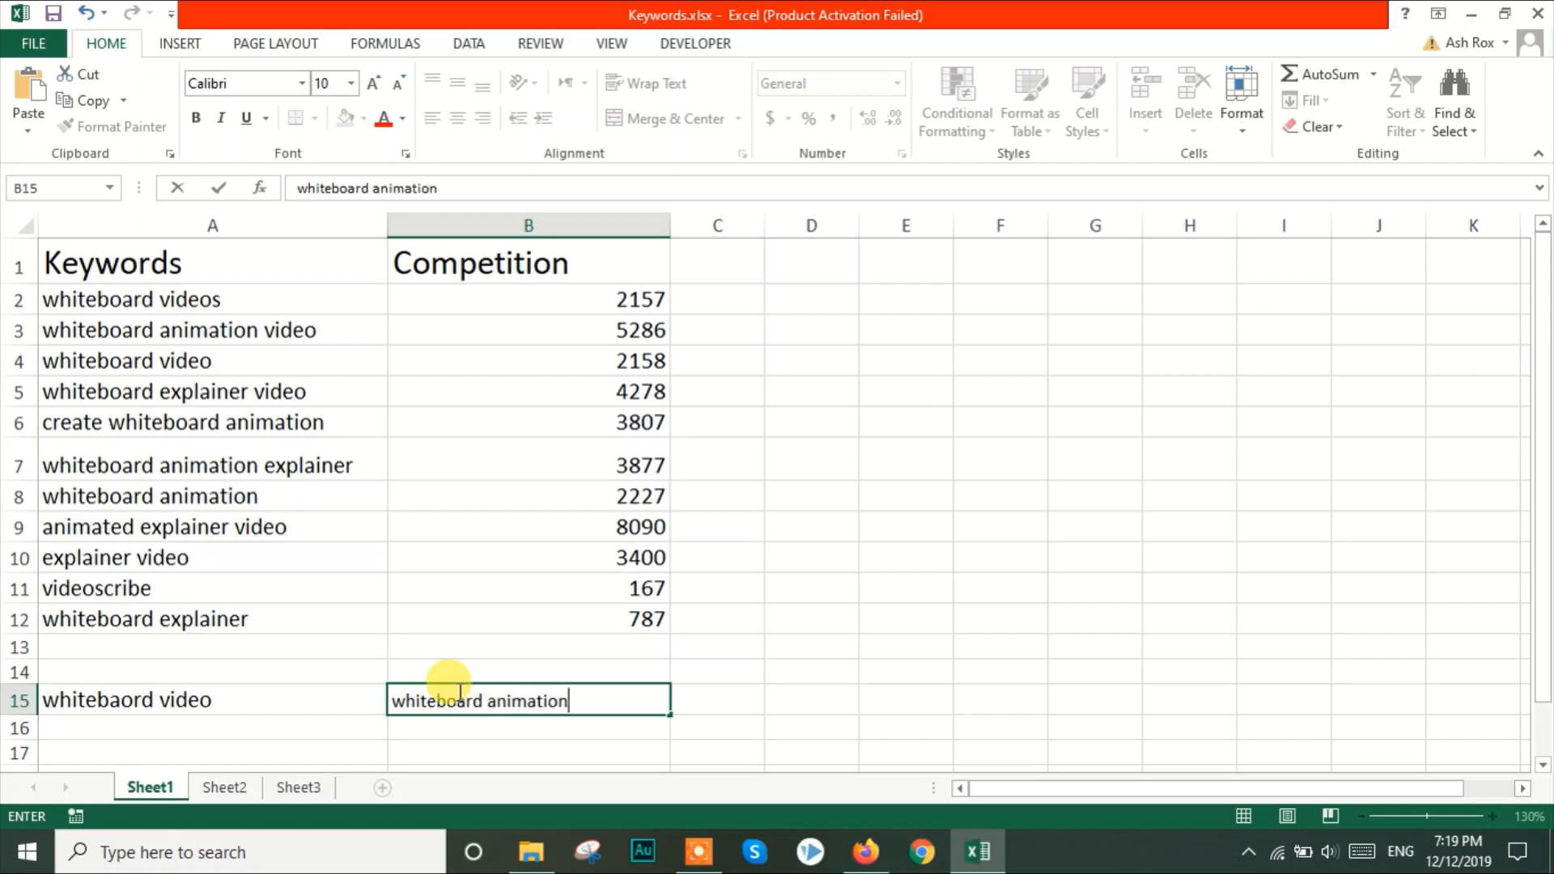
left_click(452, 734)
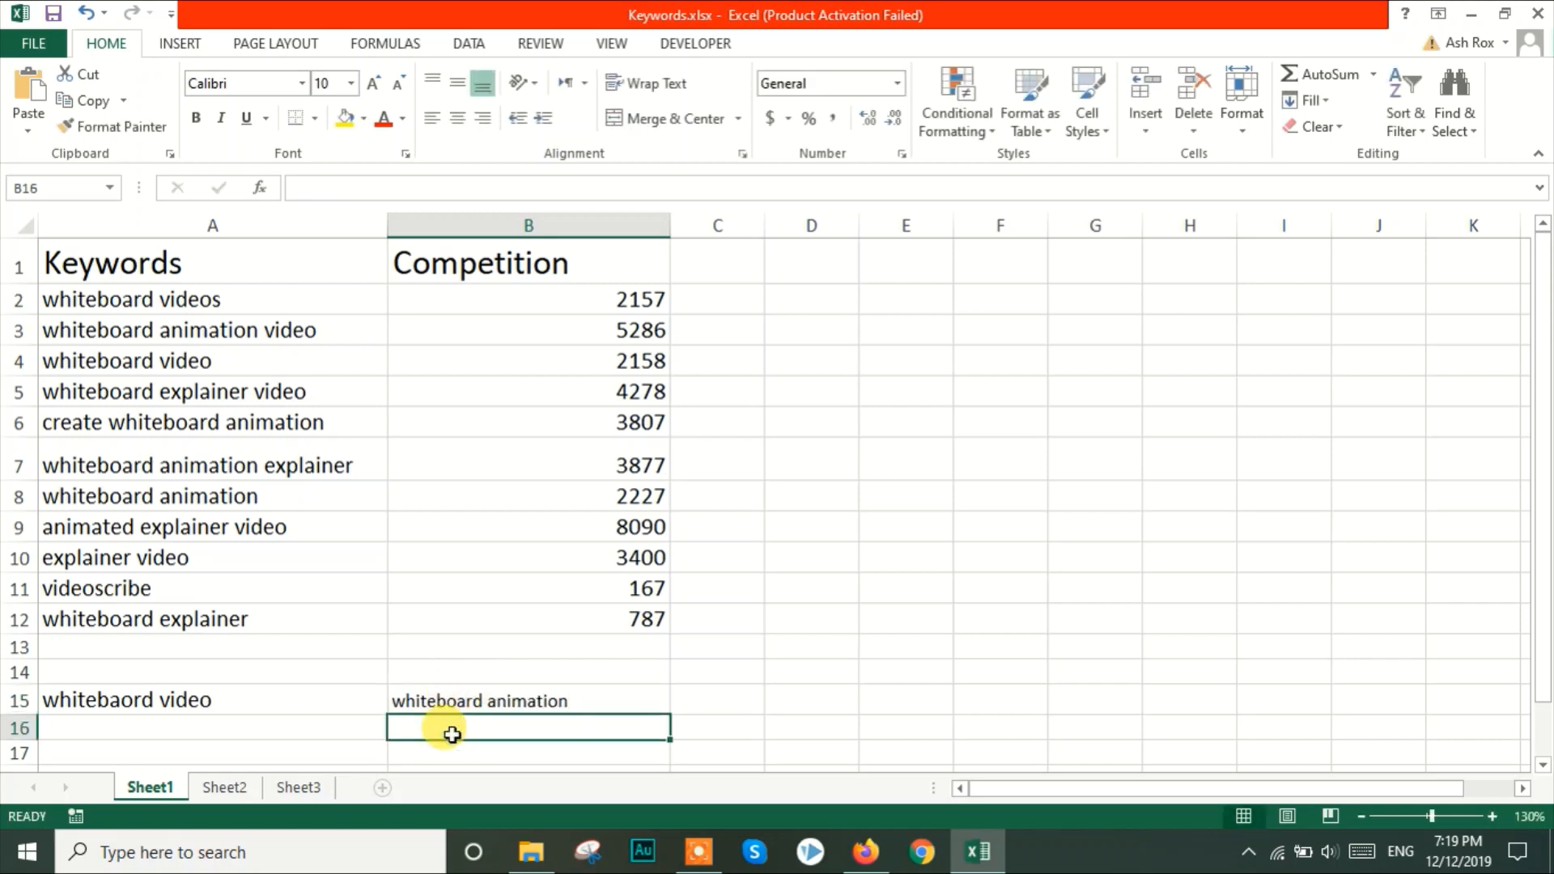
Enter the combined keyword "whitebaord video animation" in cell C15
double_click(704, 698)
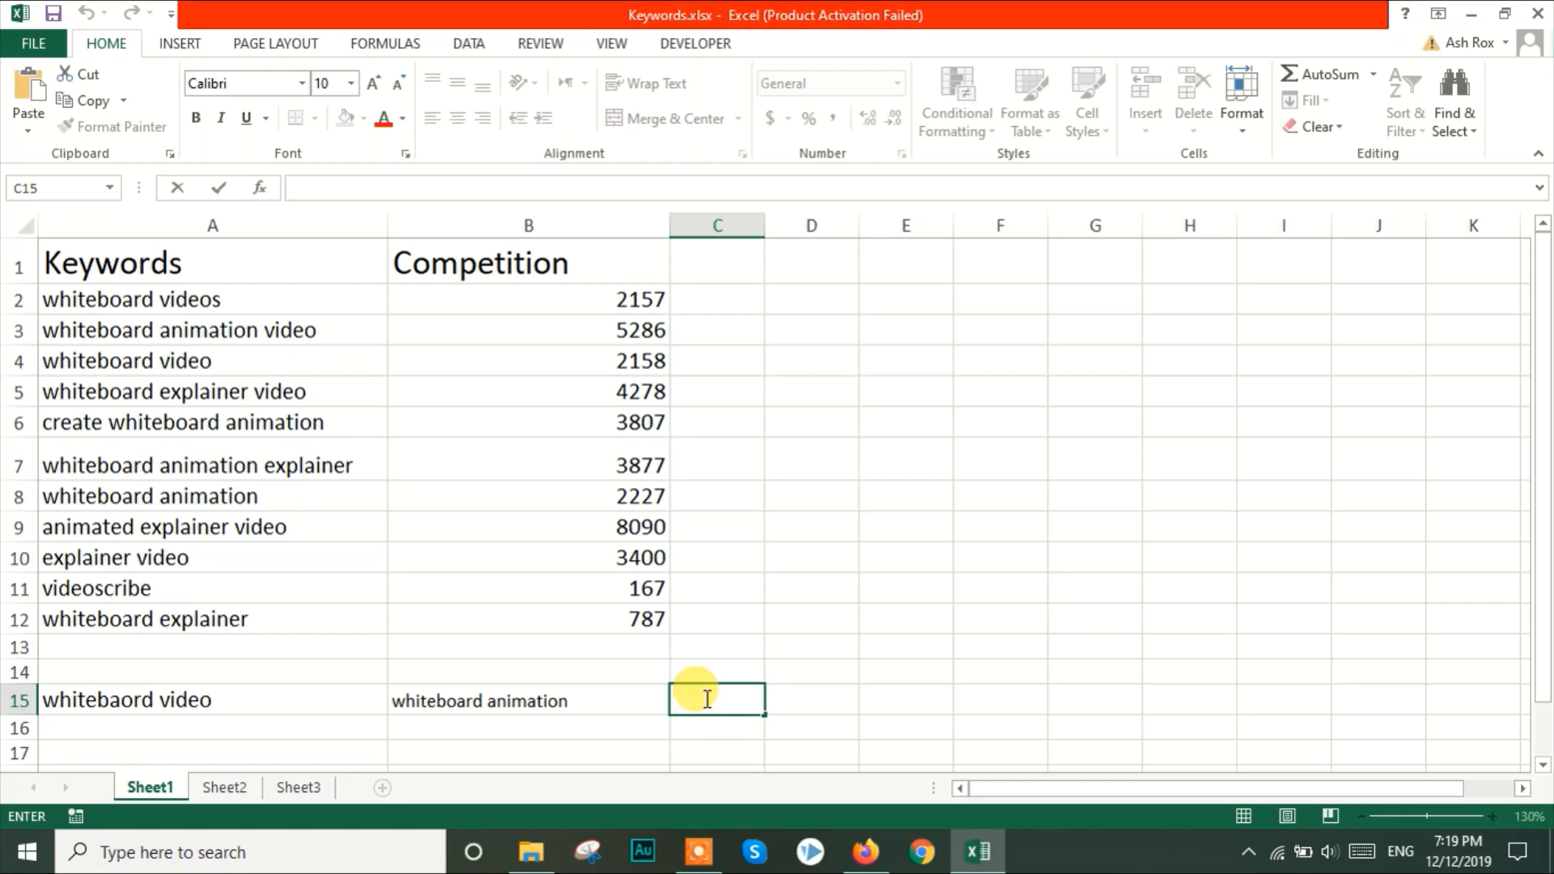
type("whitebaord")
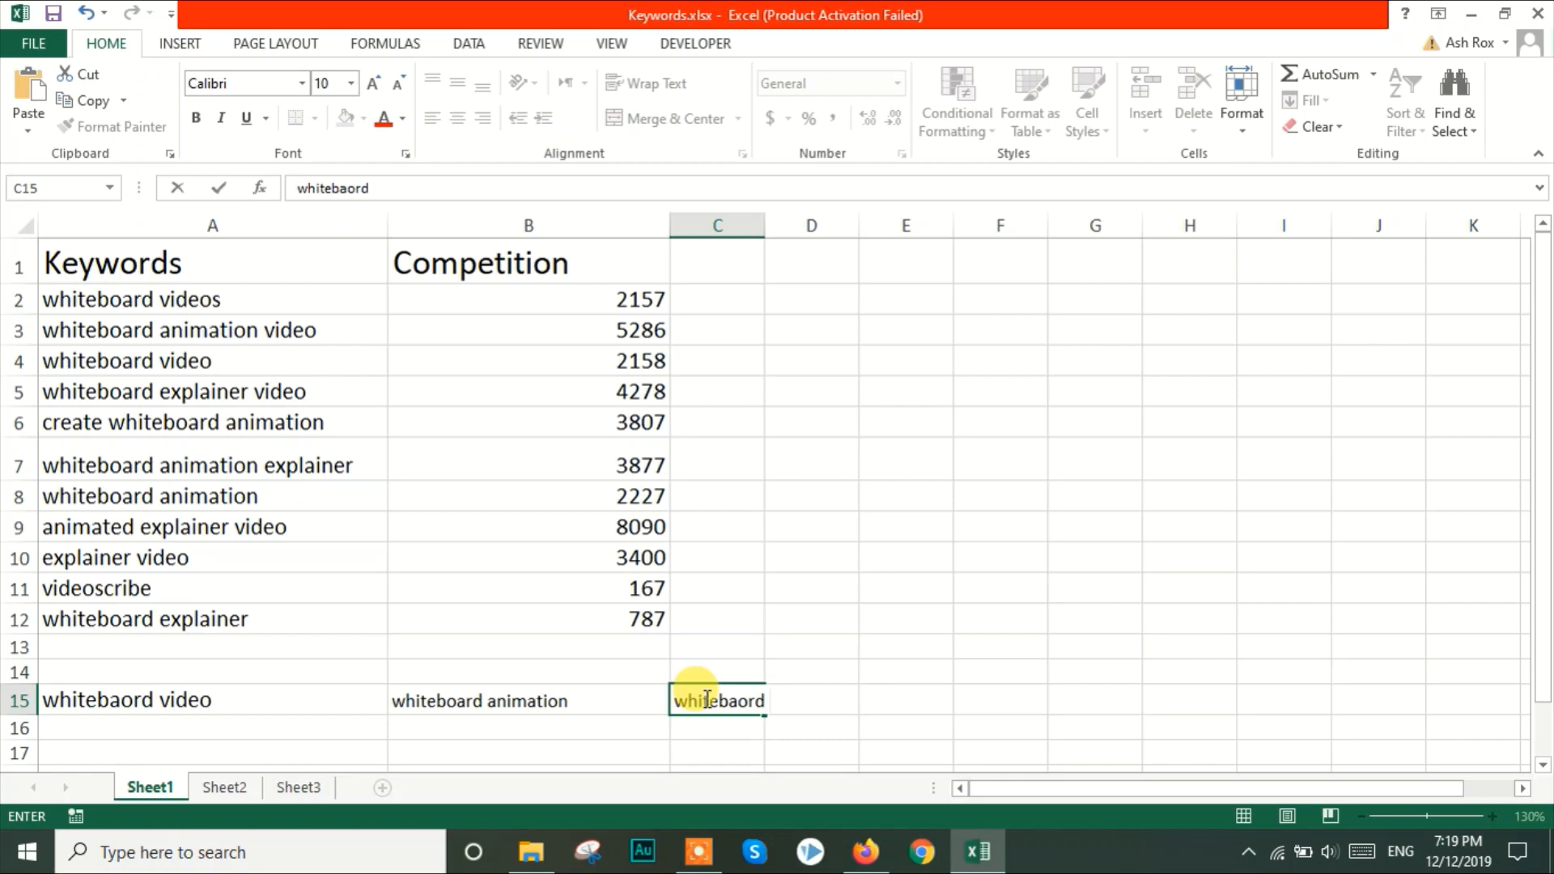
type(" video animation")
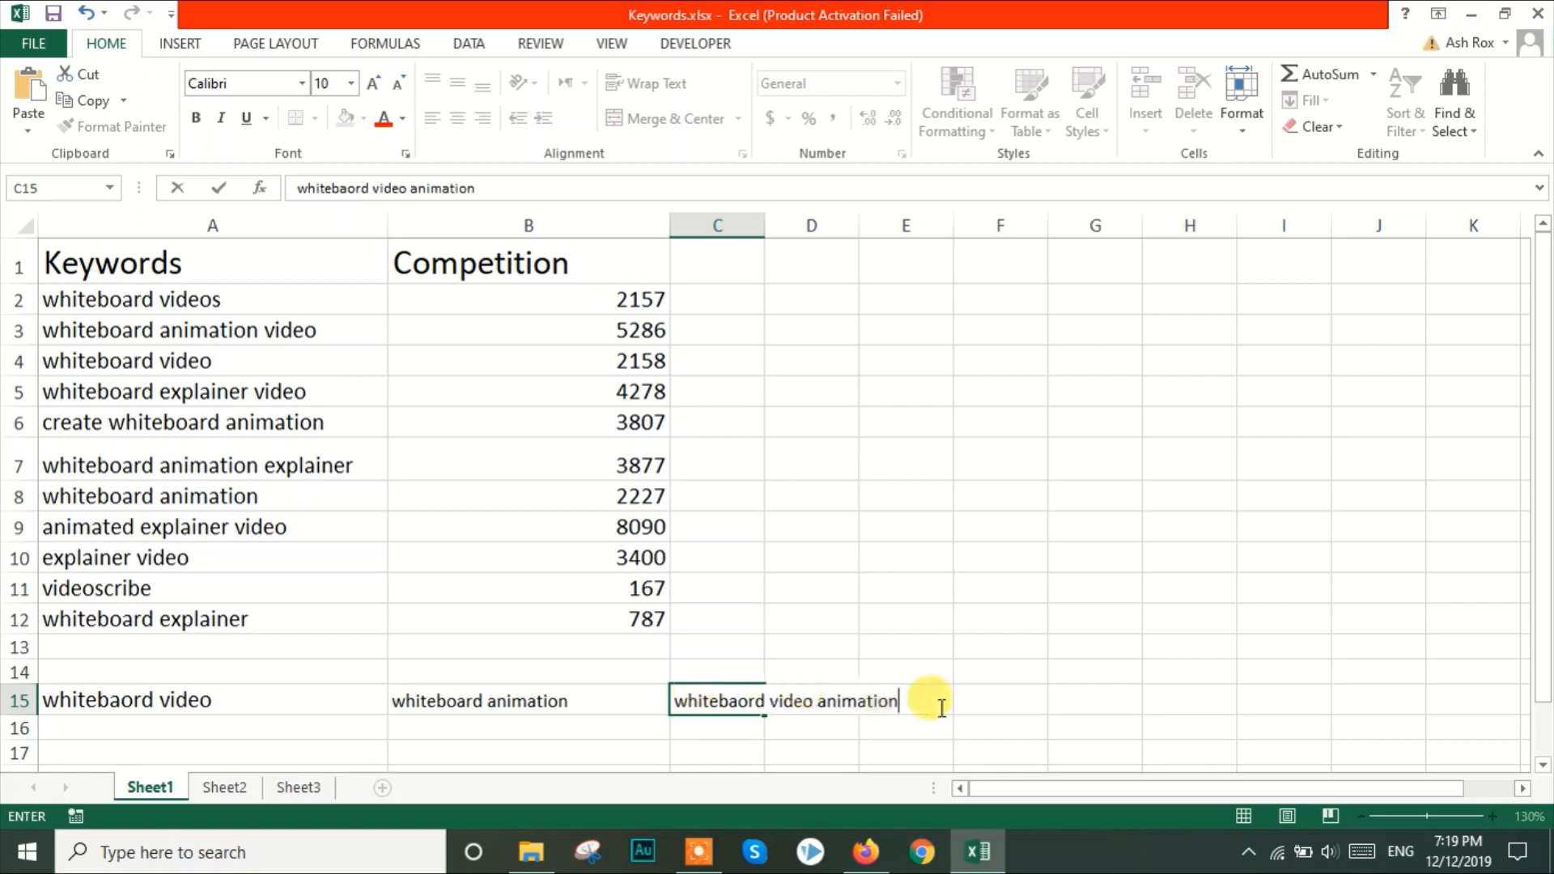
left_click(1015, 701)
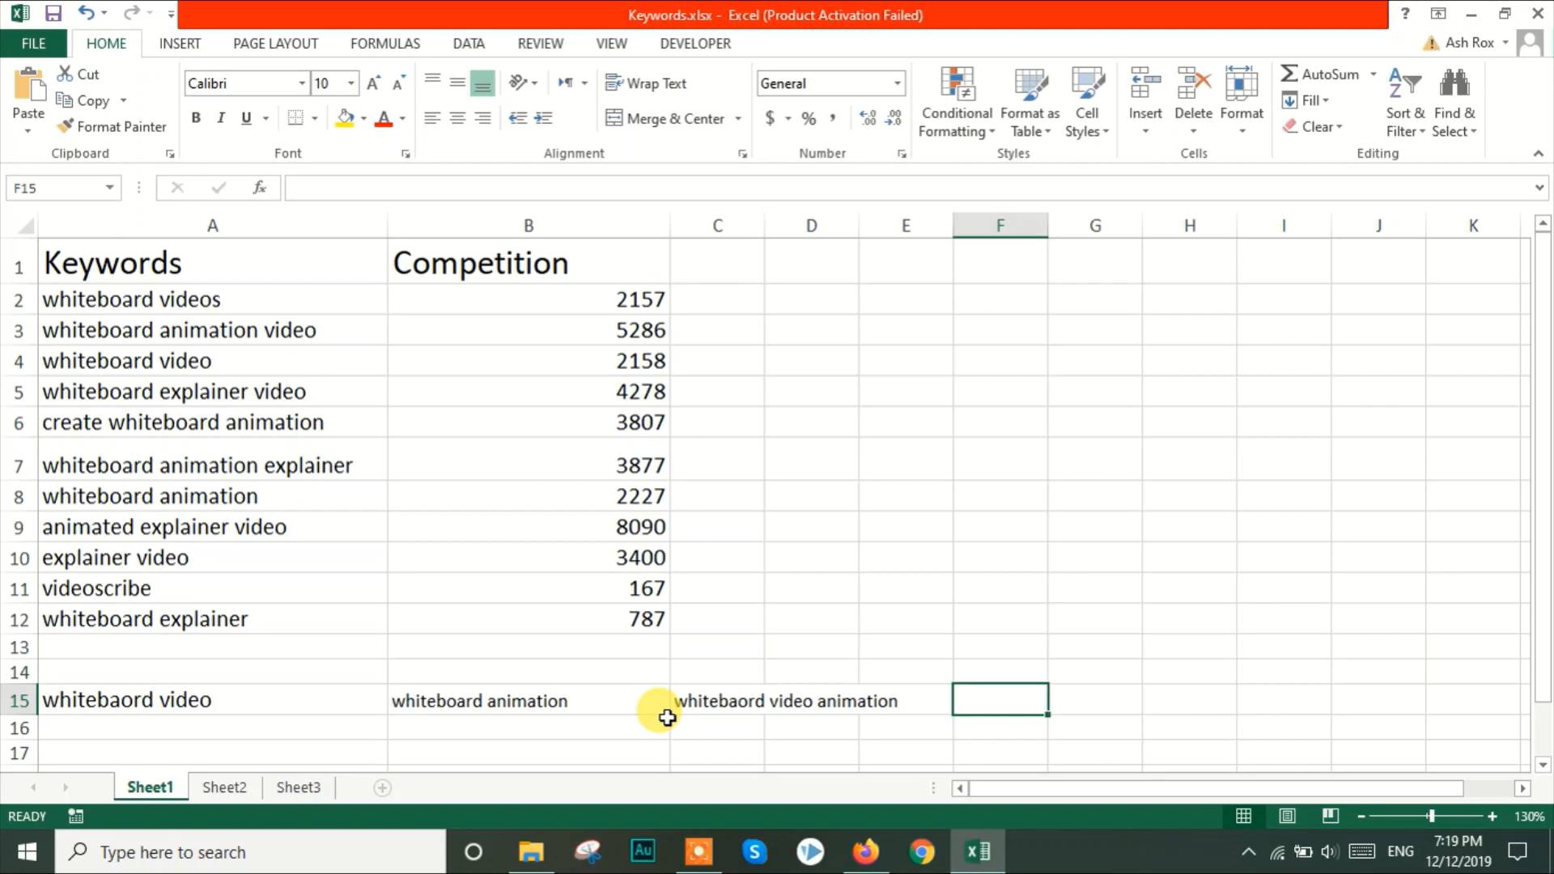
Switch to Firefox and read the Fiverr Gig SEO Guide's section on gig title variations and the keywords used
left_click(868, 853)
left_click(121, 21)
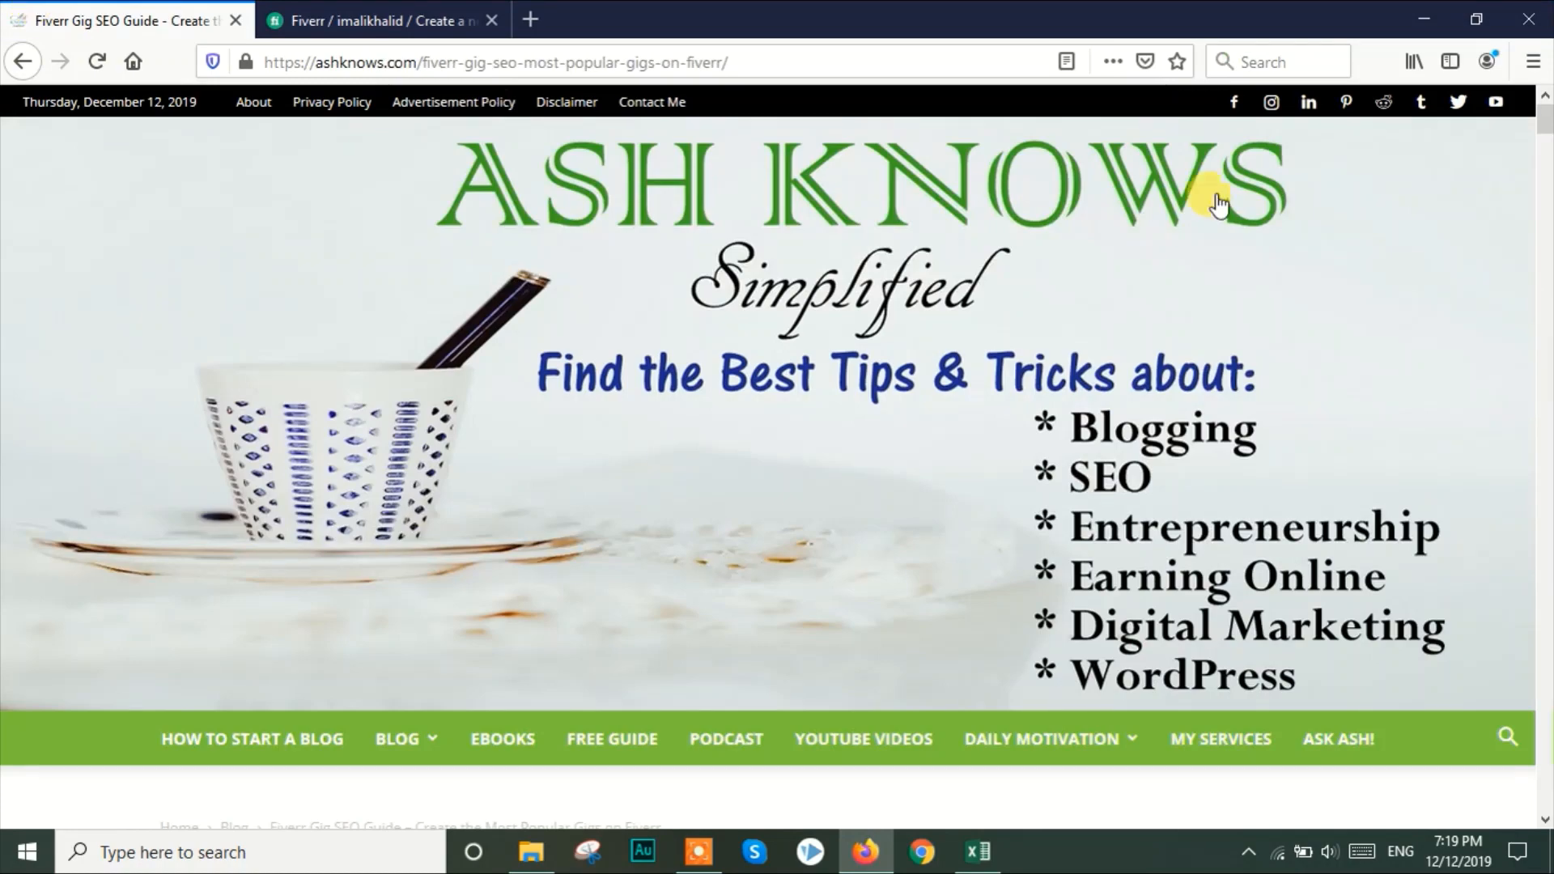
left_click_drag(1543, 101, 1542, 348)
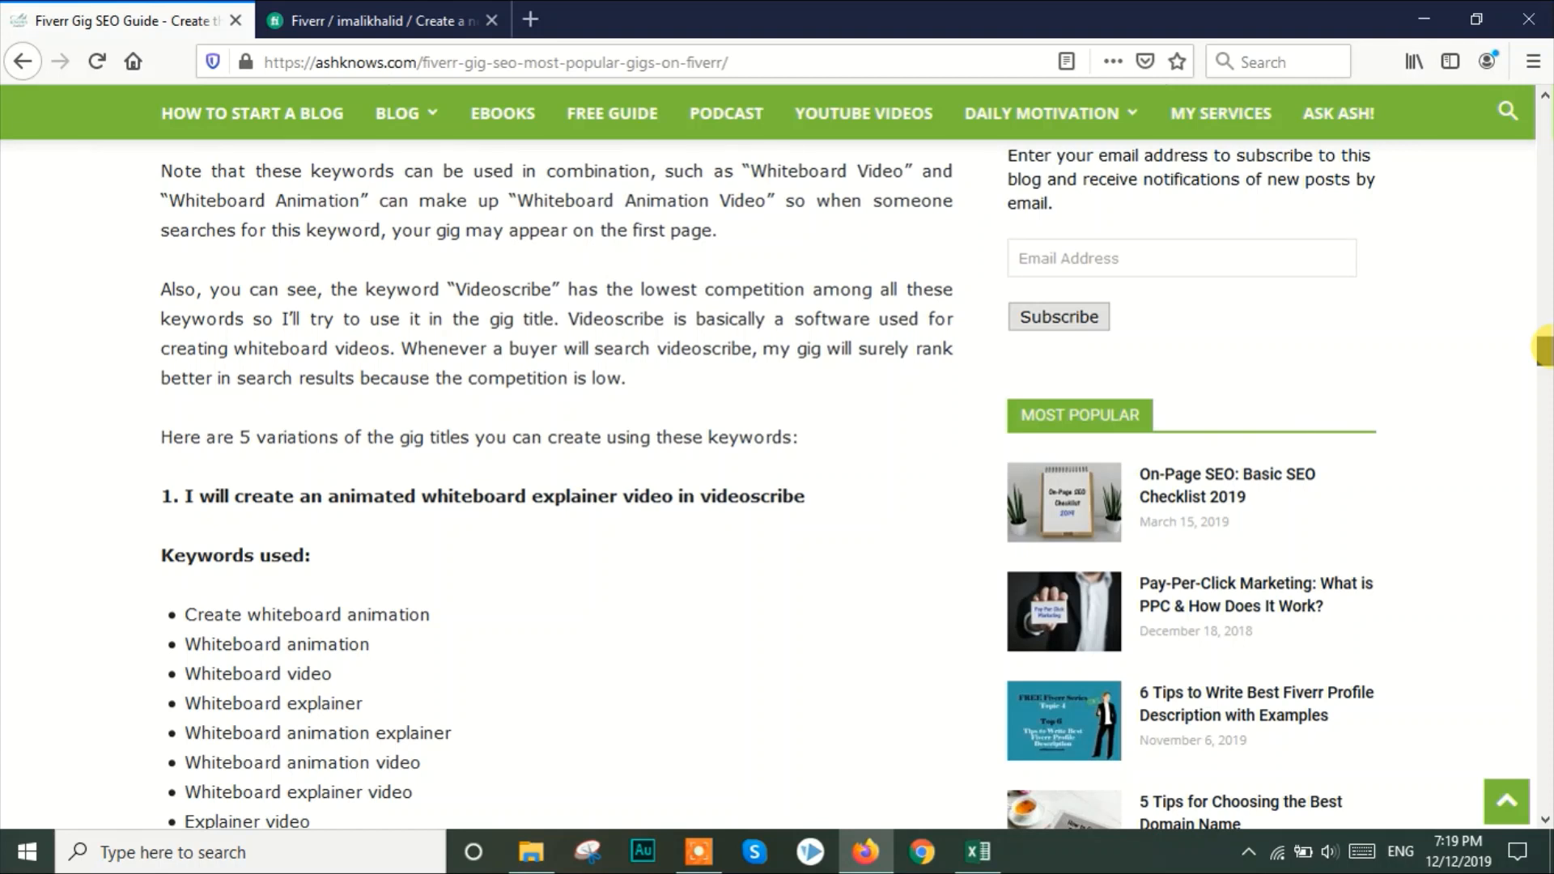
scroll(1542, 349, "down", 2)
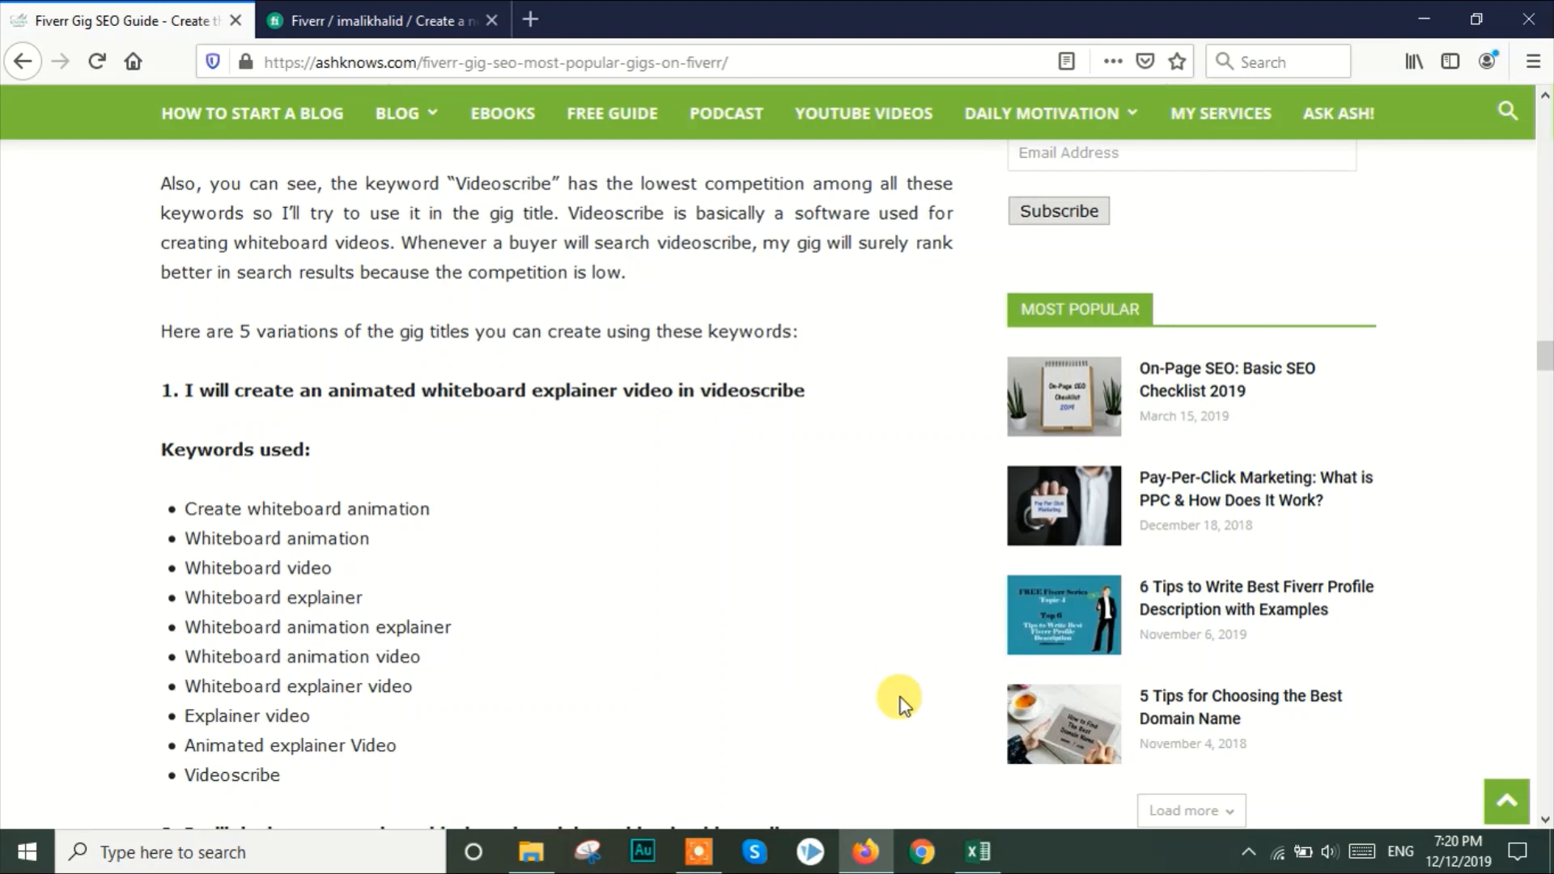
Return to the keyword list in Excel and check the "videoscribe" keyword and its competition value
mouse_move(973, 852)
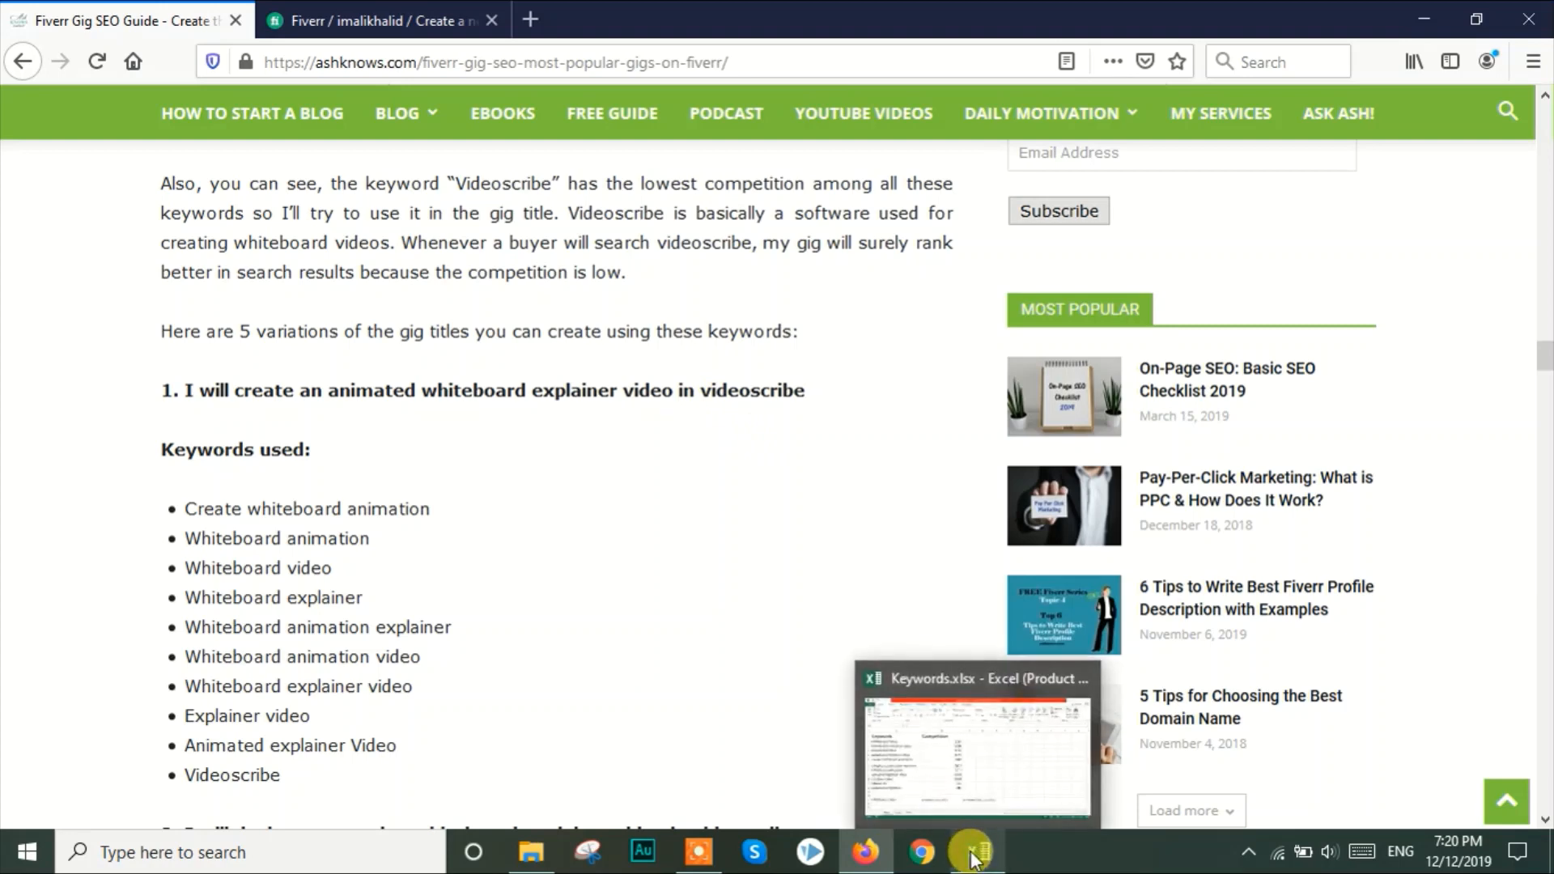
left_click(973, 856)
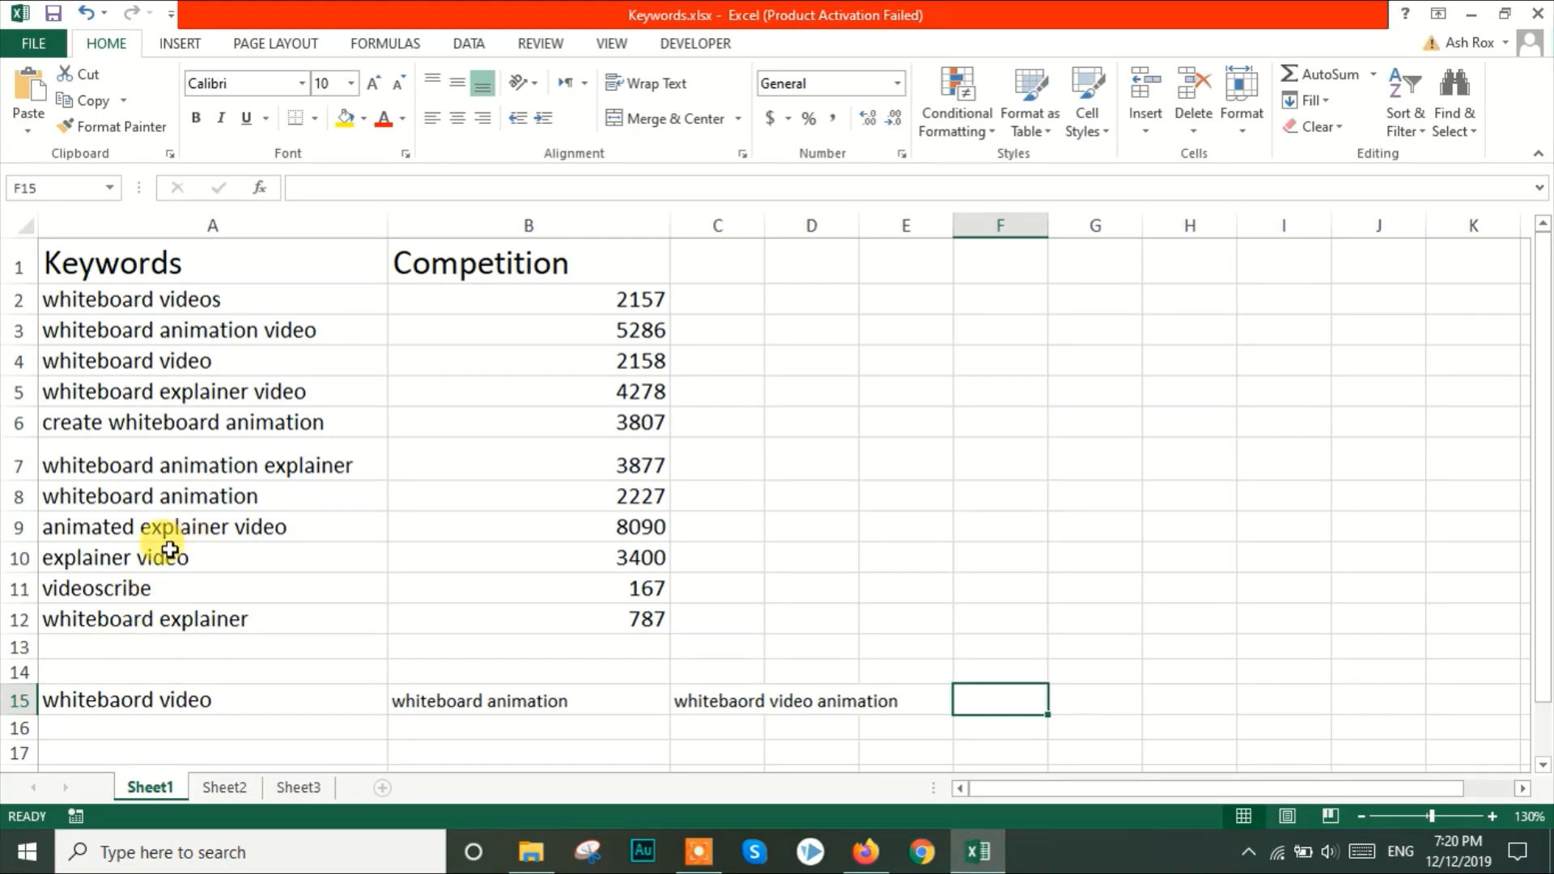
left_click(138, 590)
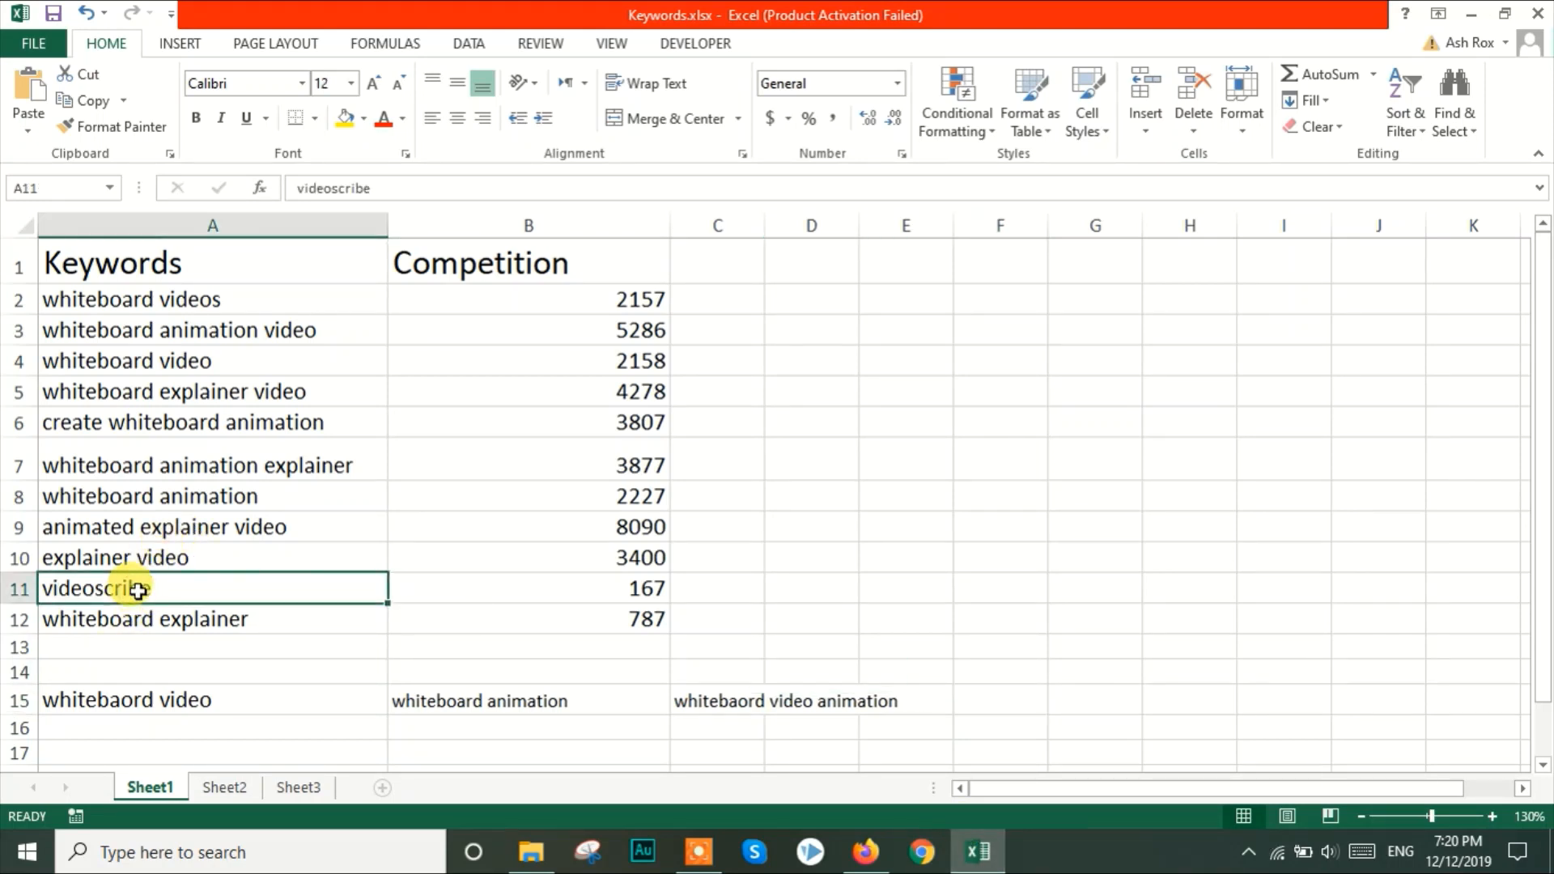
left_click(459, 590)
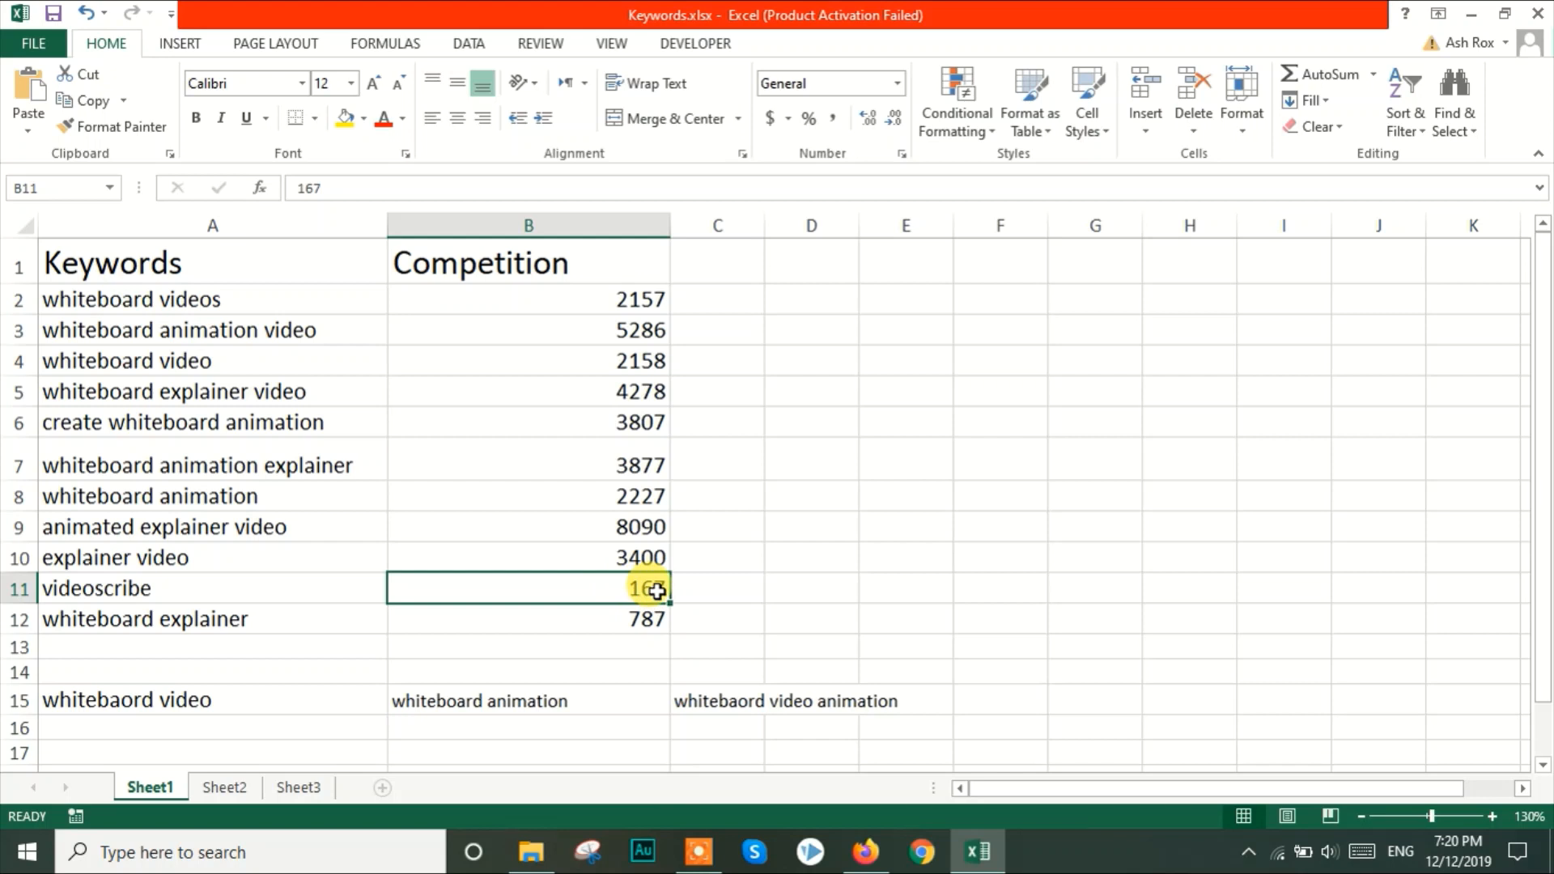
Check the competition values of the "whiteboard explainer" and "videoscribe" keywords in the list
left_click(239, 620)
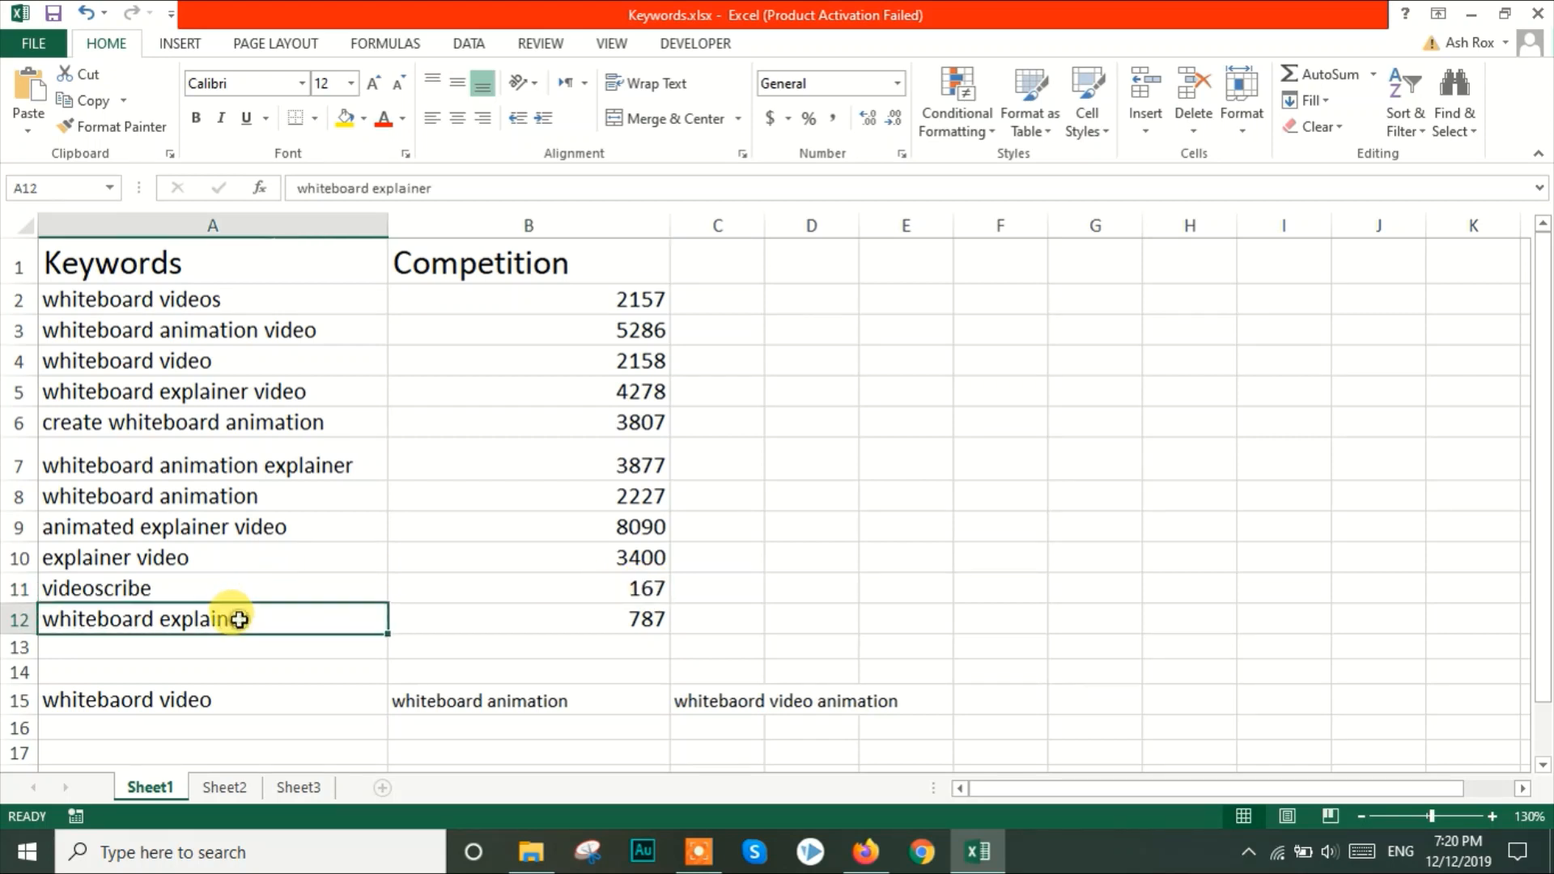
left_click(480, 622)
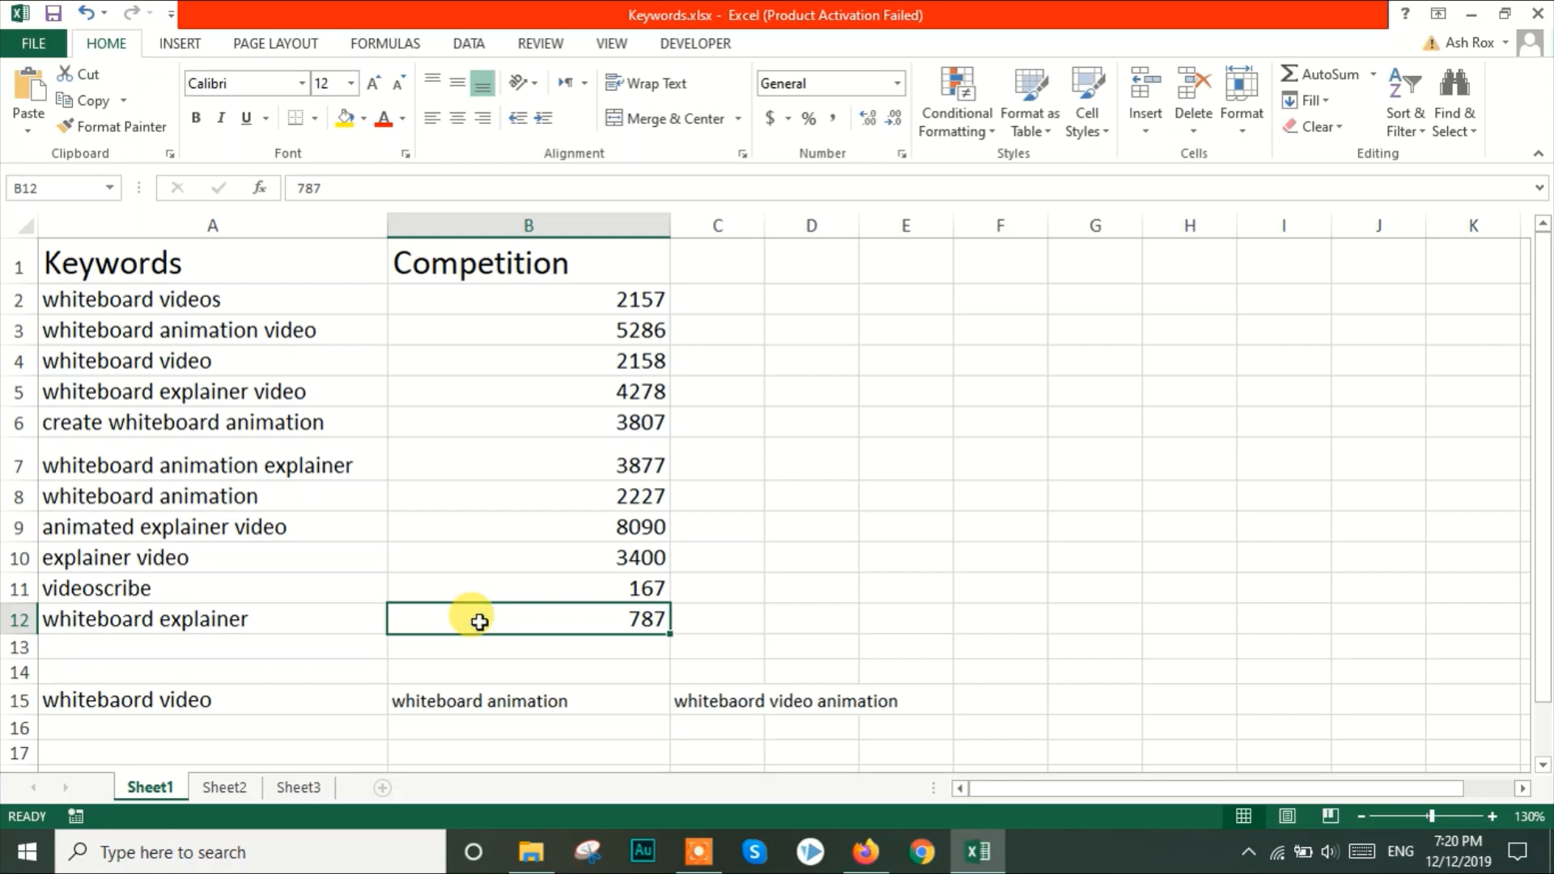
left_click(486, 592)
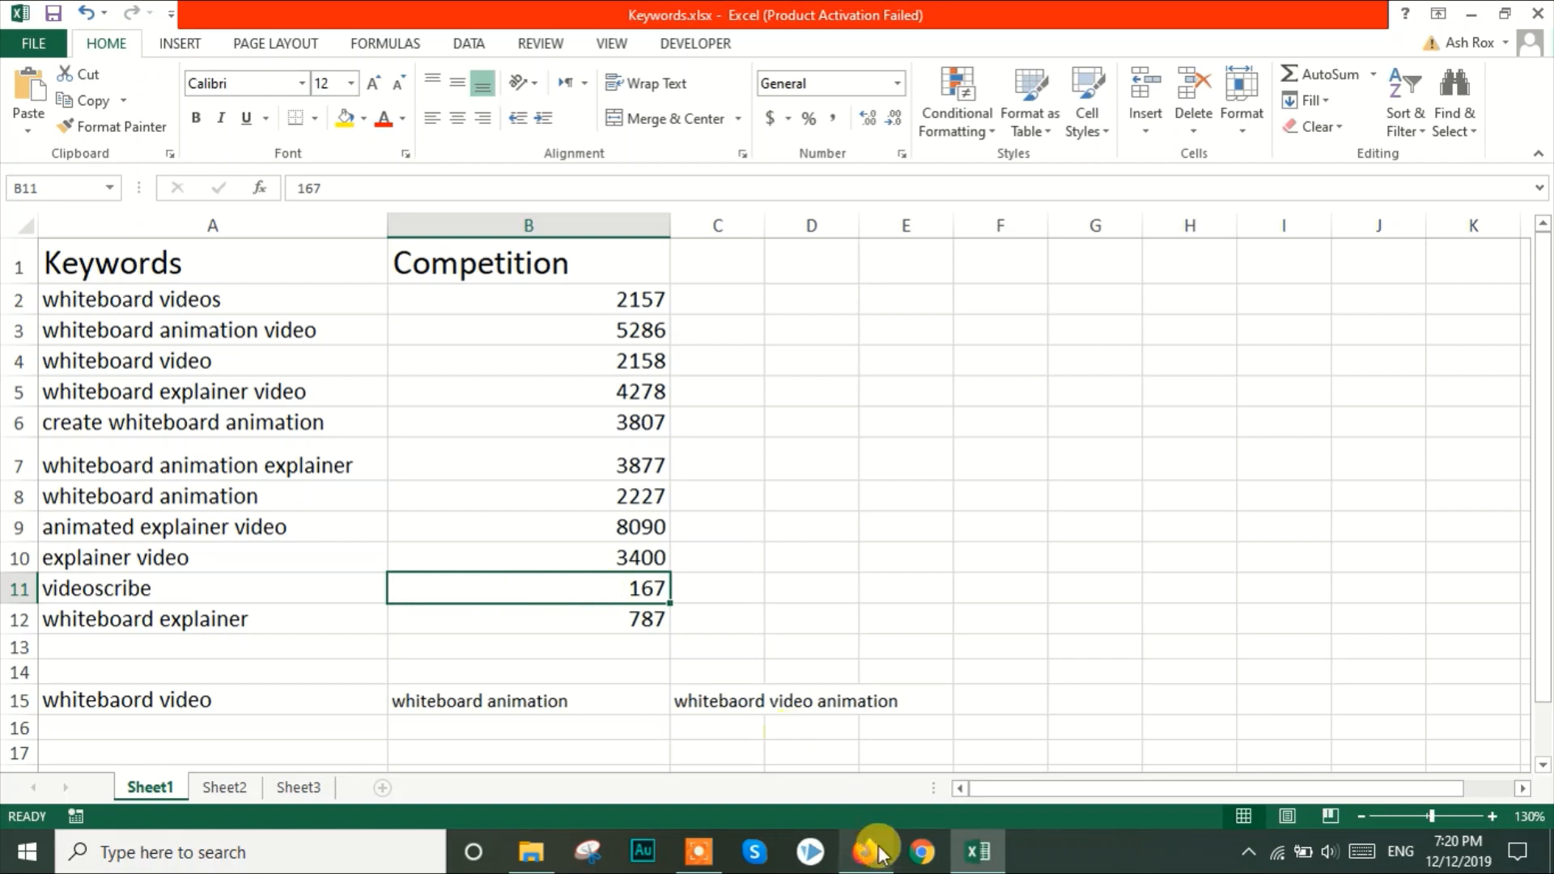
Switch to Firefox and fill in the new Fiverr gig's title as "create an animated whiteboard explainer video in videoscribe"
mouse_move(860, 846)
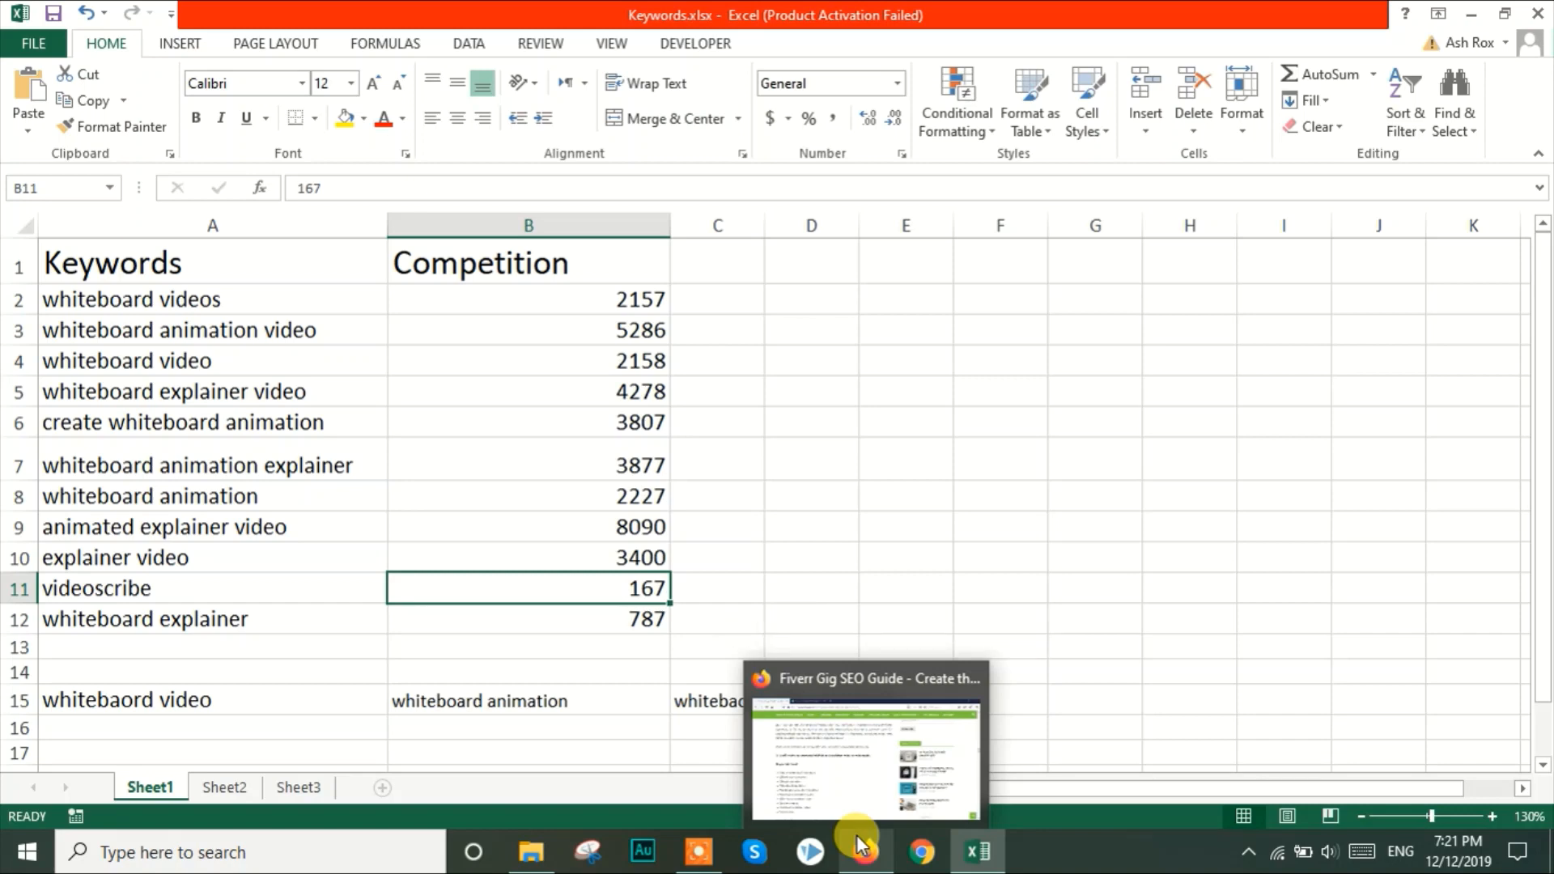
left_click(860, 846)
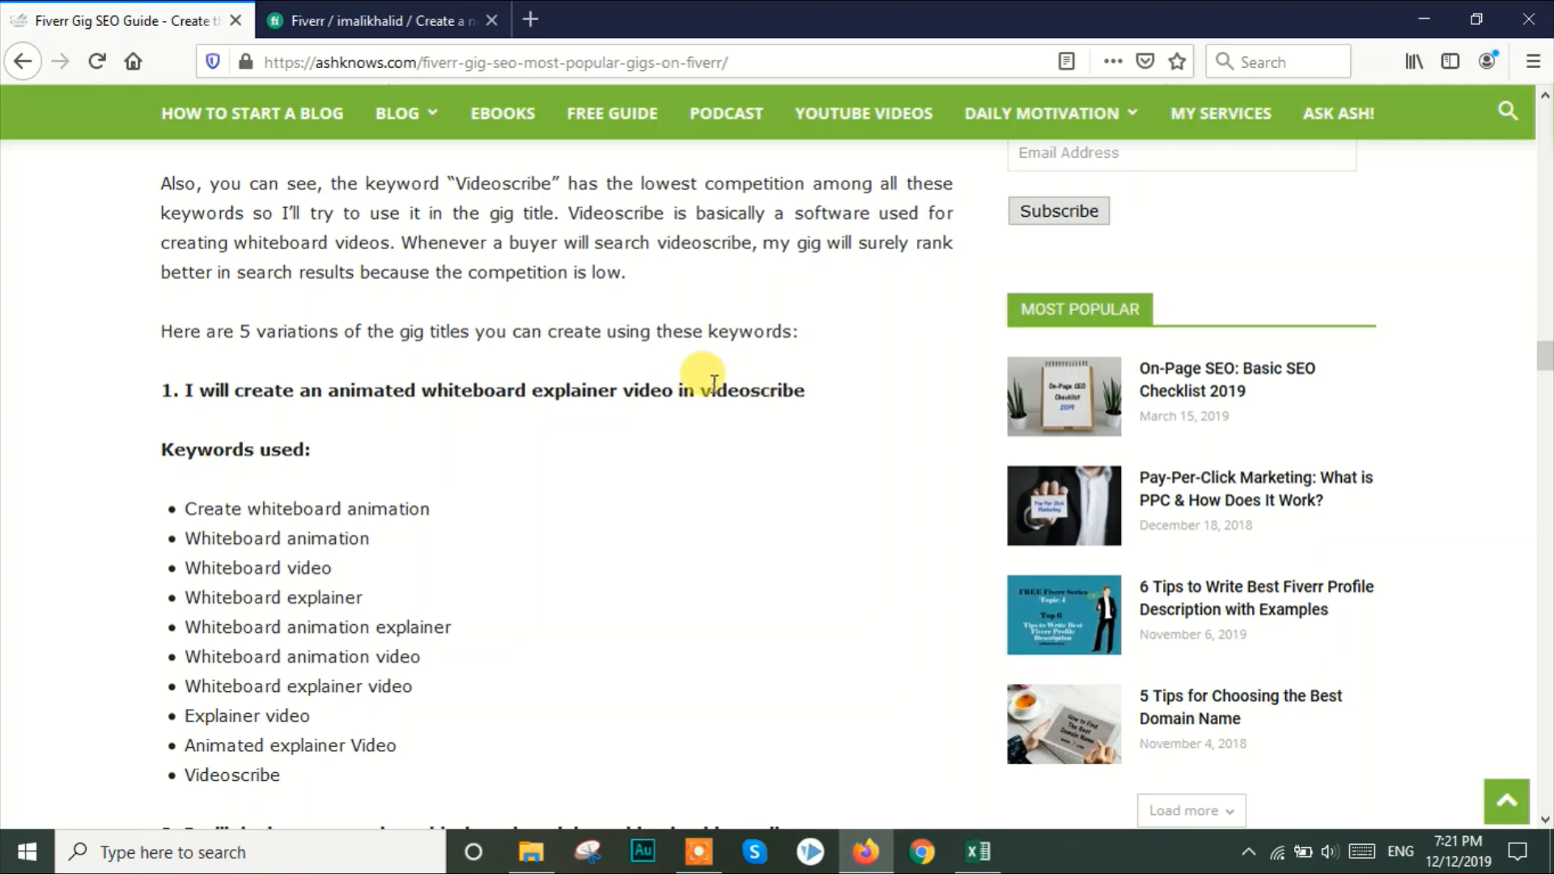
left_click(409, 10)
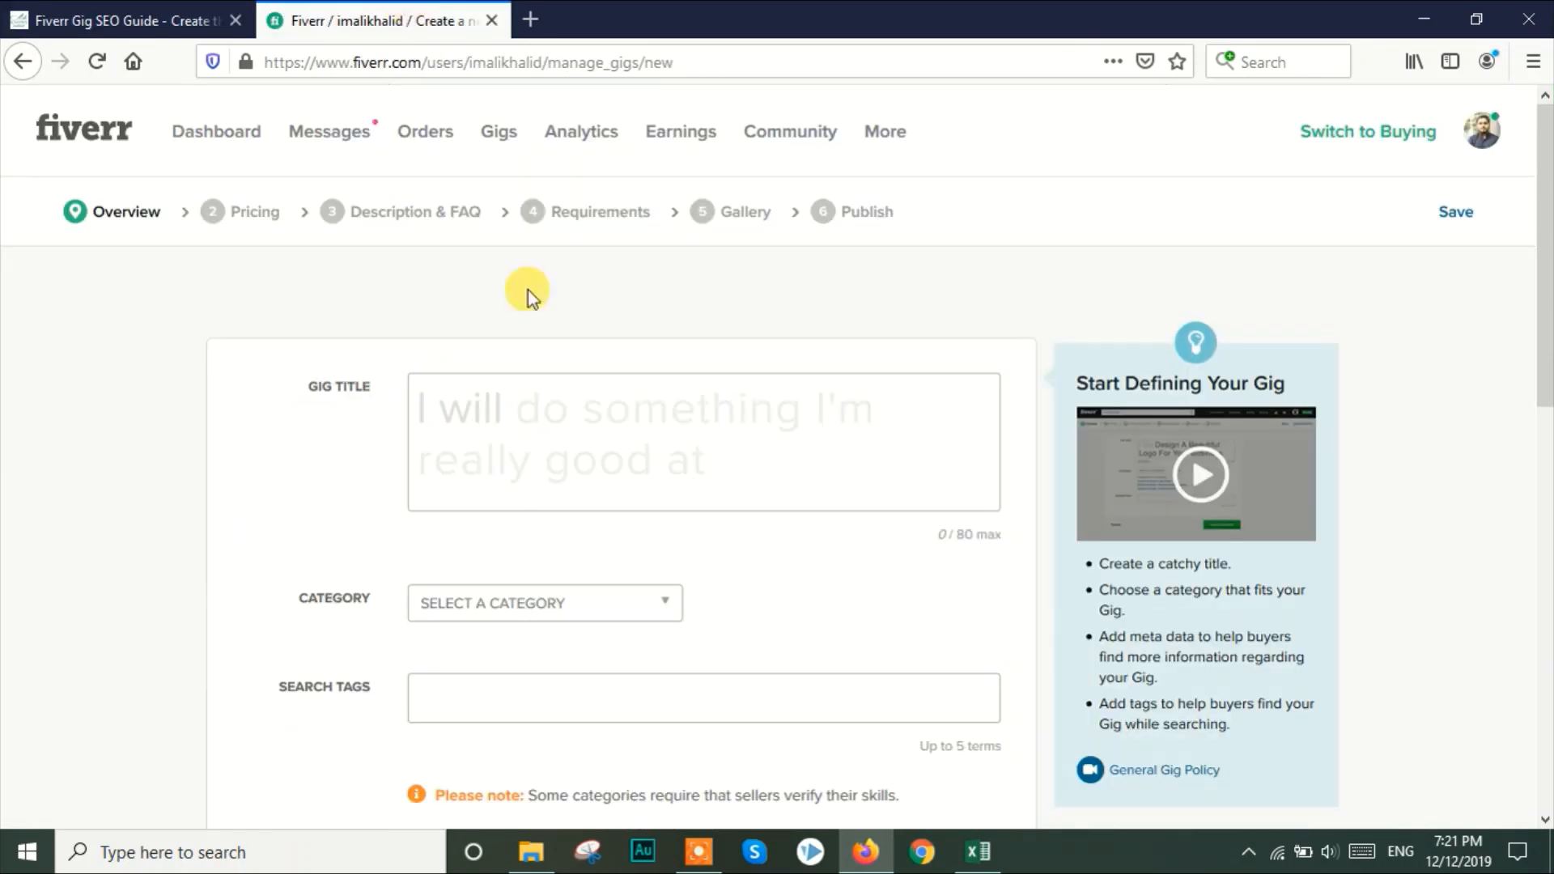
left_click(603, 393)
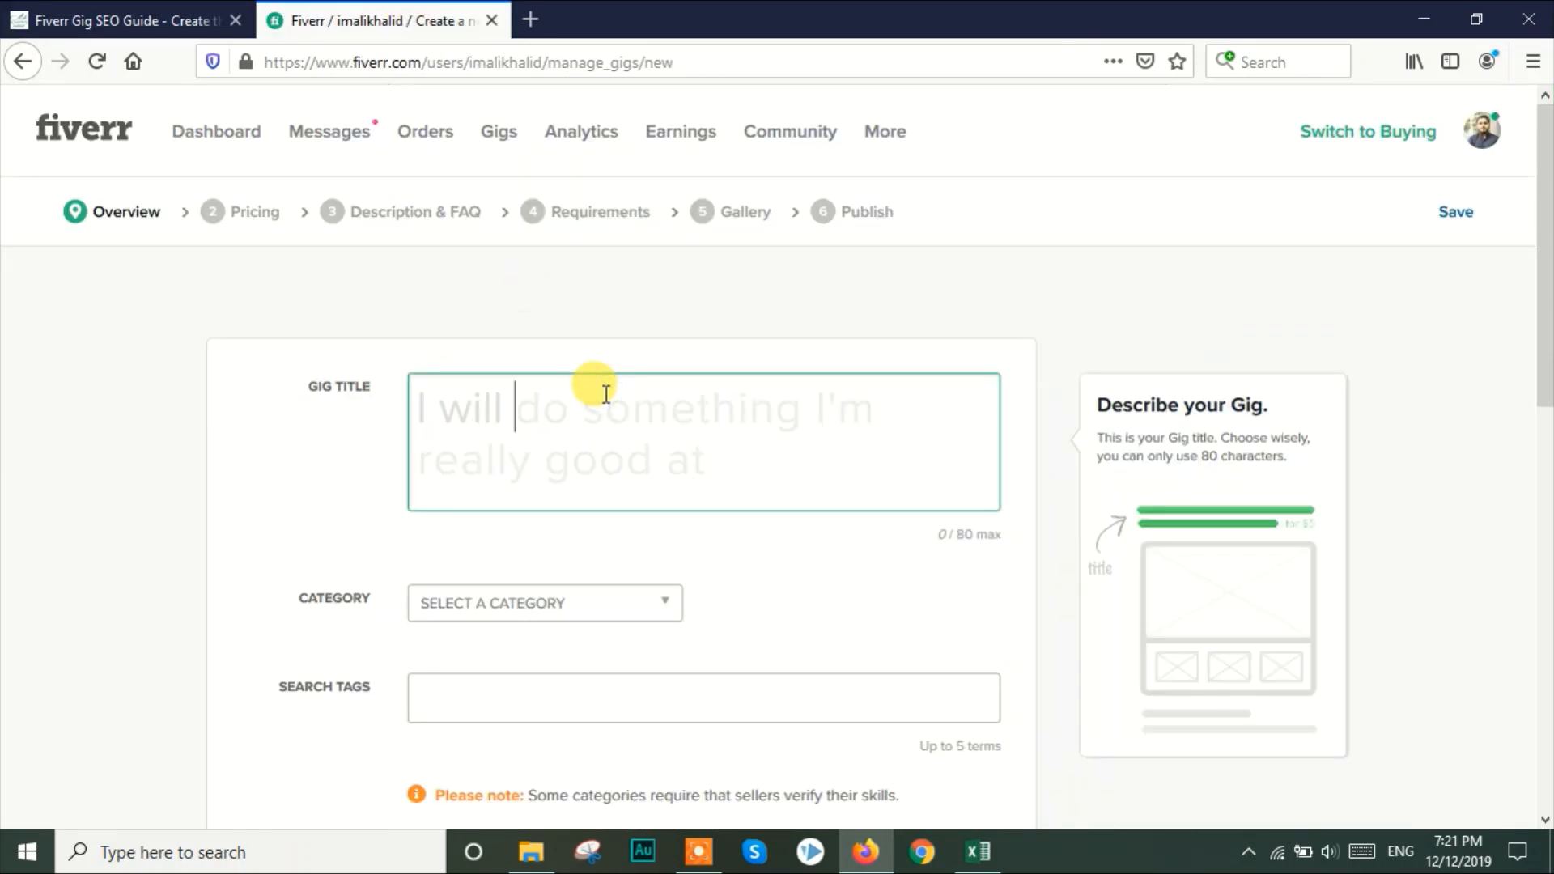
type("crea")
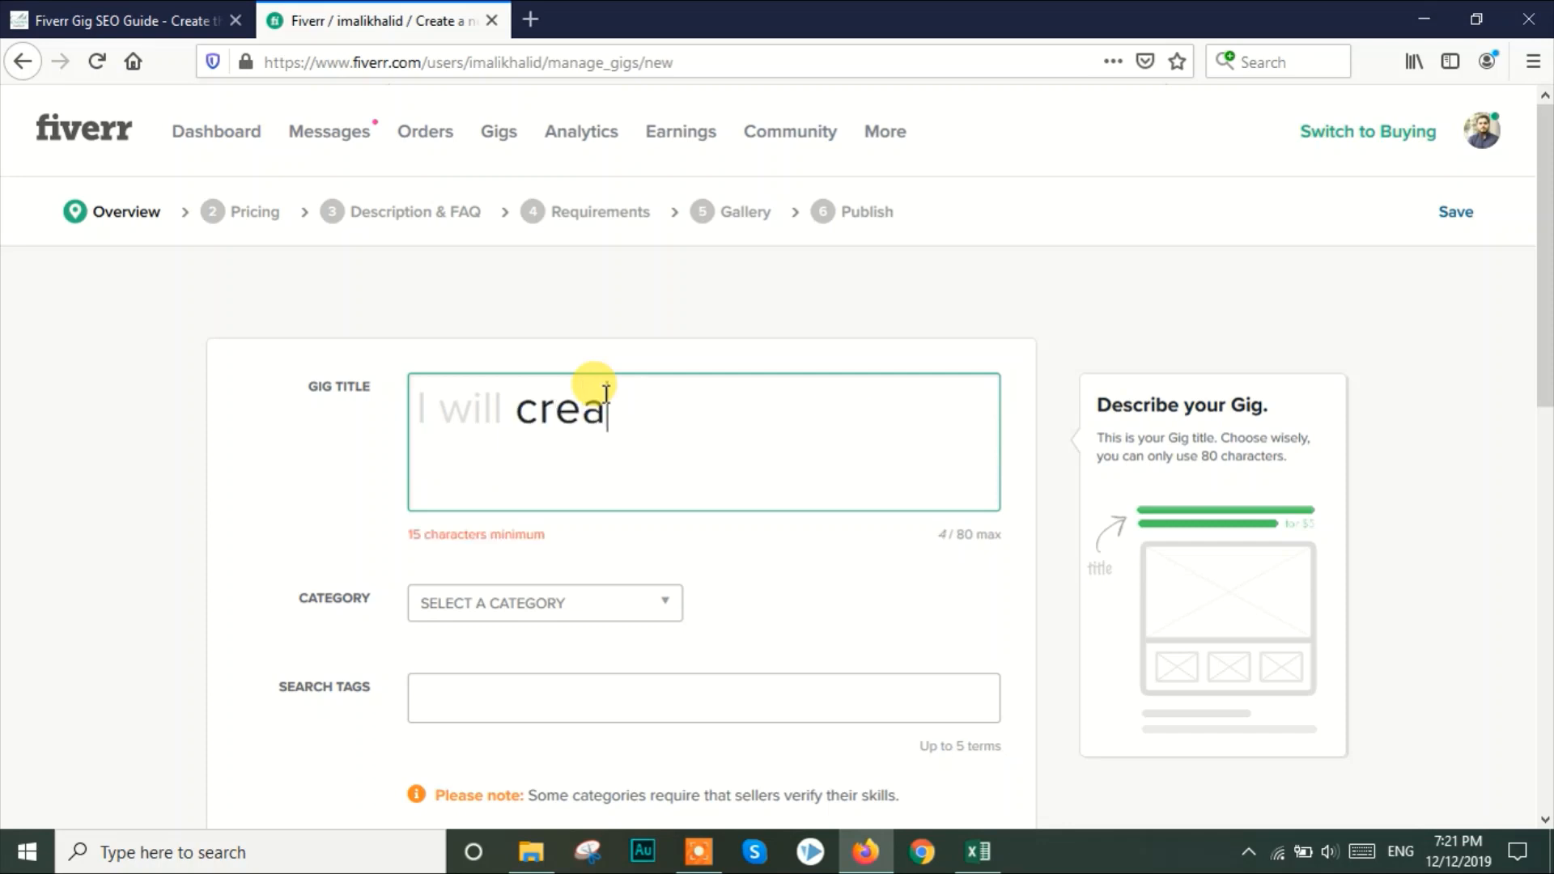
type("te an animat")
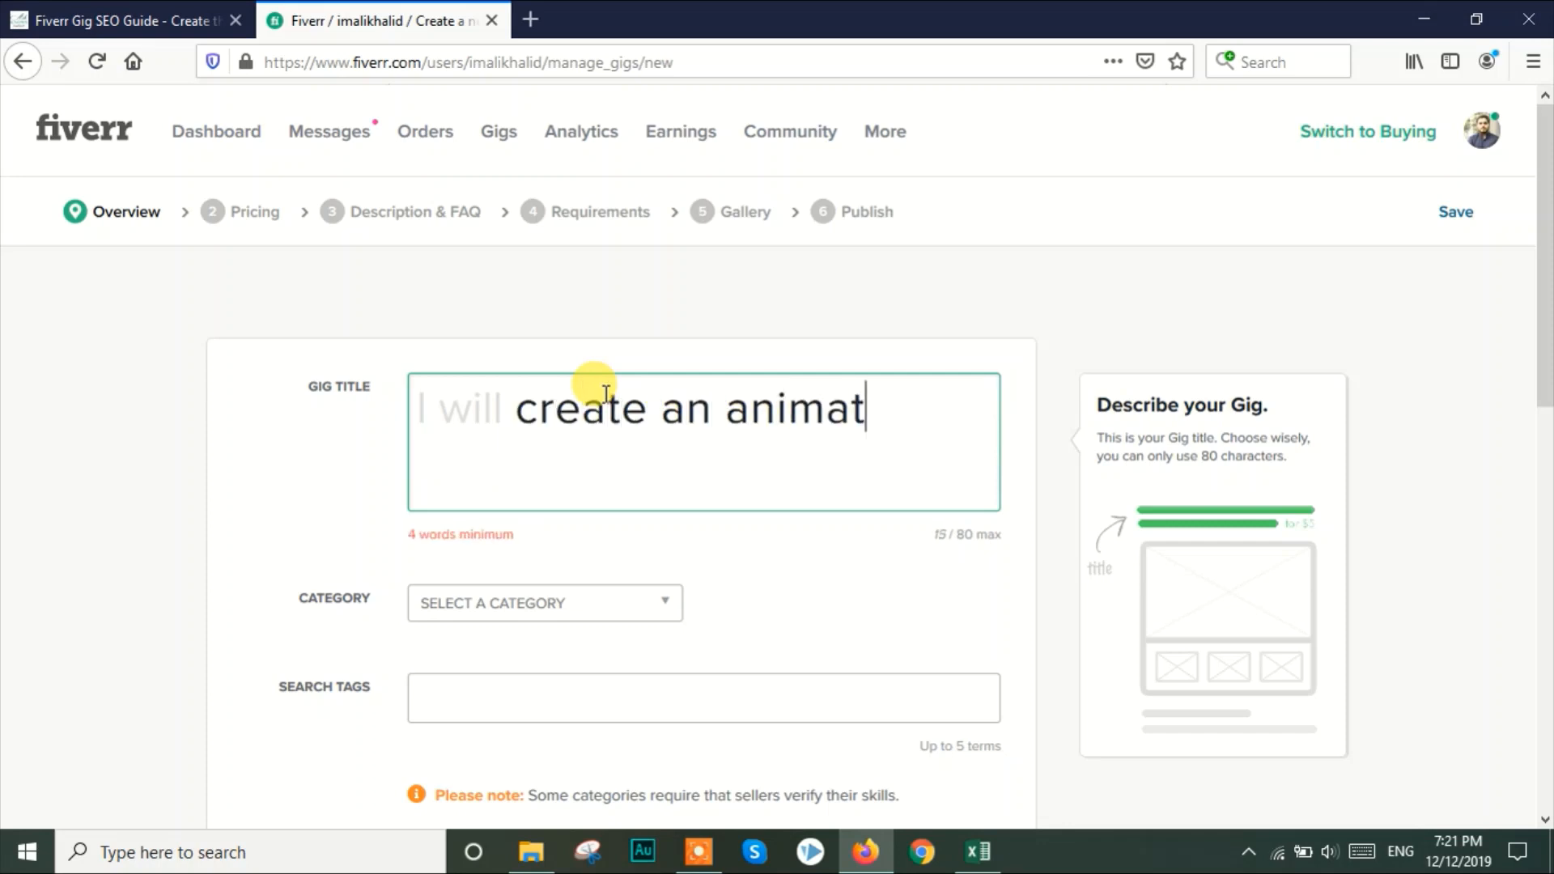
type("ed whitebaord")
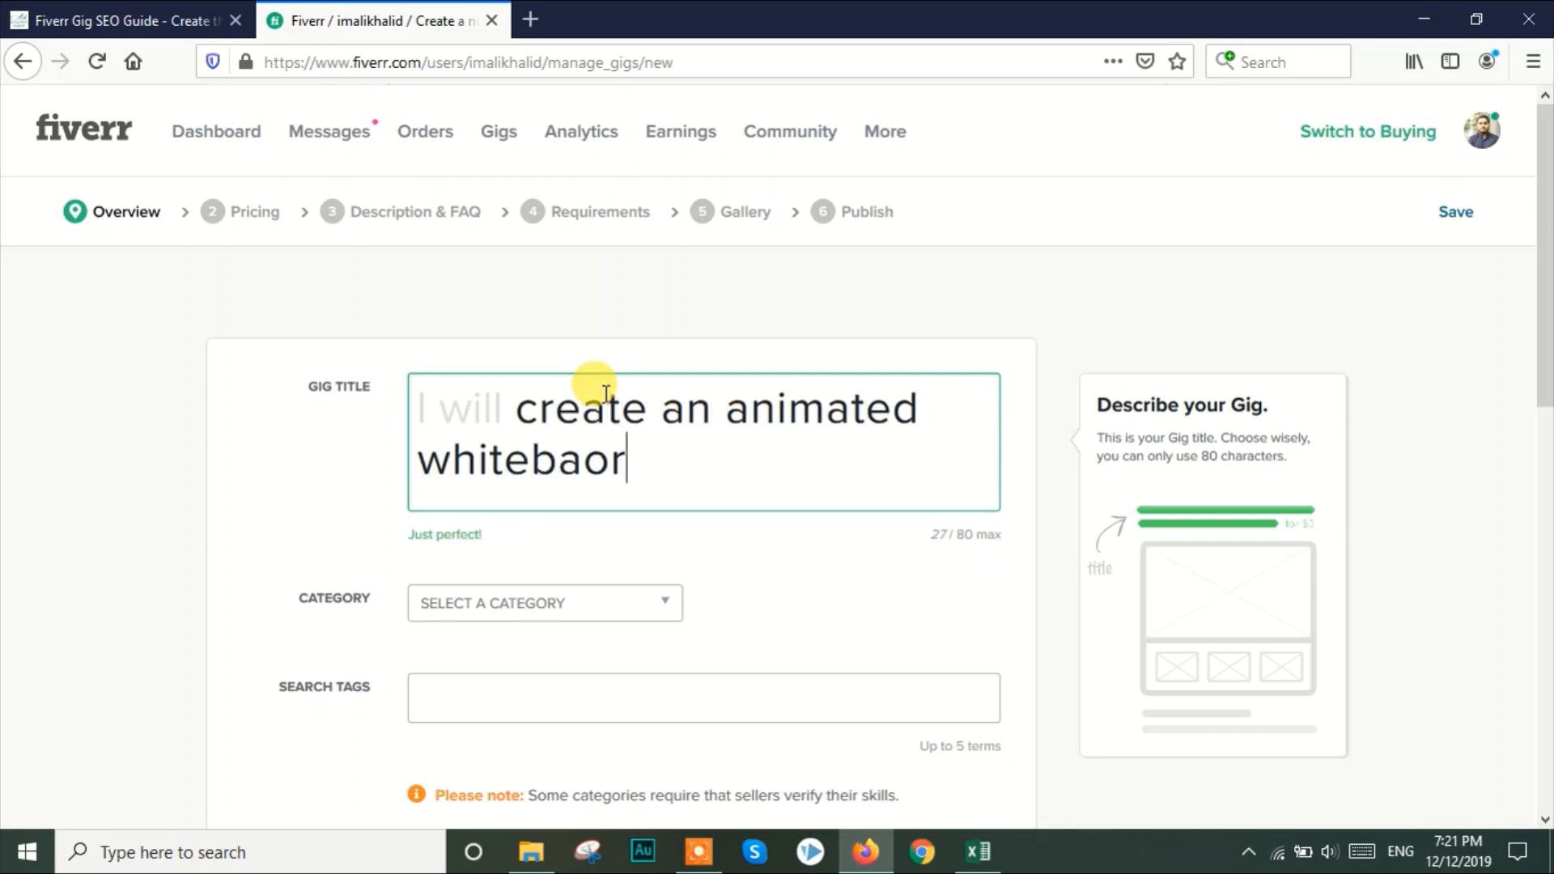
key("BackSpace")
key("BackSpace")
key("BackSpace")
key("BackSpace")
key("BackSpace")
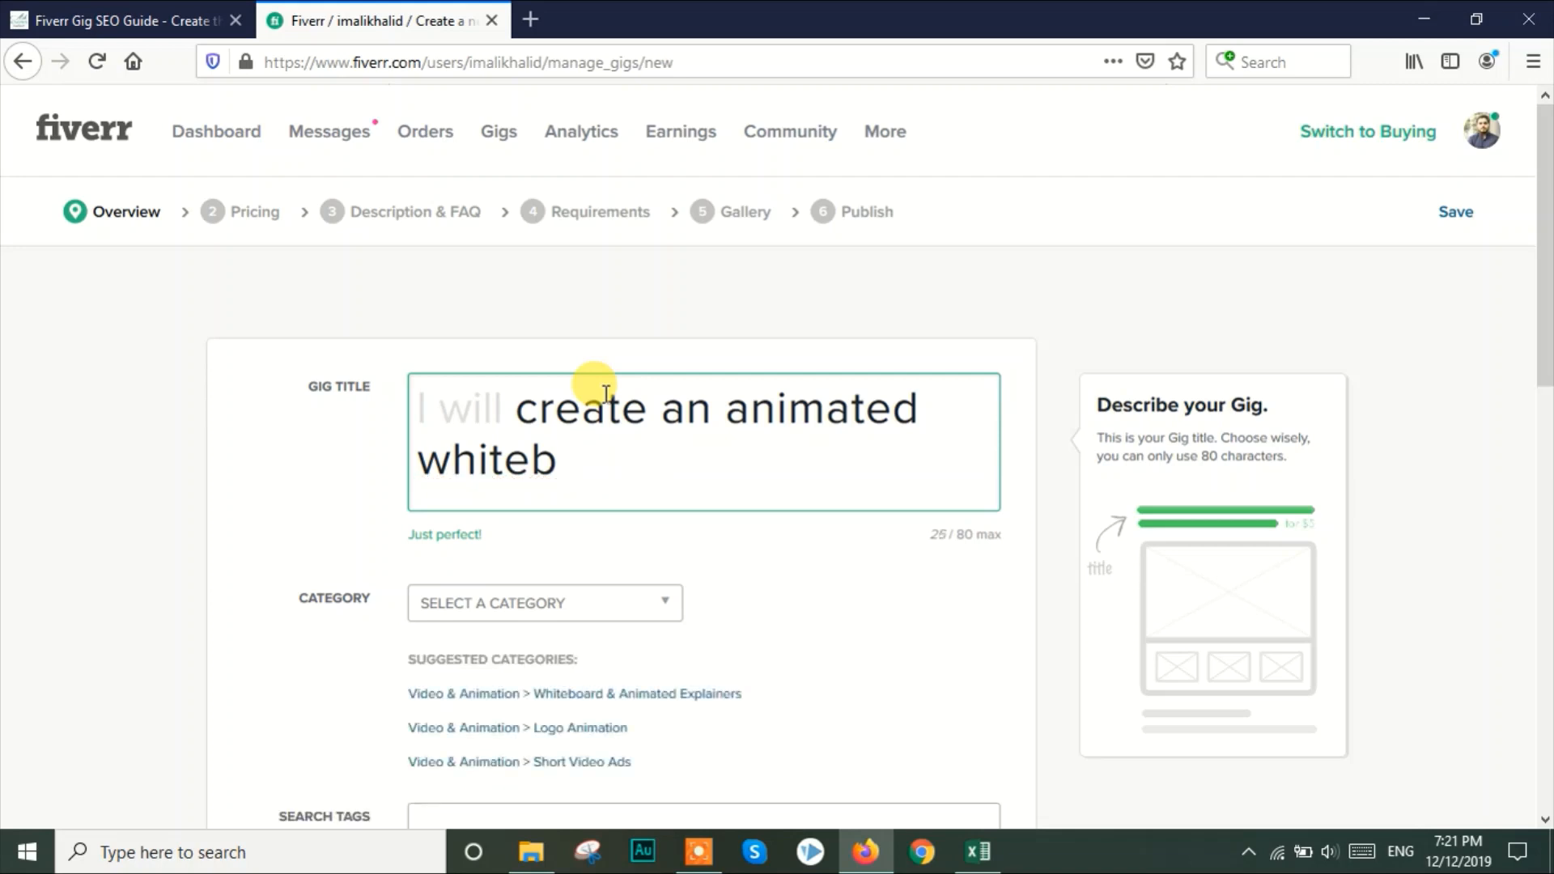
type("oard e")
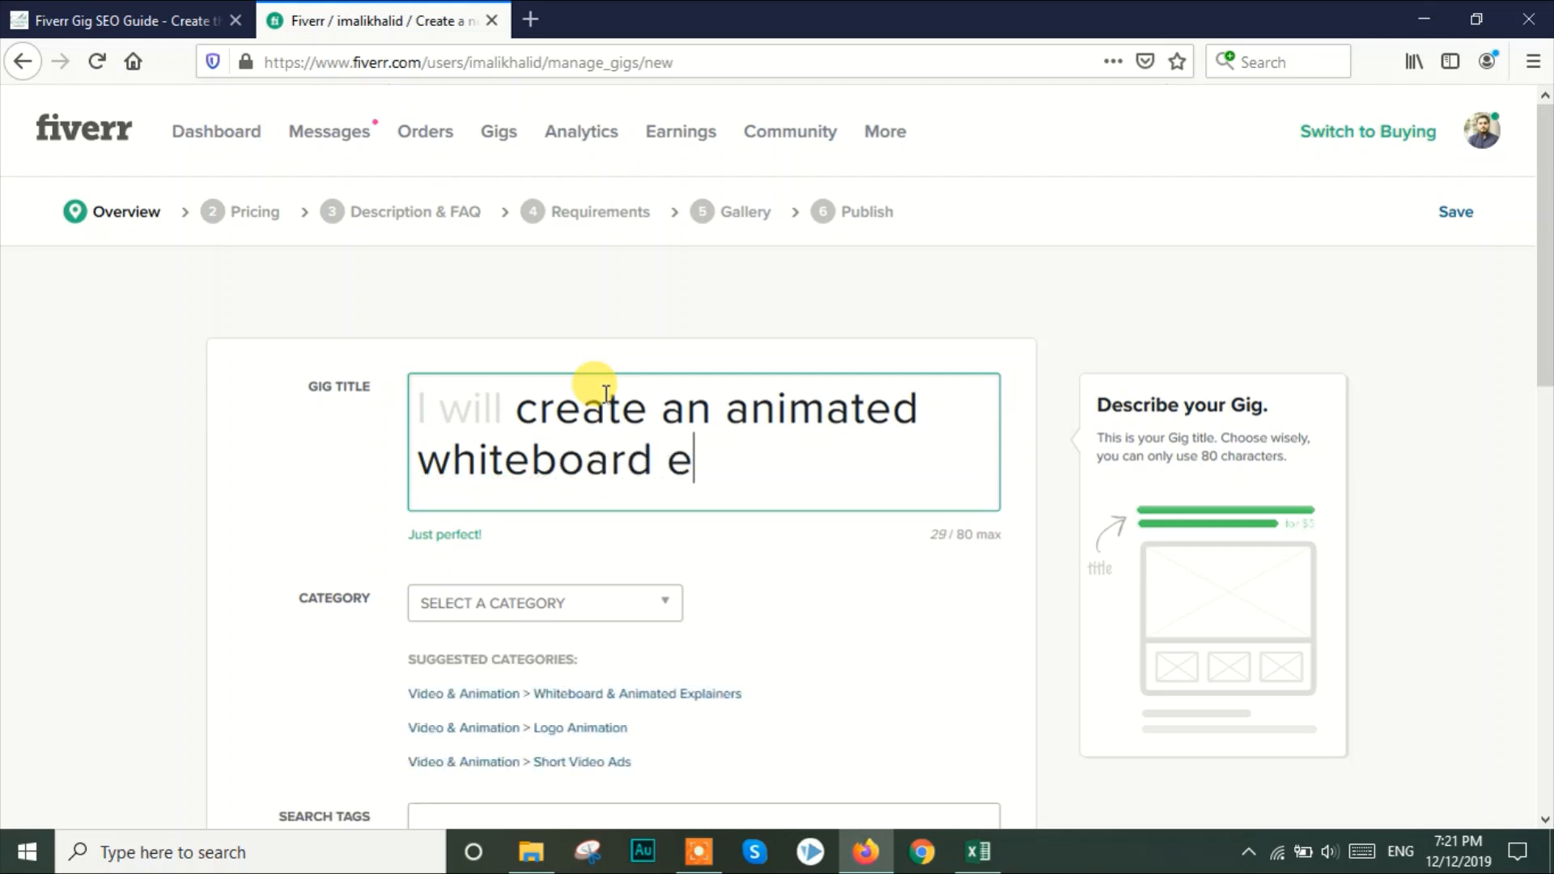
type("xplainer ")
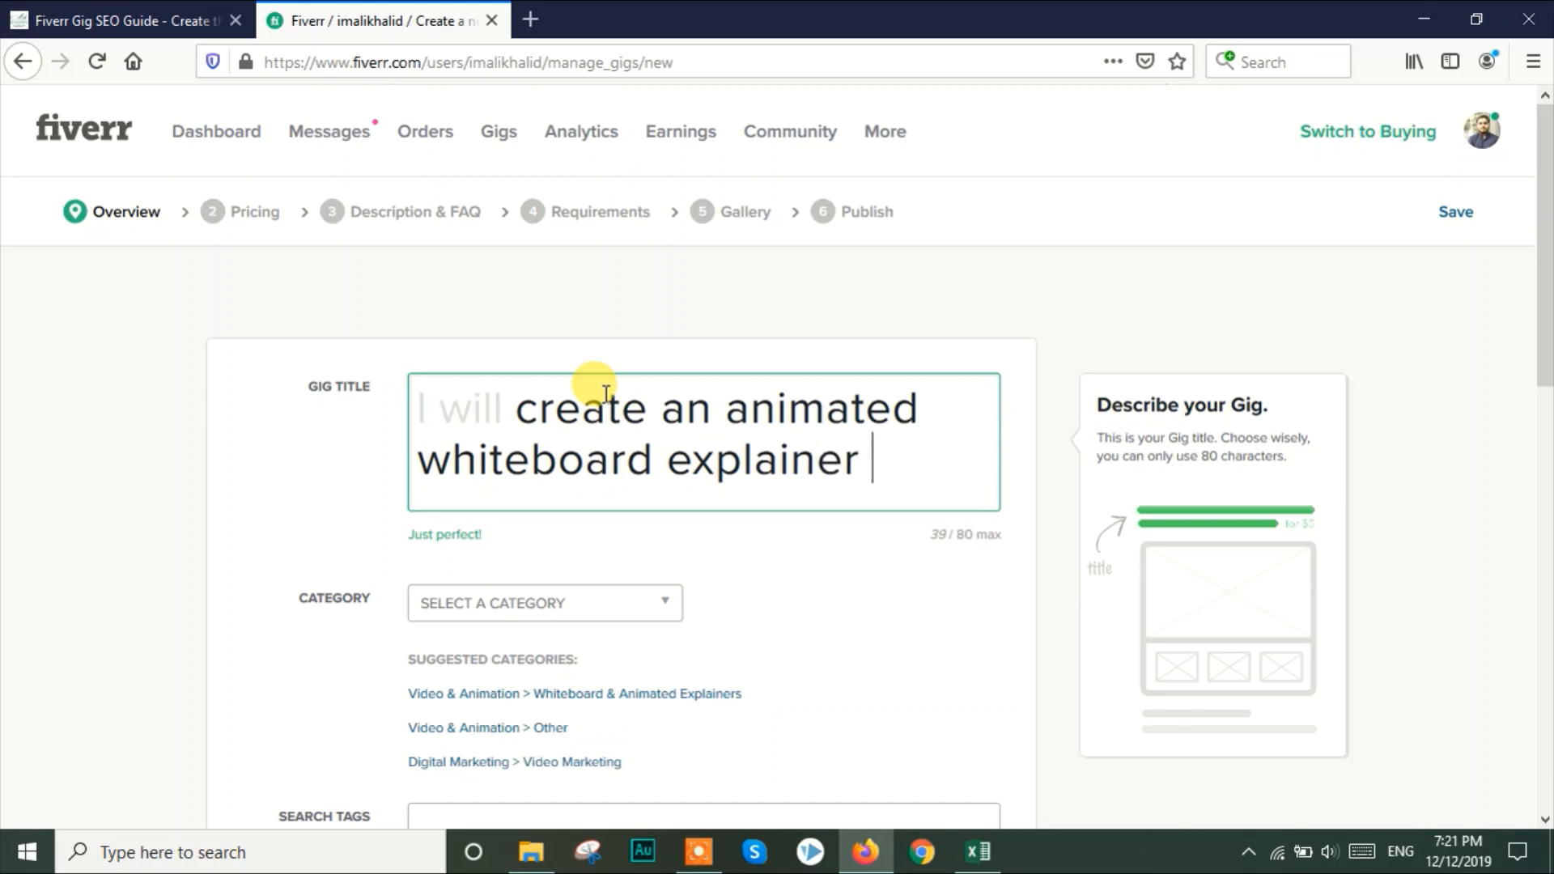
type("video in vid")
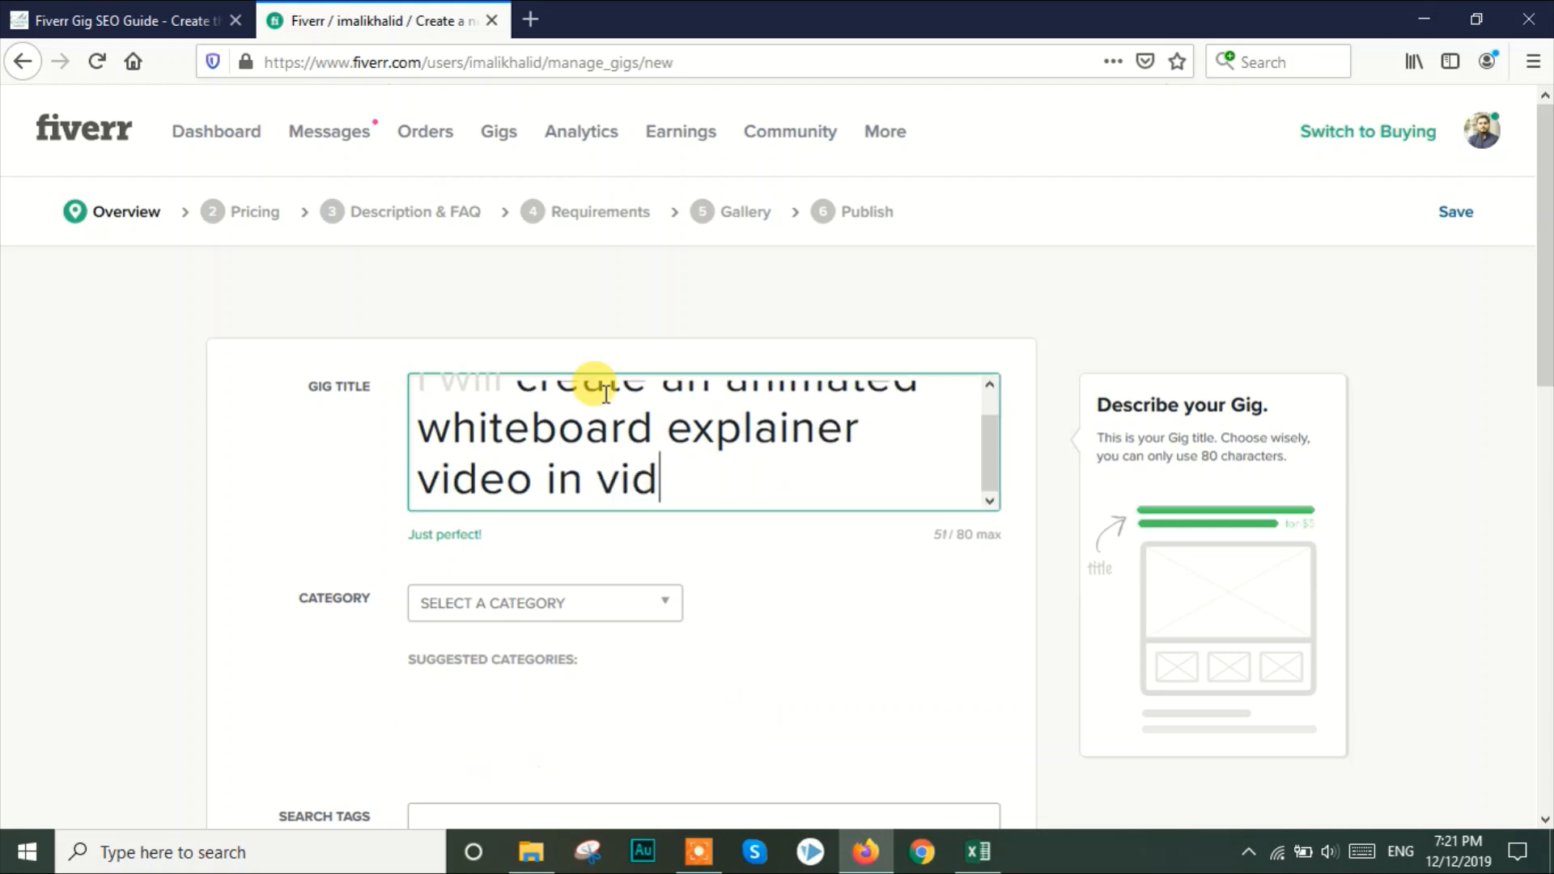
type("eoscribe")
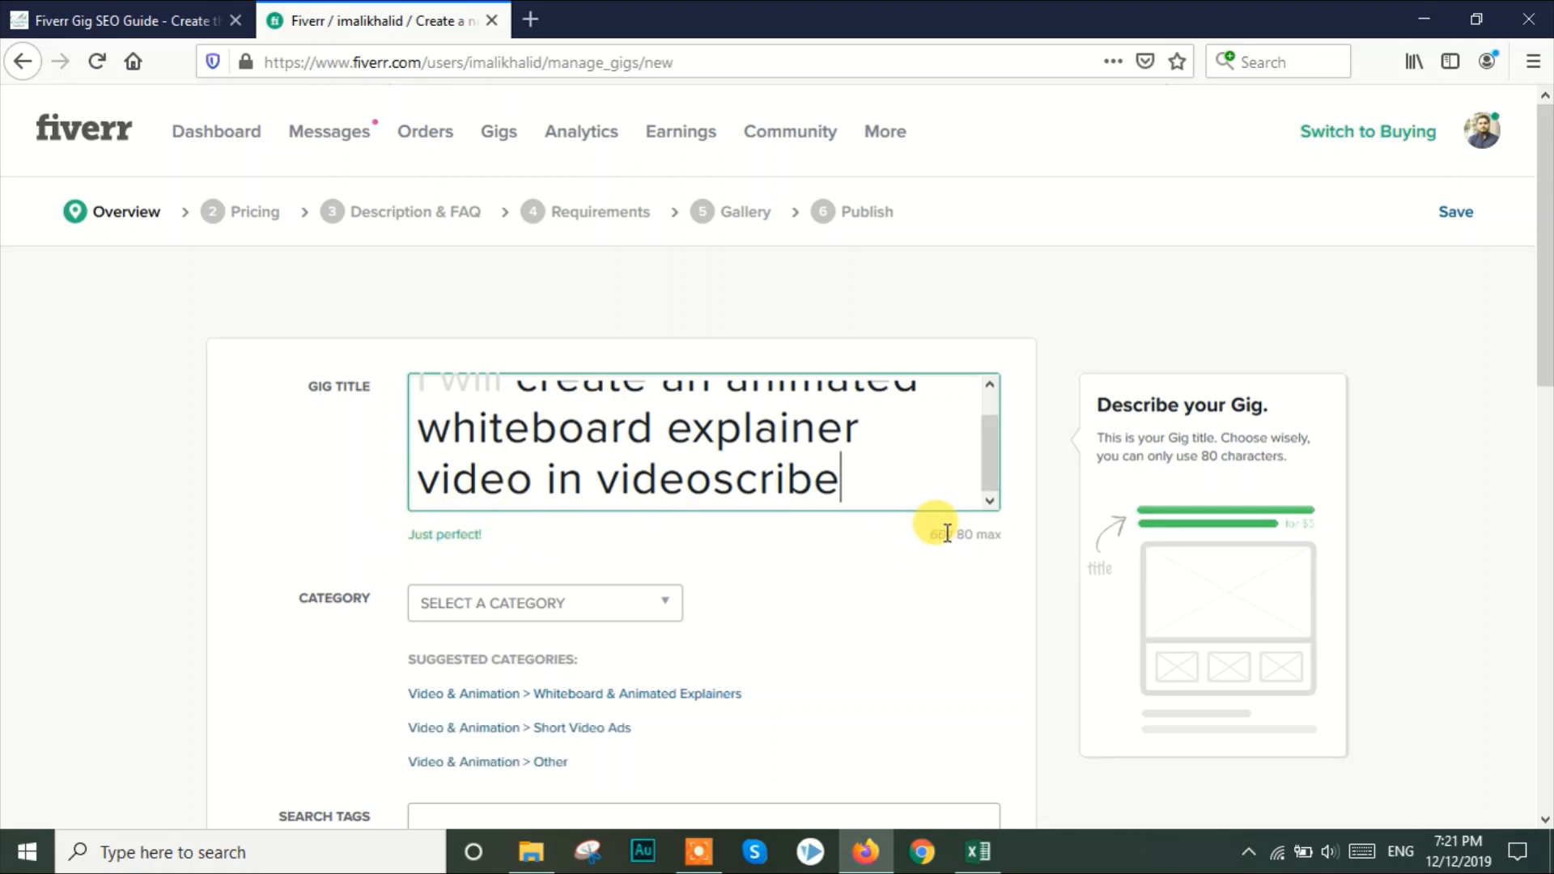
Return to the Fiverr Gig SEO Guide and place a smaller Excel window beside its list of keywords used
left_click(129, 10)
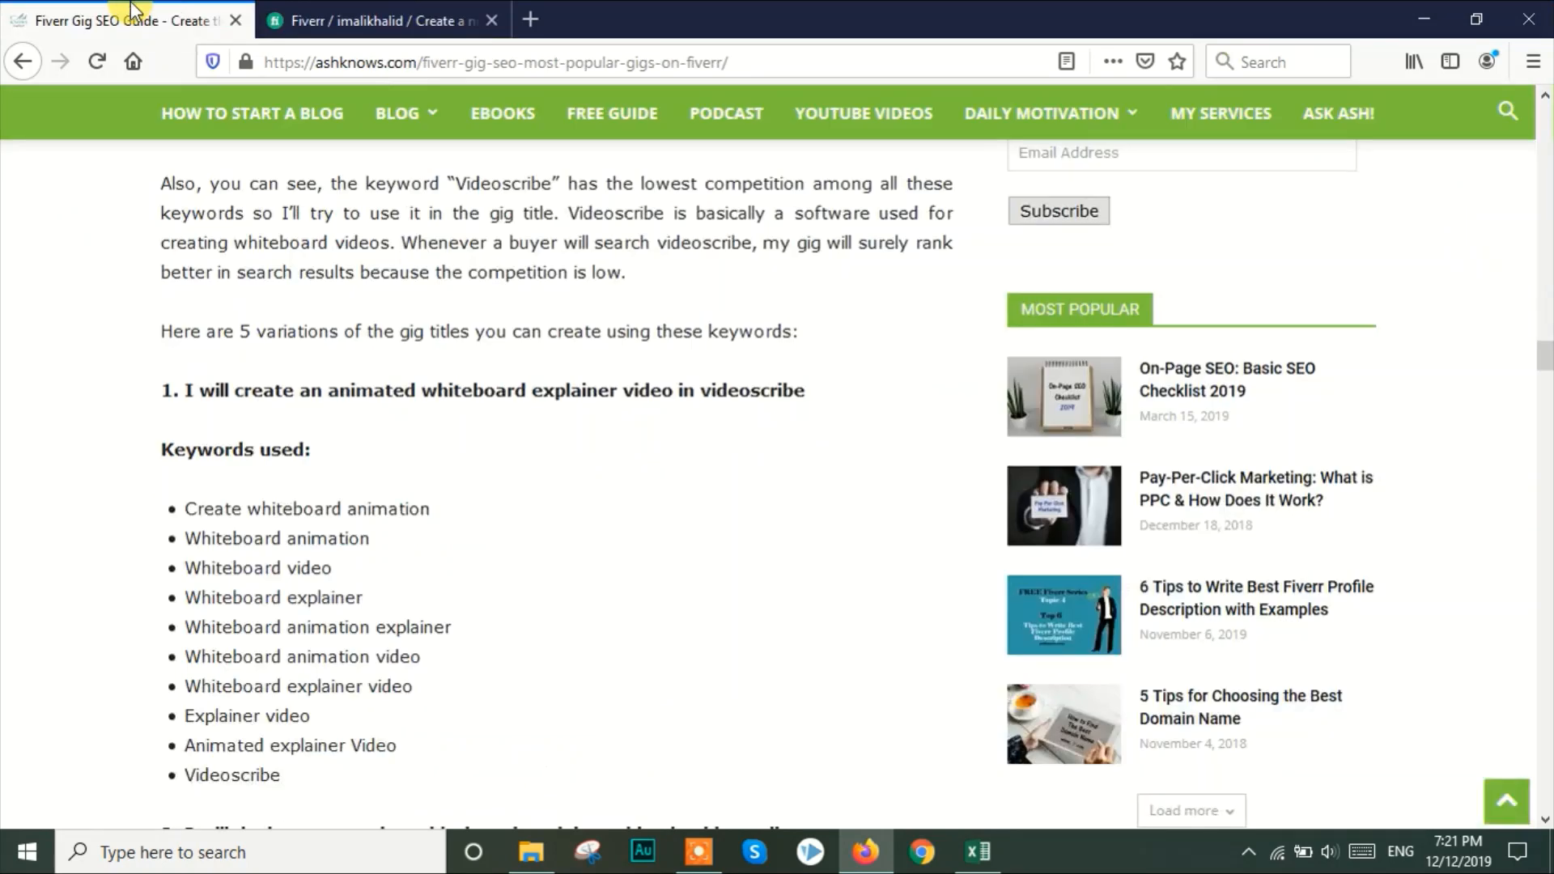
left_click_drag(1548, 366, 1547, 372)
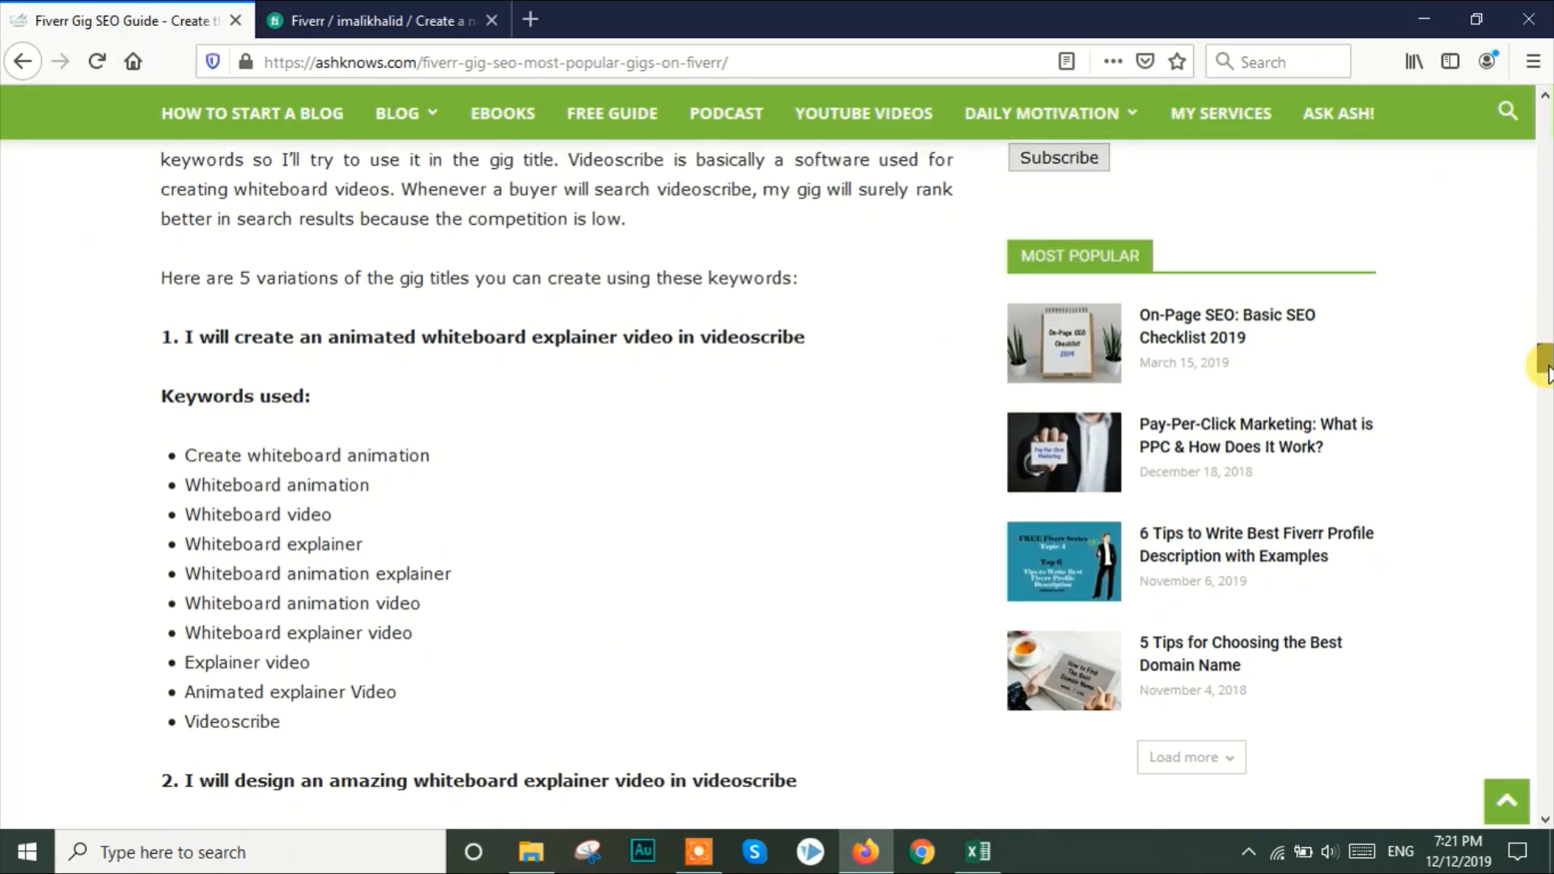
left_click(978, 851)
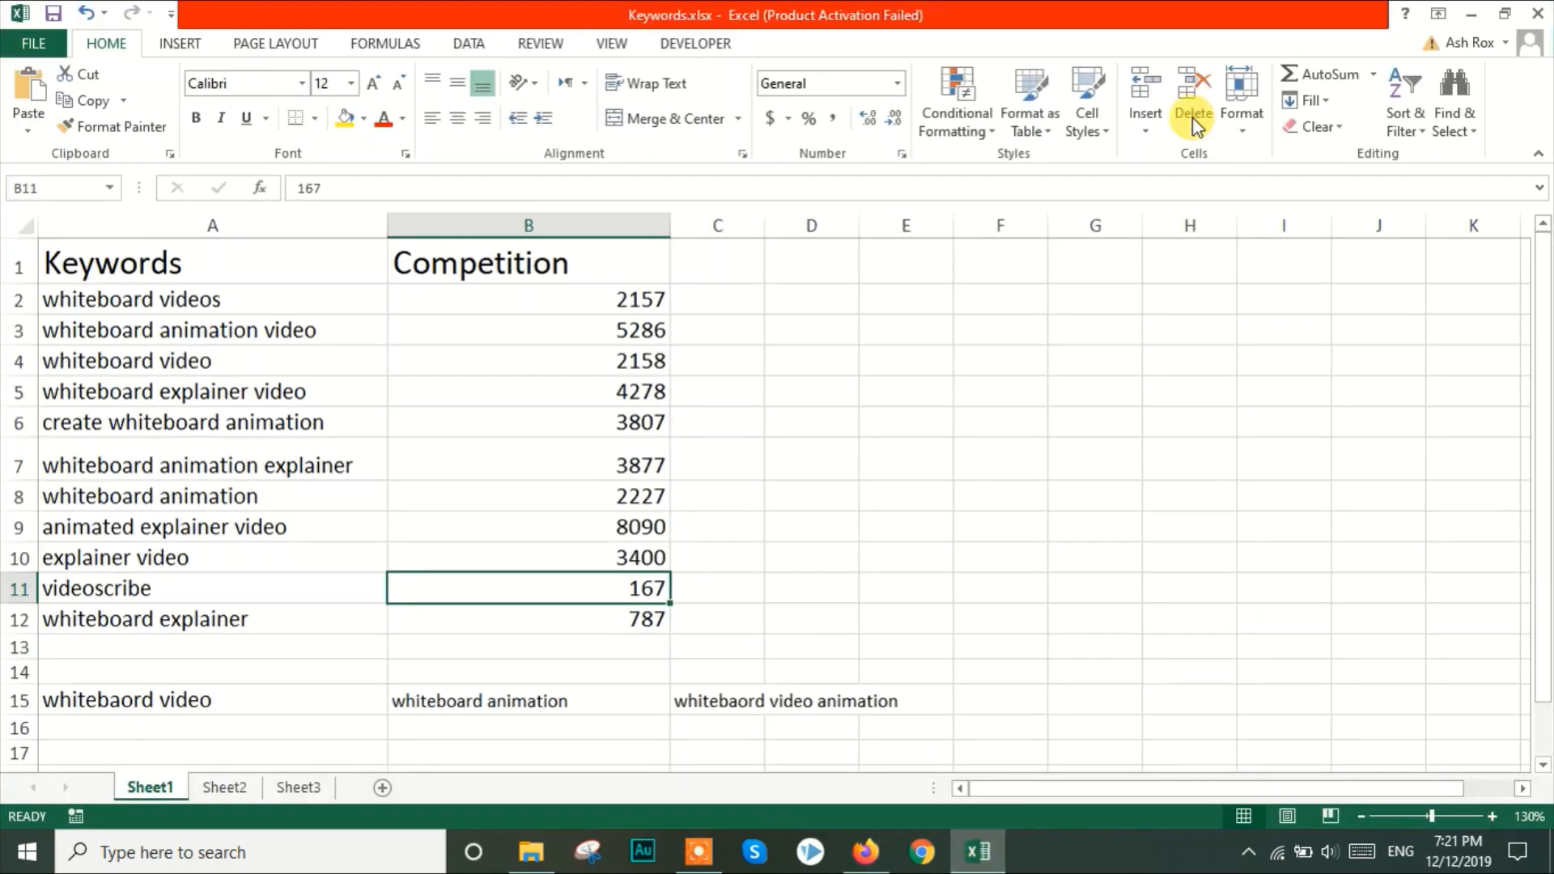
left_click(1504, 13)
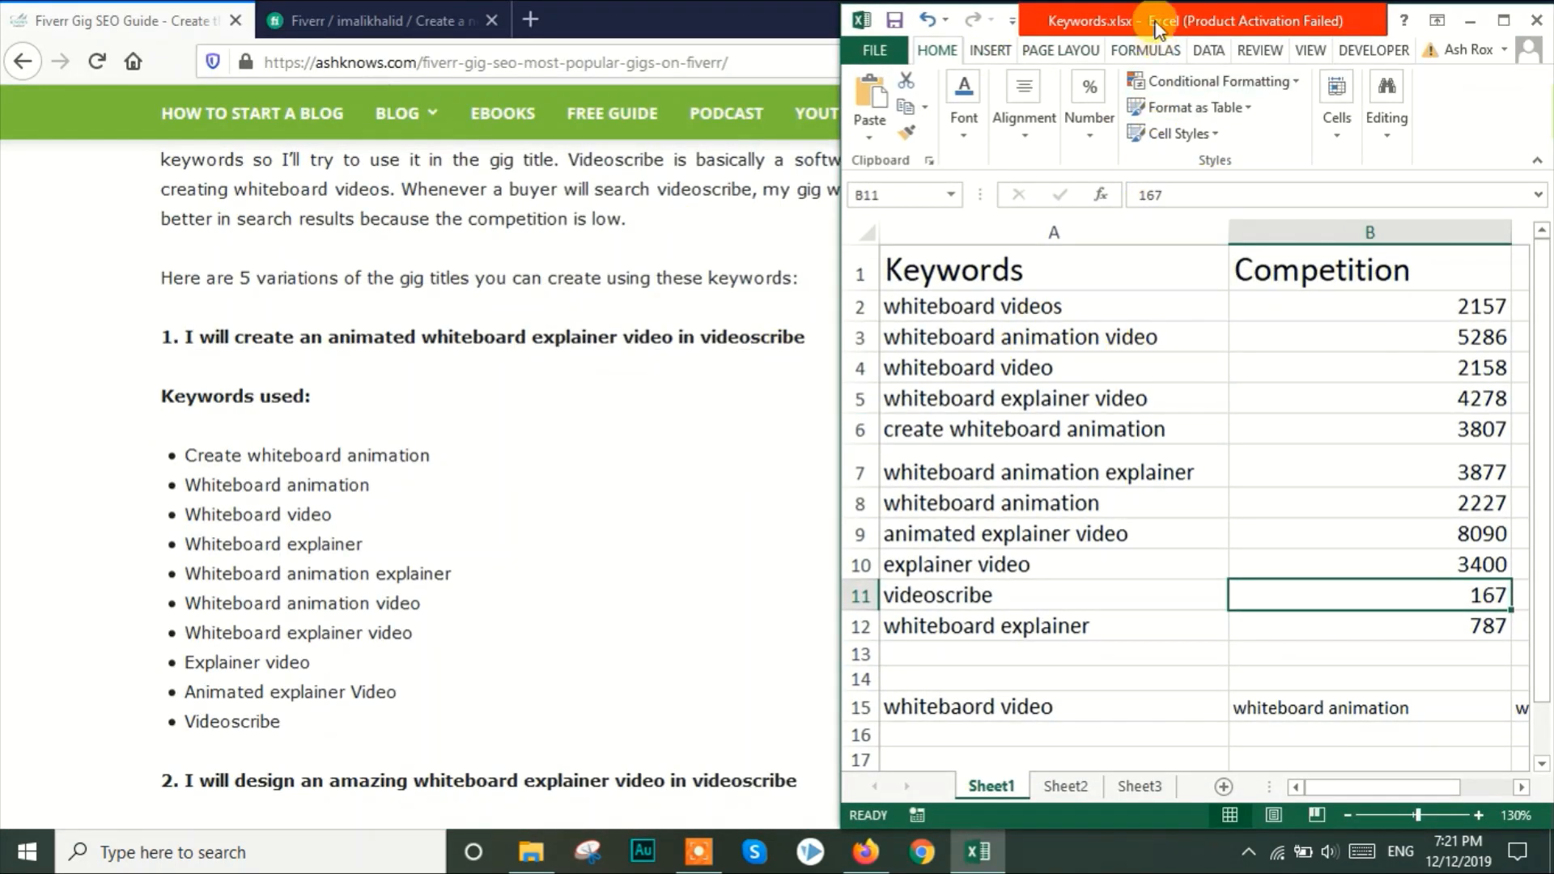
left_click_drag(1158, 26, 866, 130)
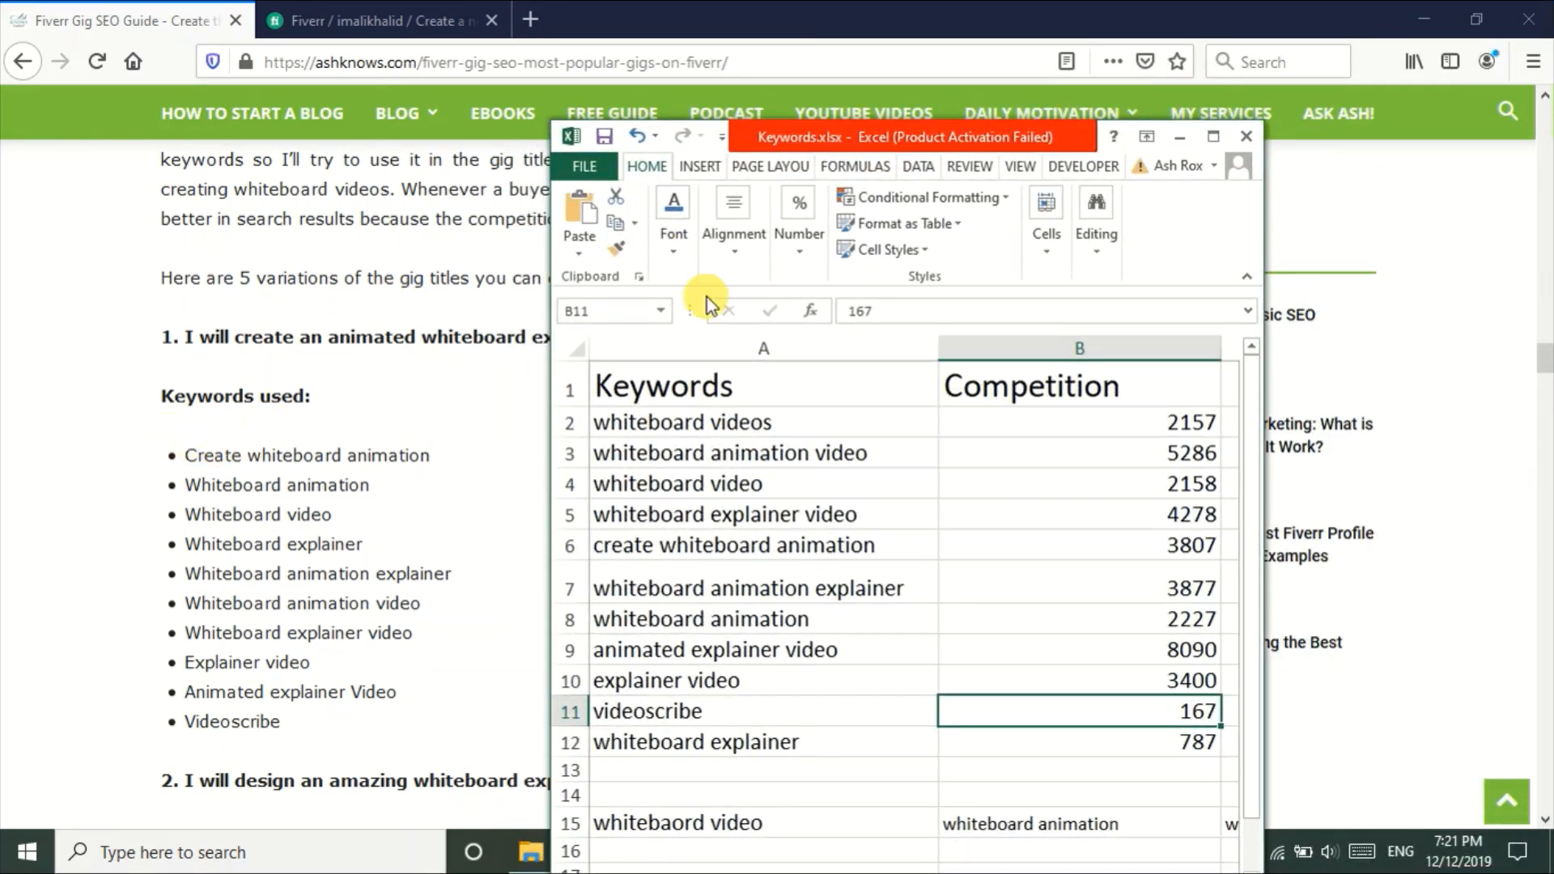
left_click_drag(823, 125, 1011, 111)
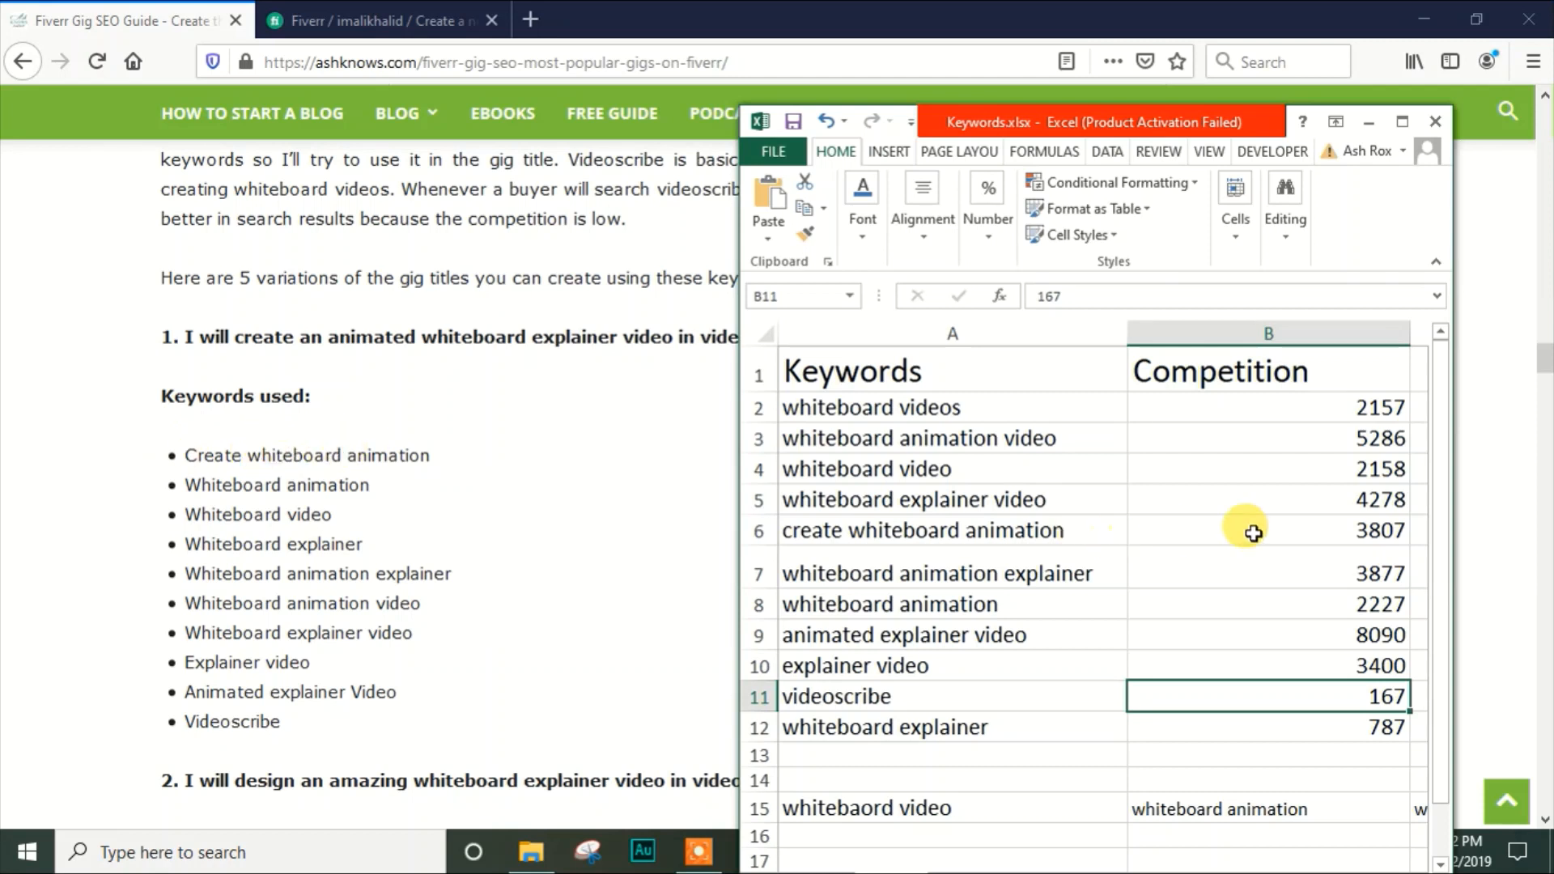
Check the competition values for "create whiteboard animation", "whiteboard animation" and "whiteboard video" against the guide's list of keywords used
left_click(1323, 532)
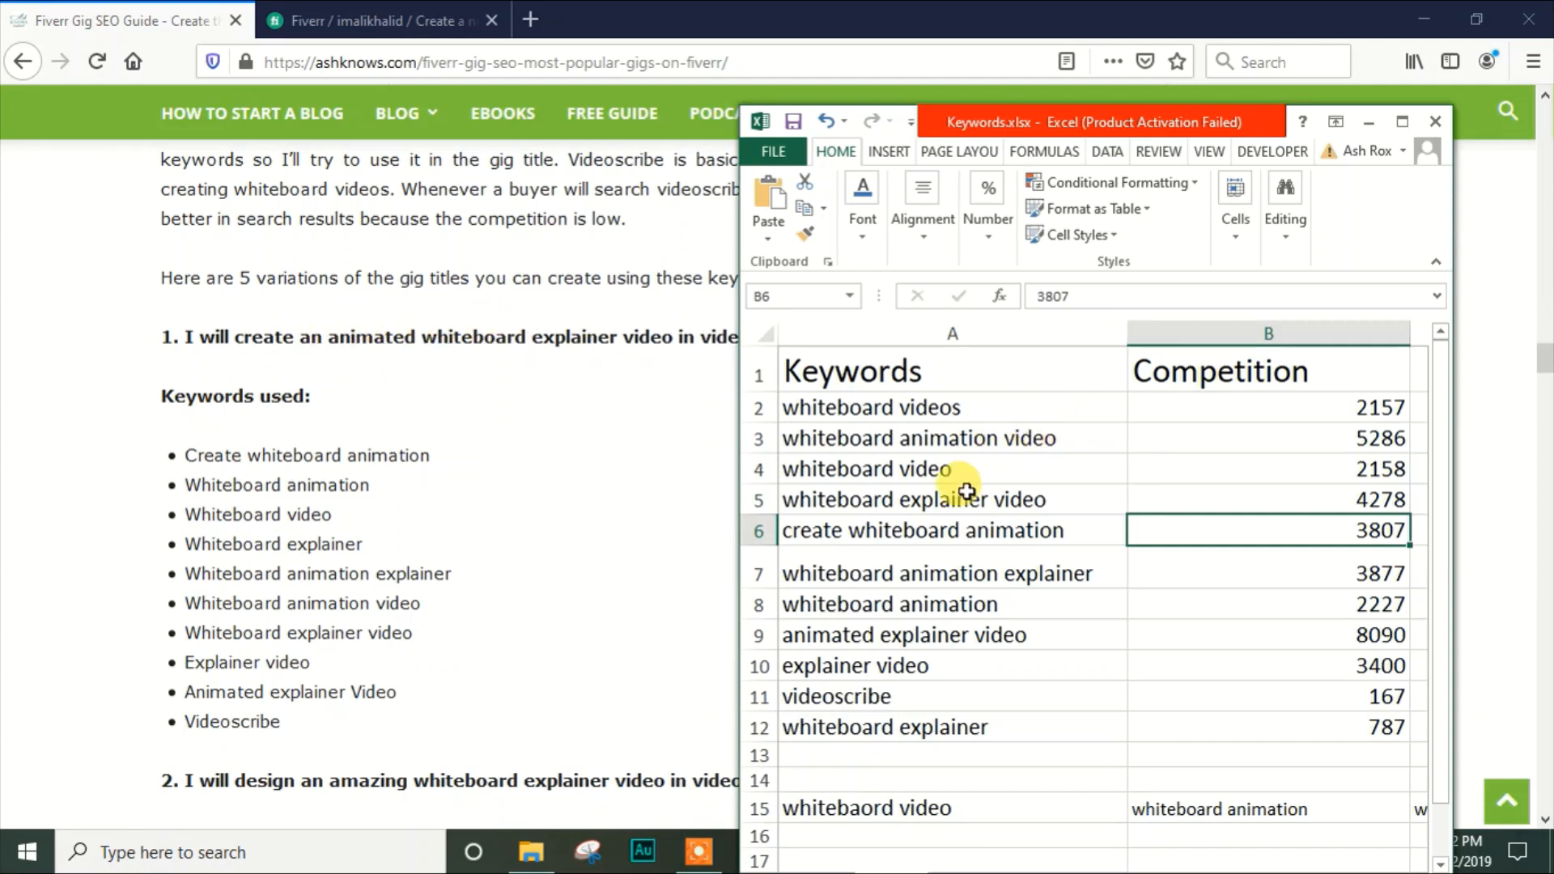
left_click(1258, 607)
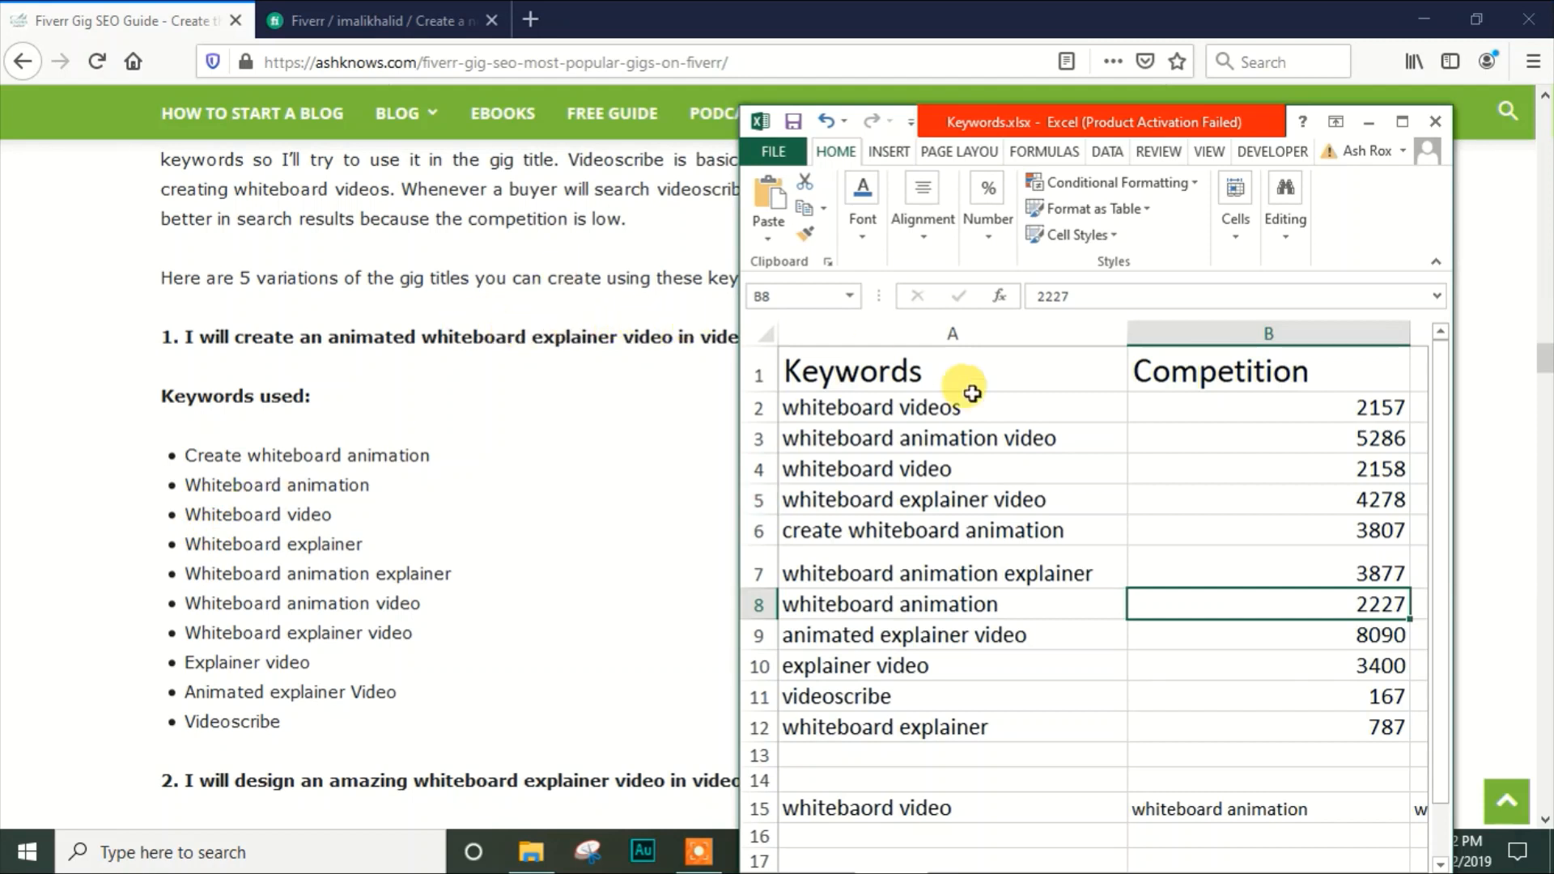
left_click(1353, 472)
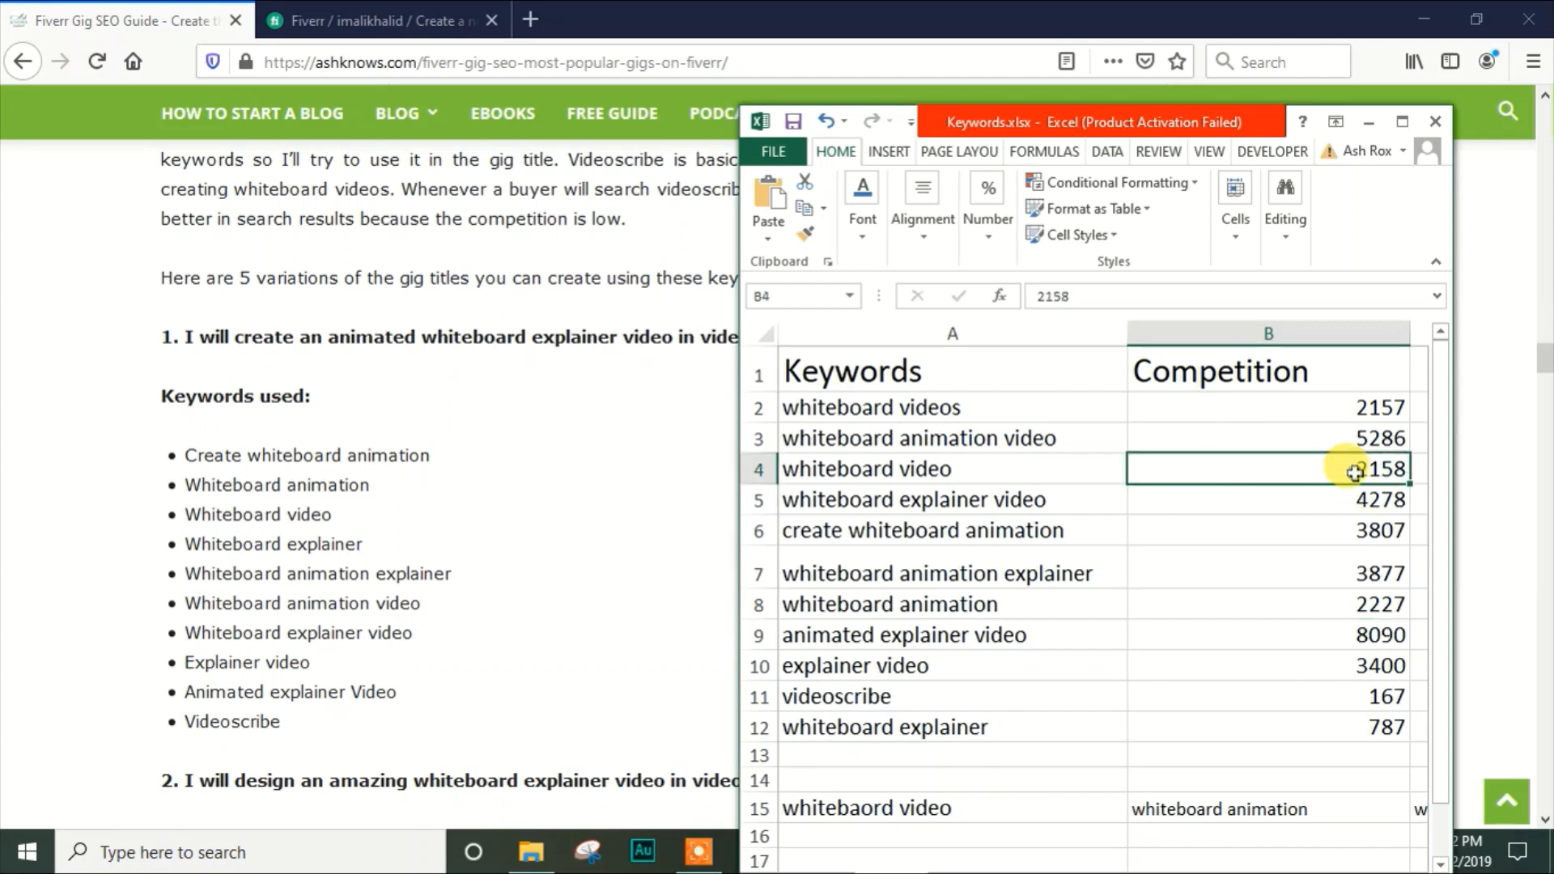
Compare "whiteboard explainer", "whiteboard animation explainer" and "whiteboard animation video" in the guide with their competition values in Excel
left_click(289, 540)
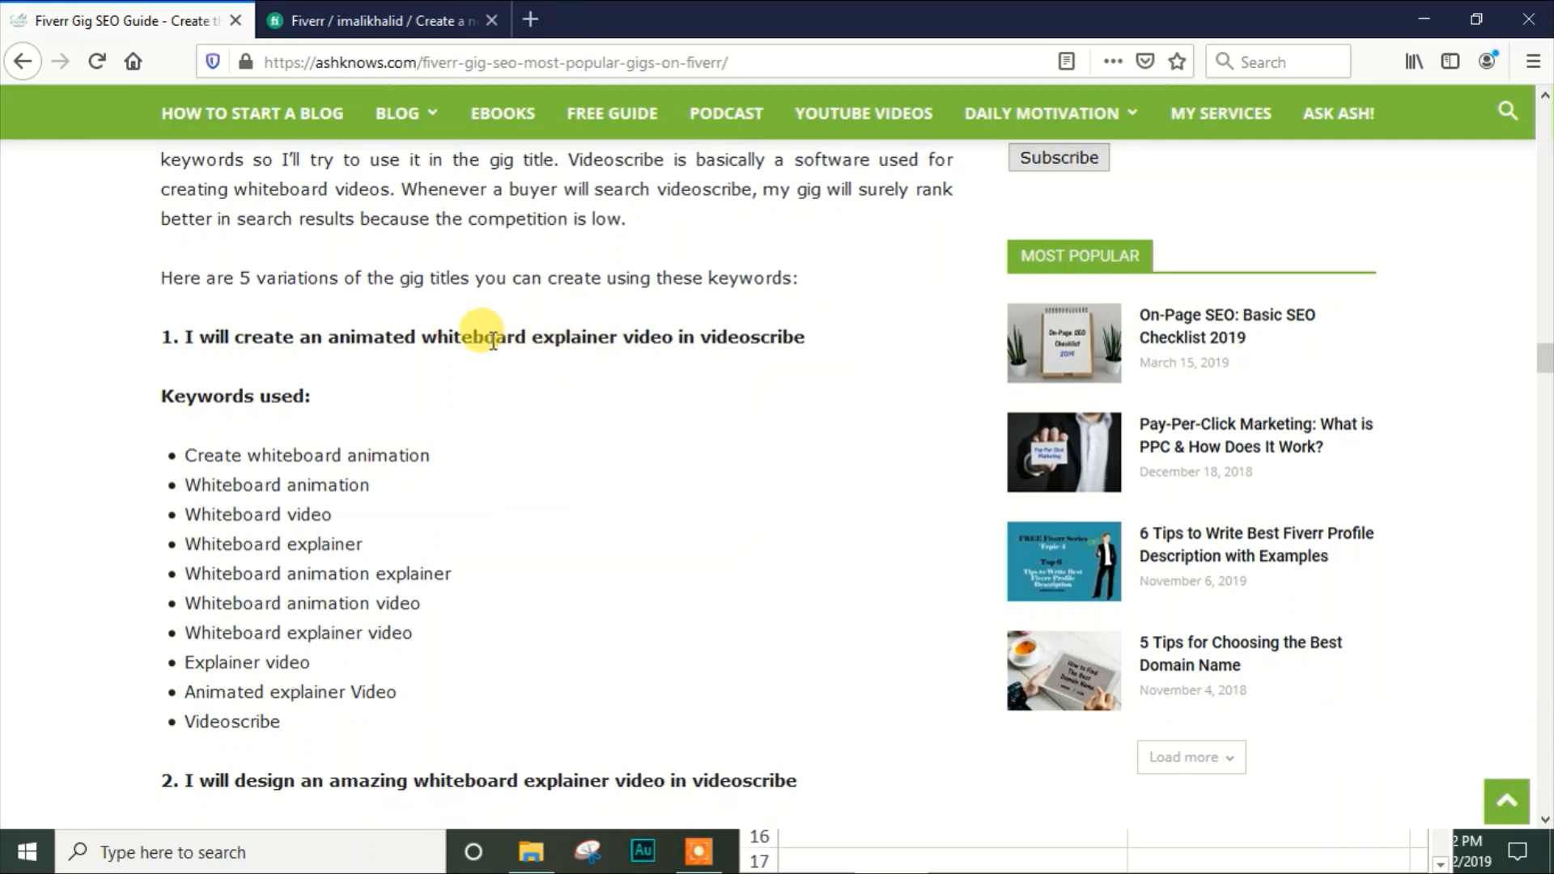
left_click(765, 842)
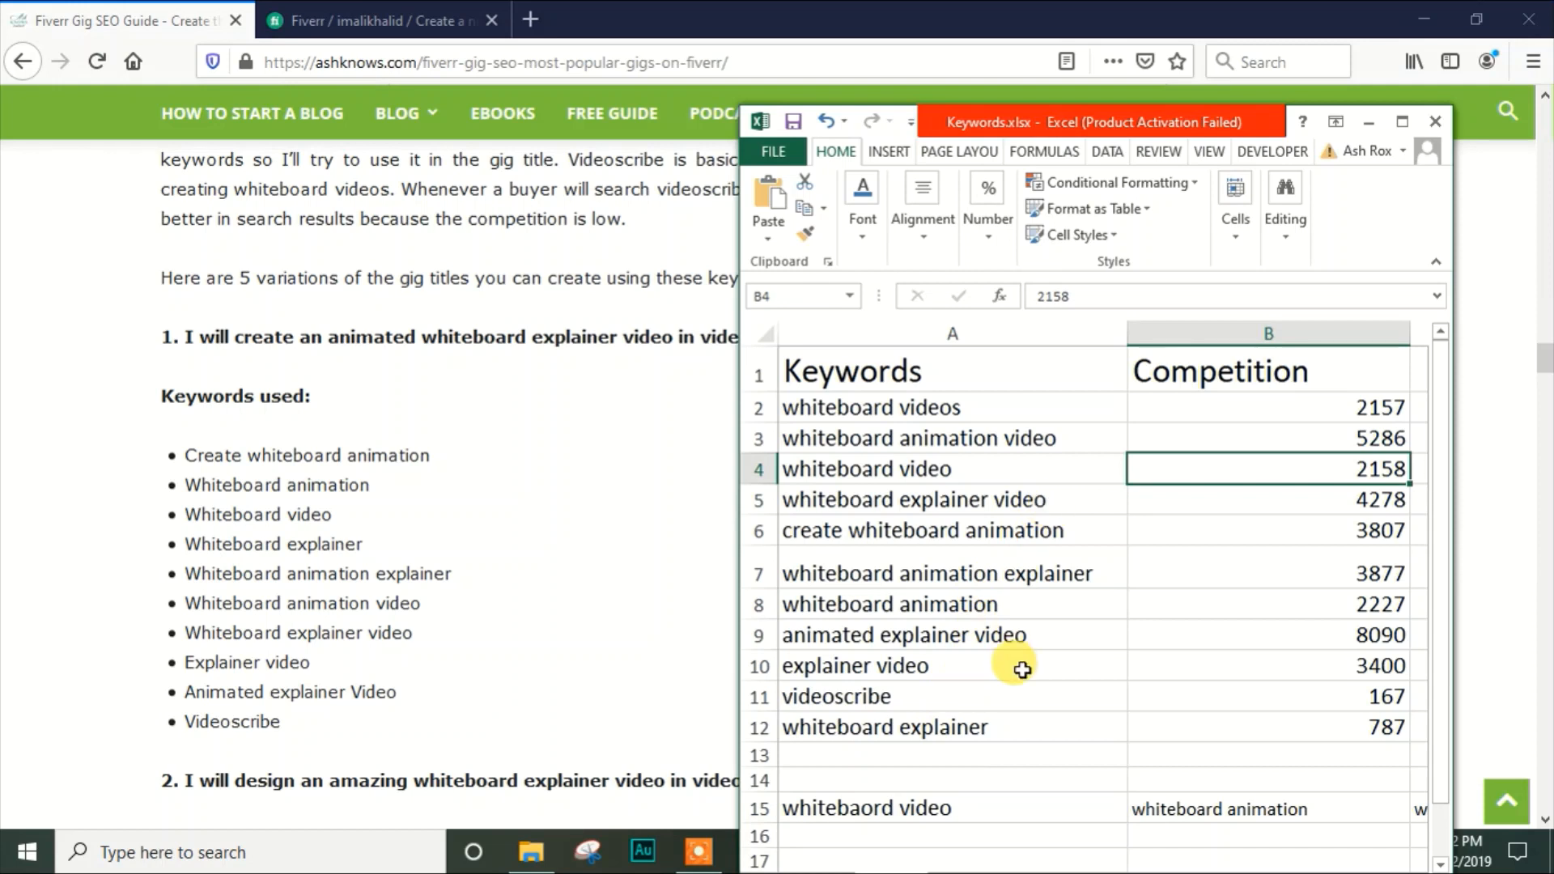
left_click(1300, 721)
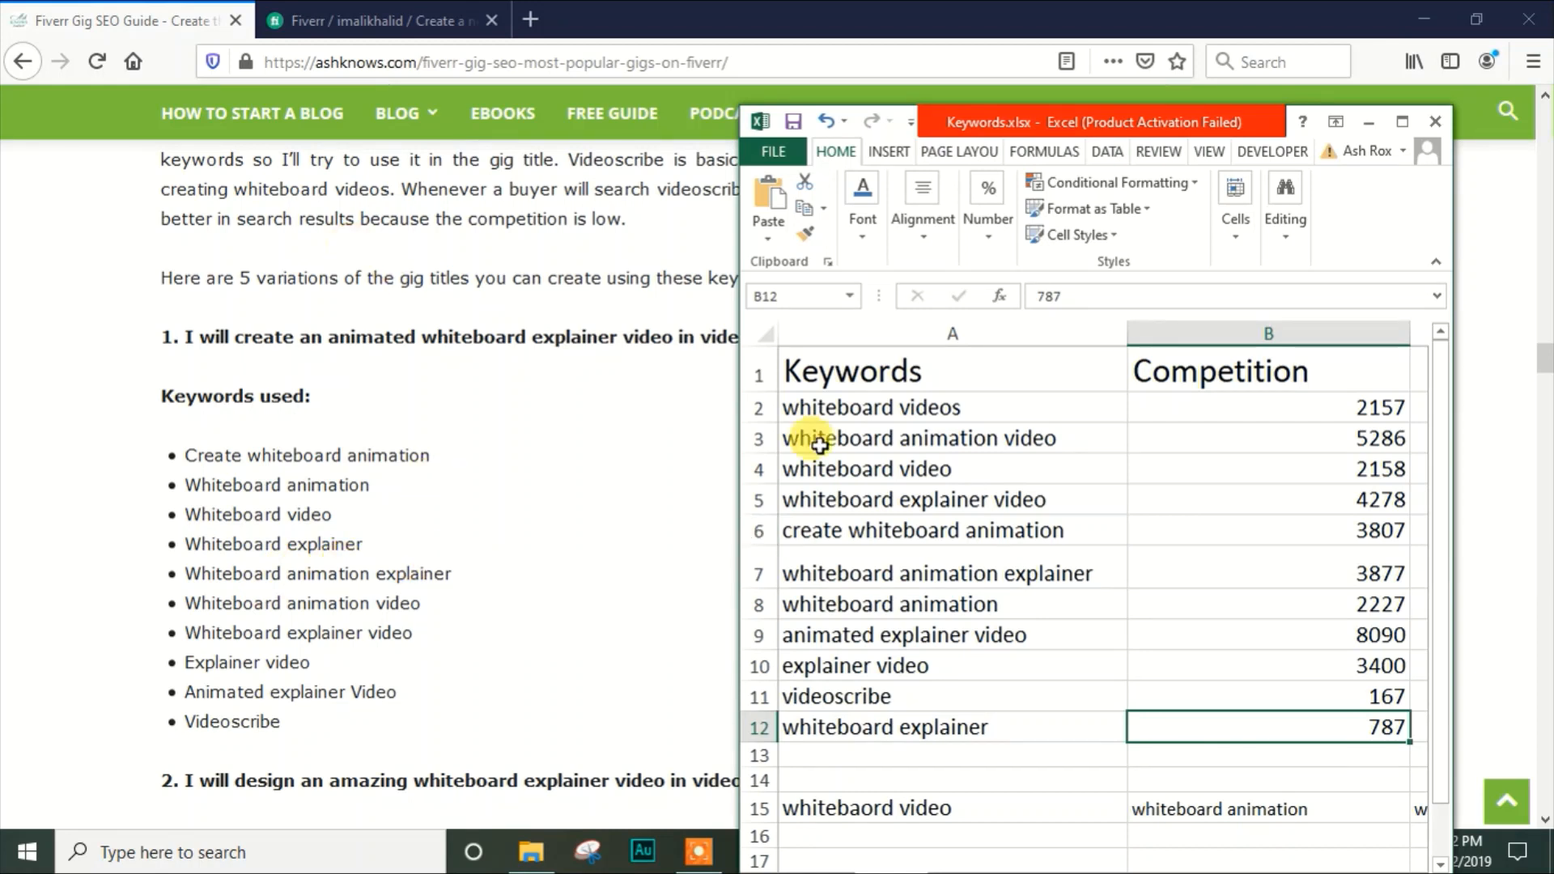
left_click(999, 567)
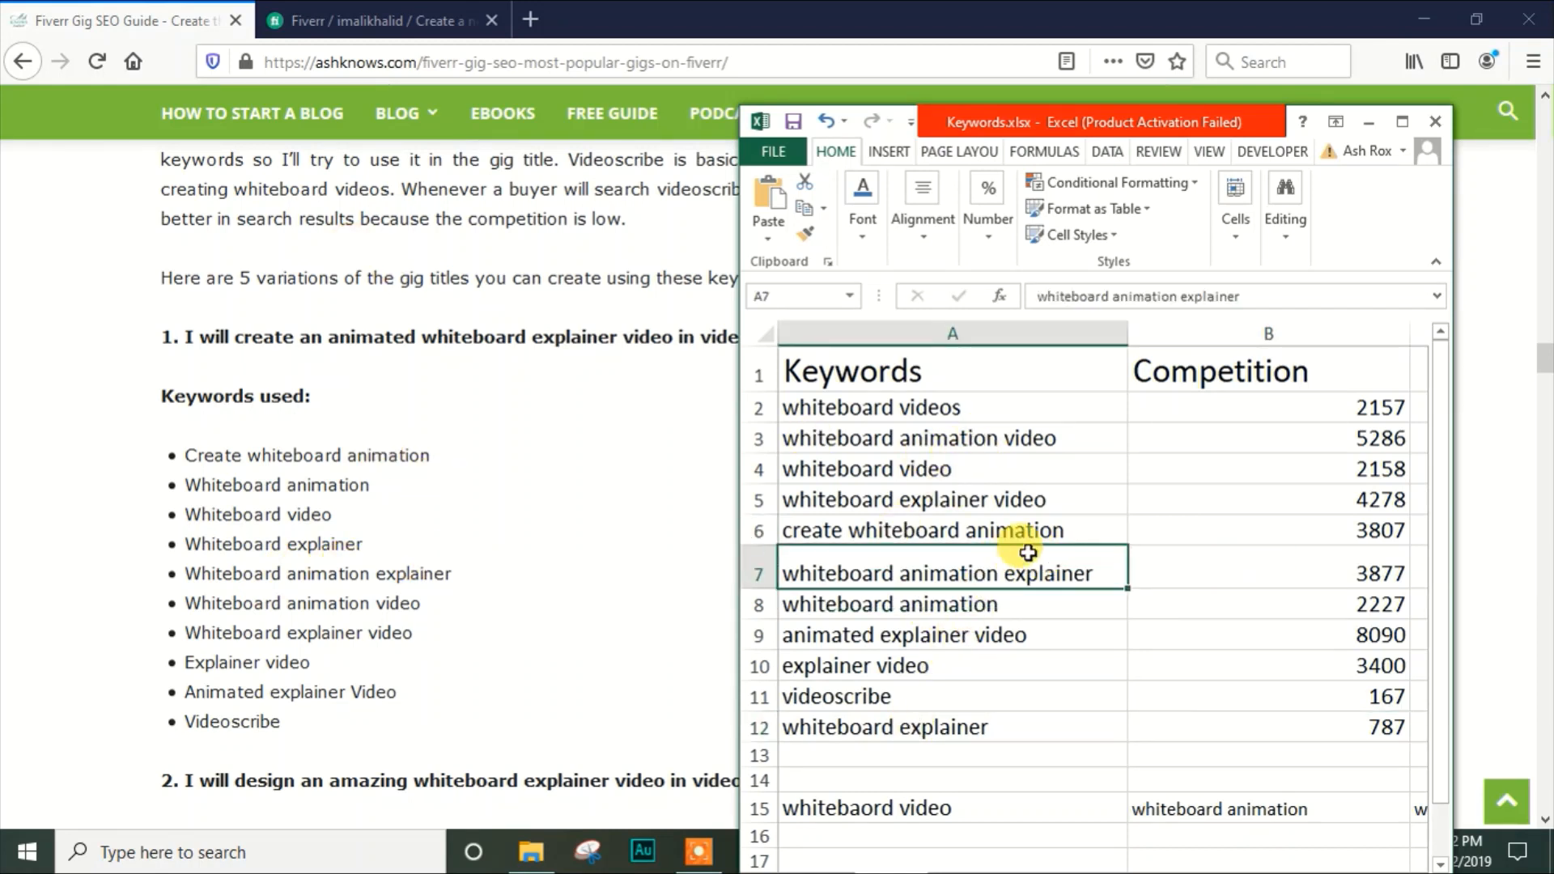
left_click(1190, 564)
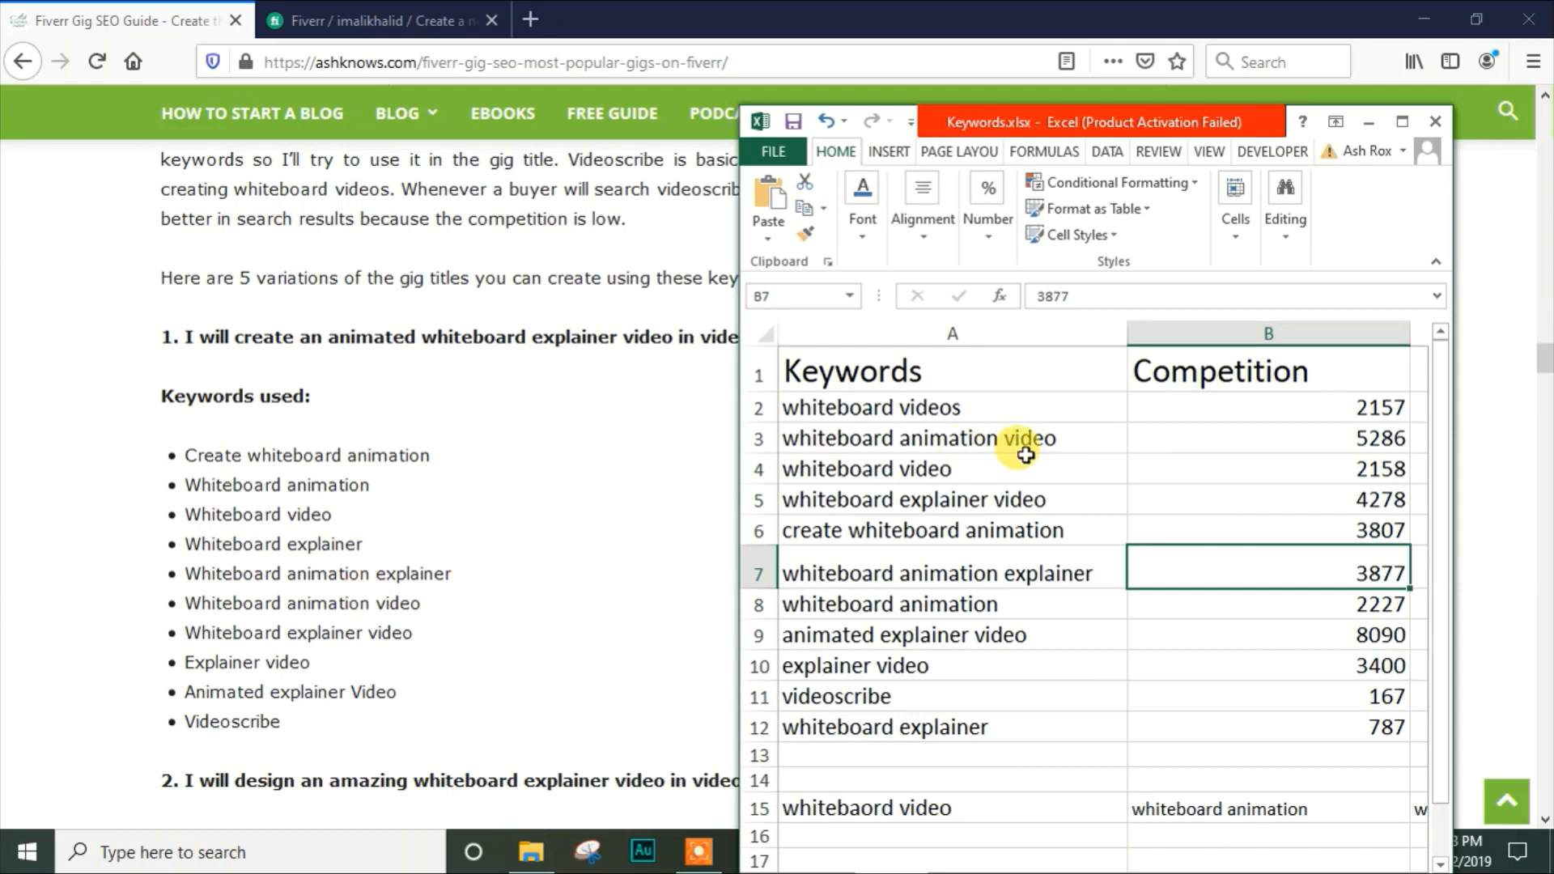
left_click(1294, 435)
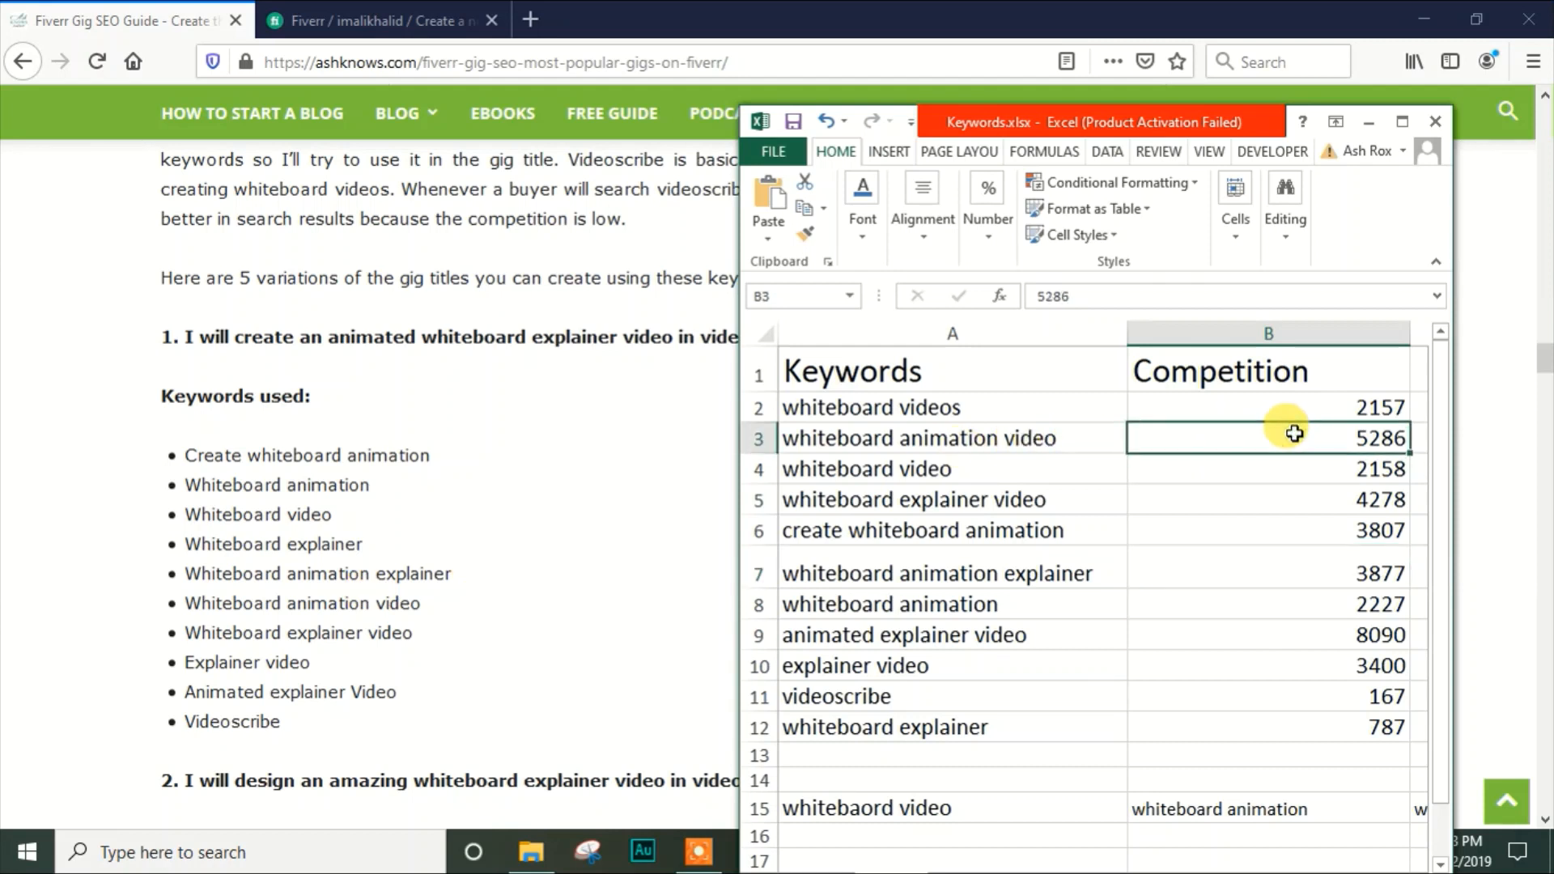
Highlight "whiteboard explainer video" in the guide's first title variation and check that keyword's competition value in Excel
left_click(321, 625)
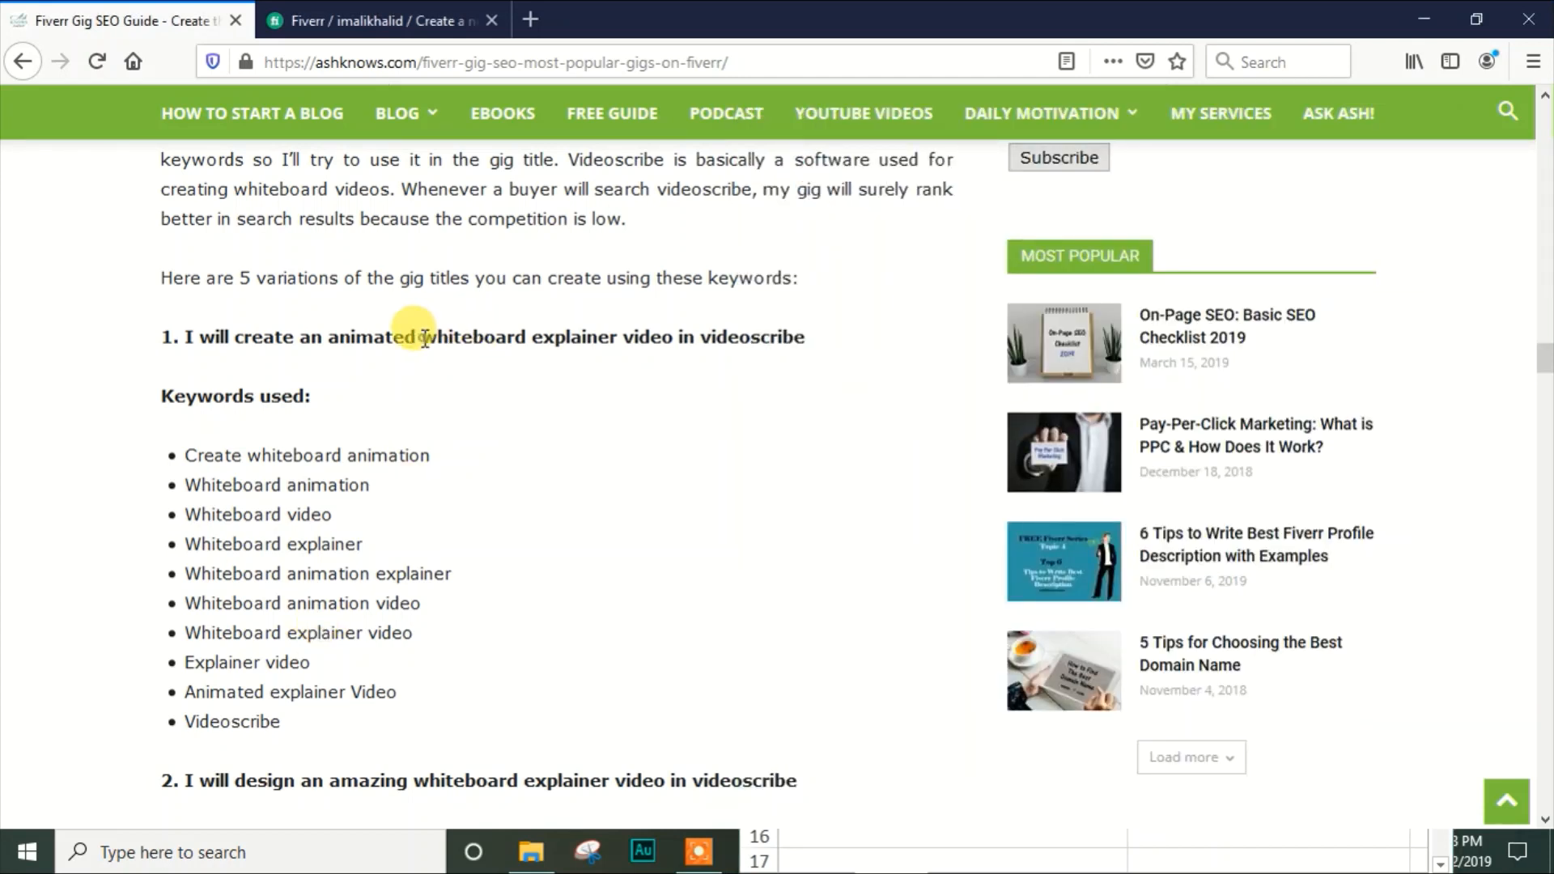
left_click_drag(423, 337, 672, 347)
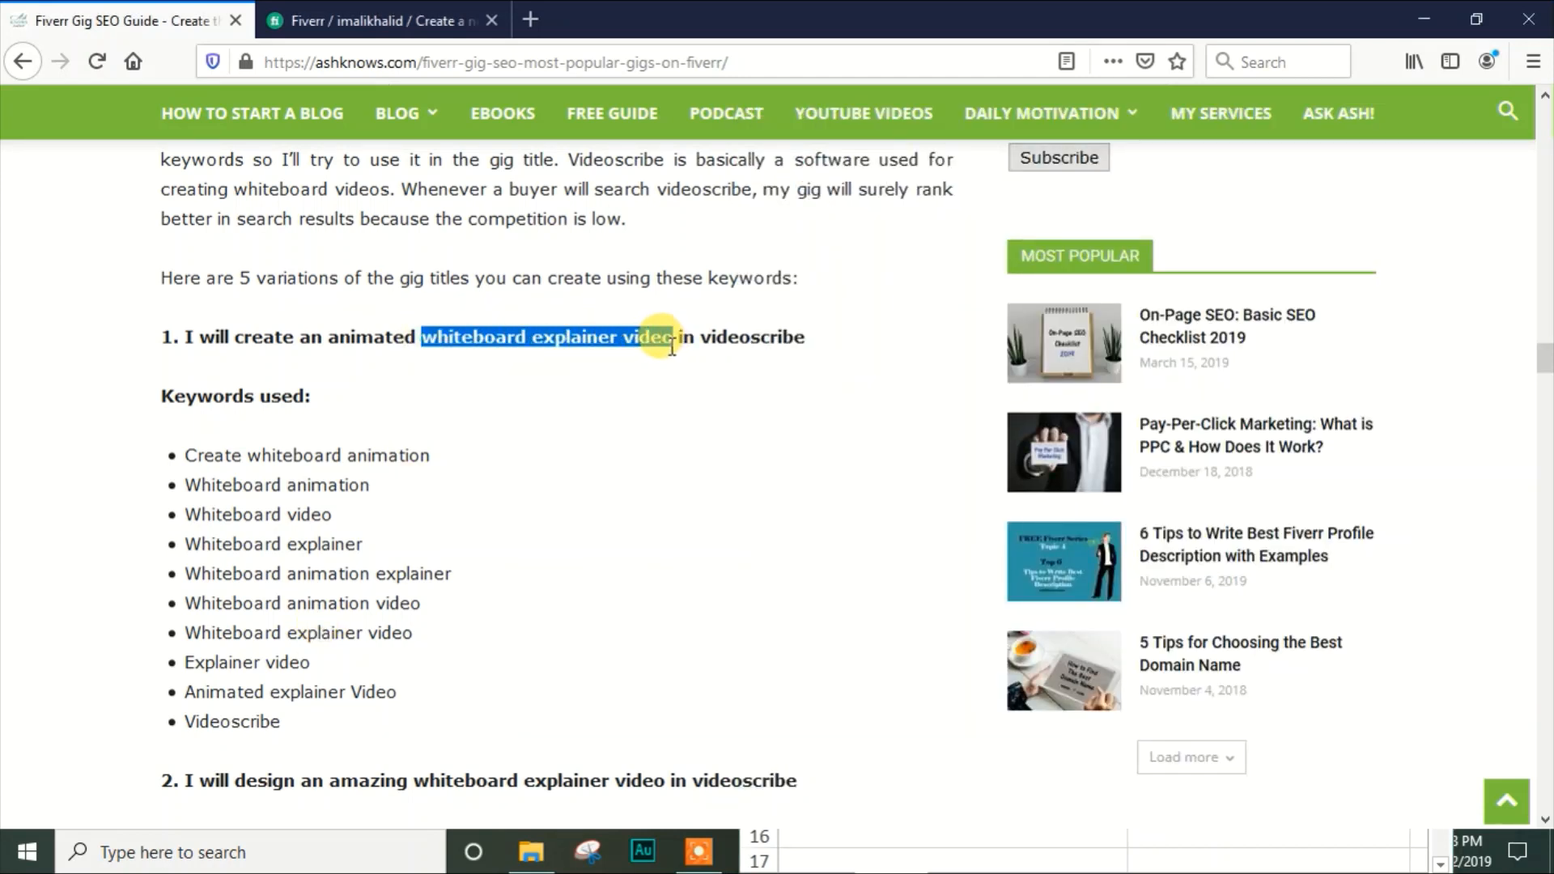
left_click(769, 841)
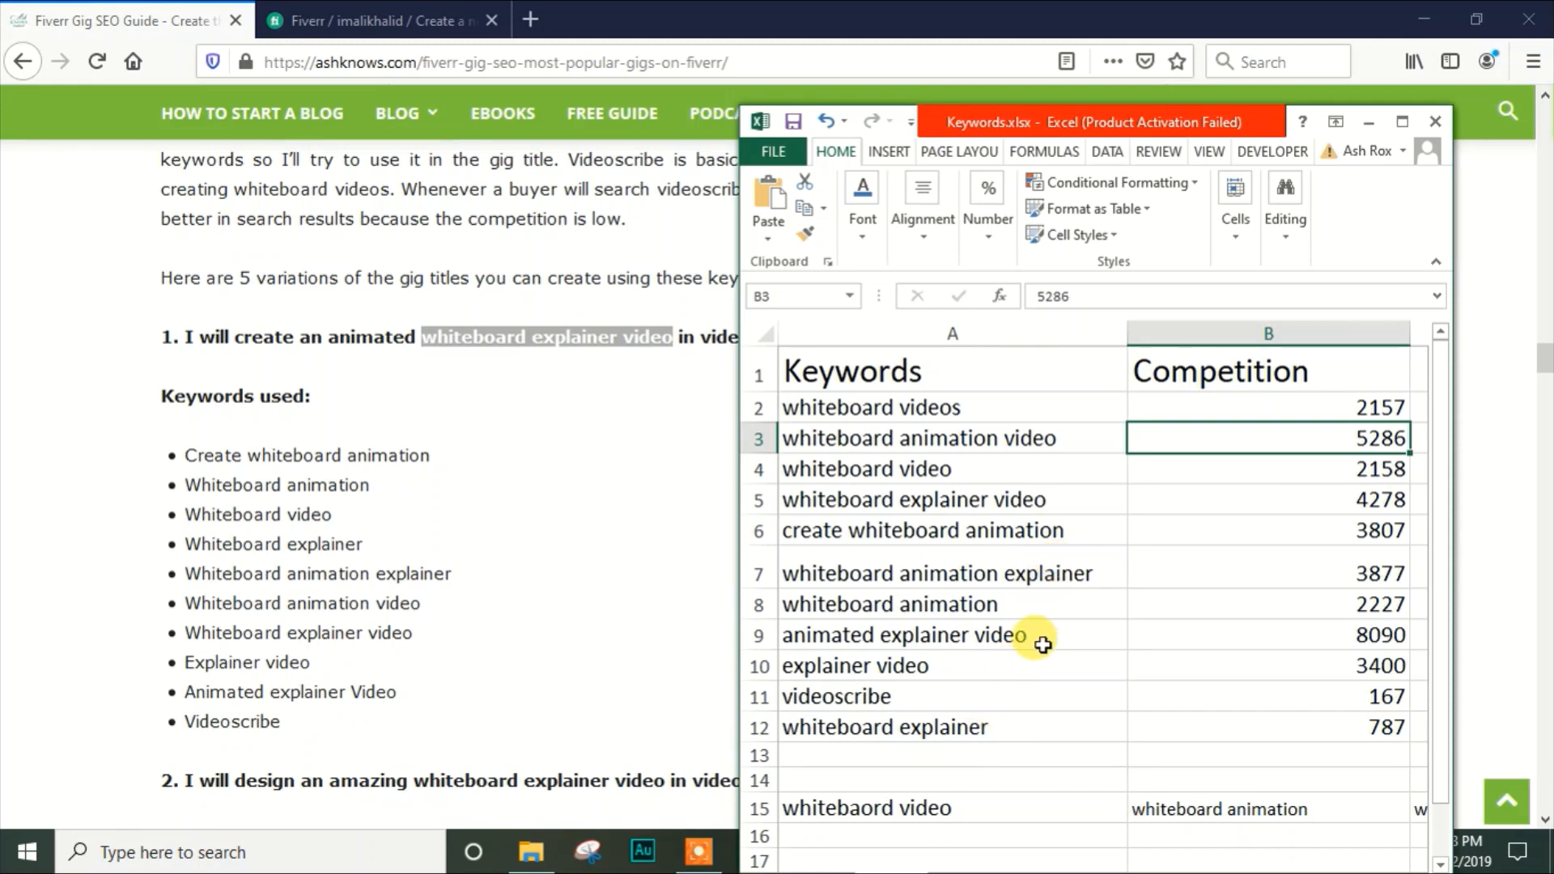
left_click(1052, 497)
left_click(1309, 497)
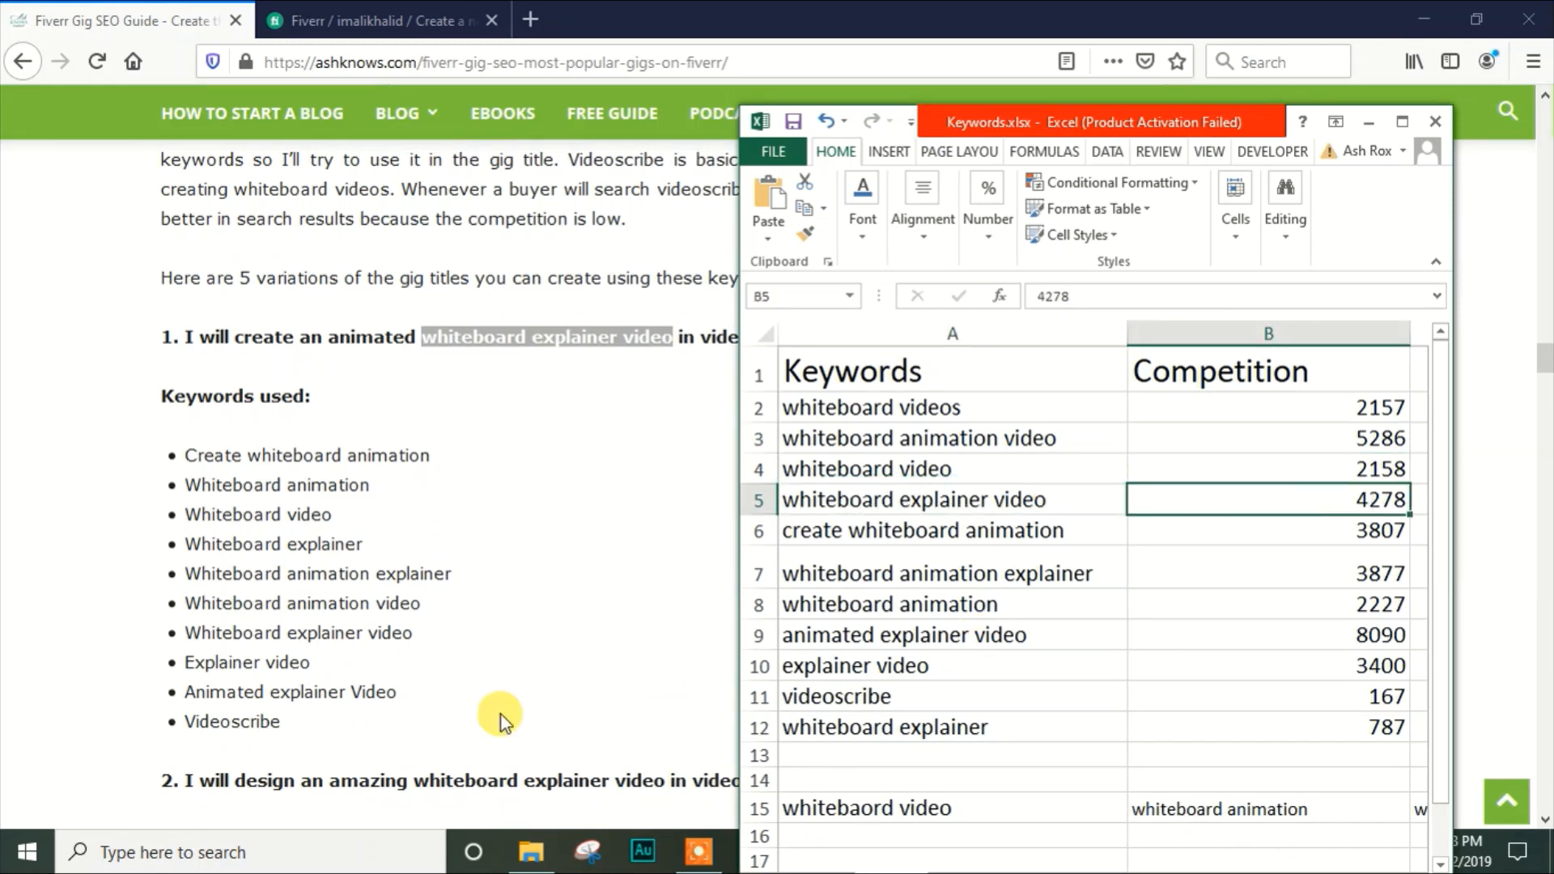
Check the competition values for "explainer video" and "animated explainer video" in Excel, and compare "videoscribe" with the guide's list
left_click(943, 664)
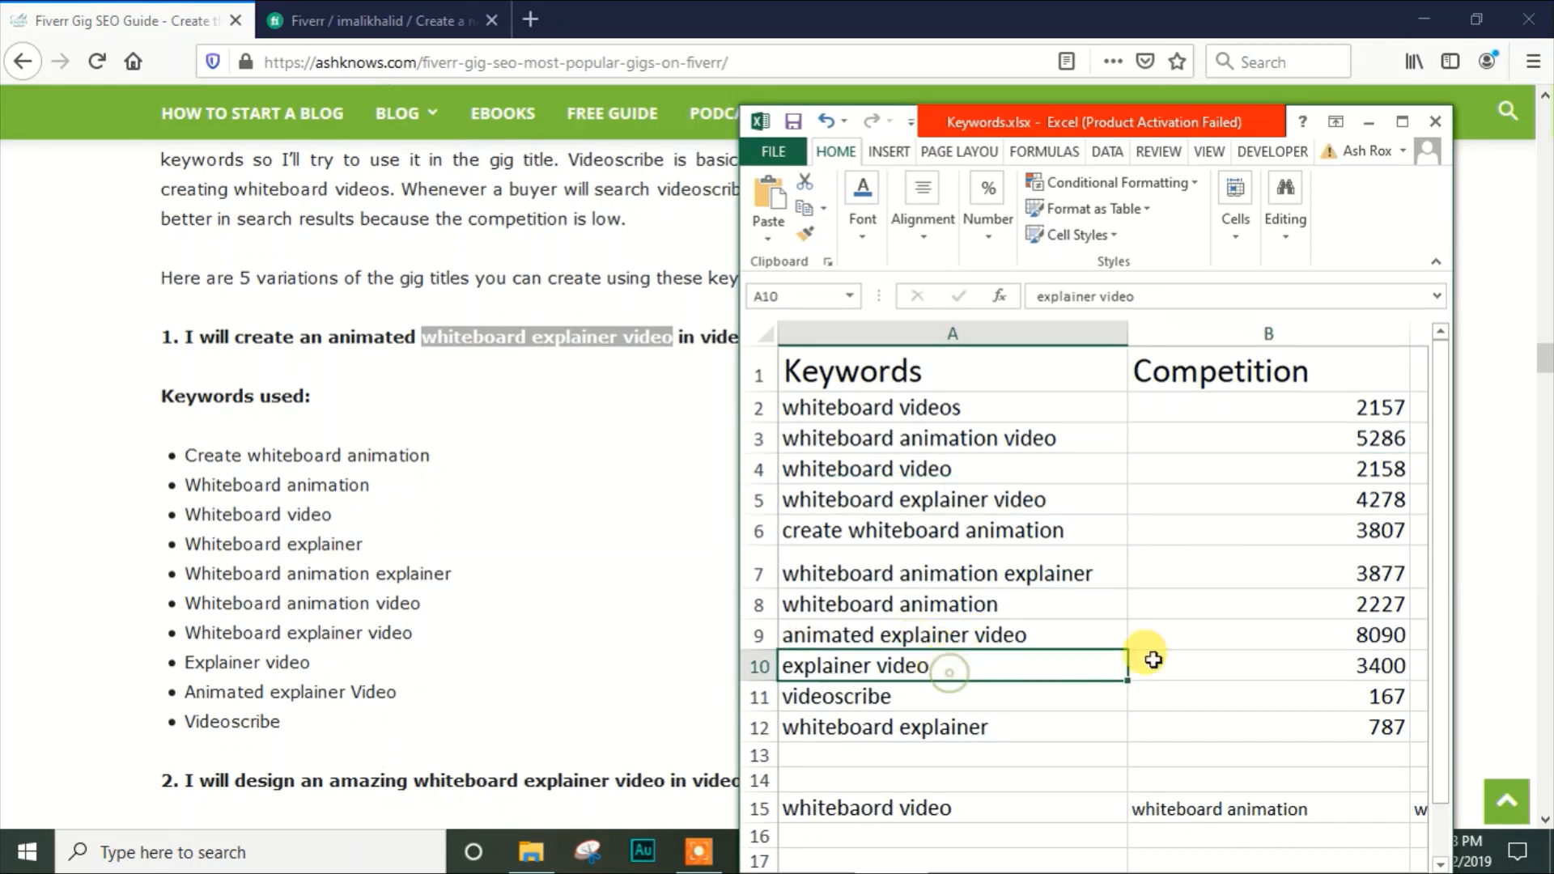
left_click(1199, 659)
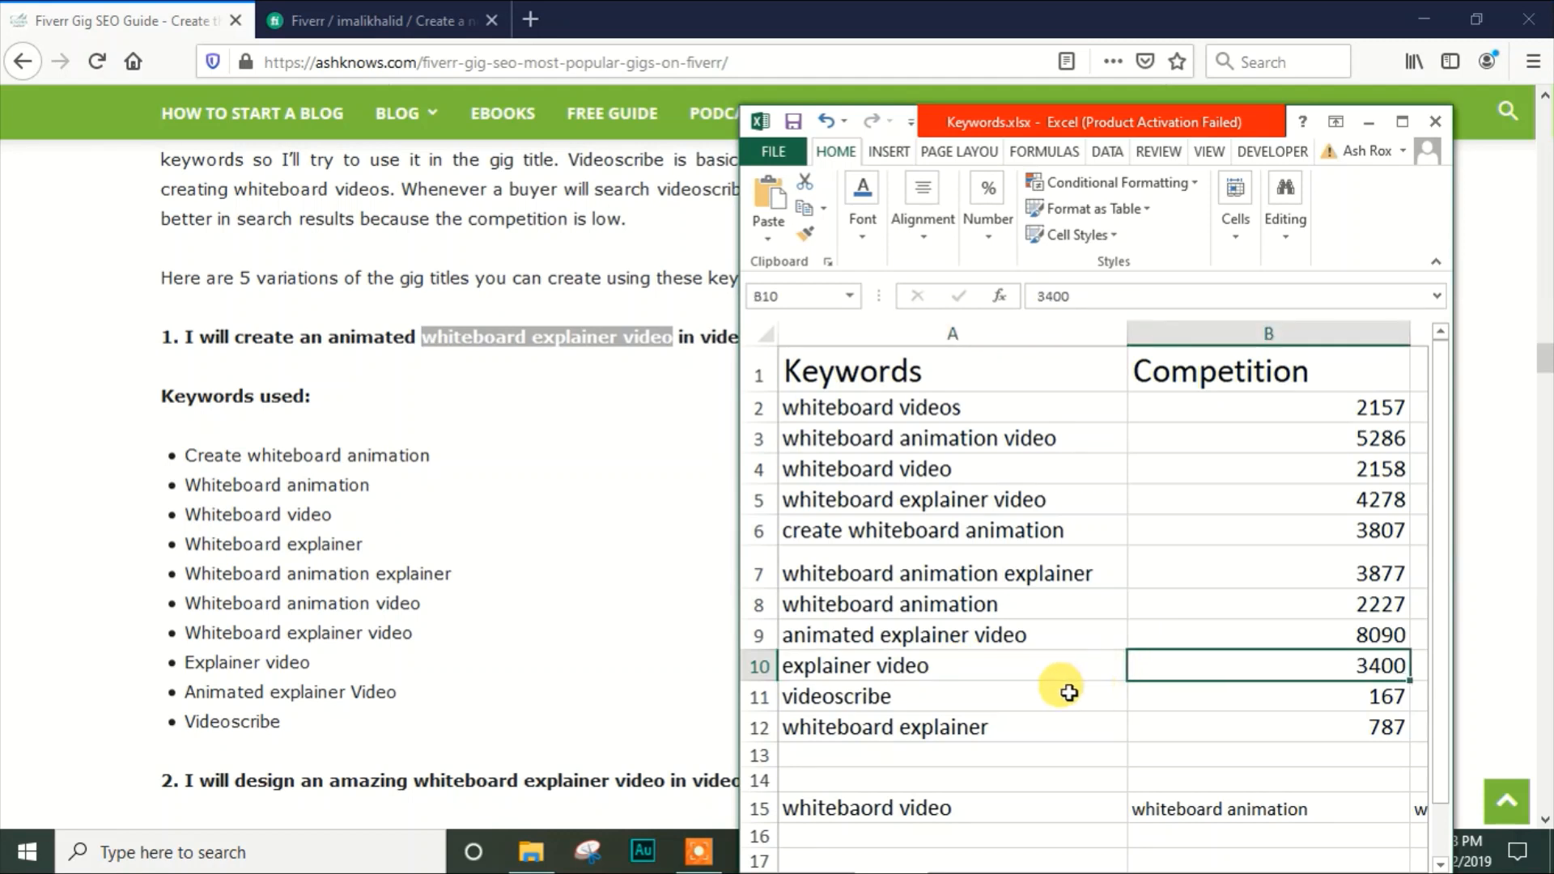
left_click(1012, 639)
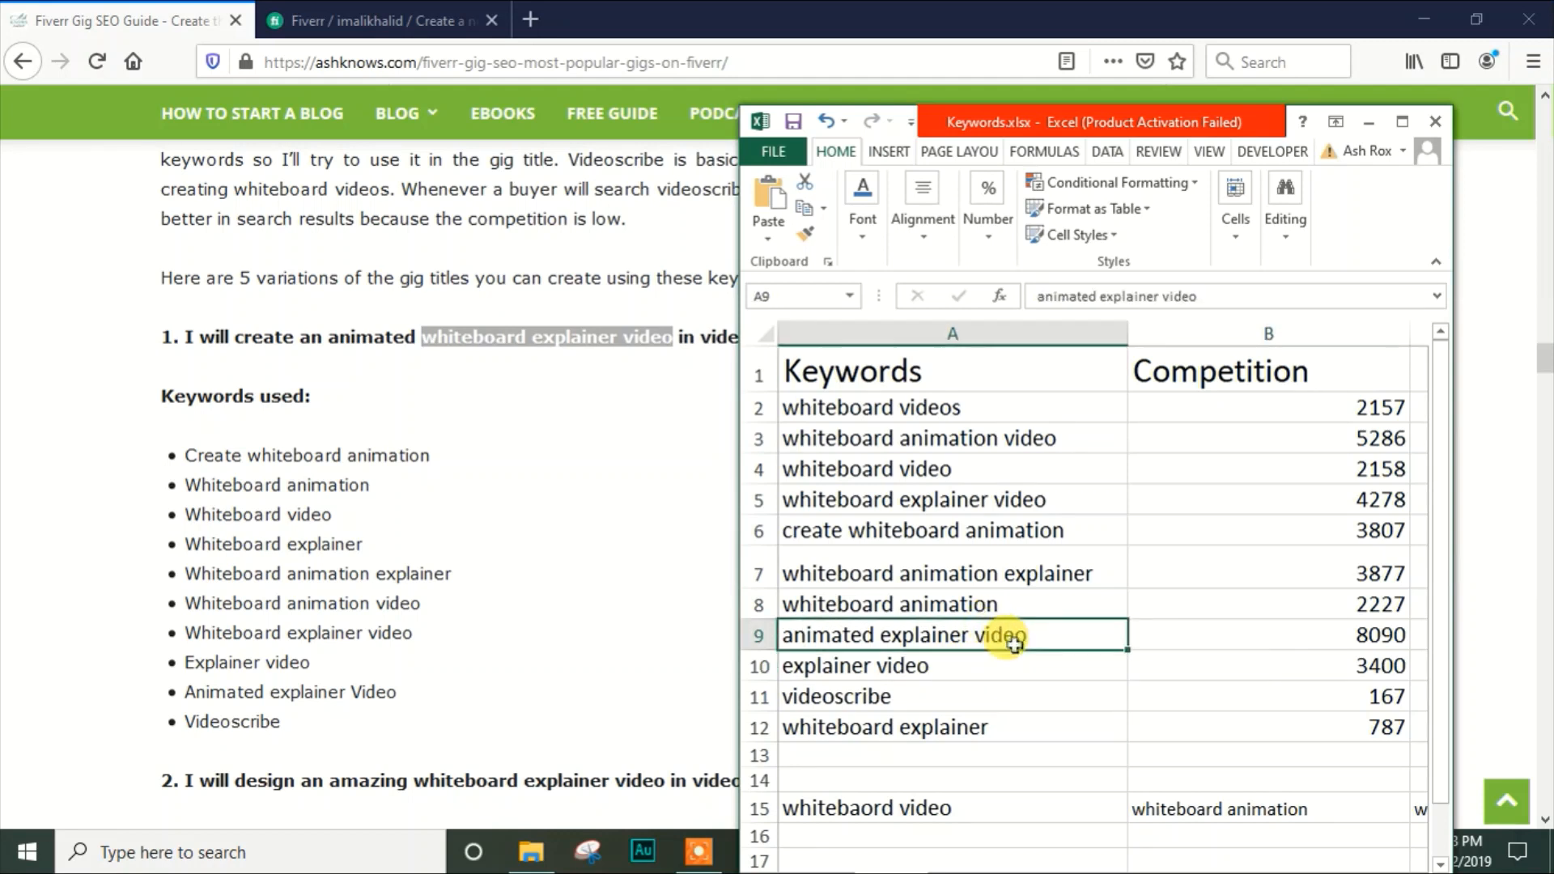
left_click(1193, 637)
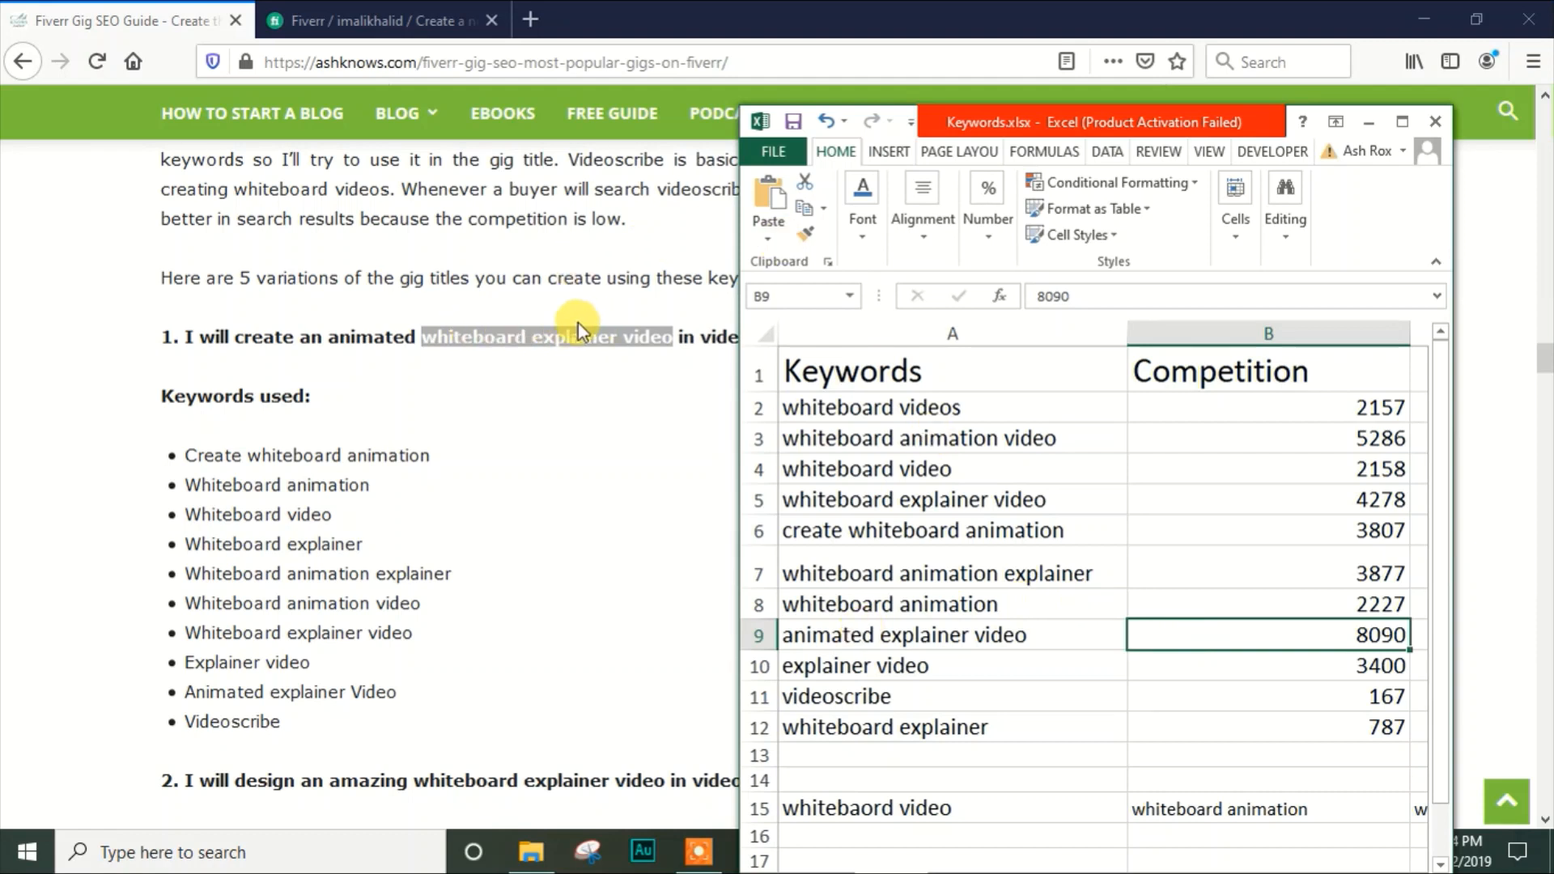
left_click(263, 704)
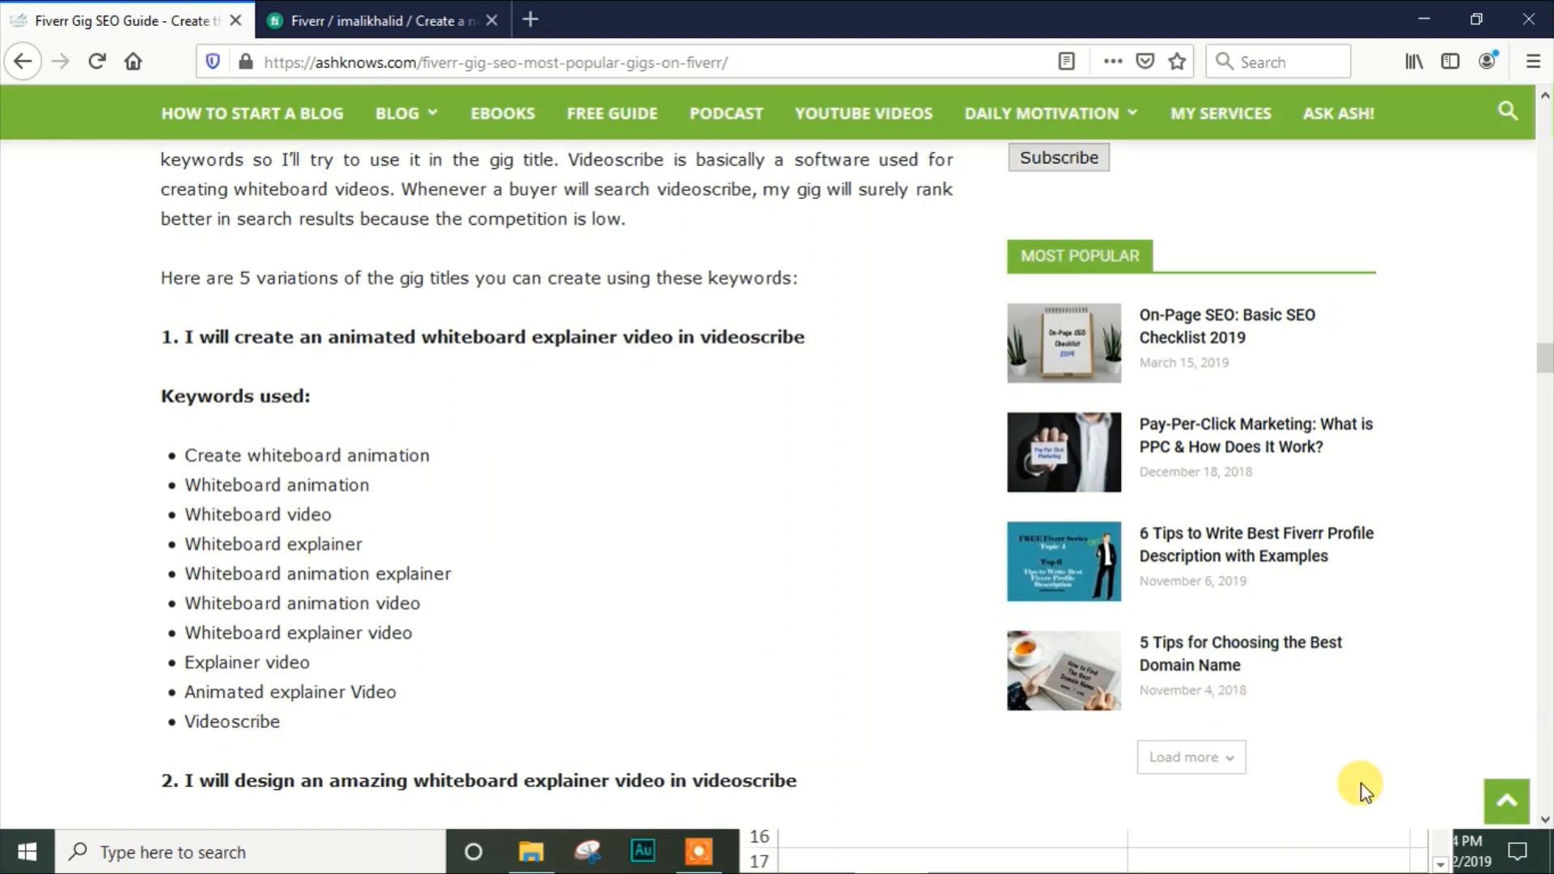
left_click(755, 850)
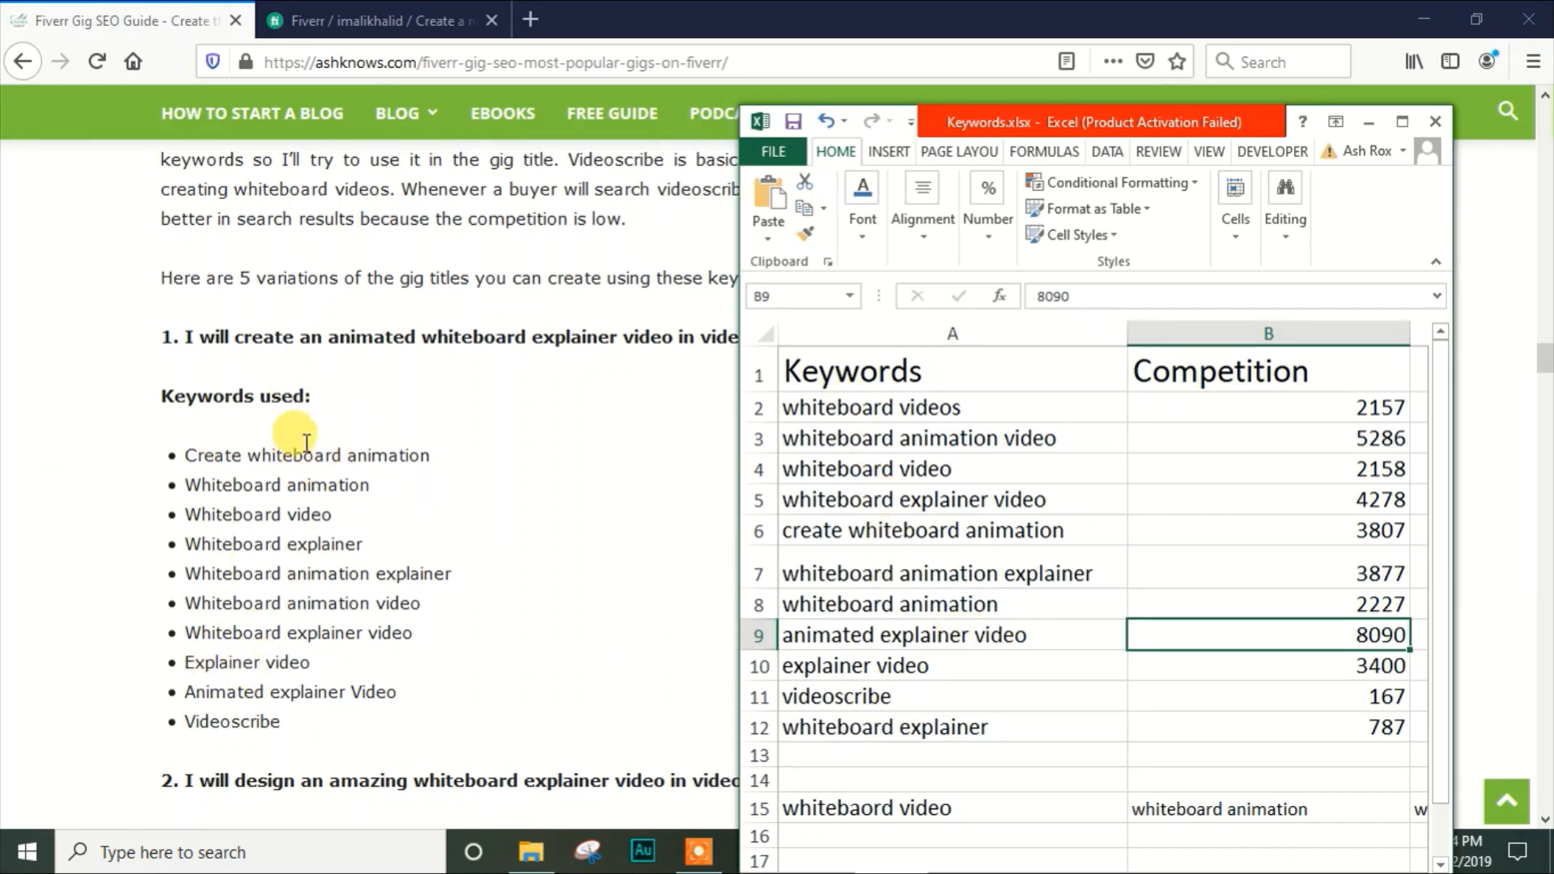
Examine the guide's second title variation, highlighting the full title and its phrase "whiteboard explainer video"
left_click(364, 330)
scroll(1529, 371, "down", 5)
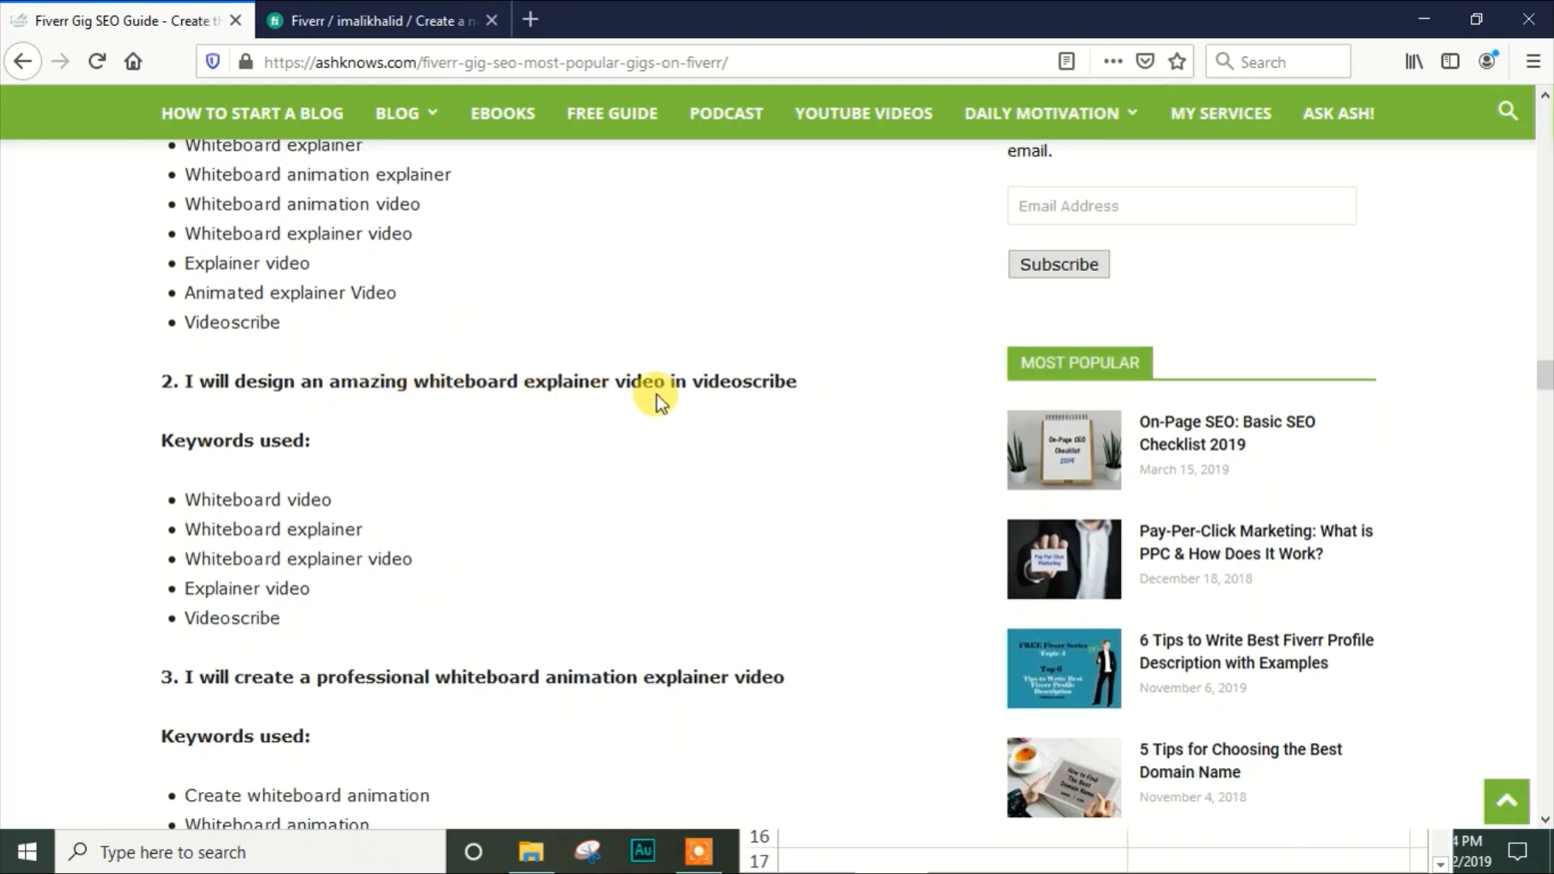
left_click_drag(806, 385, 162, 375)
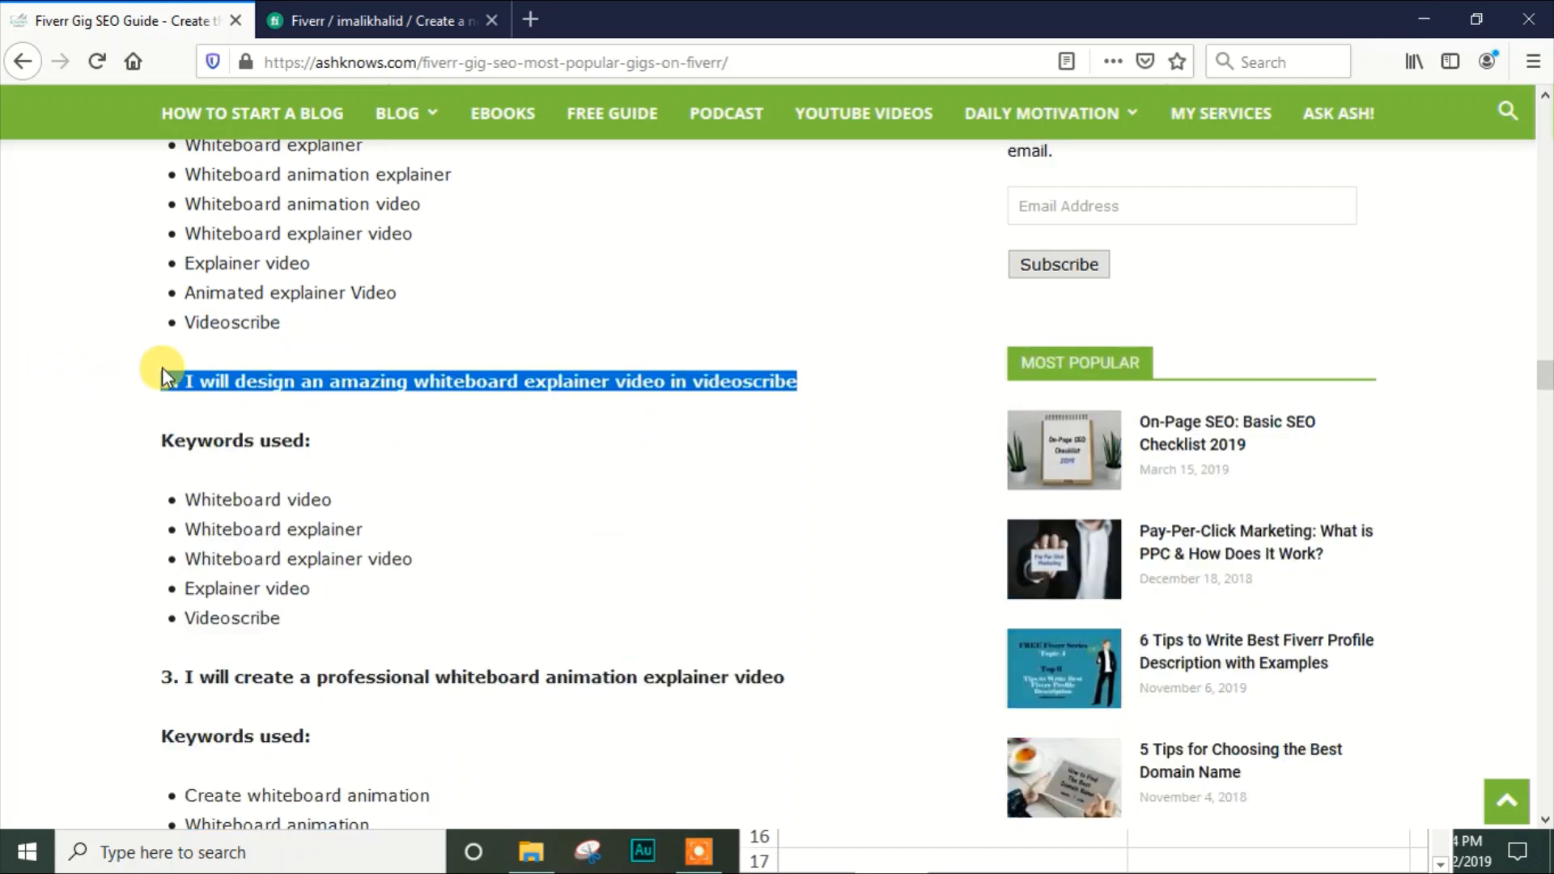
left_click(284, 396)
left_click_drag(411, 380, 676, 390)
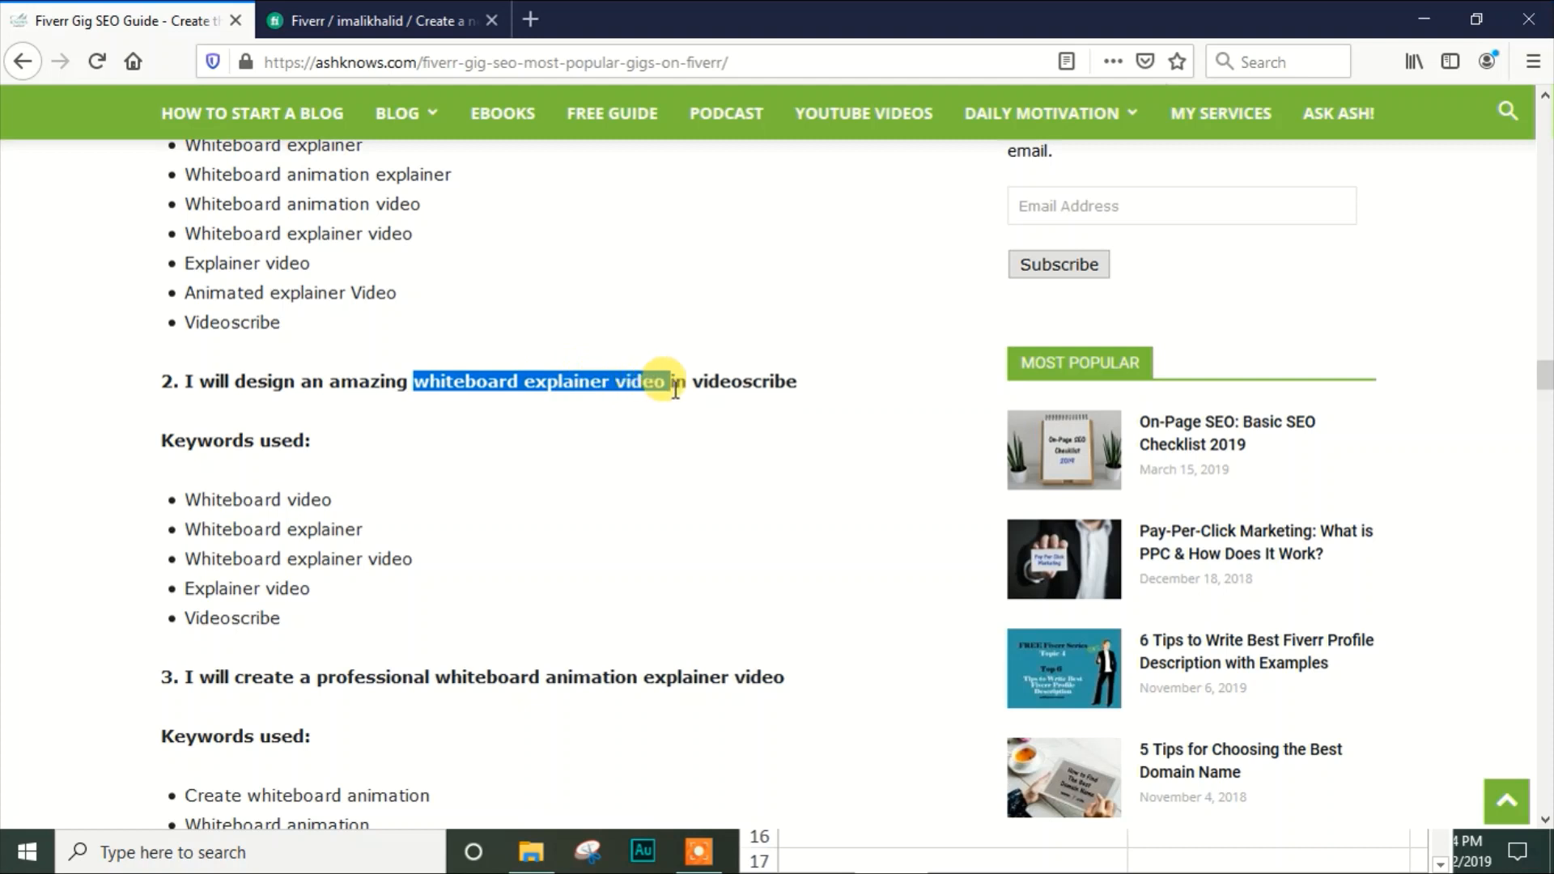
left_click(657, 380)
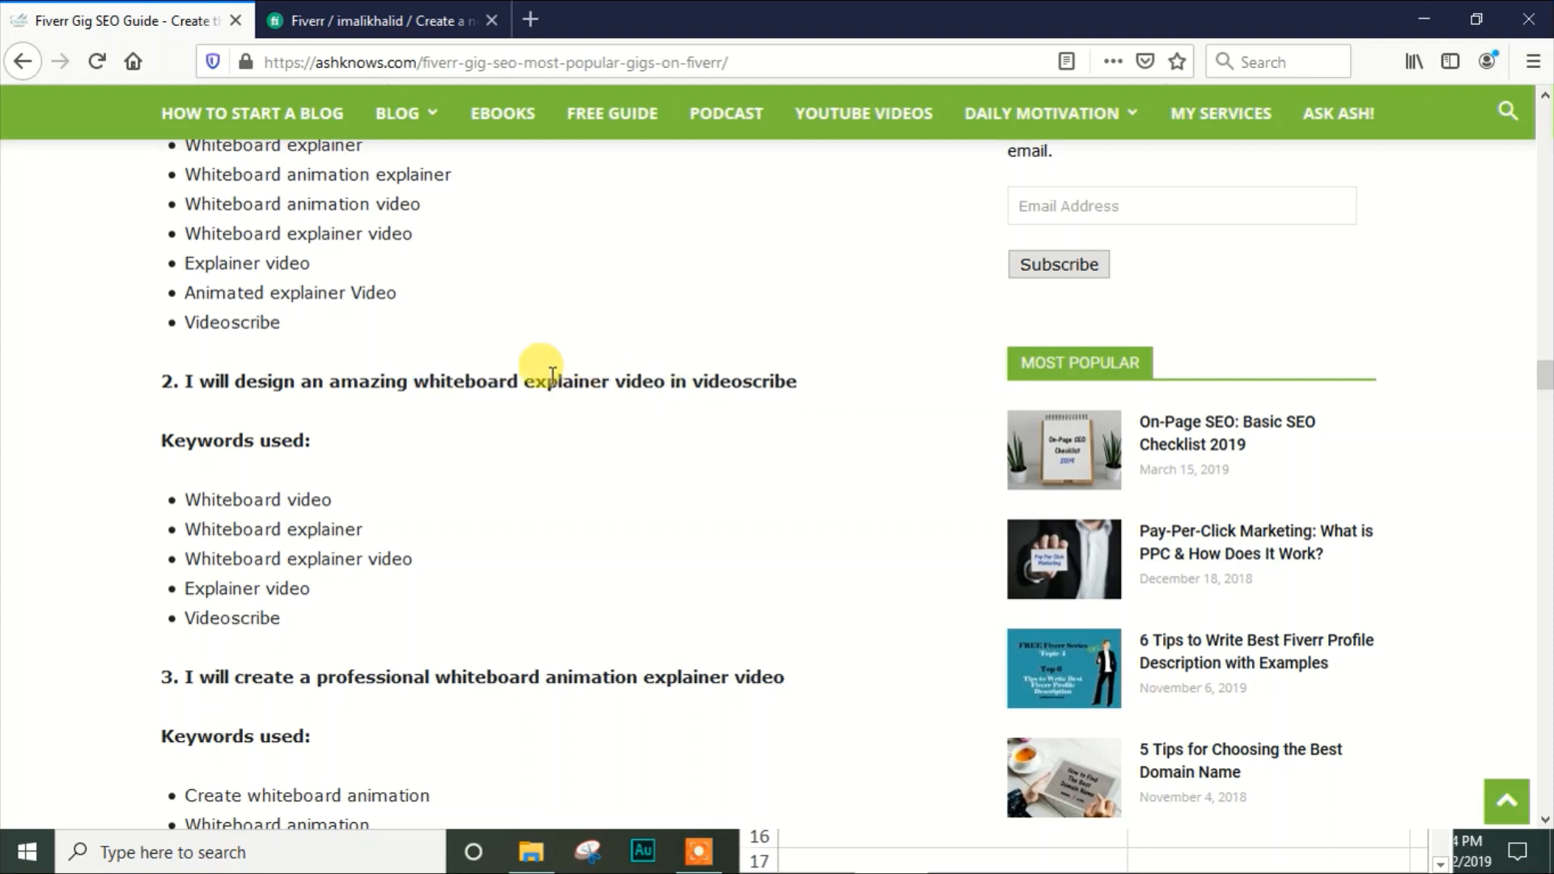
Trace the keywords "explainer video", "whiteboard video", "videoscribe" and "whiteboard explainer" within the second title variation
left_click_drag(523, 381, 642, 375)
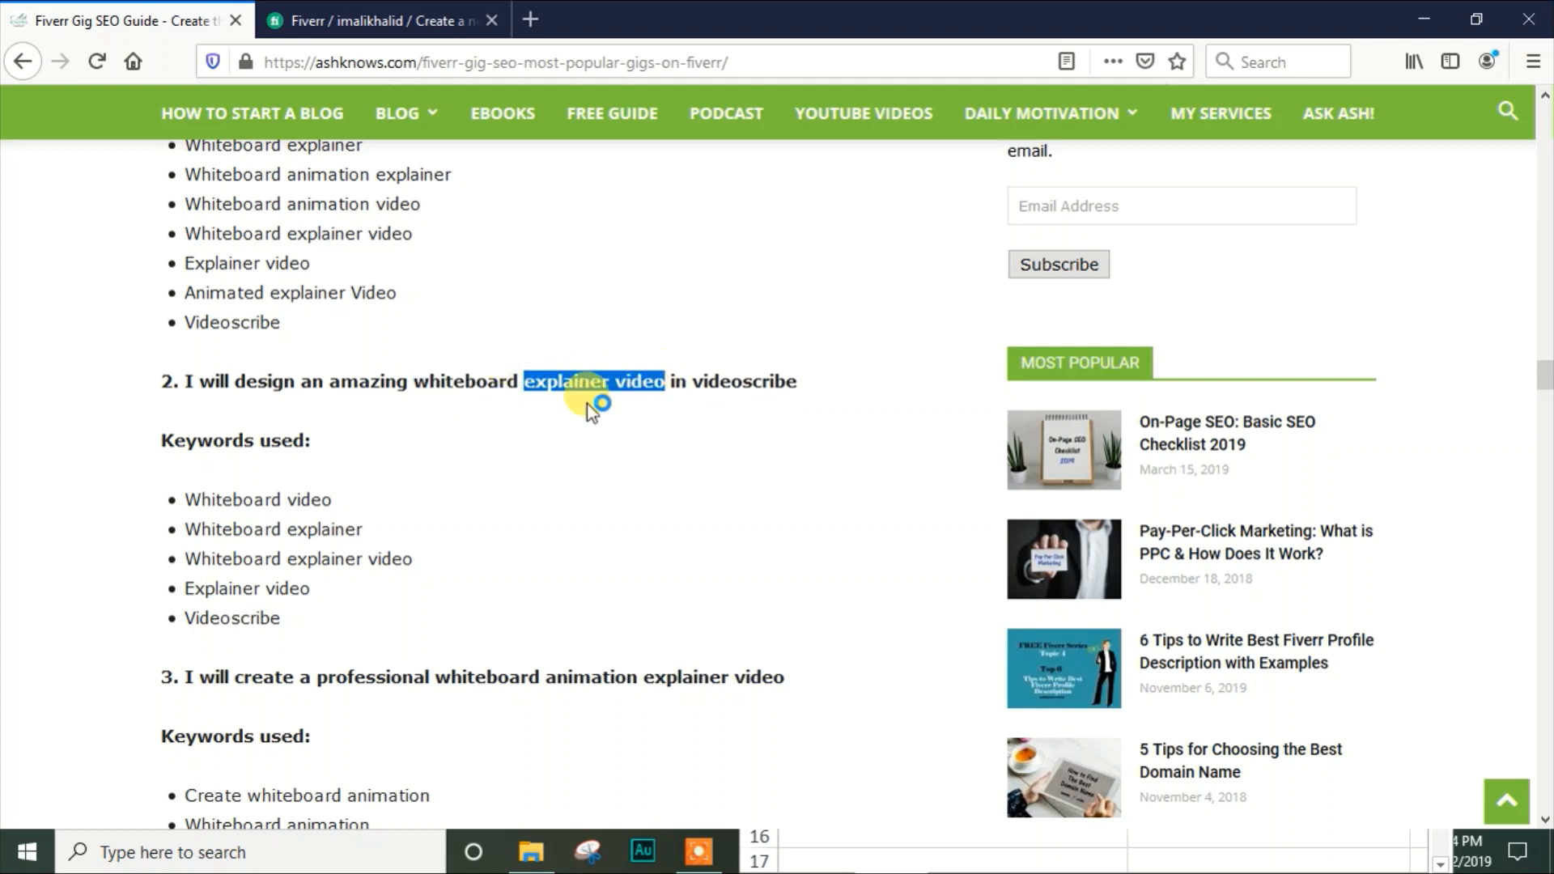
left_click(557, 410)
left_click_drag(413, 380, 519, 381)
left_click_drag(615, 381, 662, 379)
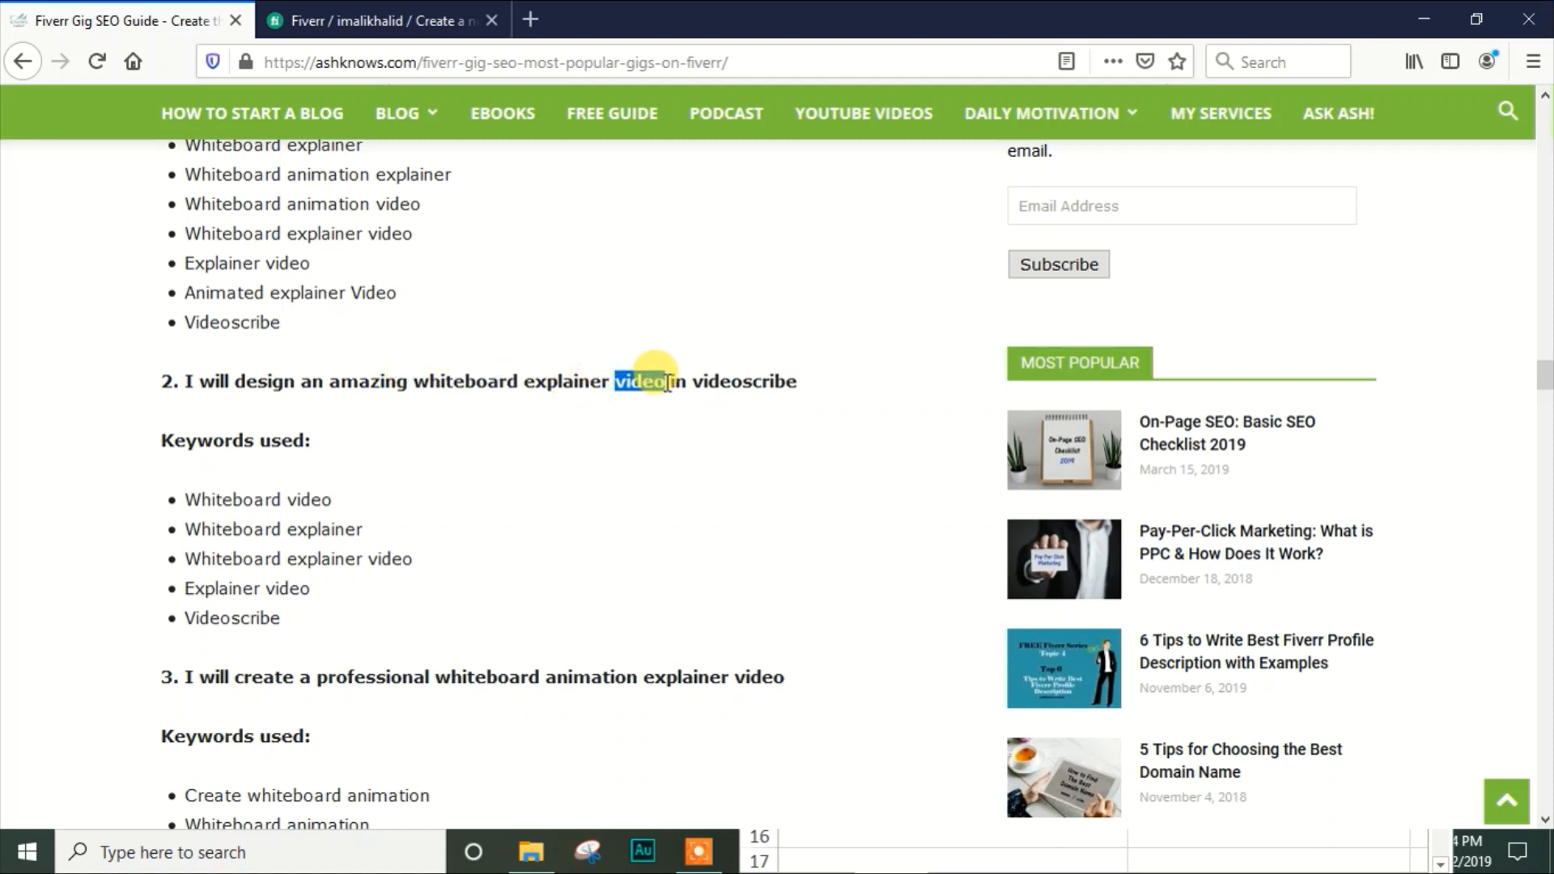
left_click(630, 415)
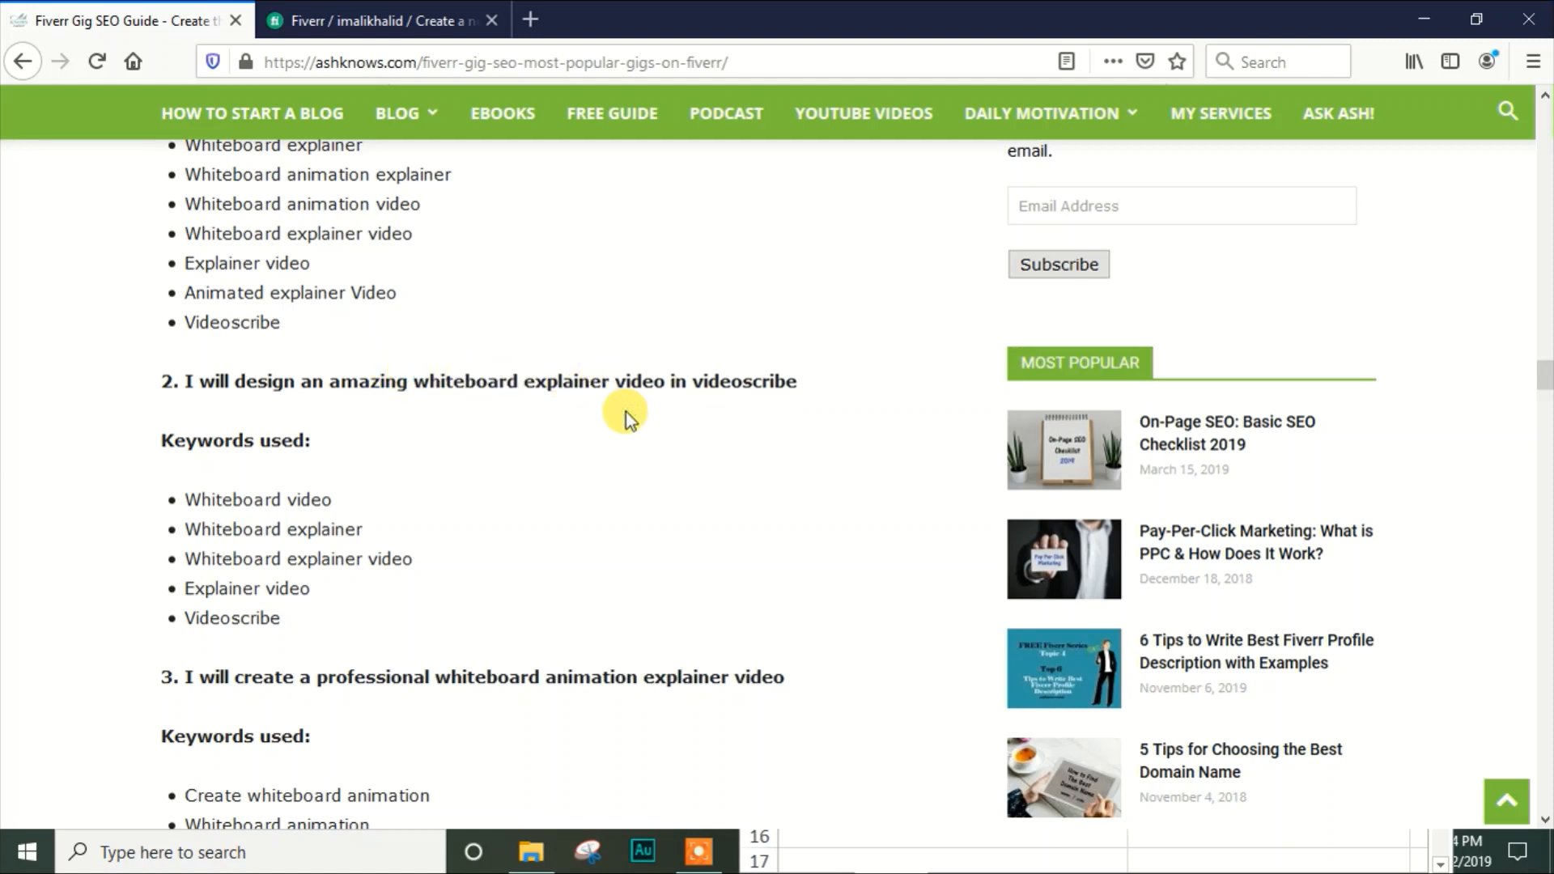
left_click_drag(696, 385, 792, 389)
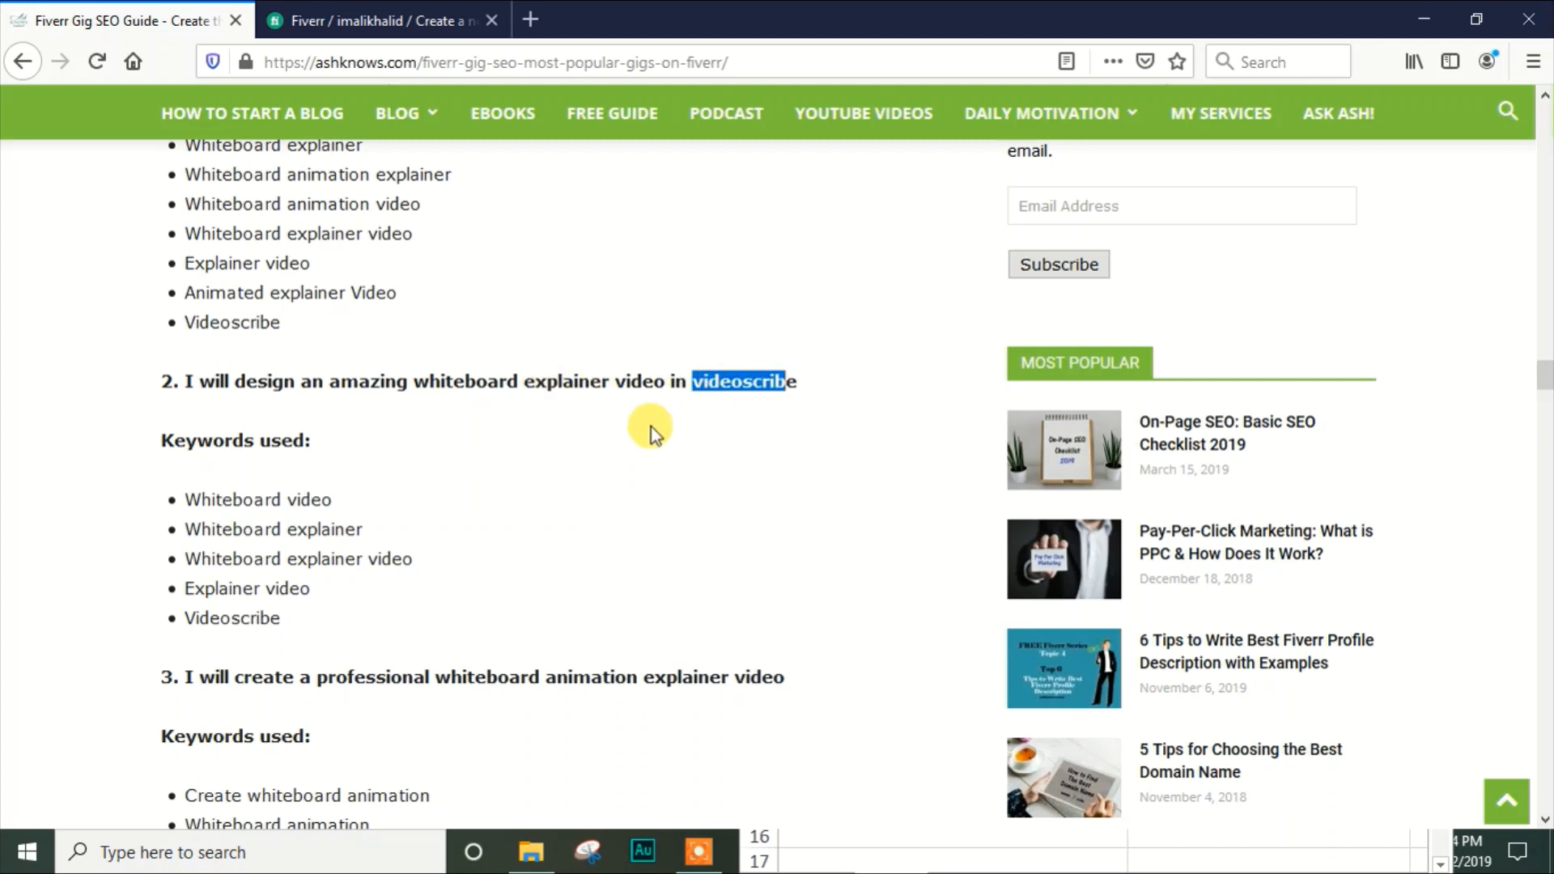
left_click(642, 447)
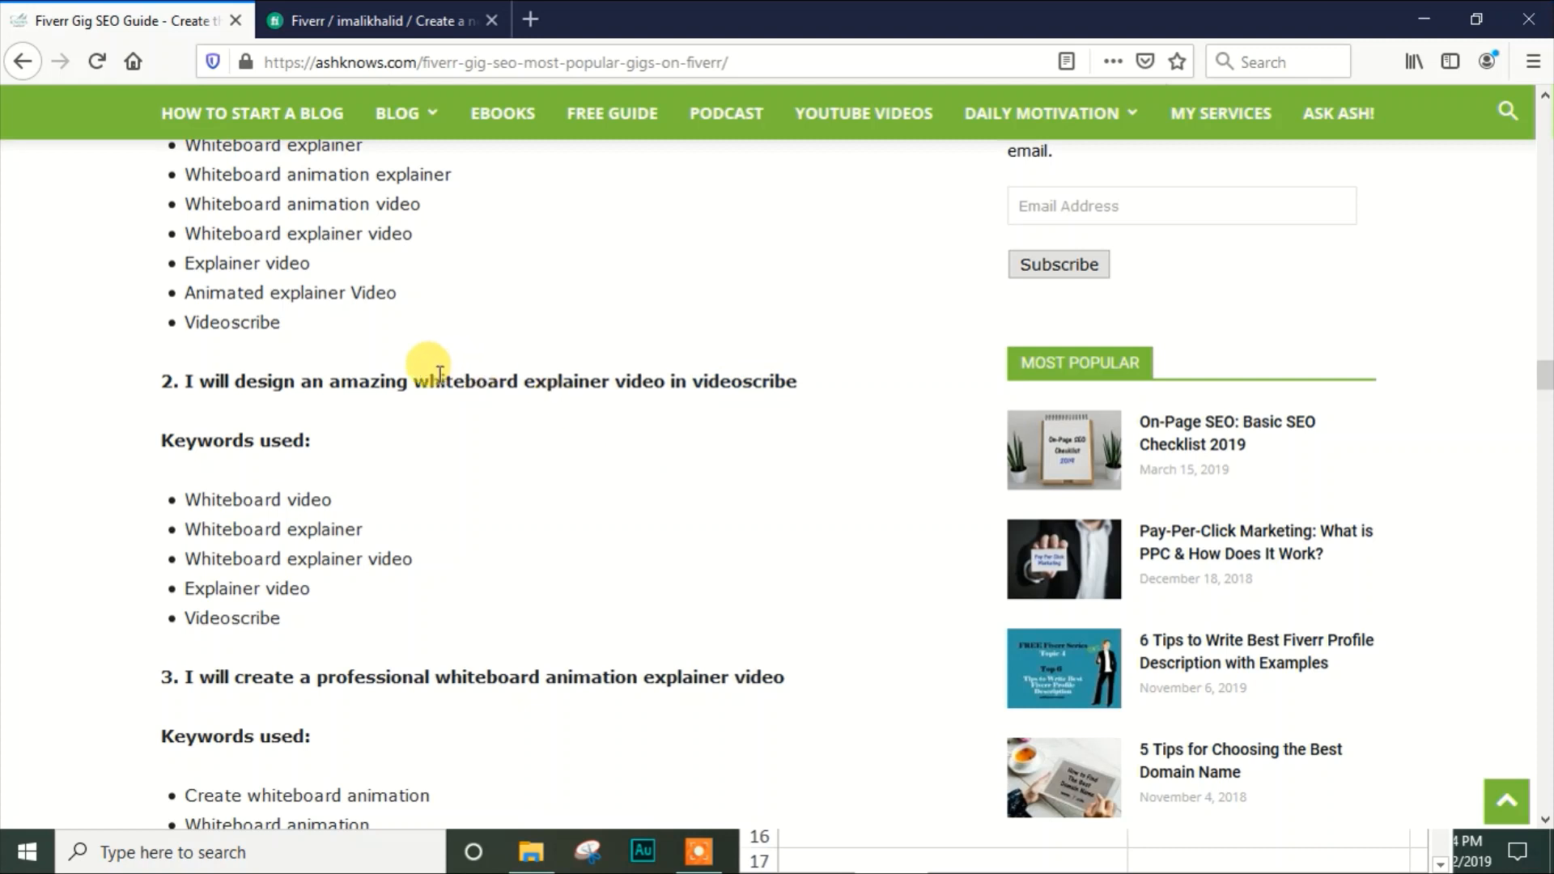
left_click_drag(418, 378, 609, 381)
left_click(212, 513)
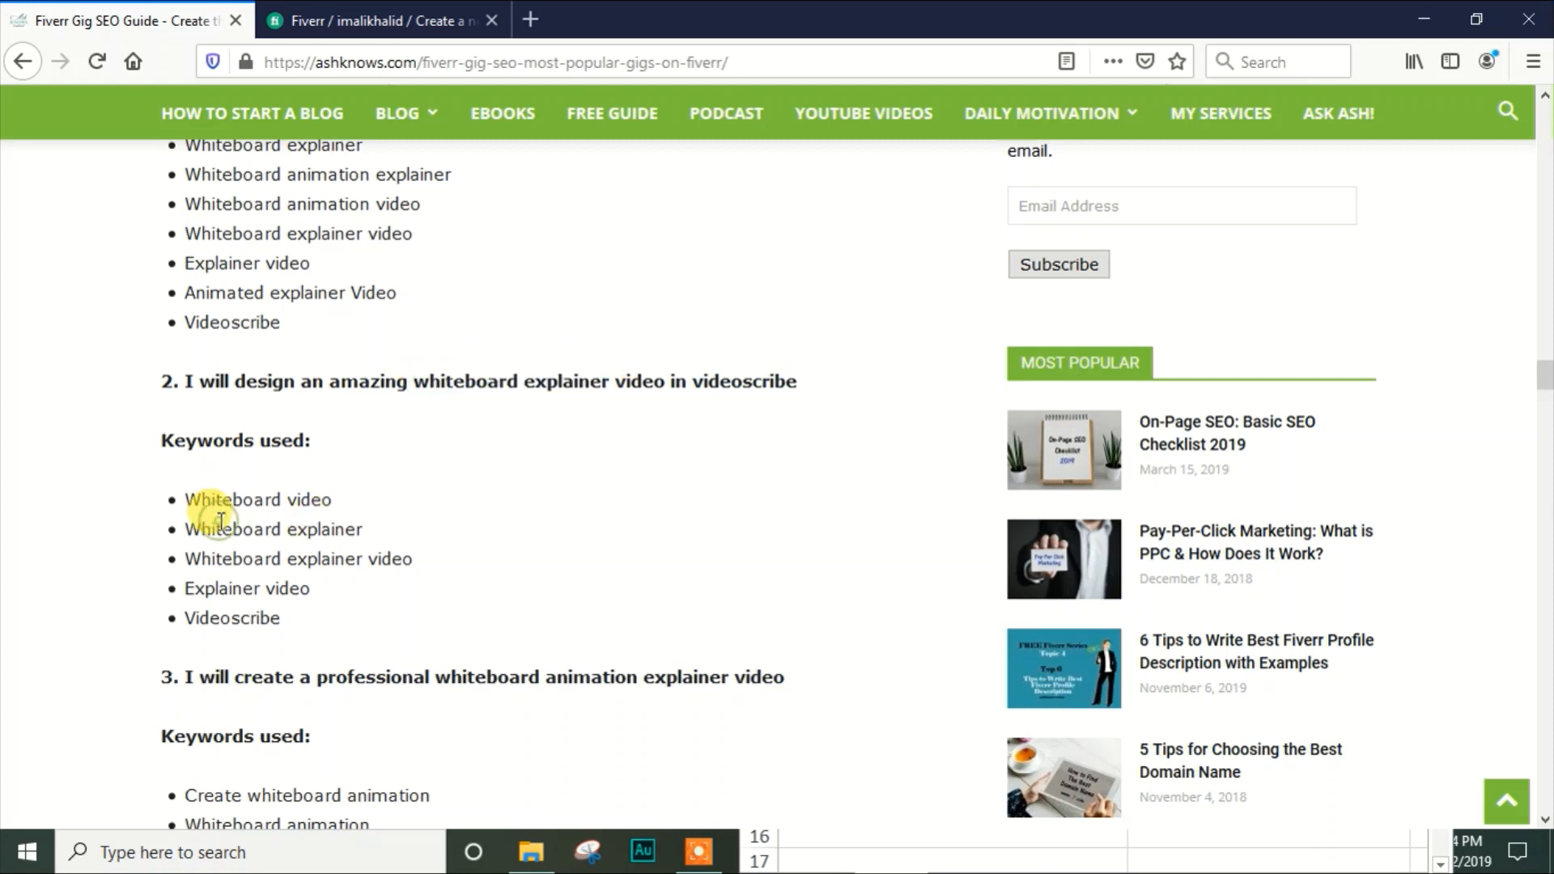
Review title variations 3 to 5 with their keywords used, and return to the first variation in the guide
left_click_drag(1540, 370, 1544, 397)
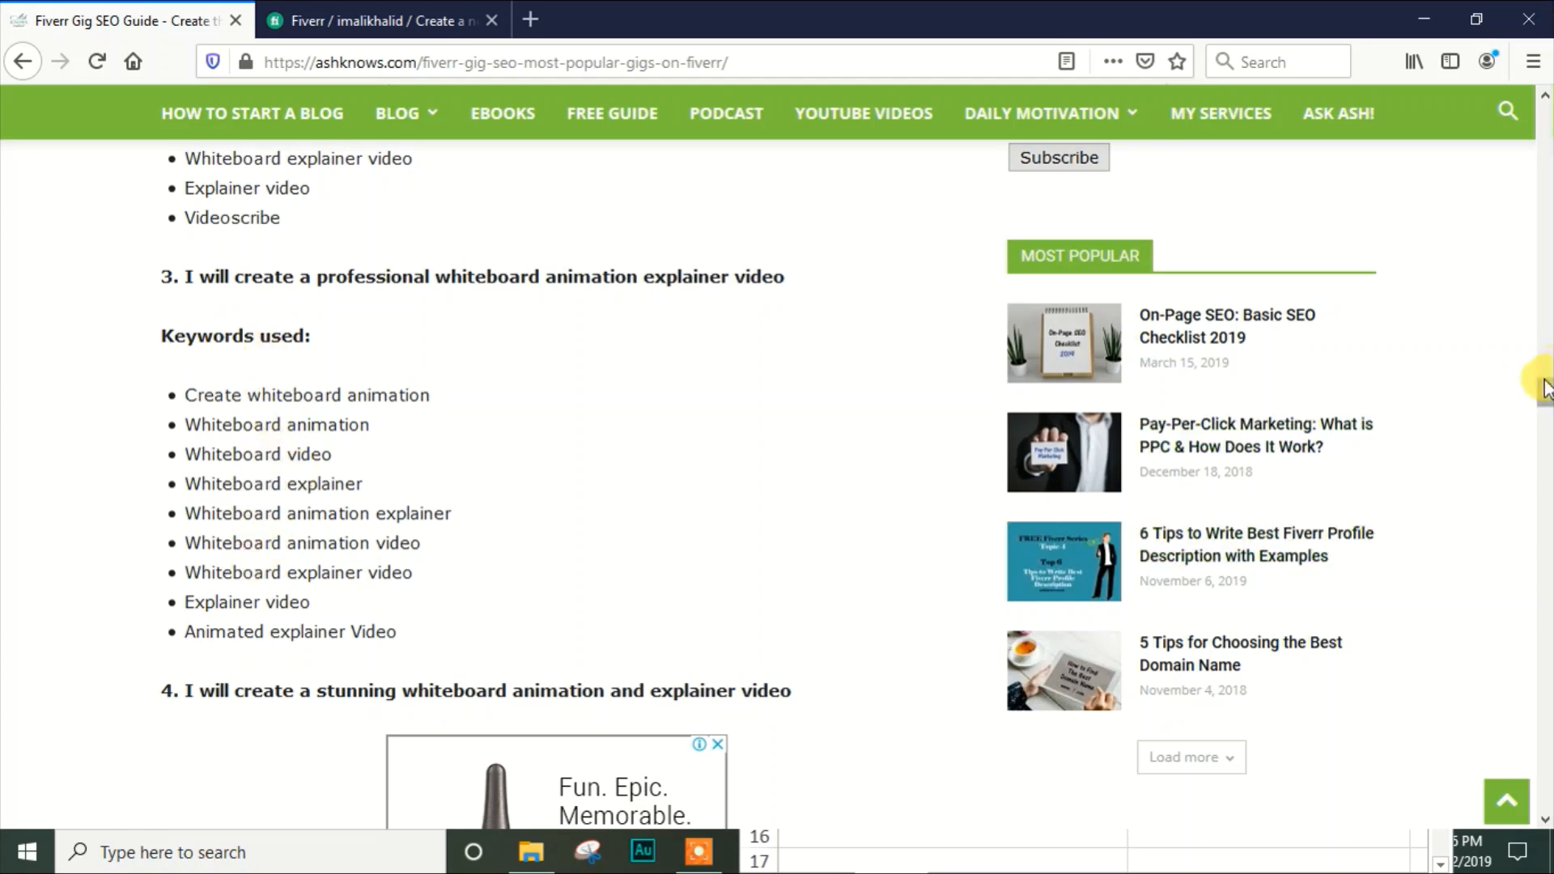
left_click_drag(1544, 374, 1544, 429)
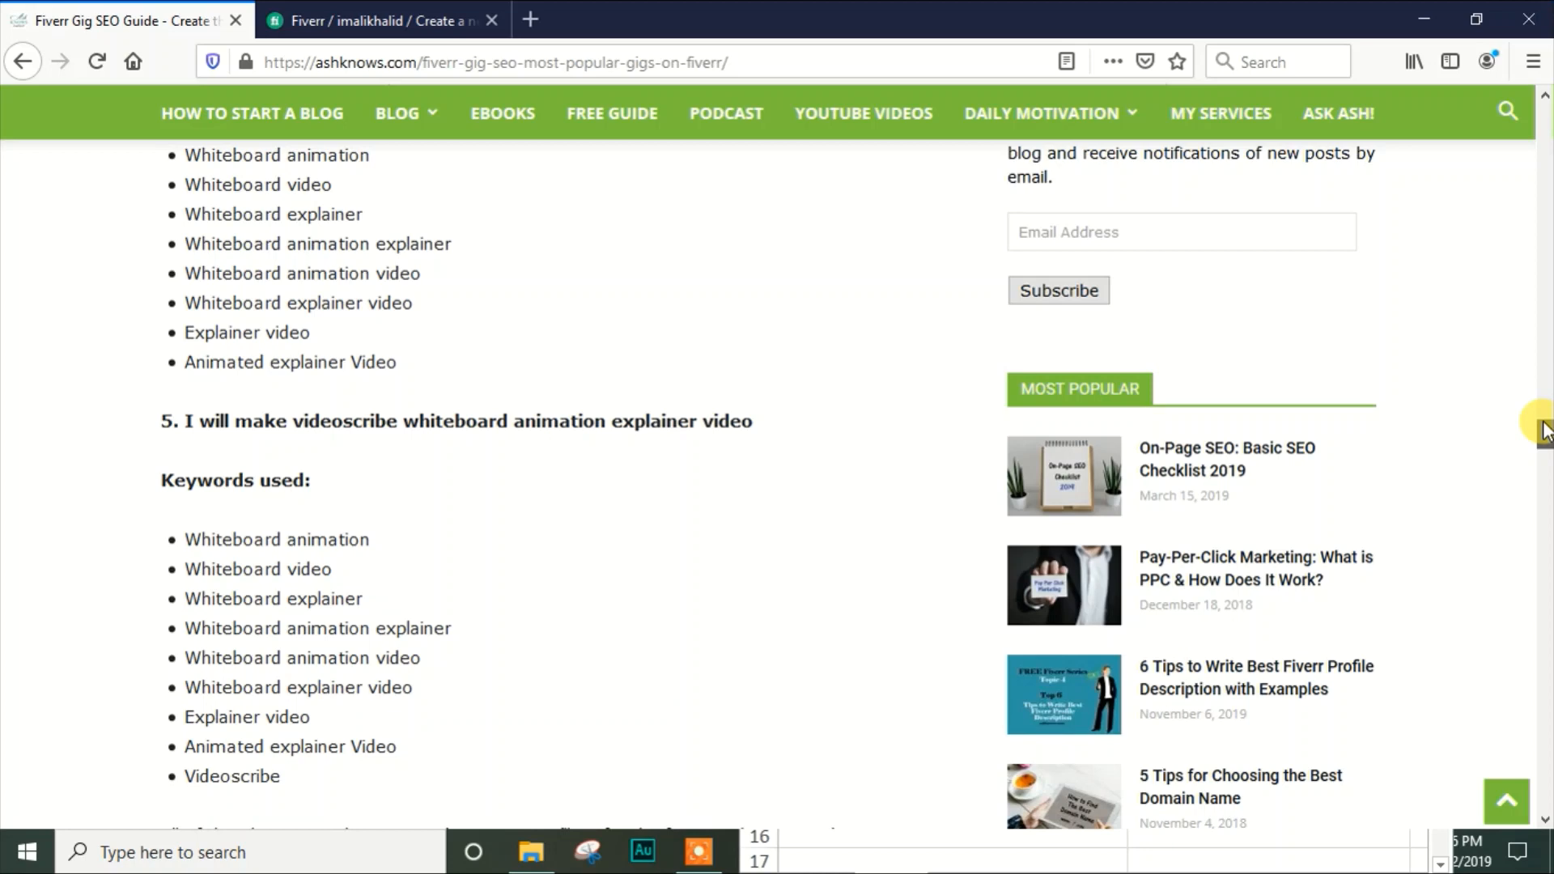
left_click_drag(1544, 429, 1546, 342)
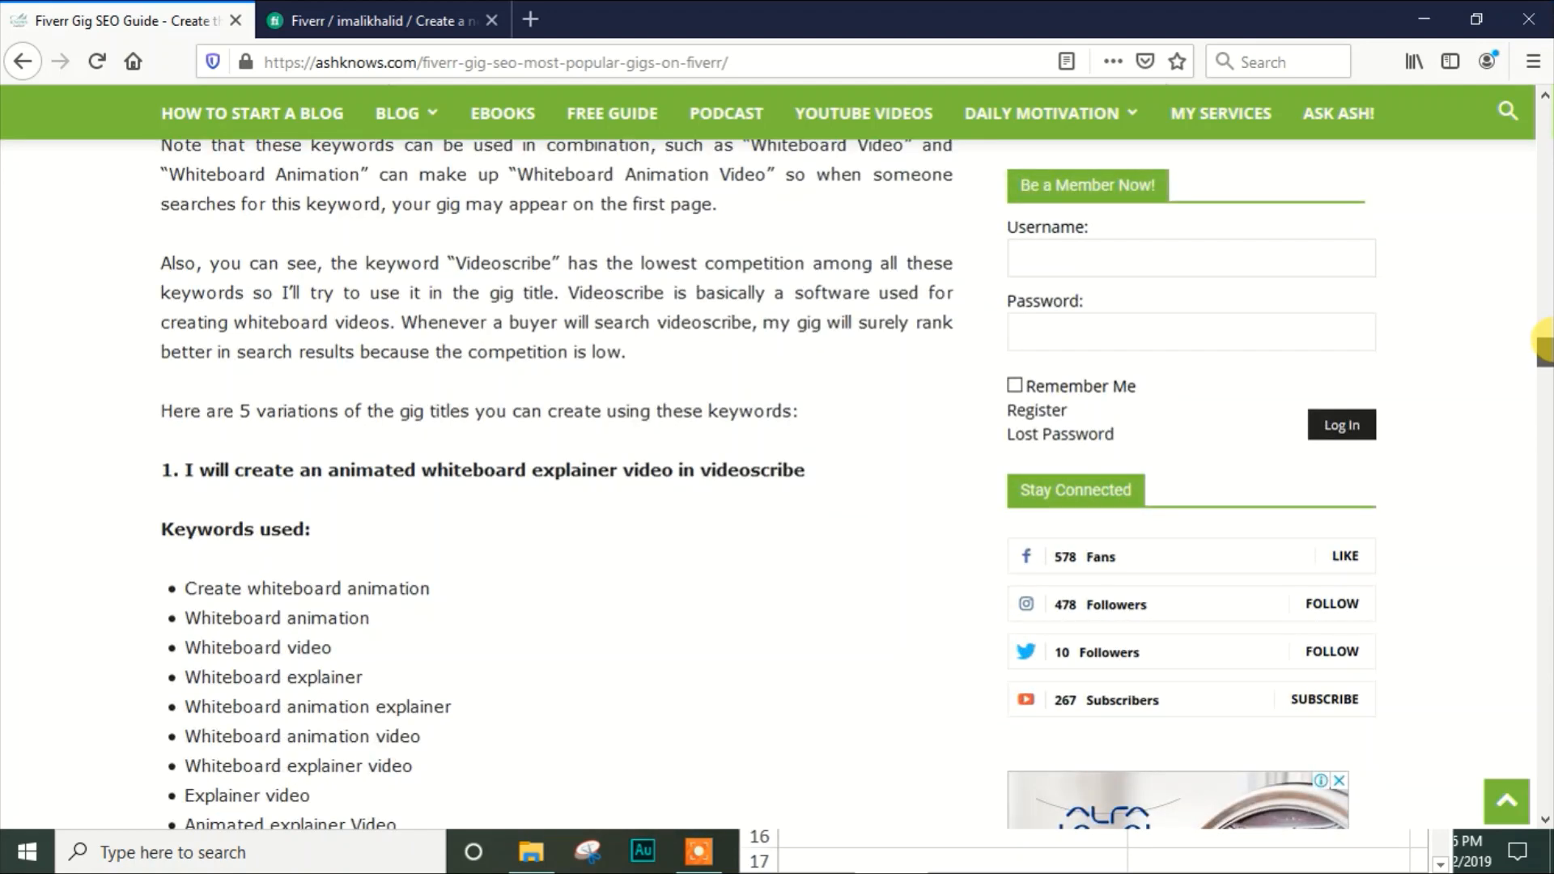
left_click_drag(1545, 338, 1545, 347)
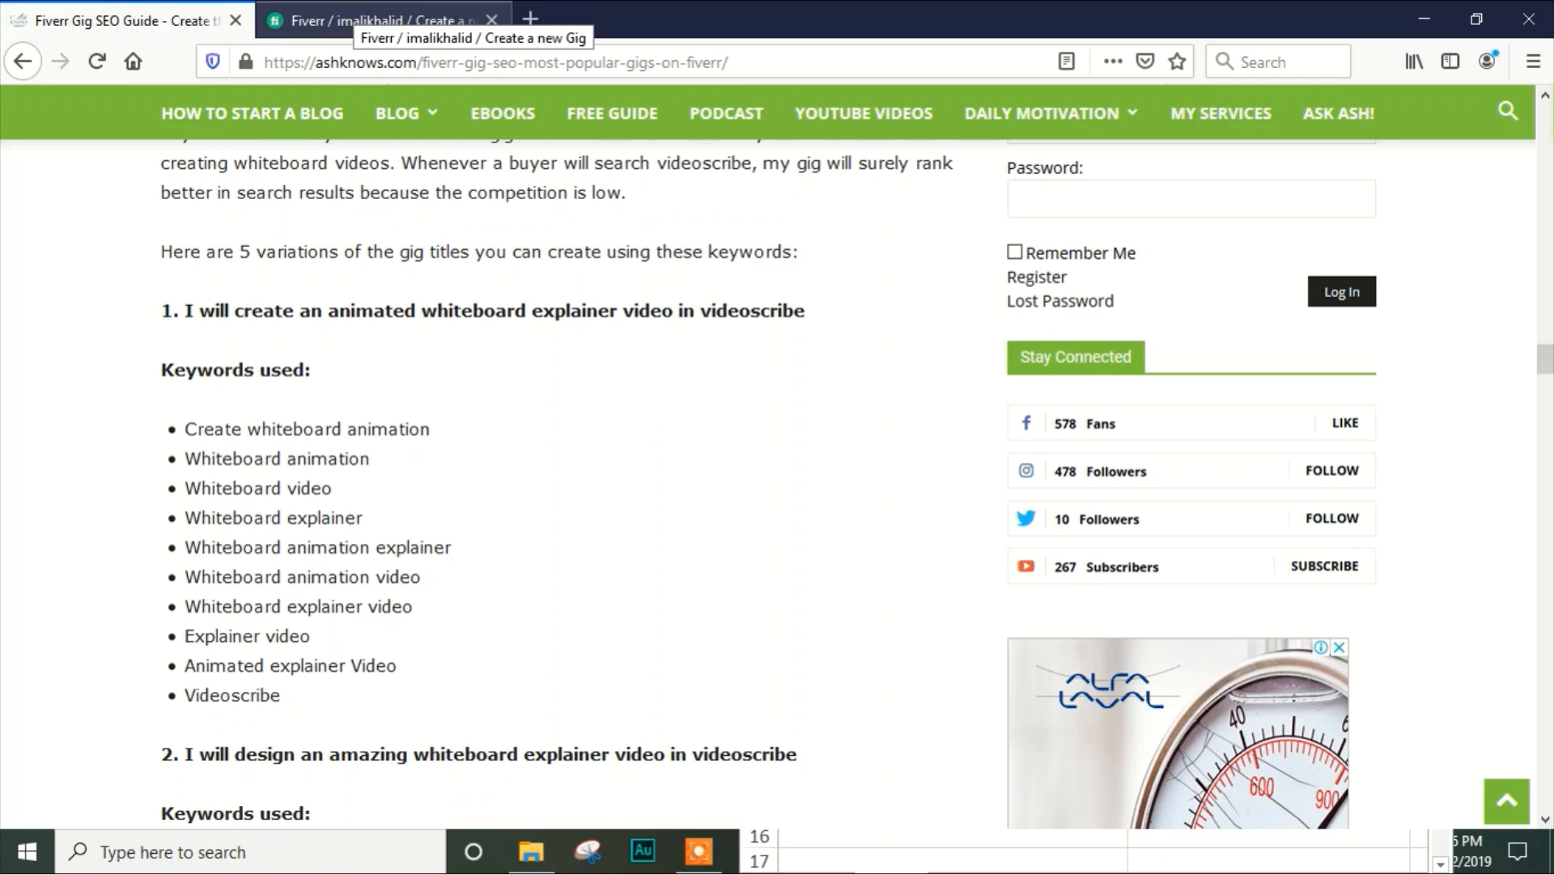
Switch to the new Fiverr gig form and read through the full gig title entered there
left_click(354, 10)
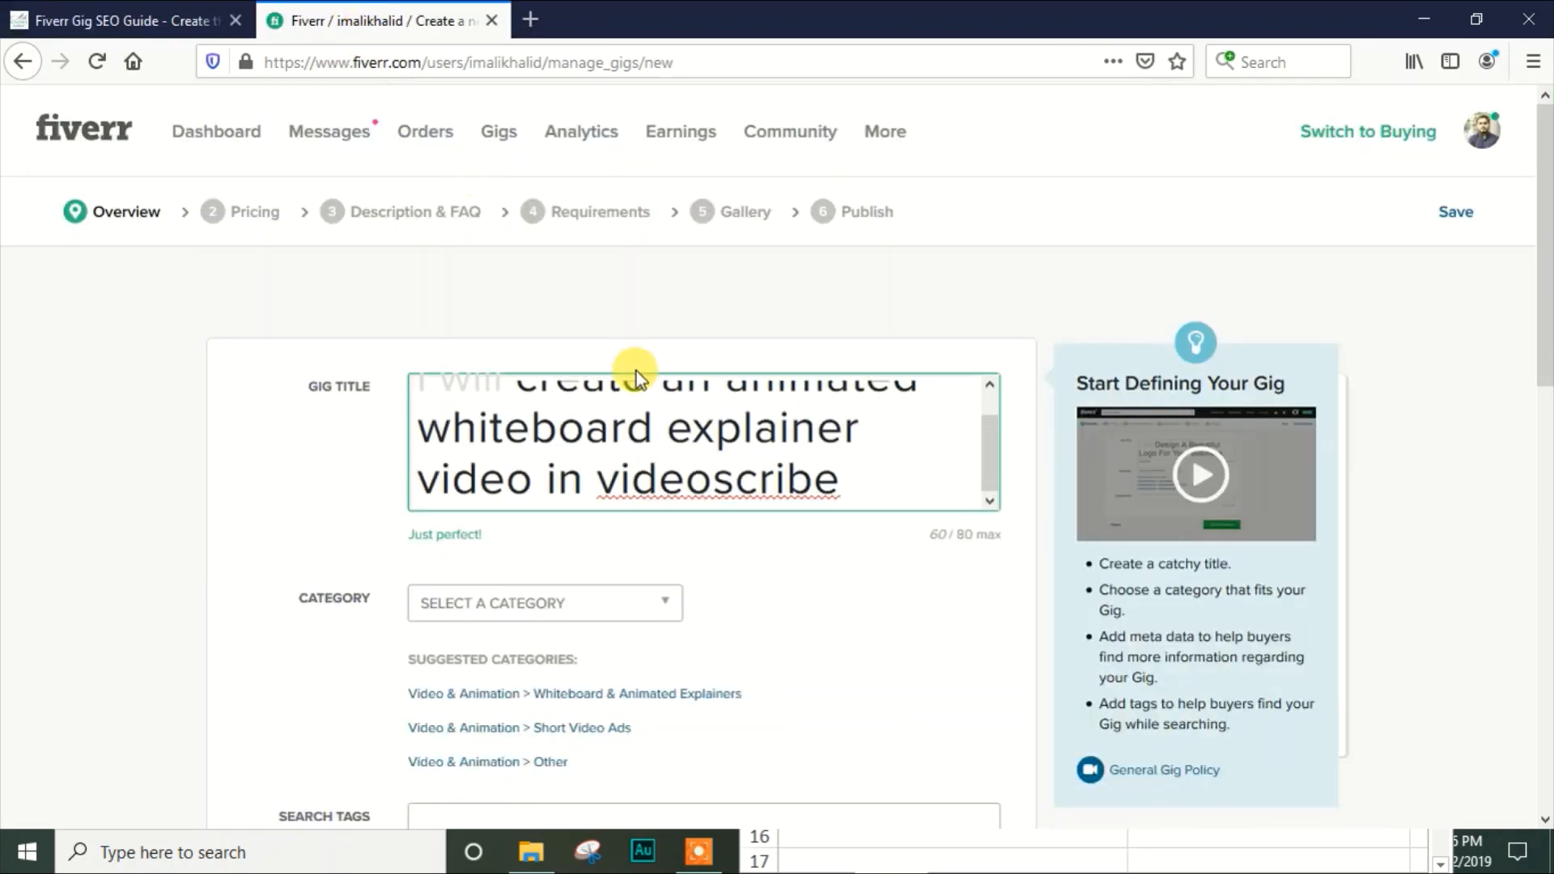
left_click(664, 443)
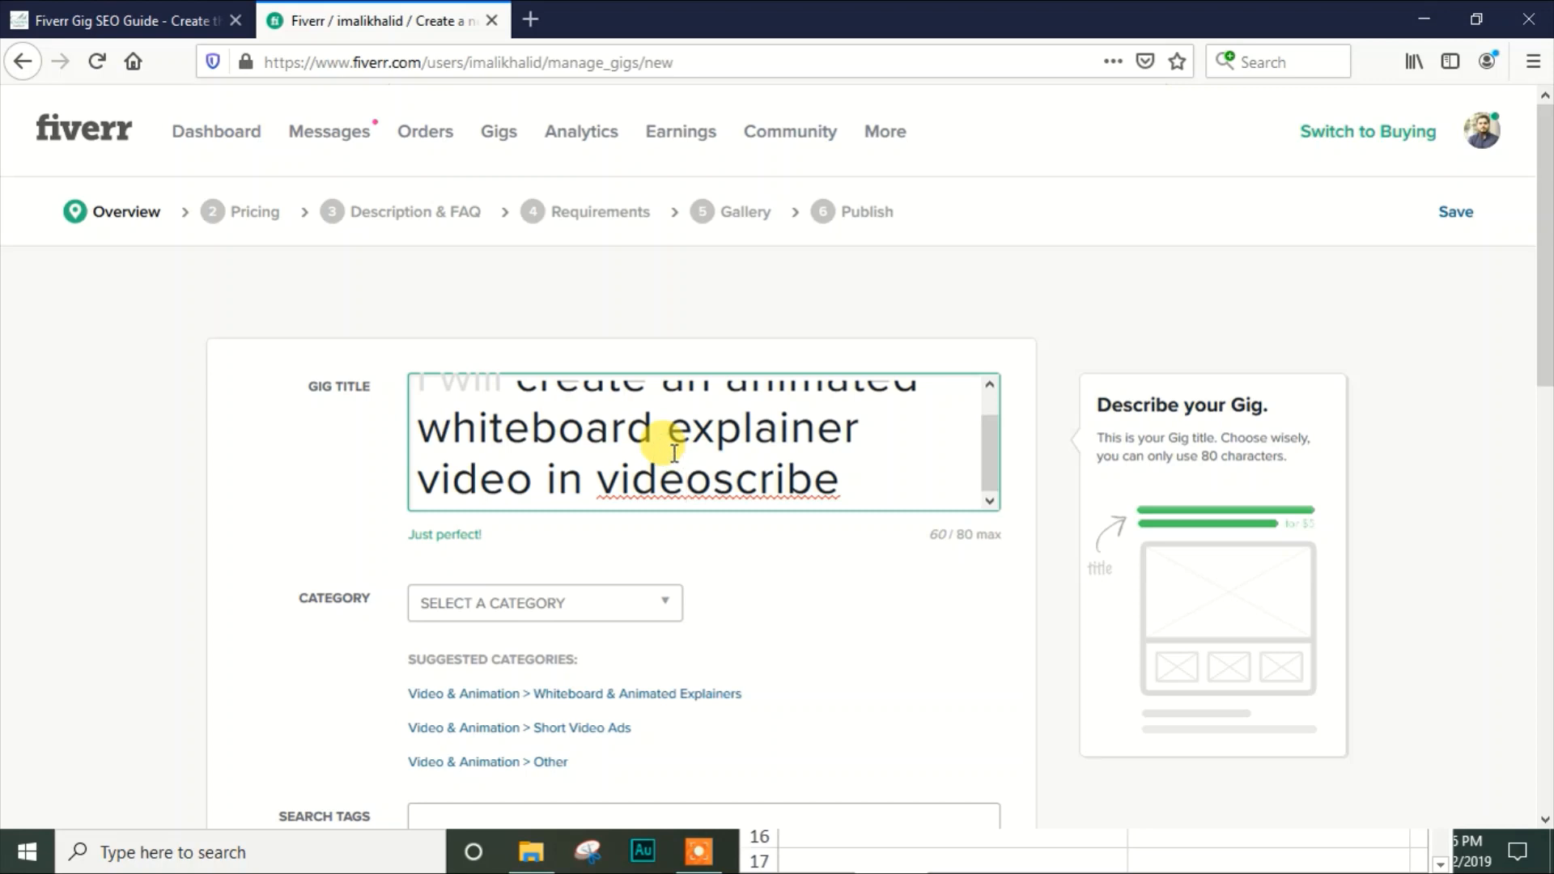
scroll(675, 452, "up", 1)
key("Down")
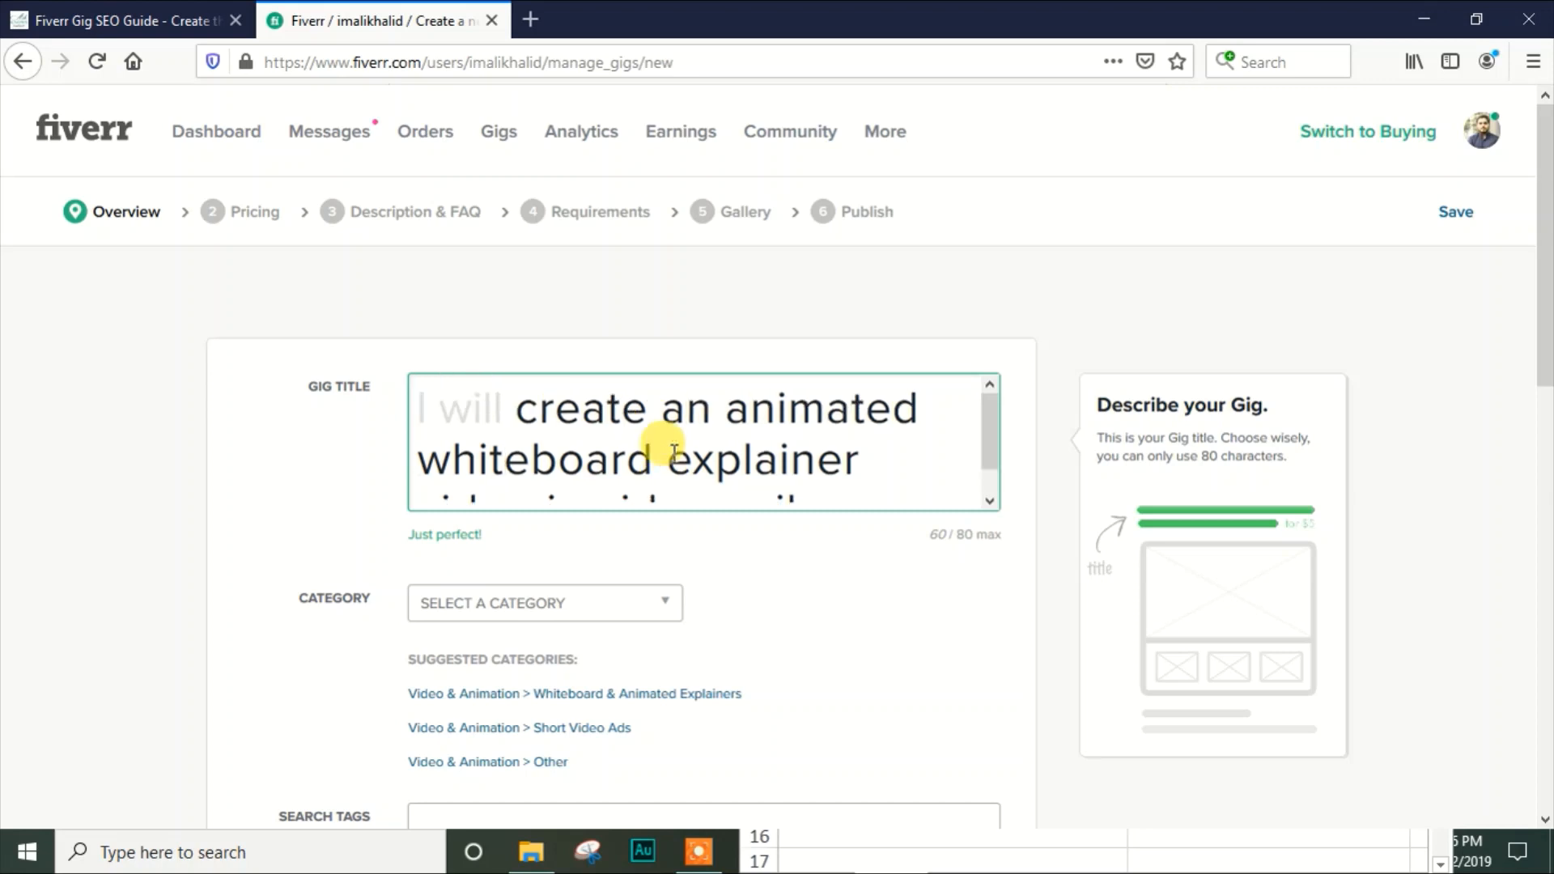
key("Down")
key("End")
key("Up")
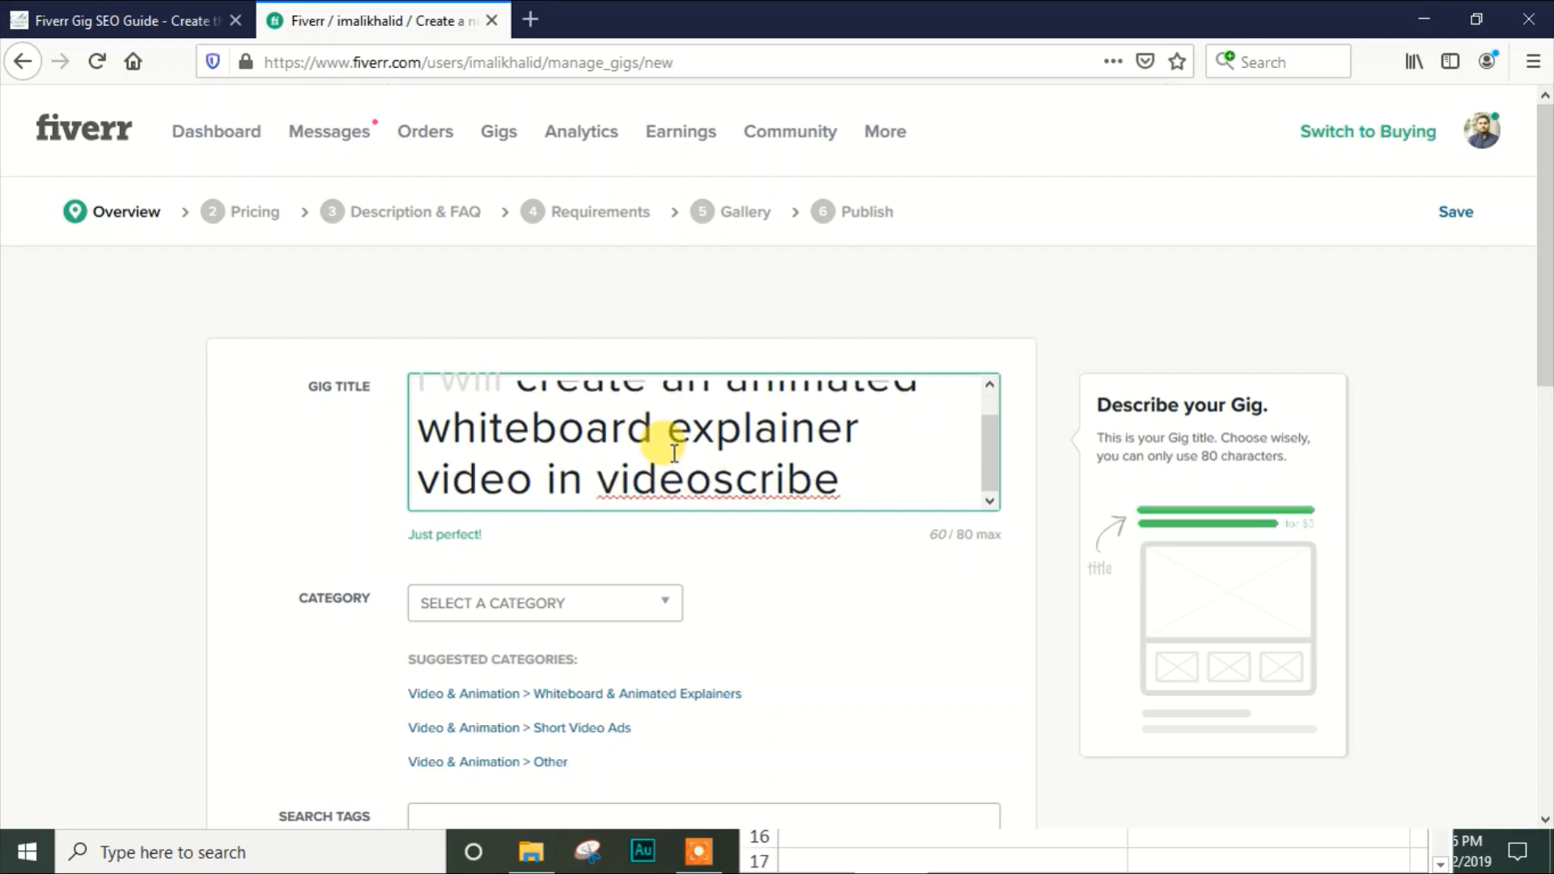
Return to the Fiverr Gig SEO Guide and compare the first title's keywords used with the Excel keyword list
left_click(153, 18)
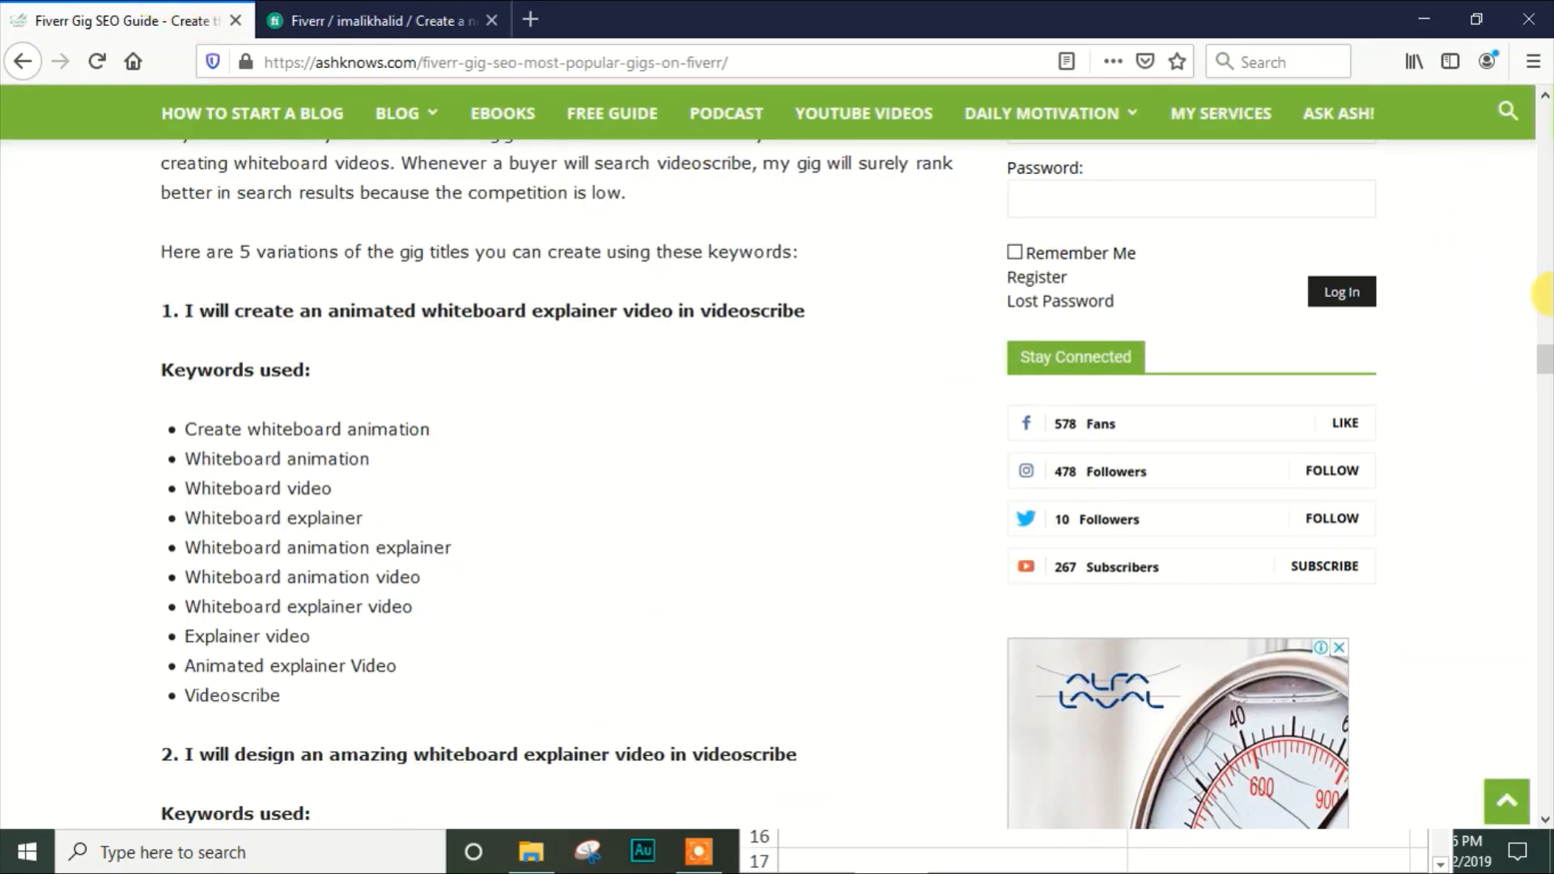
scroll(1546, 364, "down", 1)
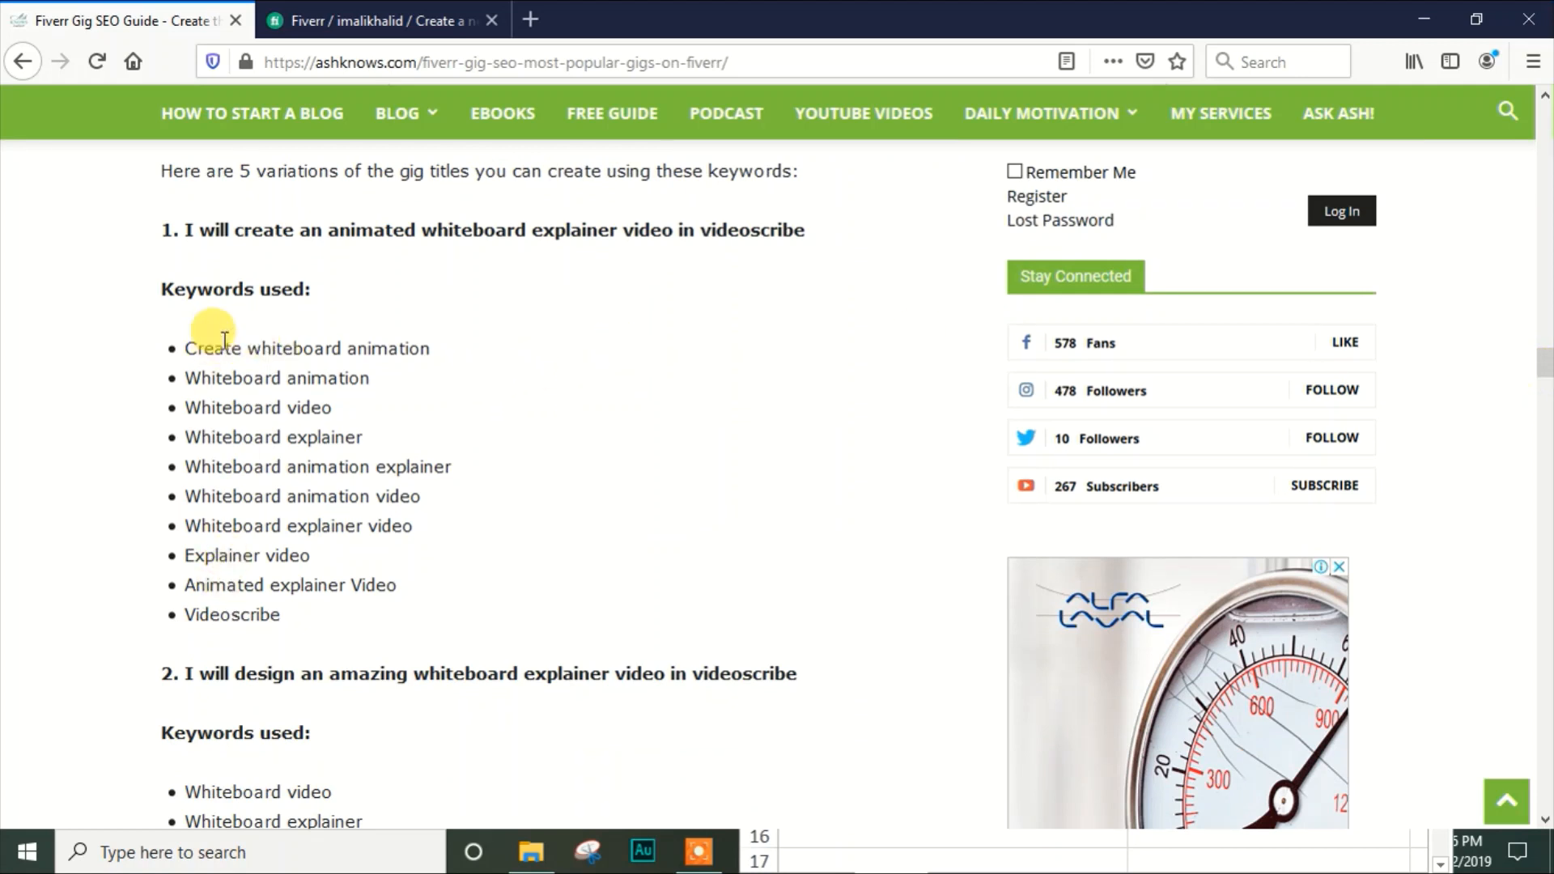
left_click(754, 845)
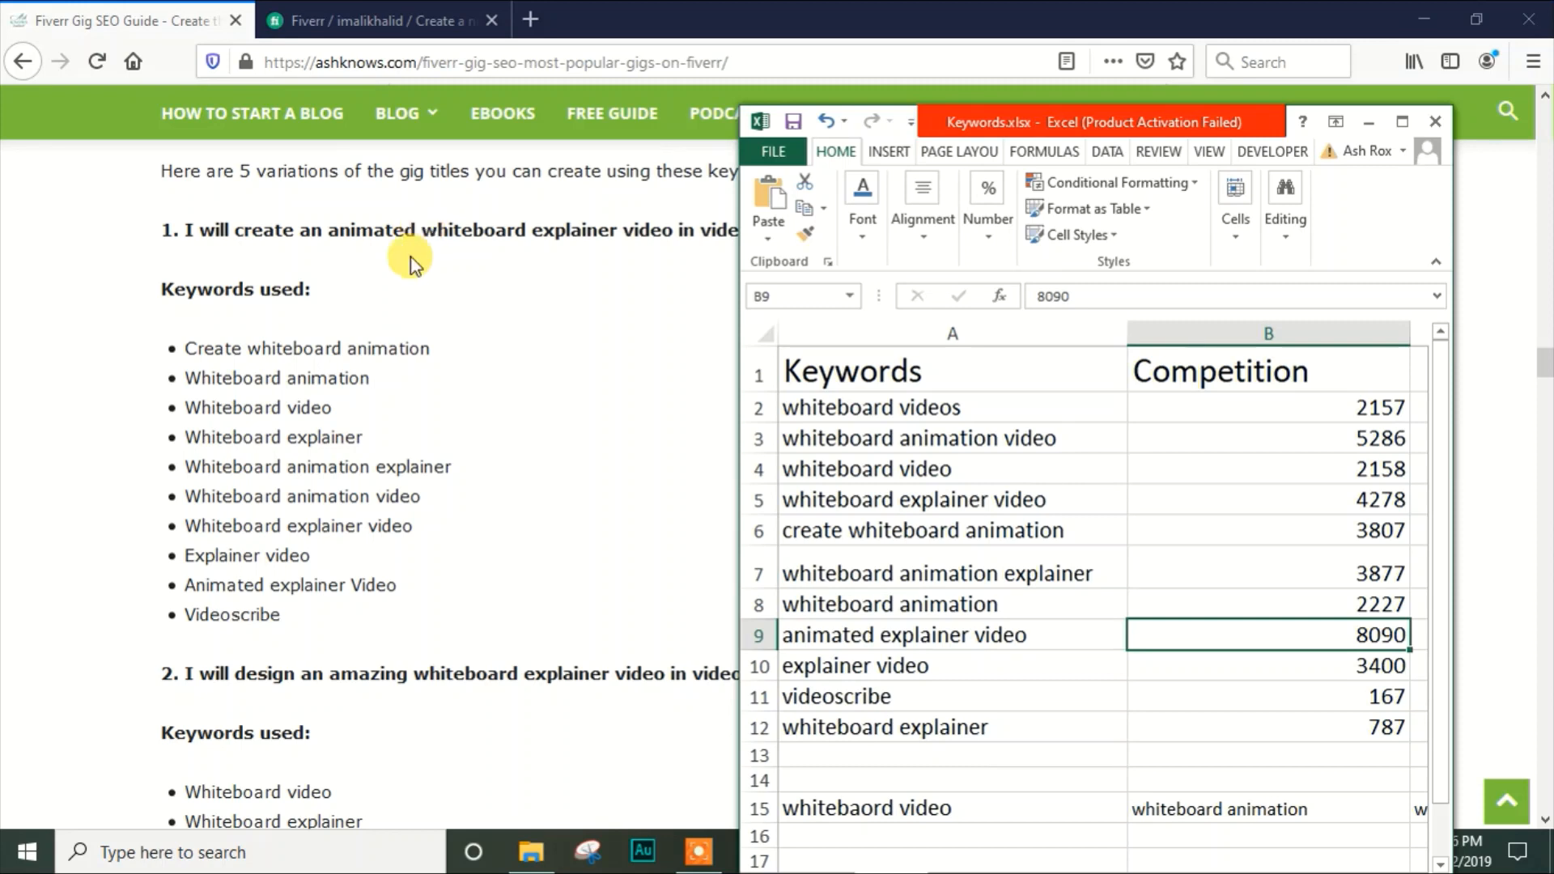
left_click(333, 366)
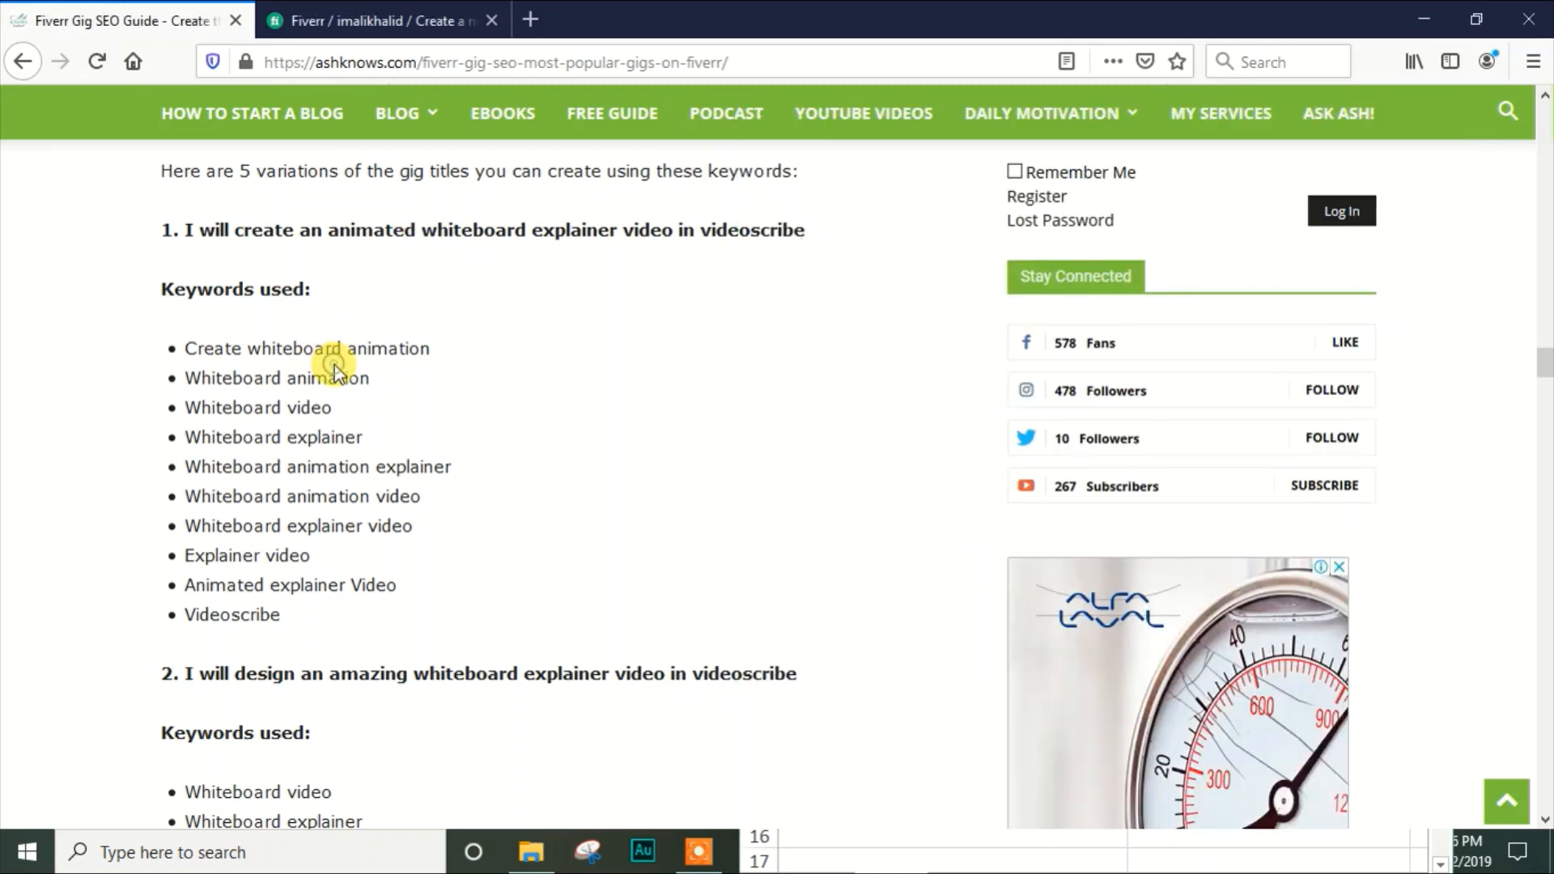
Switch to the Fiverr gig form and set the category to Video & Animation > Whiteboard & Animated Explainers
left_click(366, 16)
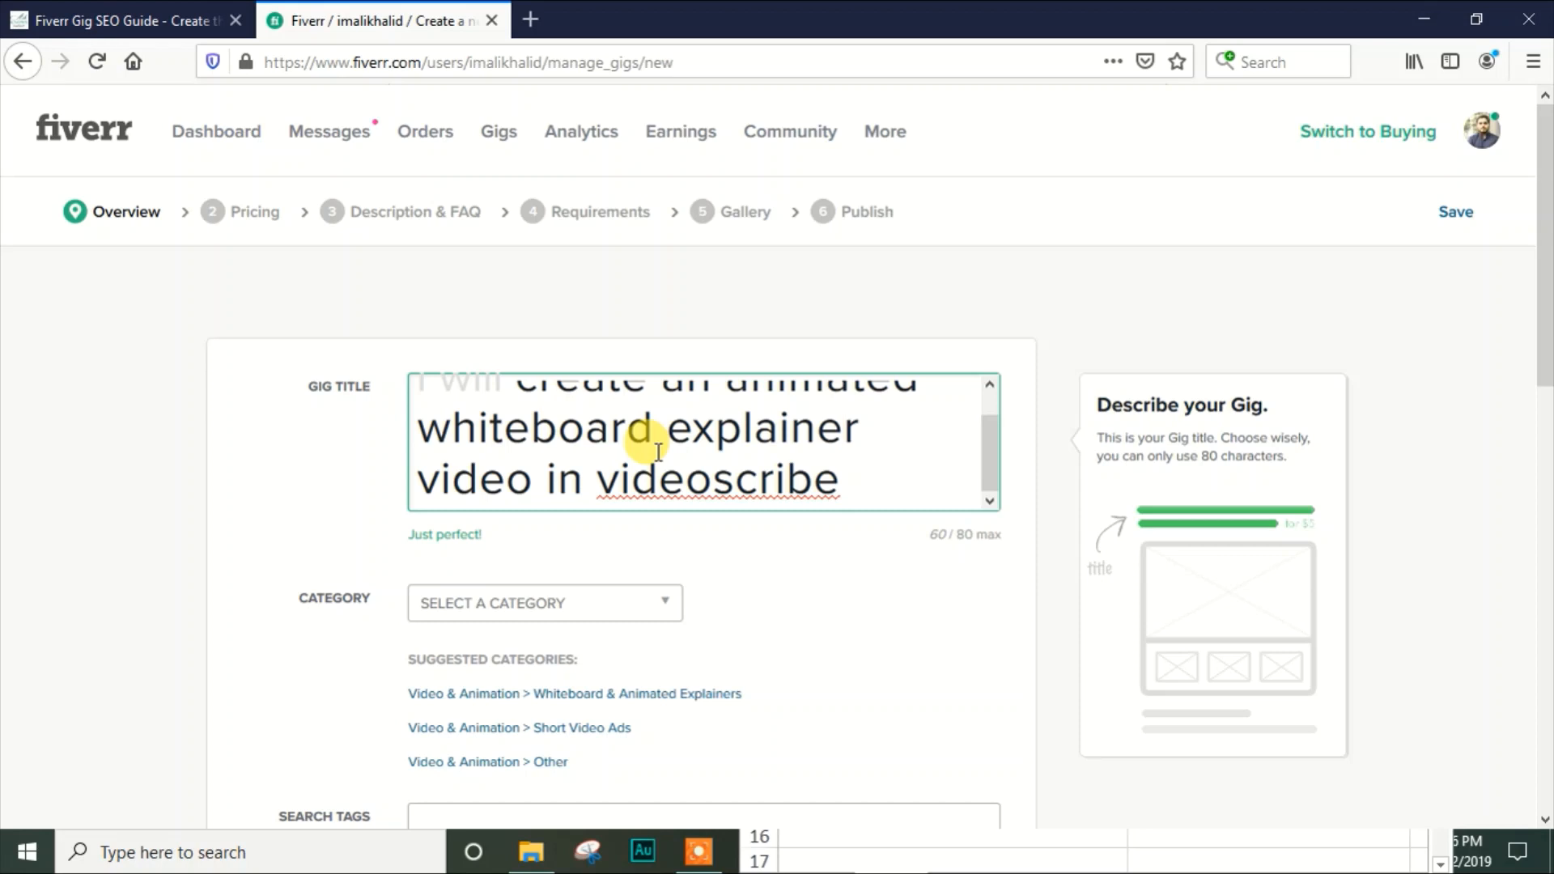
left_click(1486, 270)
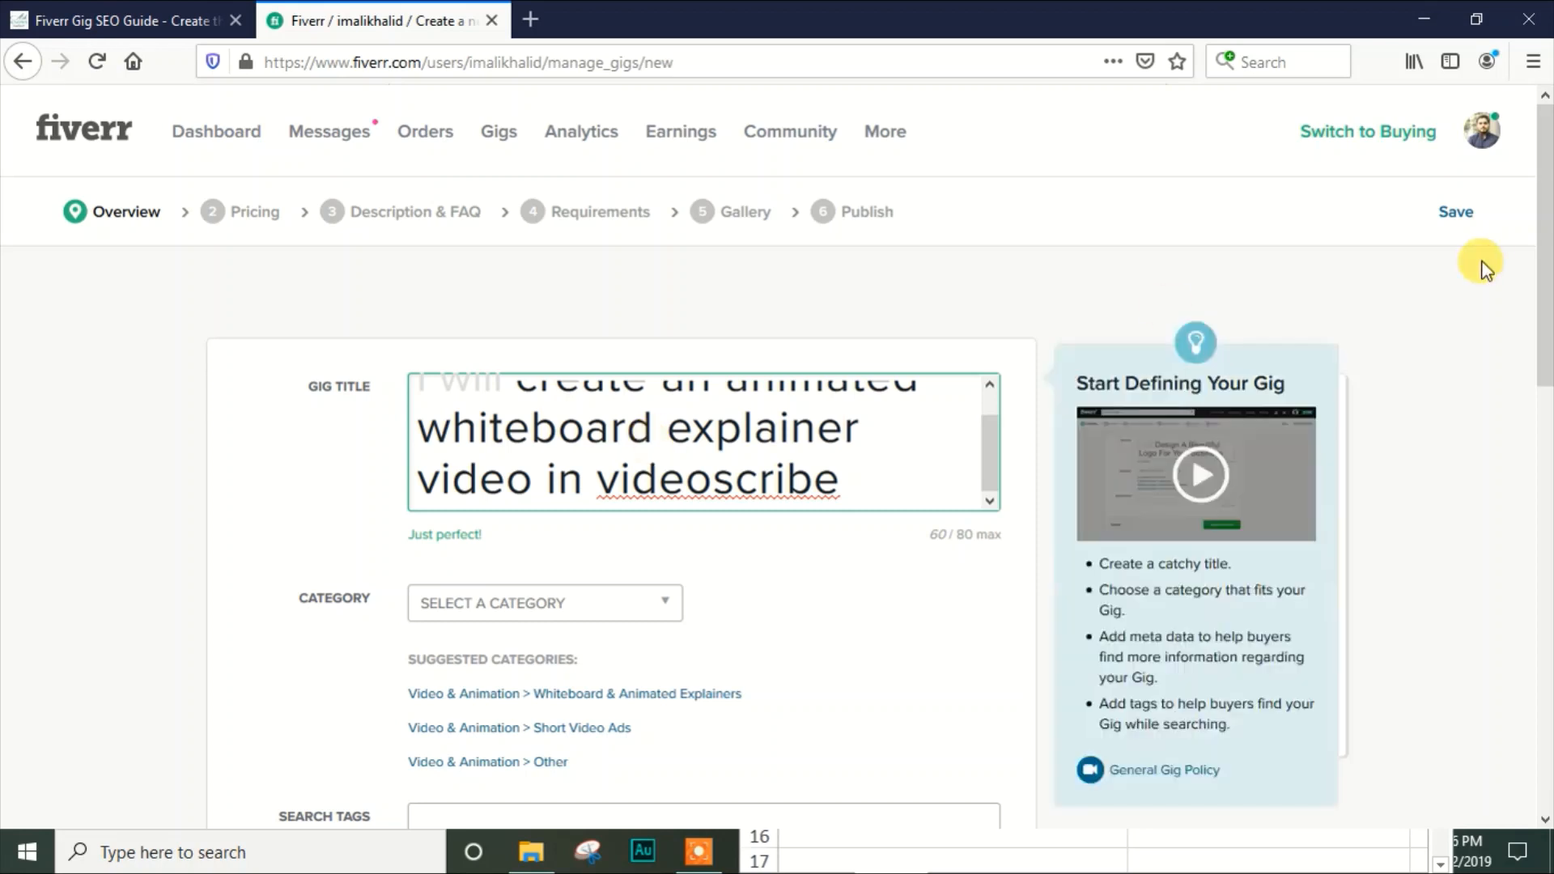
left_click_drag(1544, 247, 1546, 340)
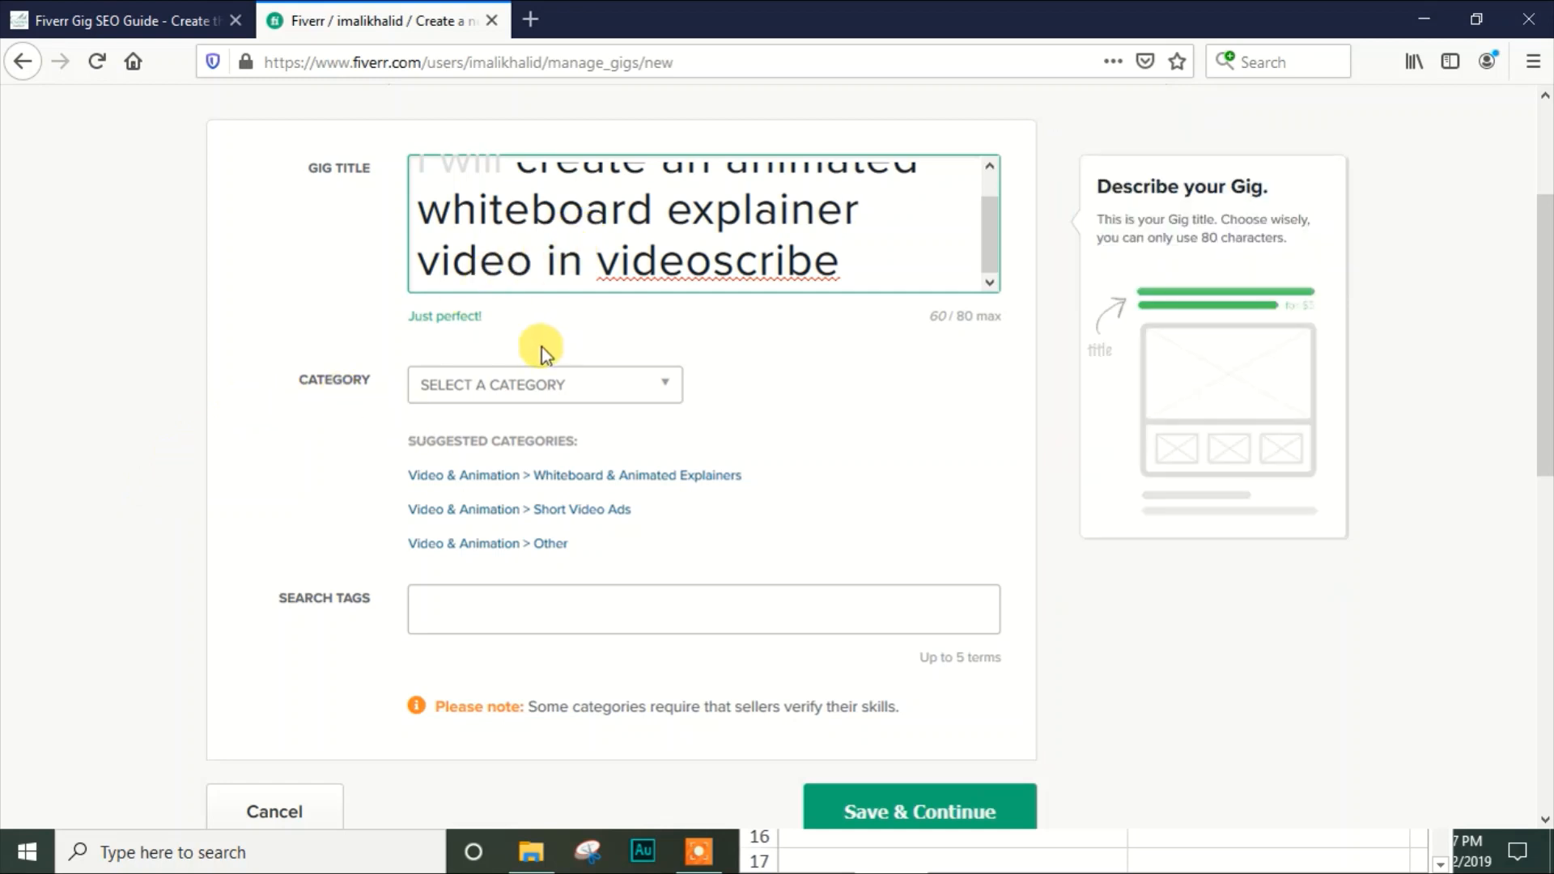
left_click_drag(541, 347, 509, 387)
left_click(575, 359)
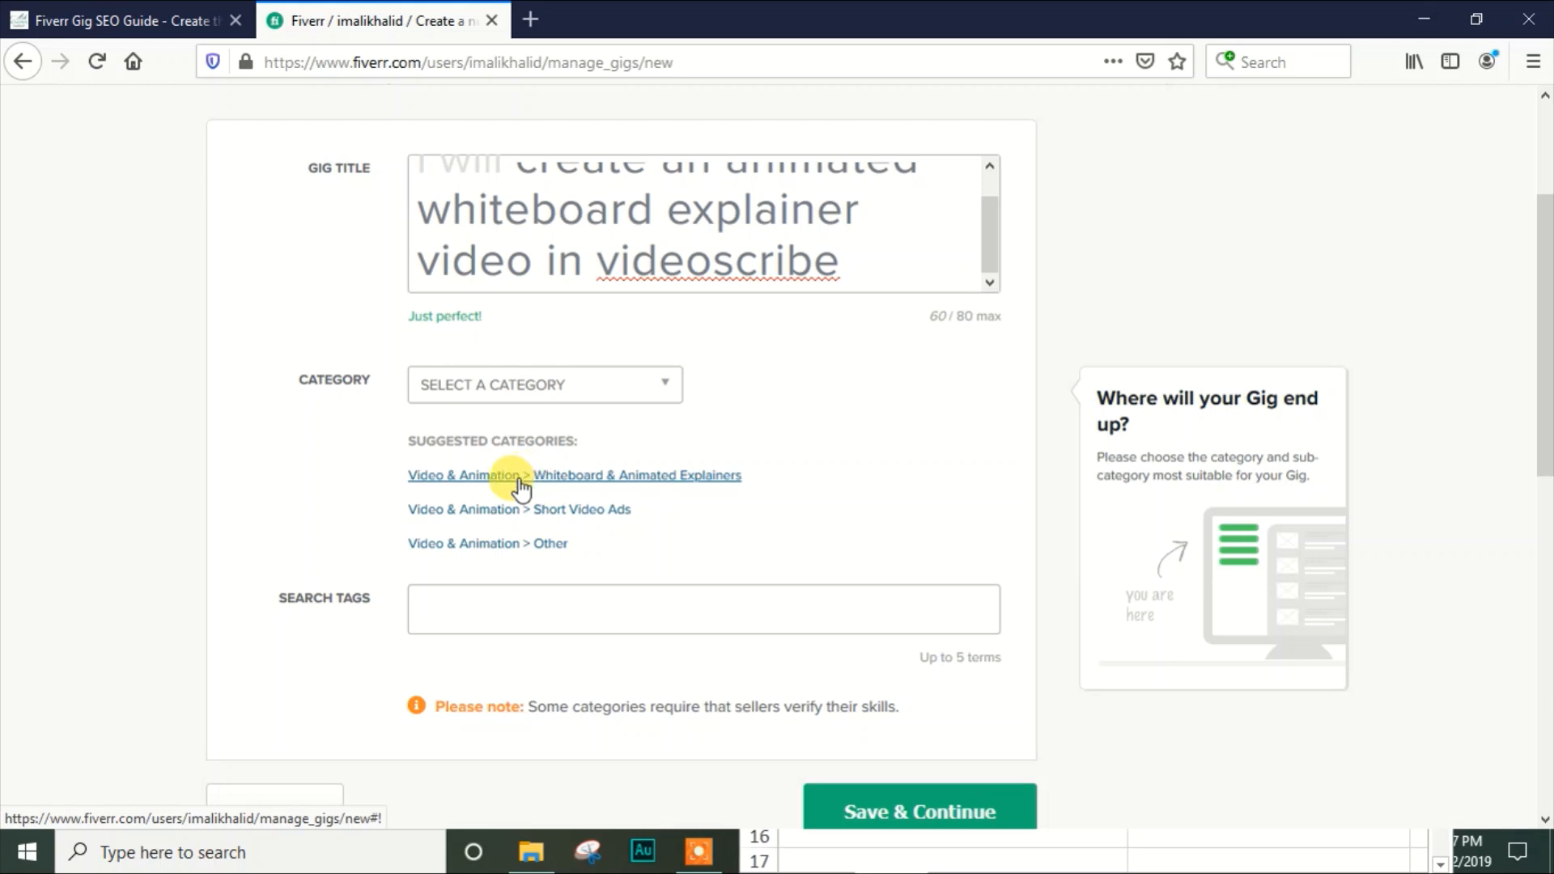
left_click(615, 477)
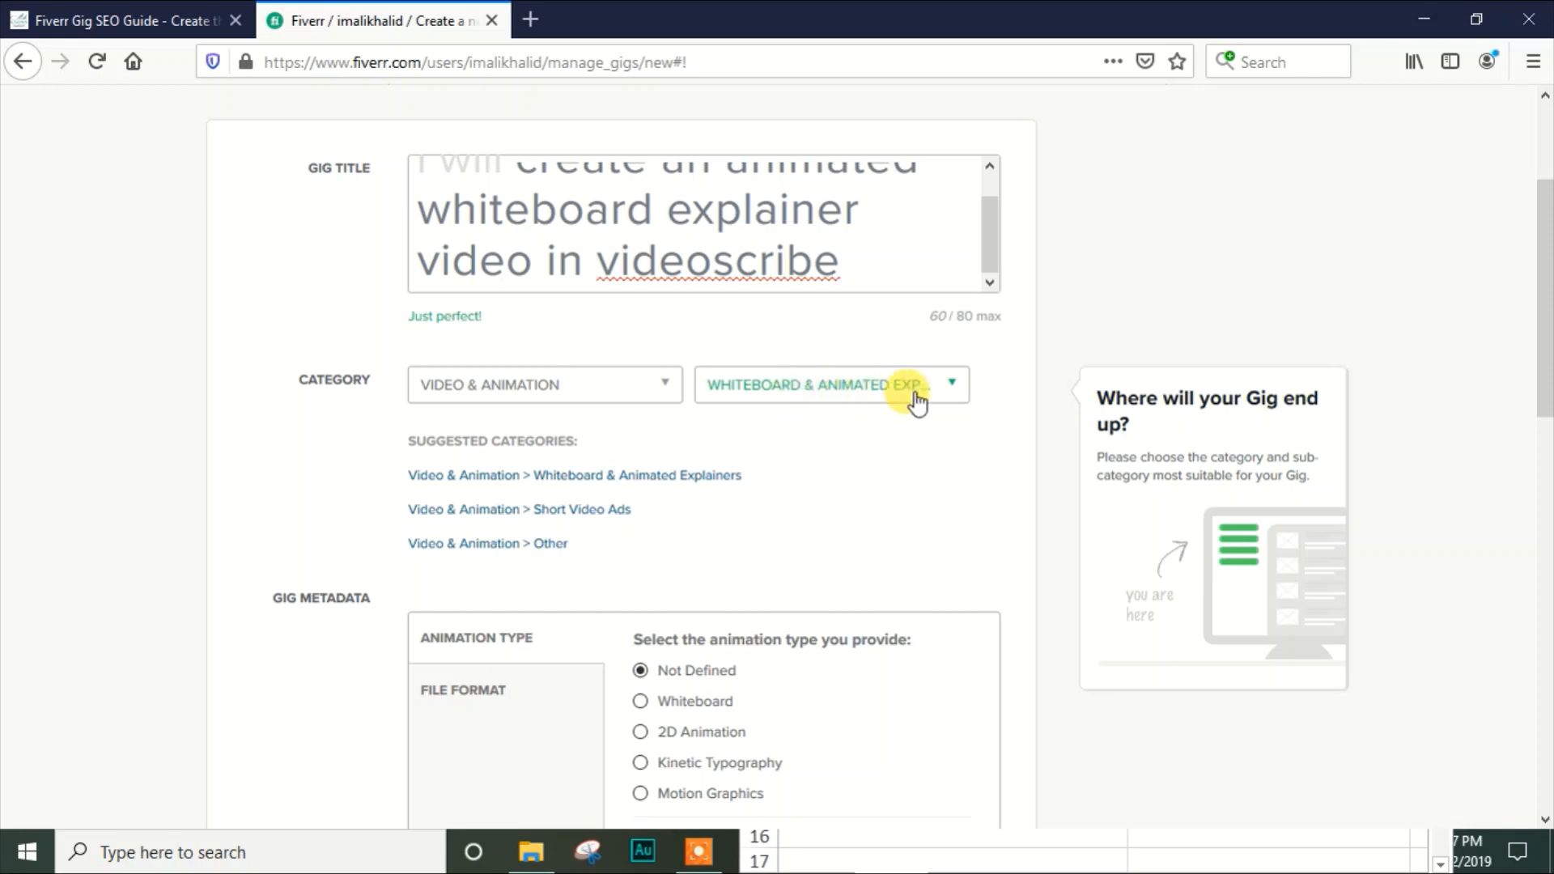
In the gig metadata, set the animation type to Whiteboard and select the file formats AVI, MOV and MP4
left_click_drag(1538, 279, 1546, 371)
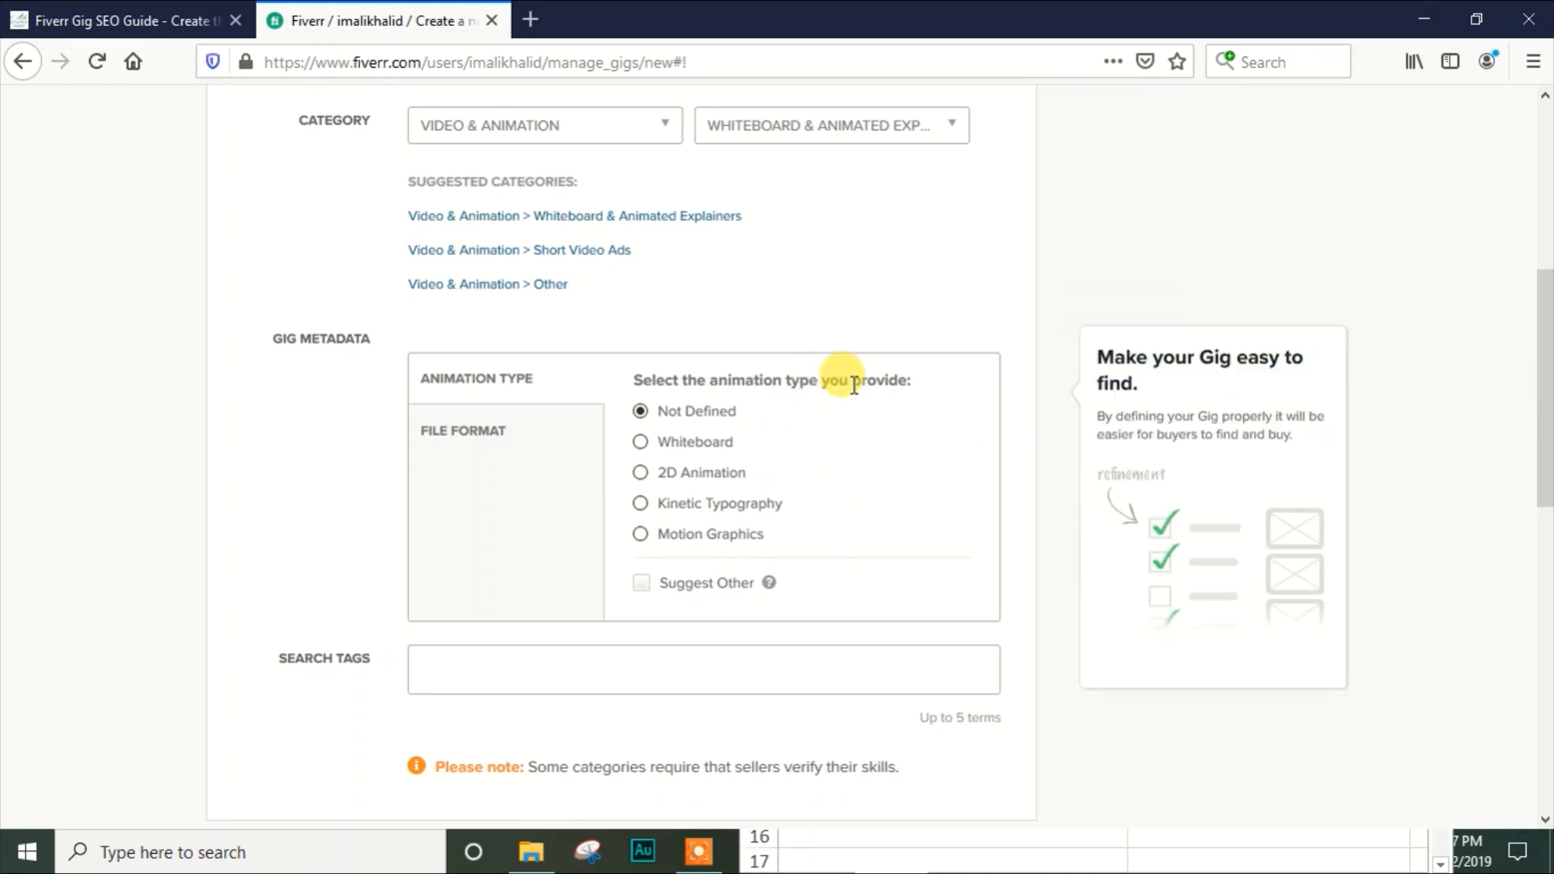
left_click(701, 414)
left_click(641, 446)
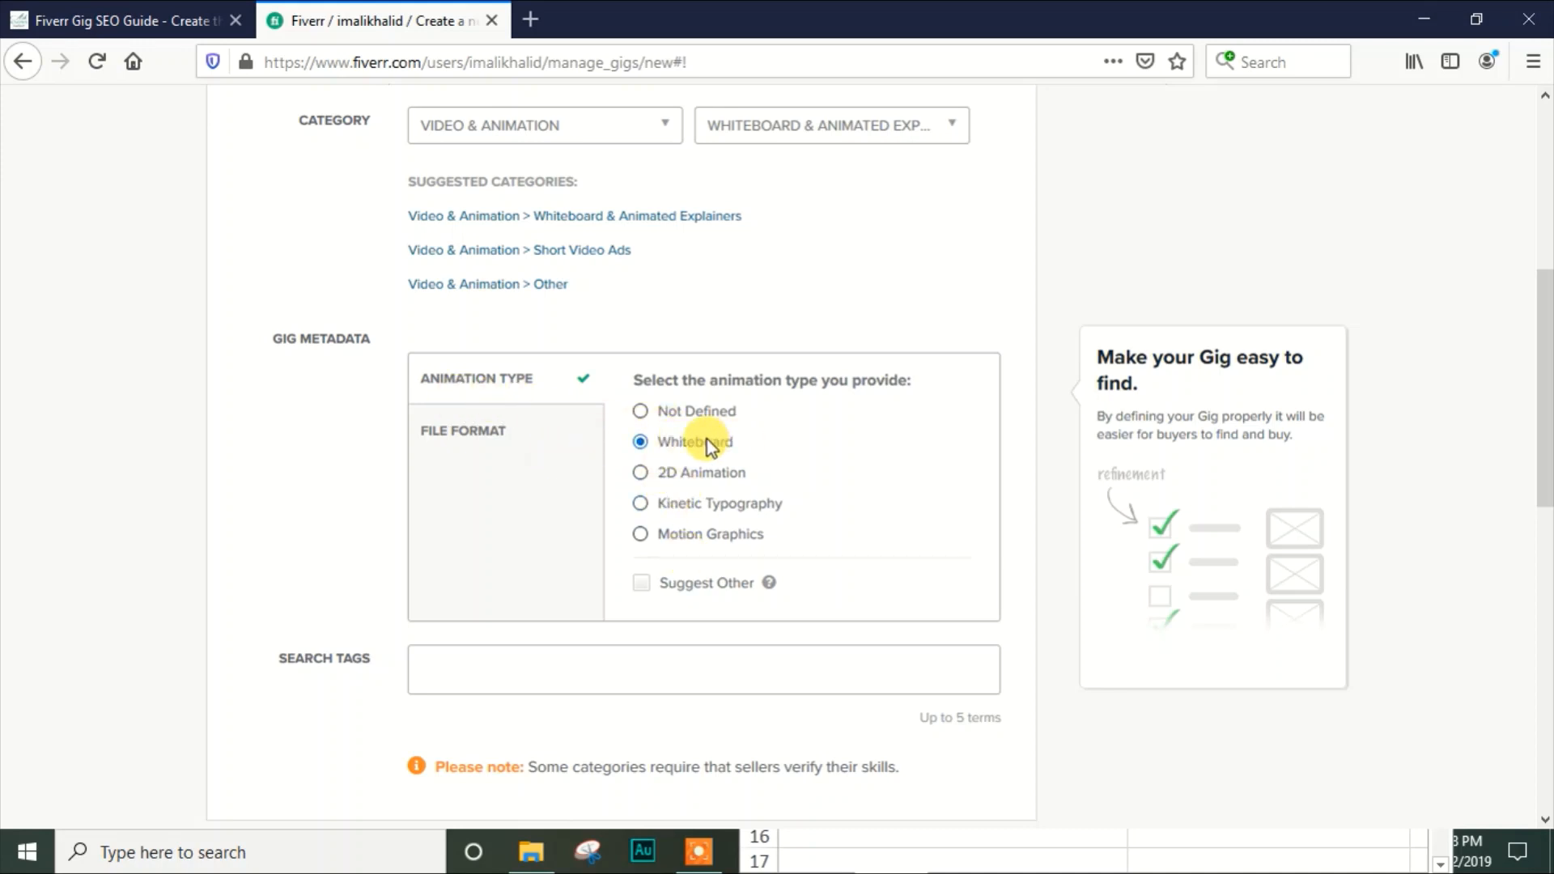
left_click(455, 435)
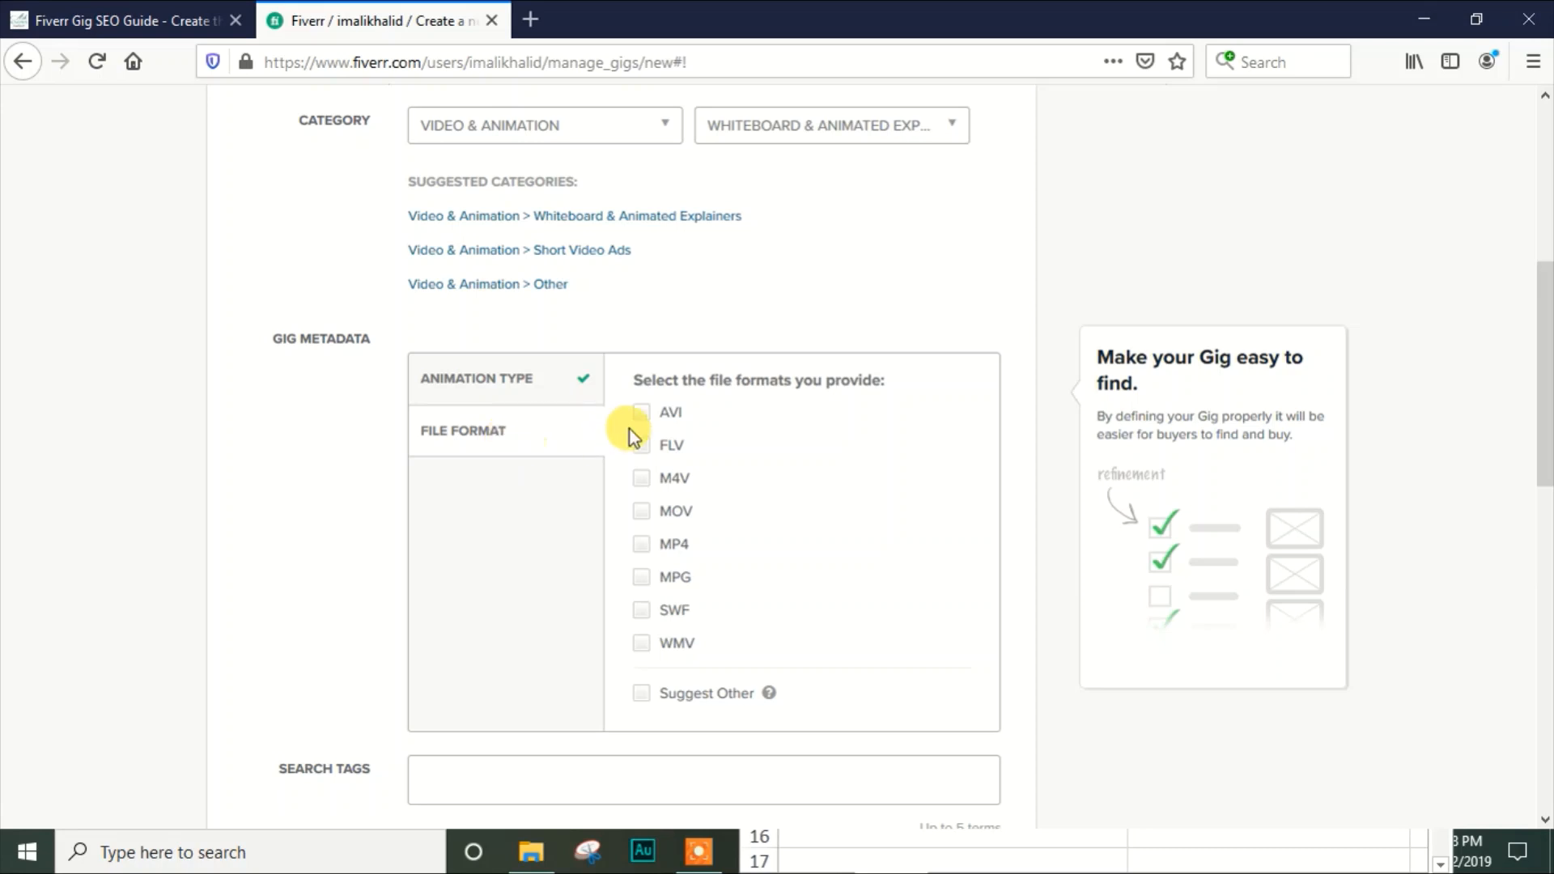
left_click(643, 512)
left_click(643, 546)
left_click(645, 411)
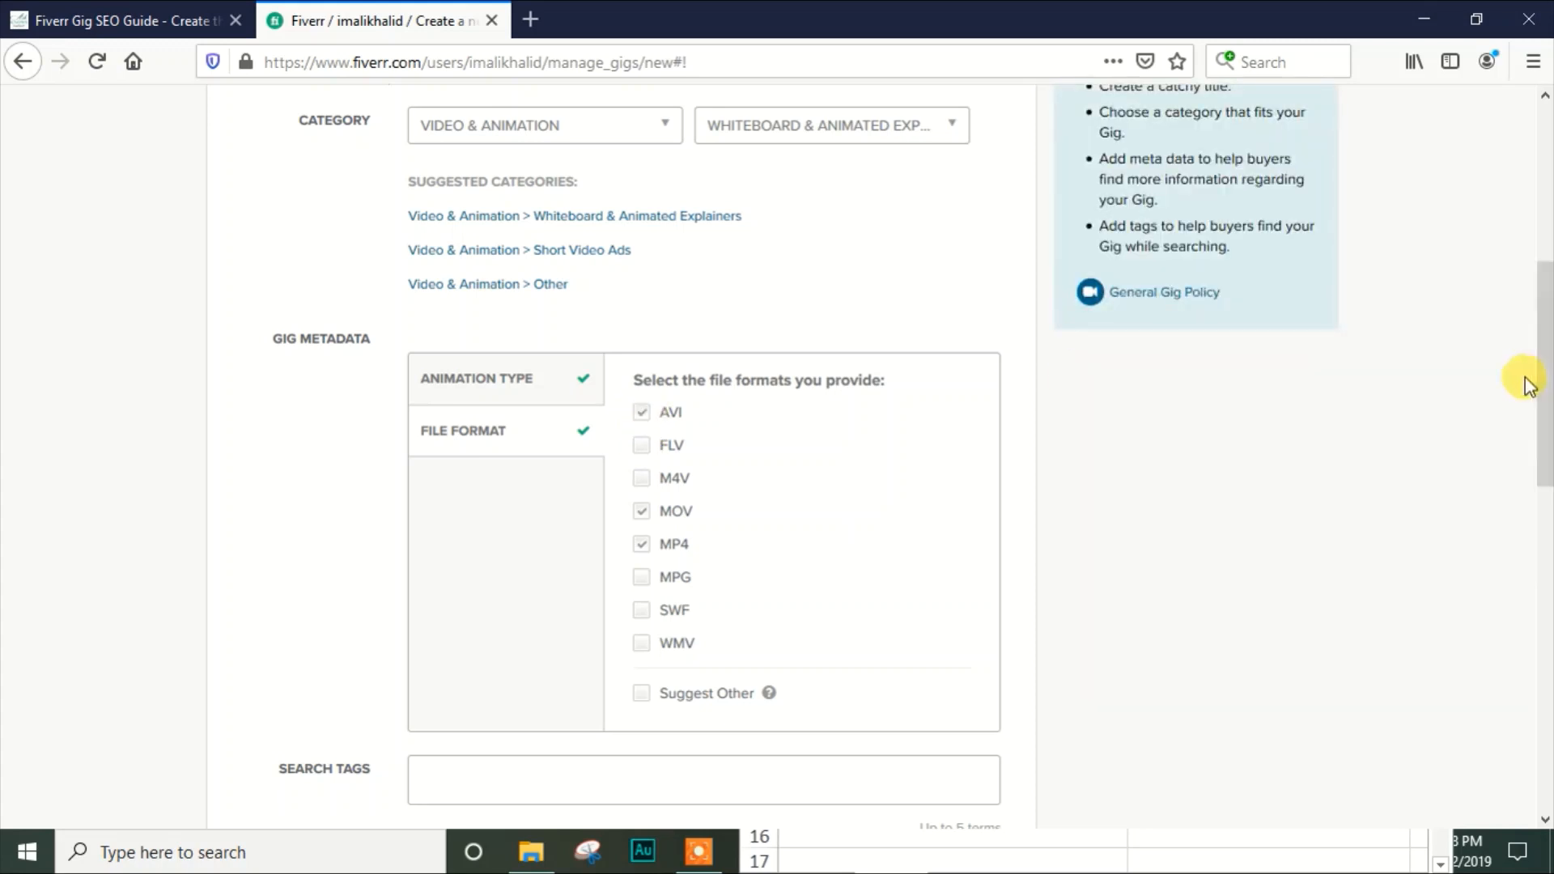
Add the suggested term "white board" as the gig's first search tag
left_click_drag(1546, 346, 1546, 401)
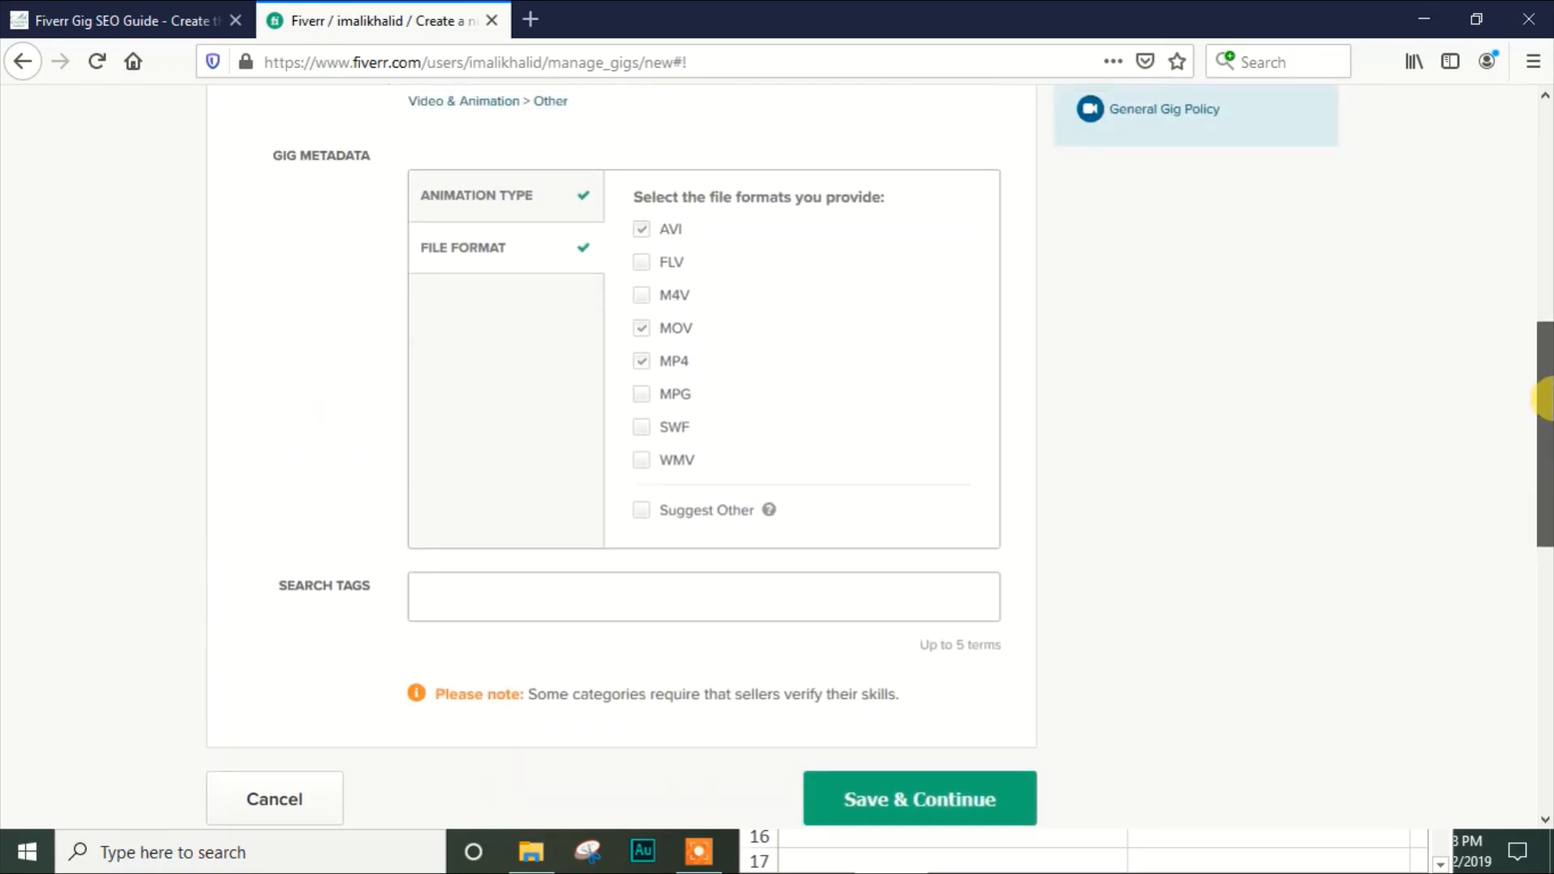
left_click(756, 599)
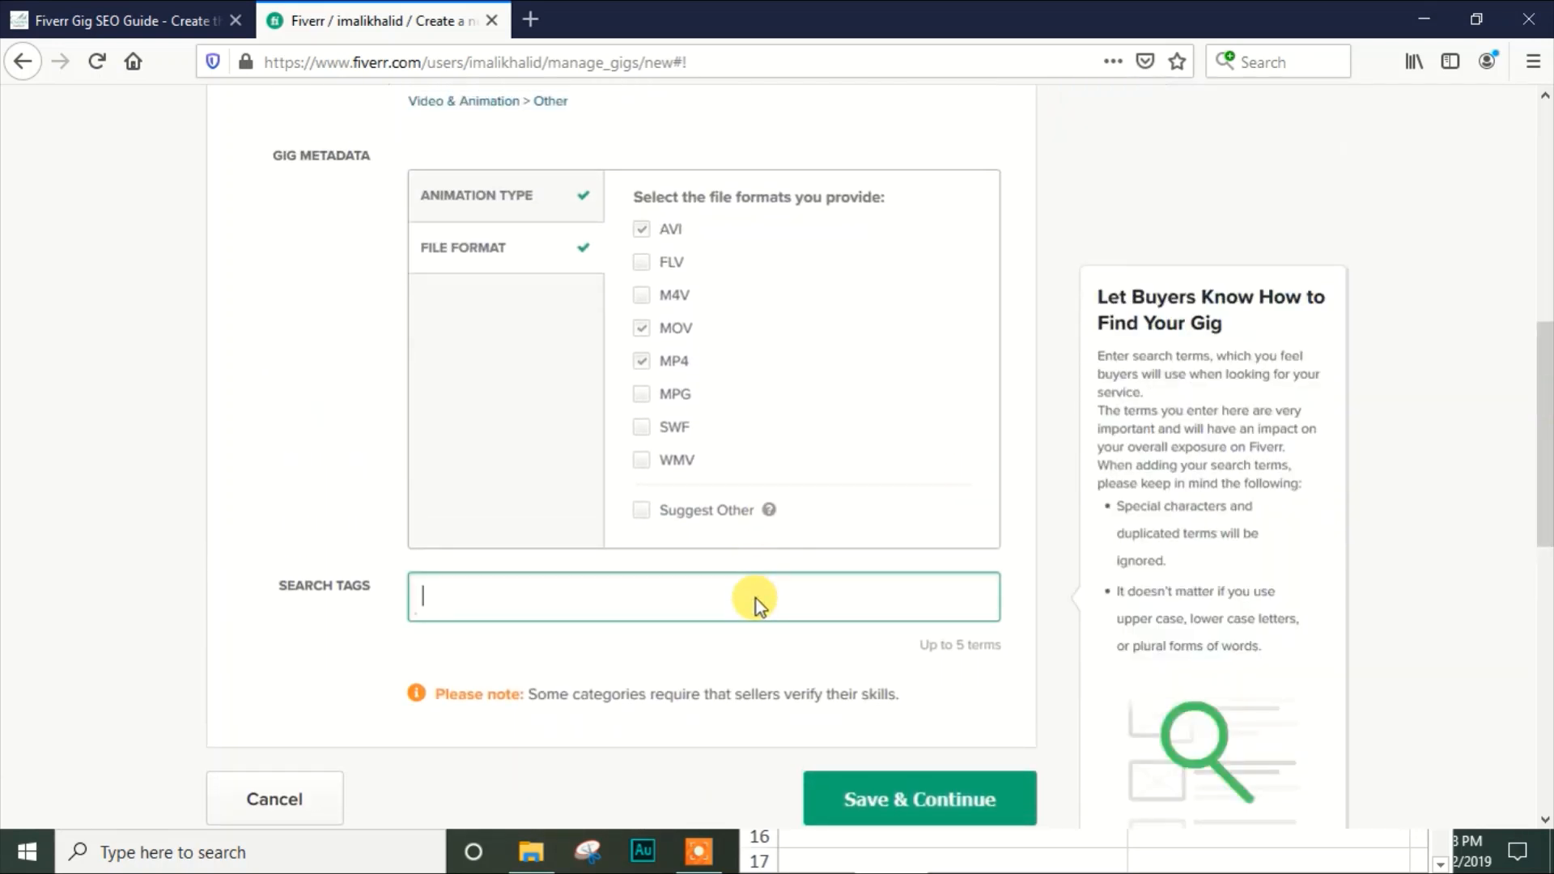
mouse_move(983, 644)
left_mouse_down()
mouse_move(884, 649)
mouse_move(1004, 656)
left_mouse_up()
left_click(1003, 656)
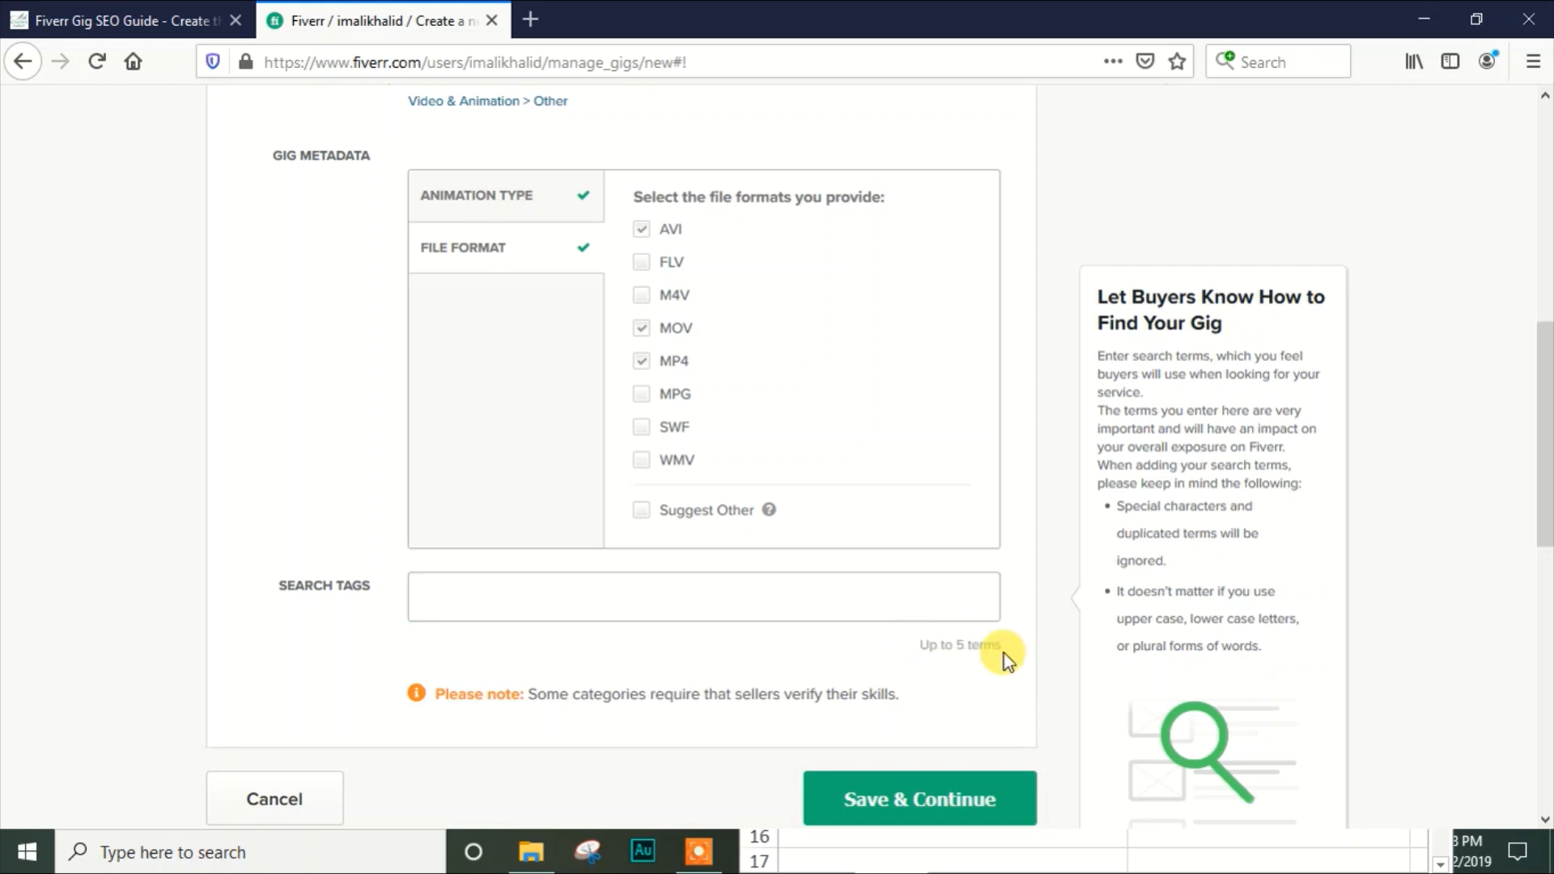
left_click(793, 597)
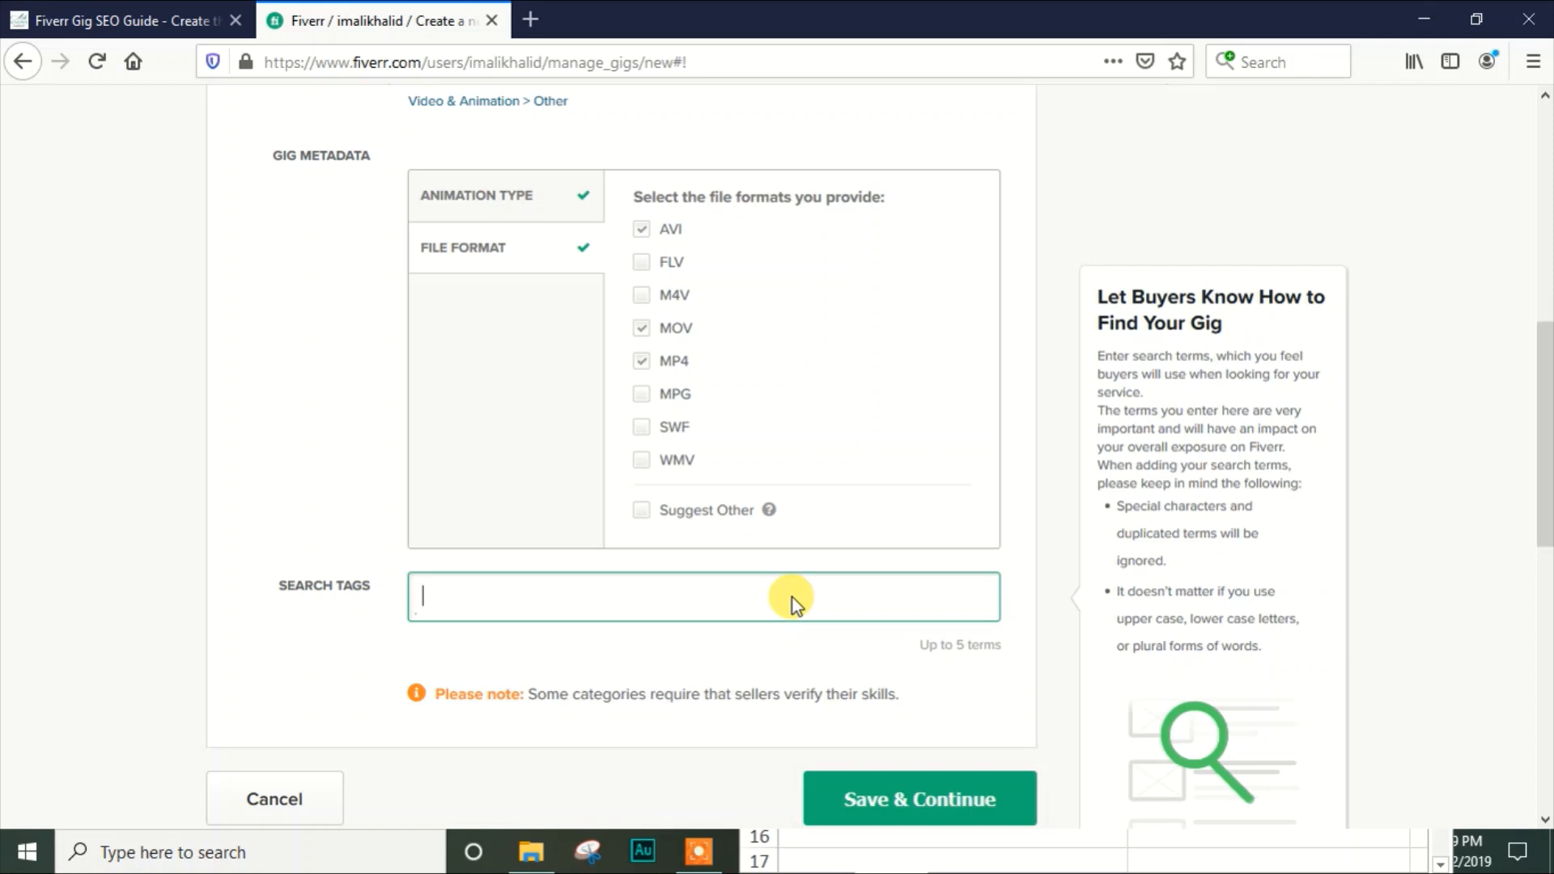
type("whiteboard")
key("BackSpace")
key("BackSpace")
key("BackSpace")
key("BackSpace")
key("BackSpace")
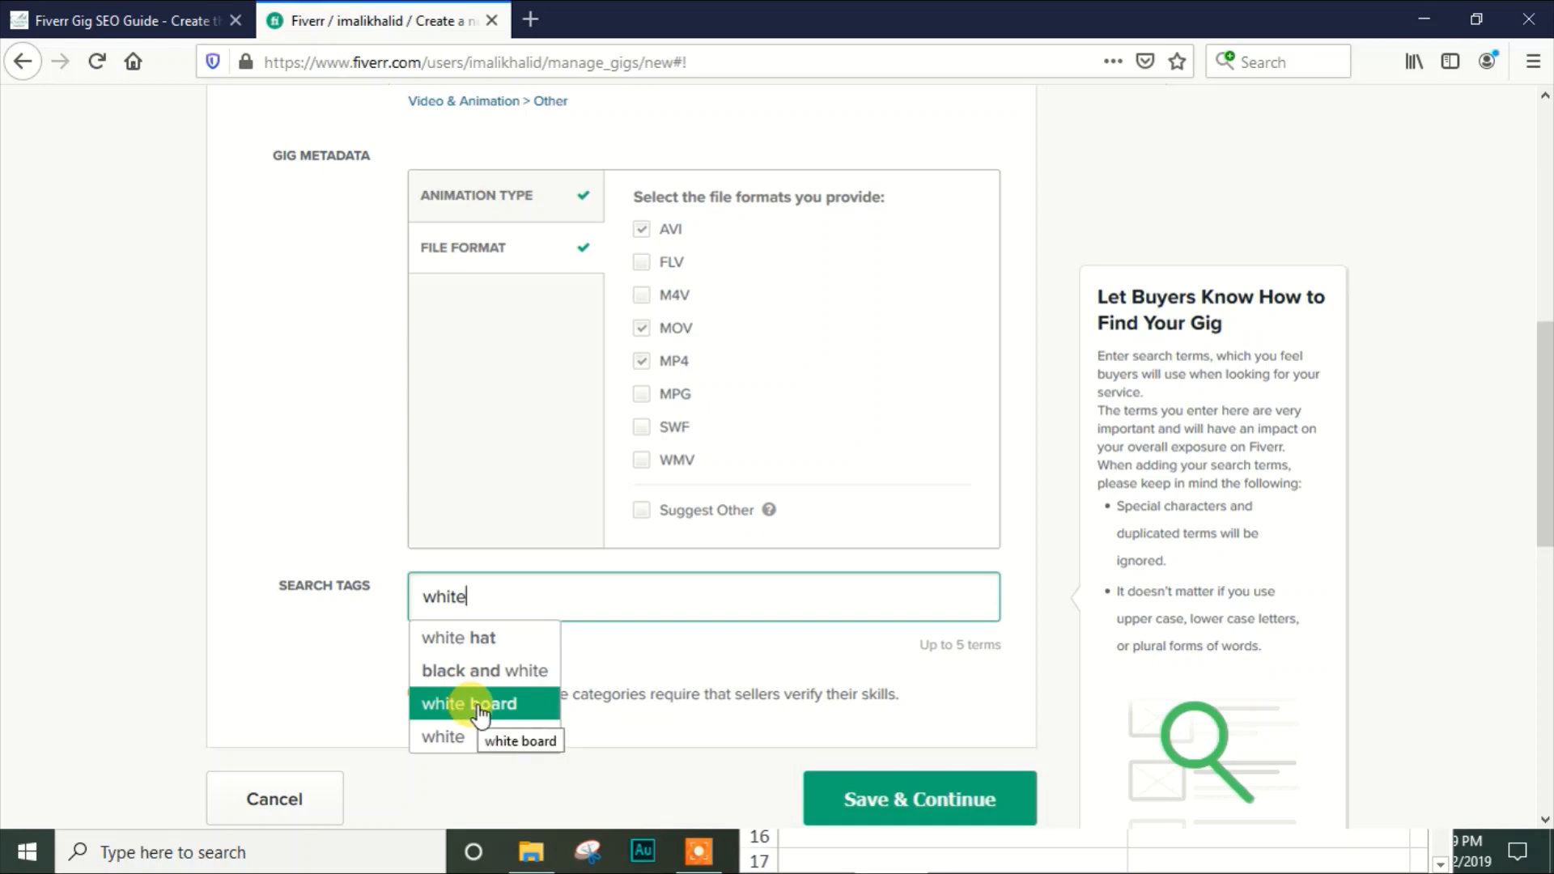
left_click(480, 705)
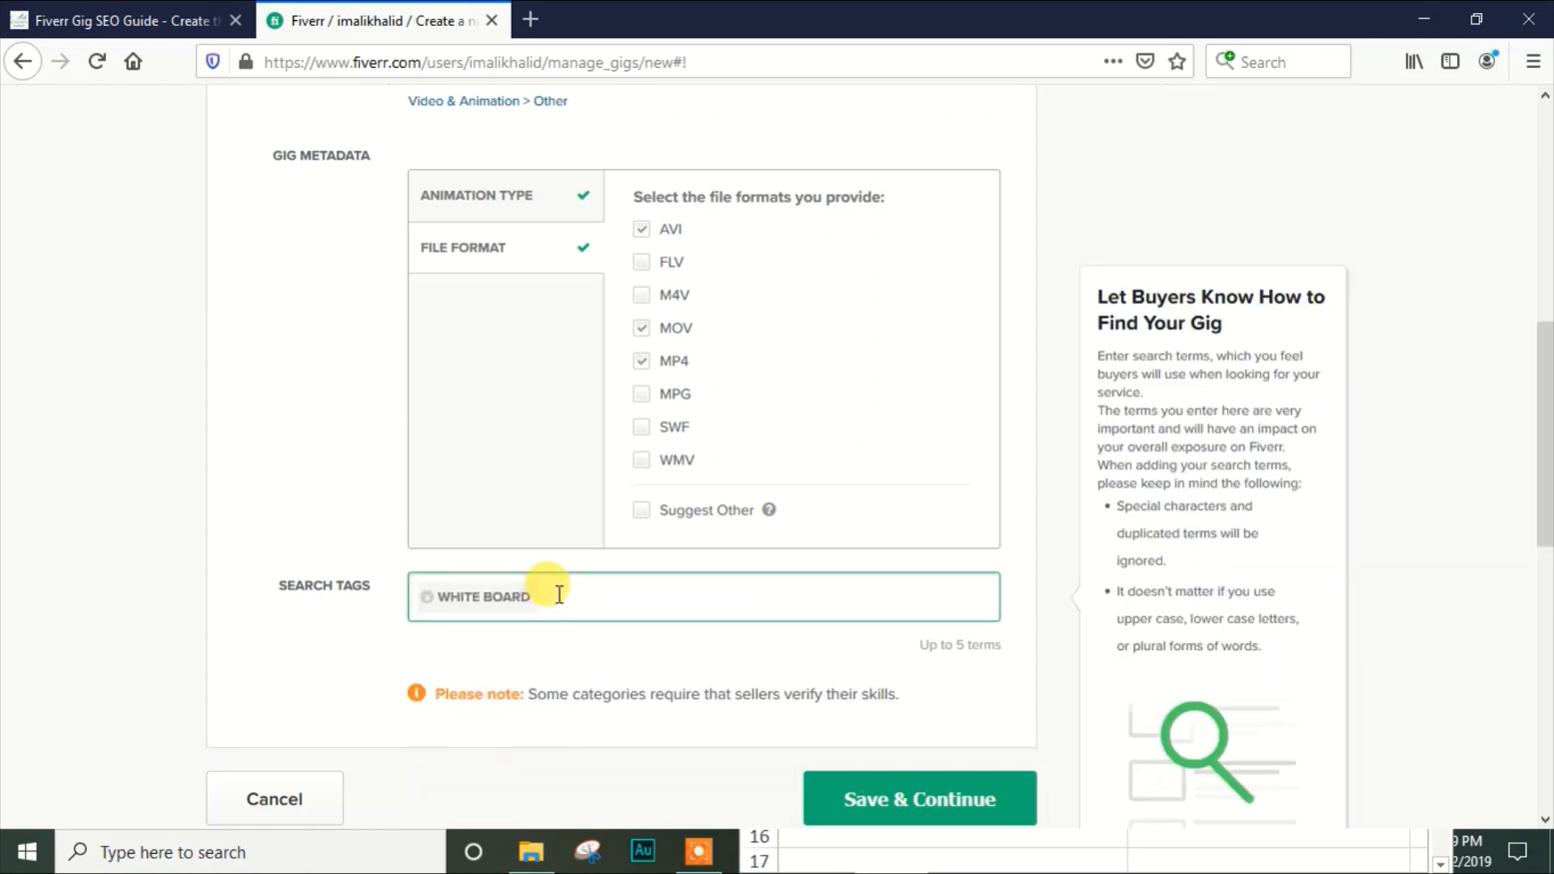
Add "whiteboard animation" and "explainer video" to the gig's search tags
type("whiteboard animation")
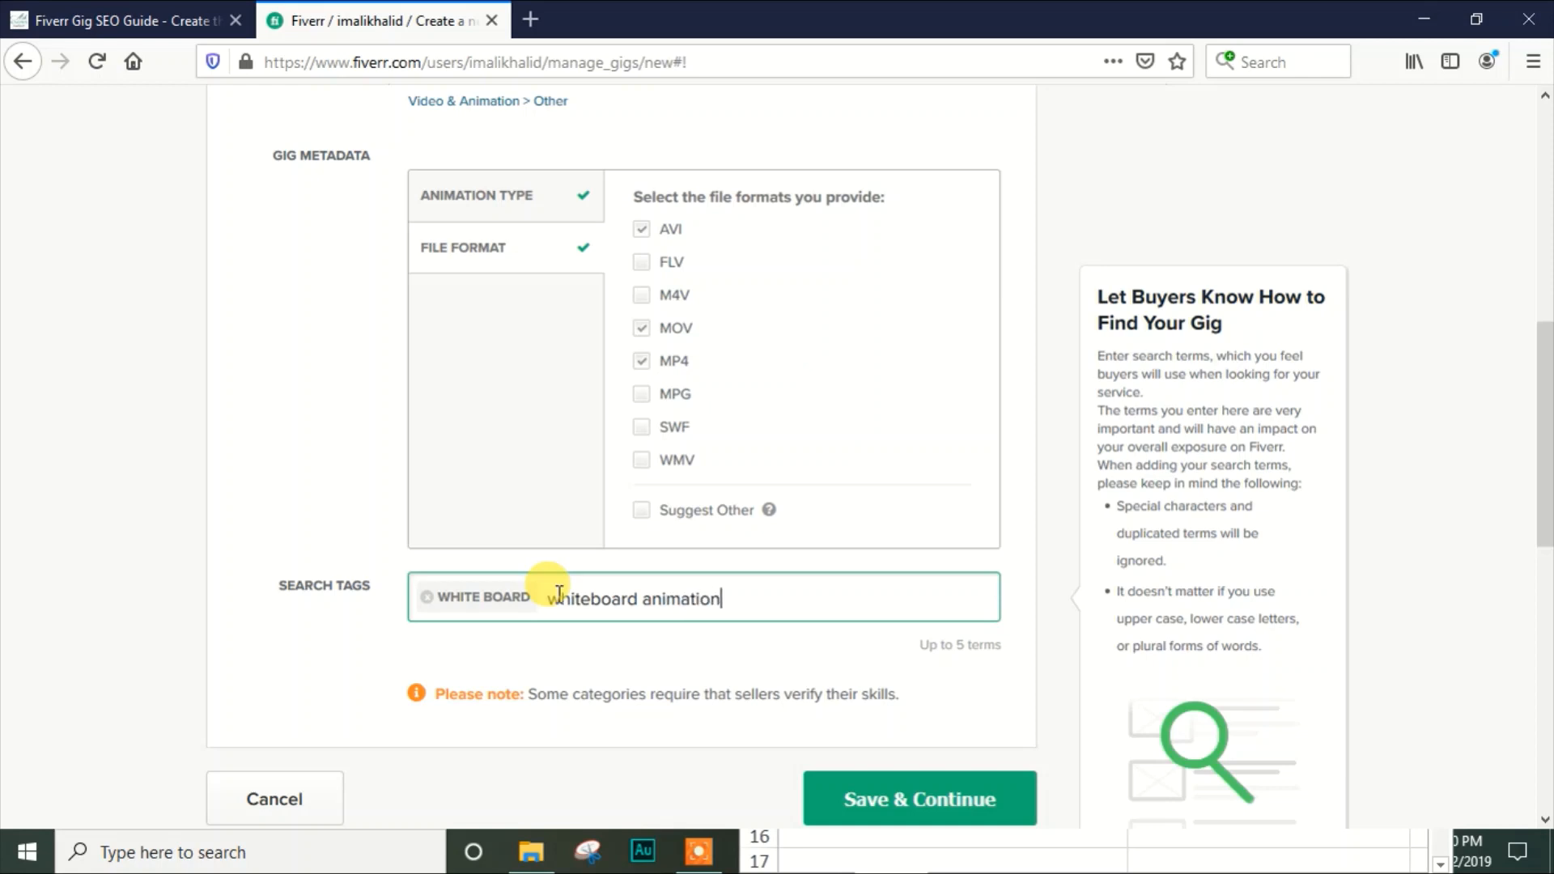
key("Return")
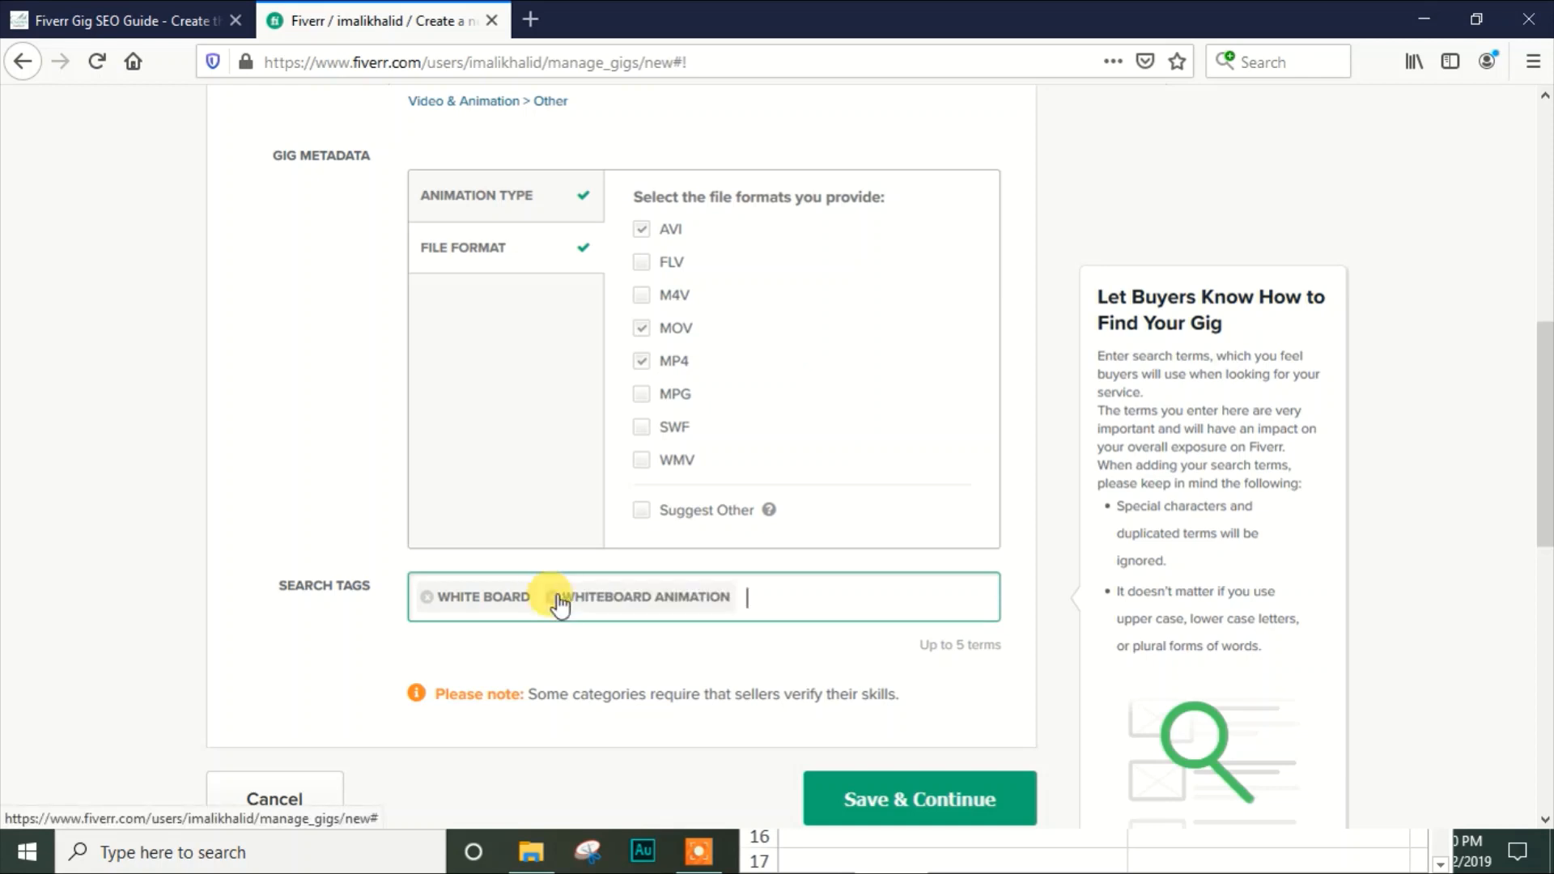
type("explainer video")
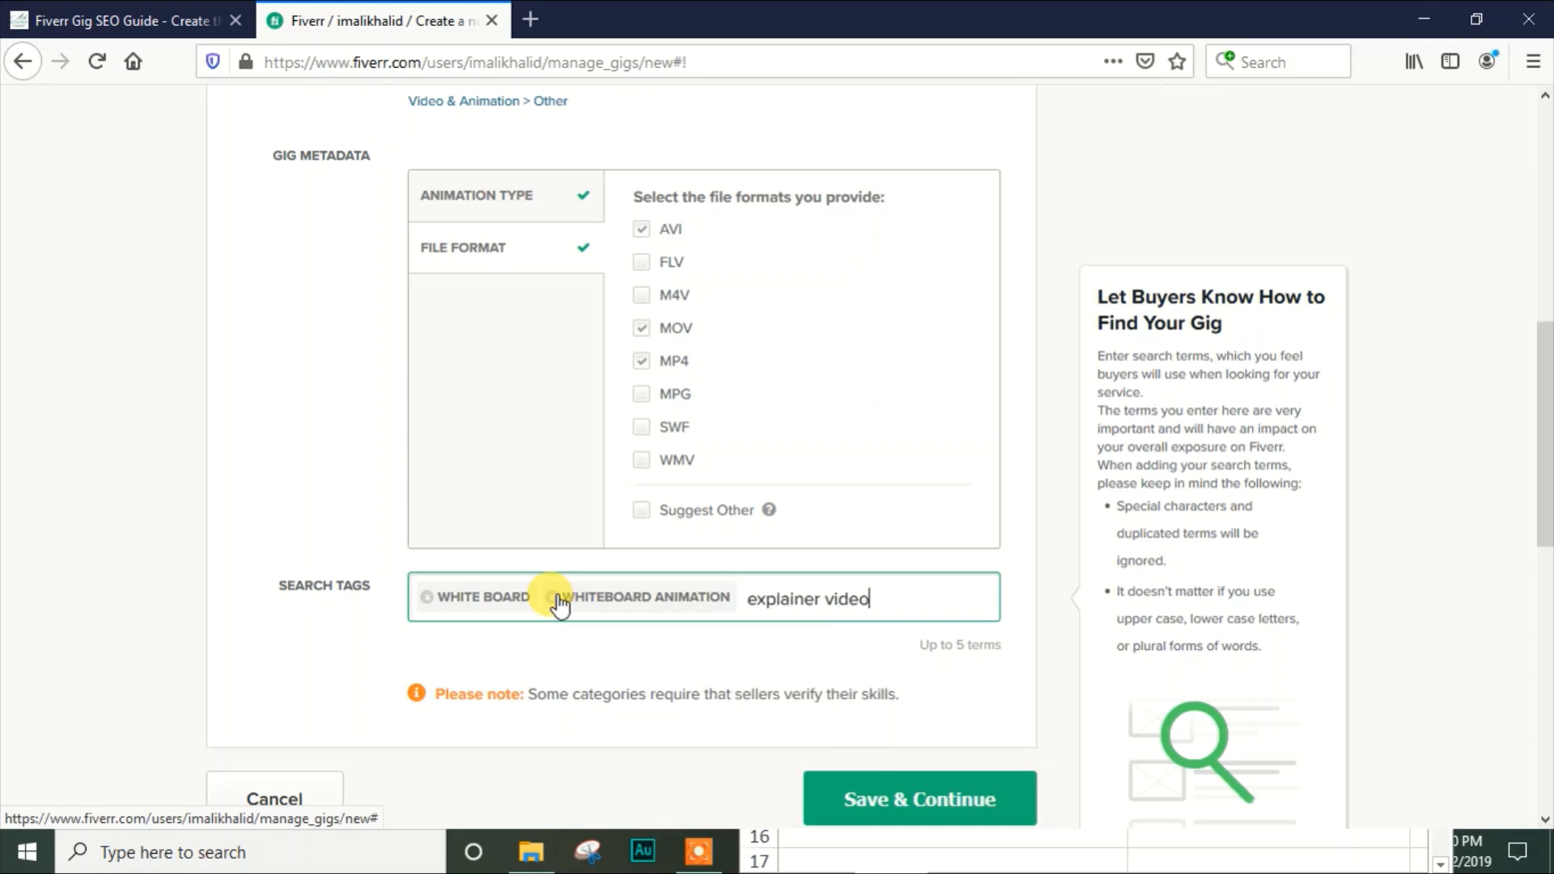
key("Return")
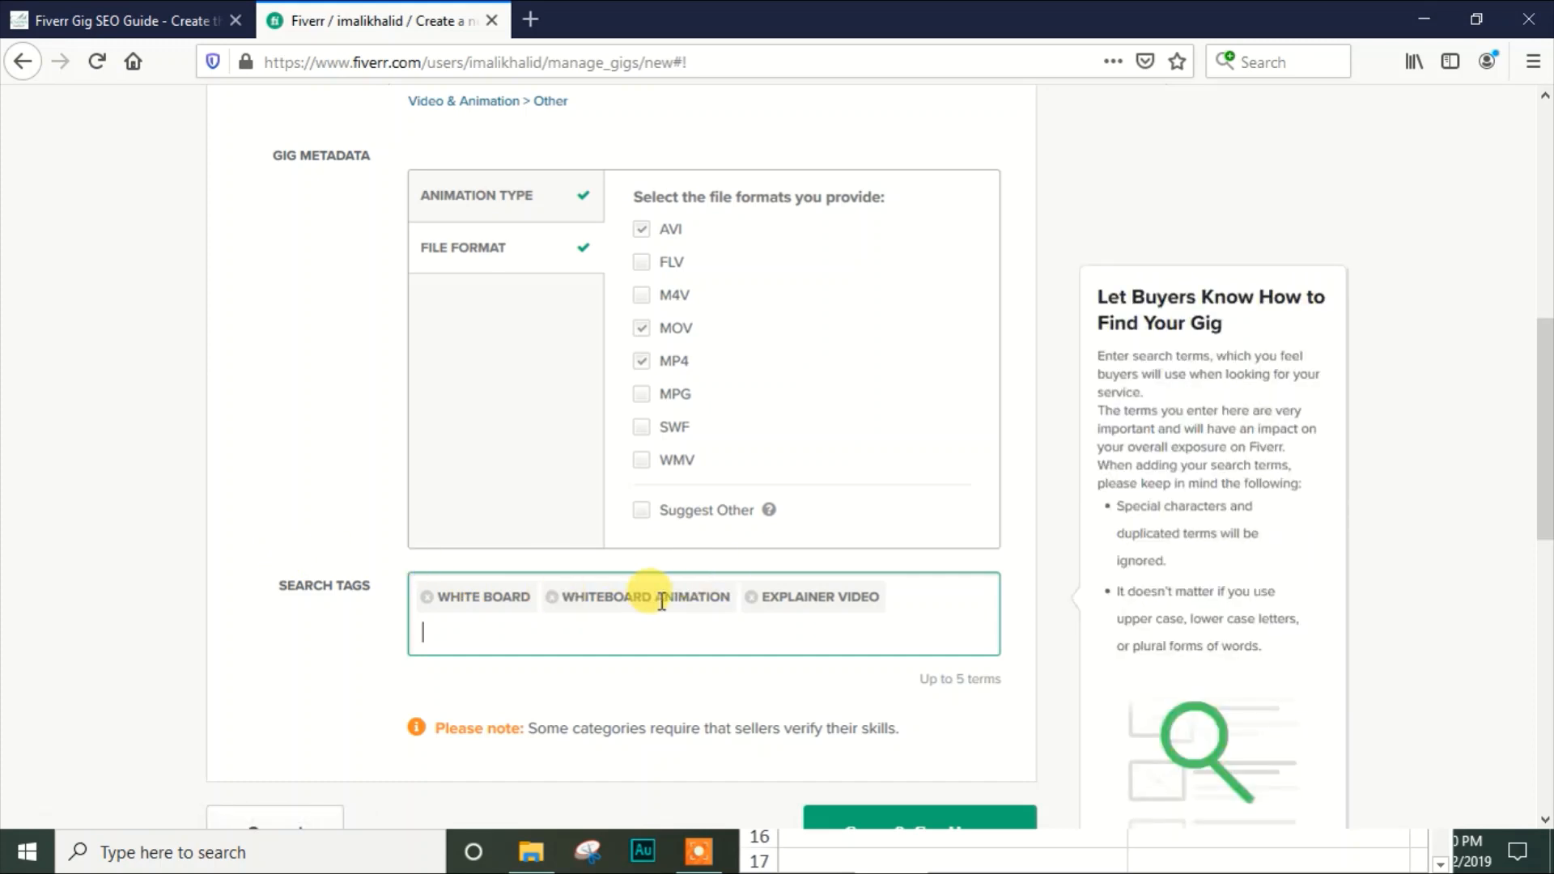
Add "videoscribe" and "business video" as the remaining search tags
type("videoscribe")
key("Return")
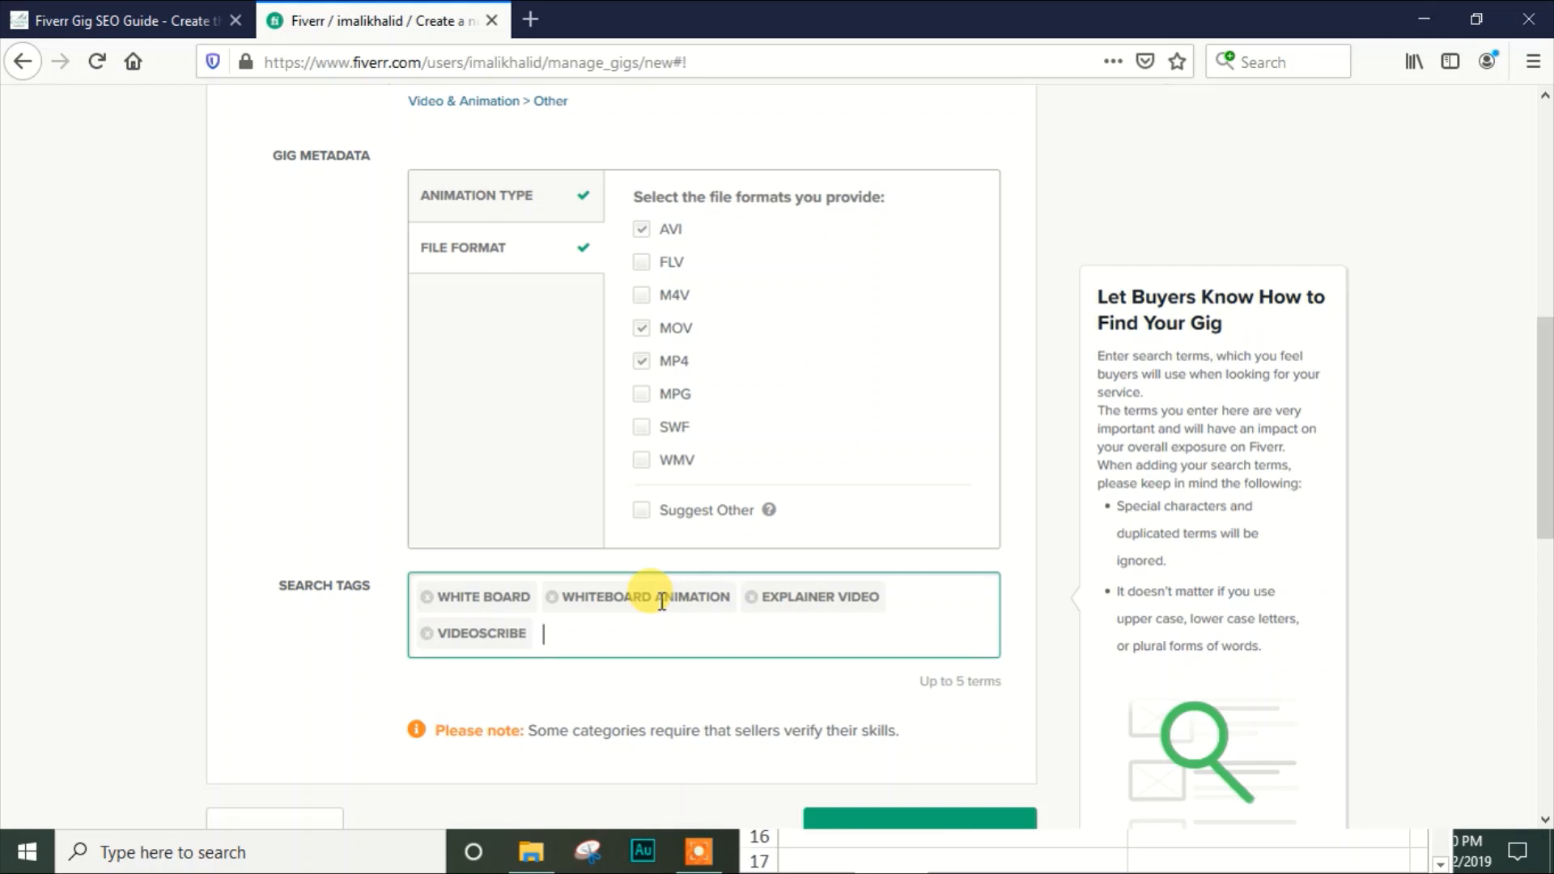
type("busi")
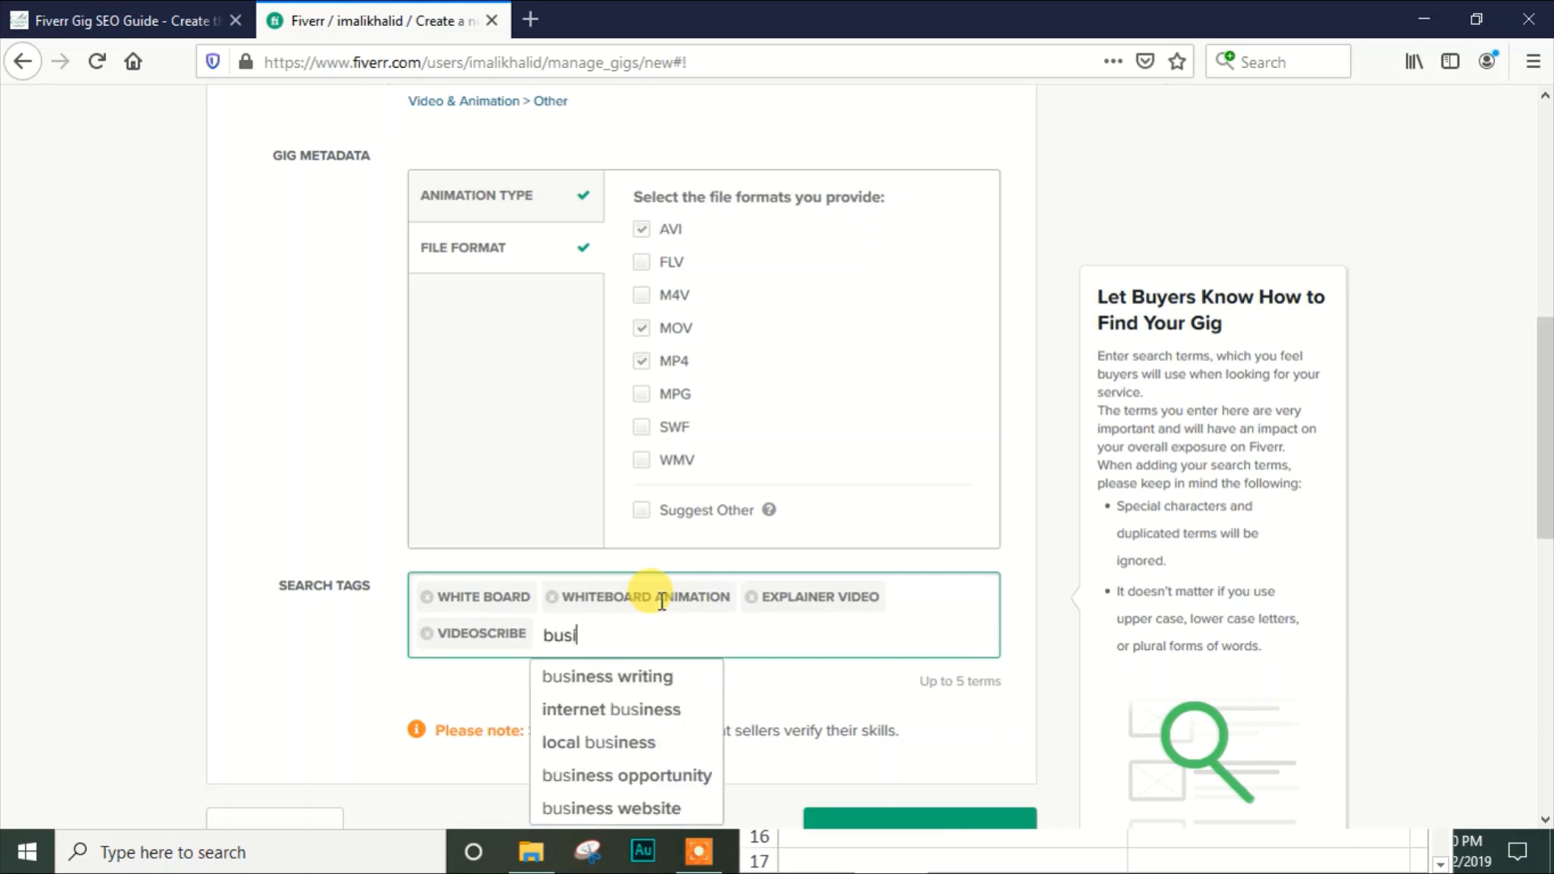
type("ness video")
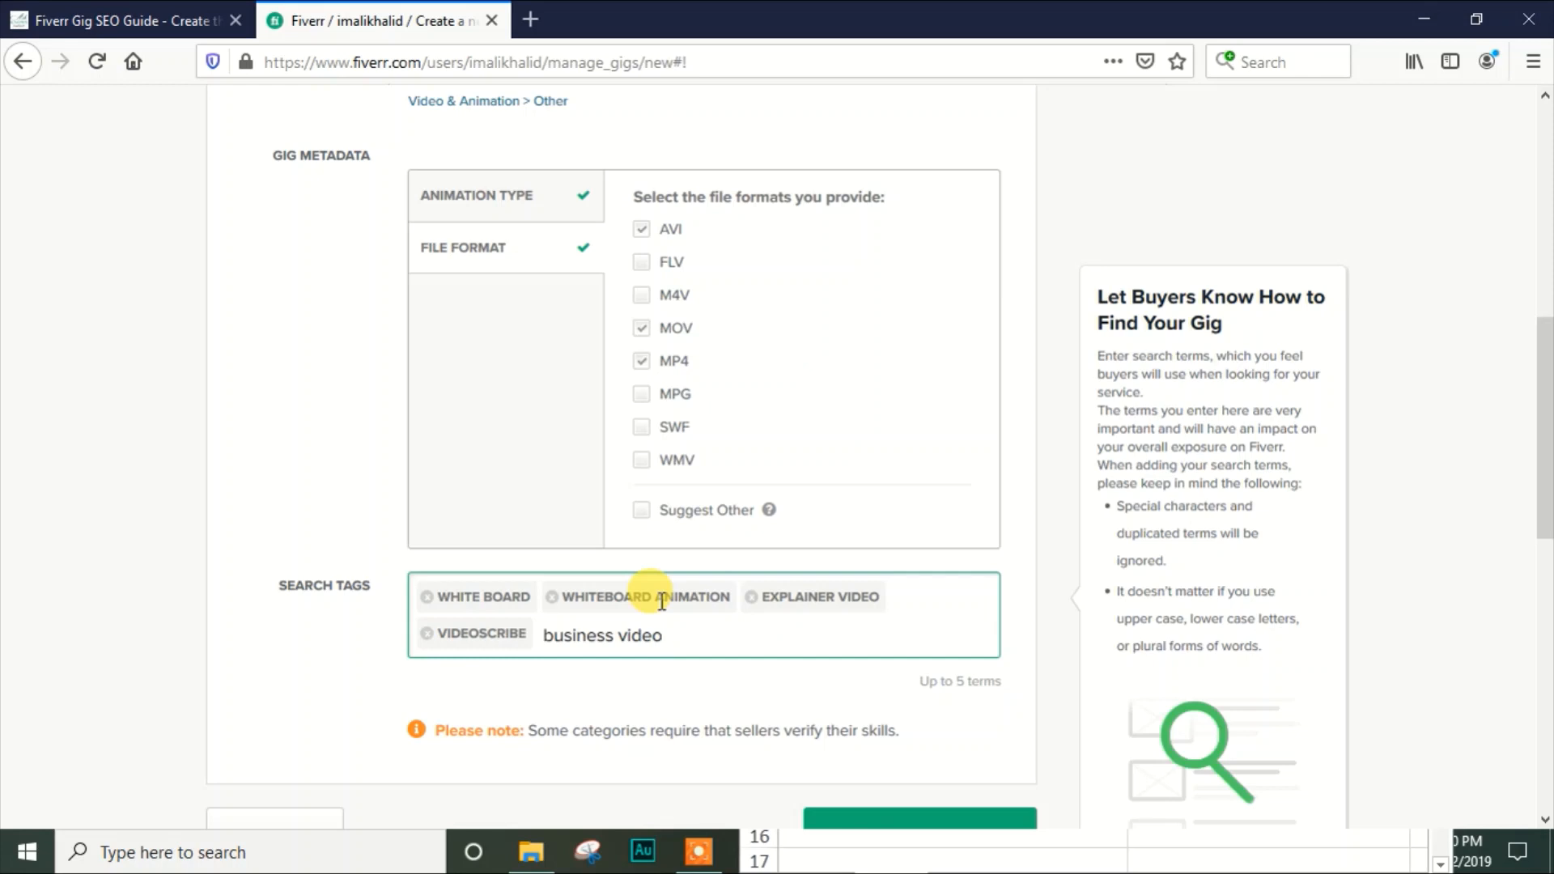
key("Return")
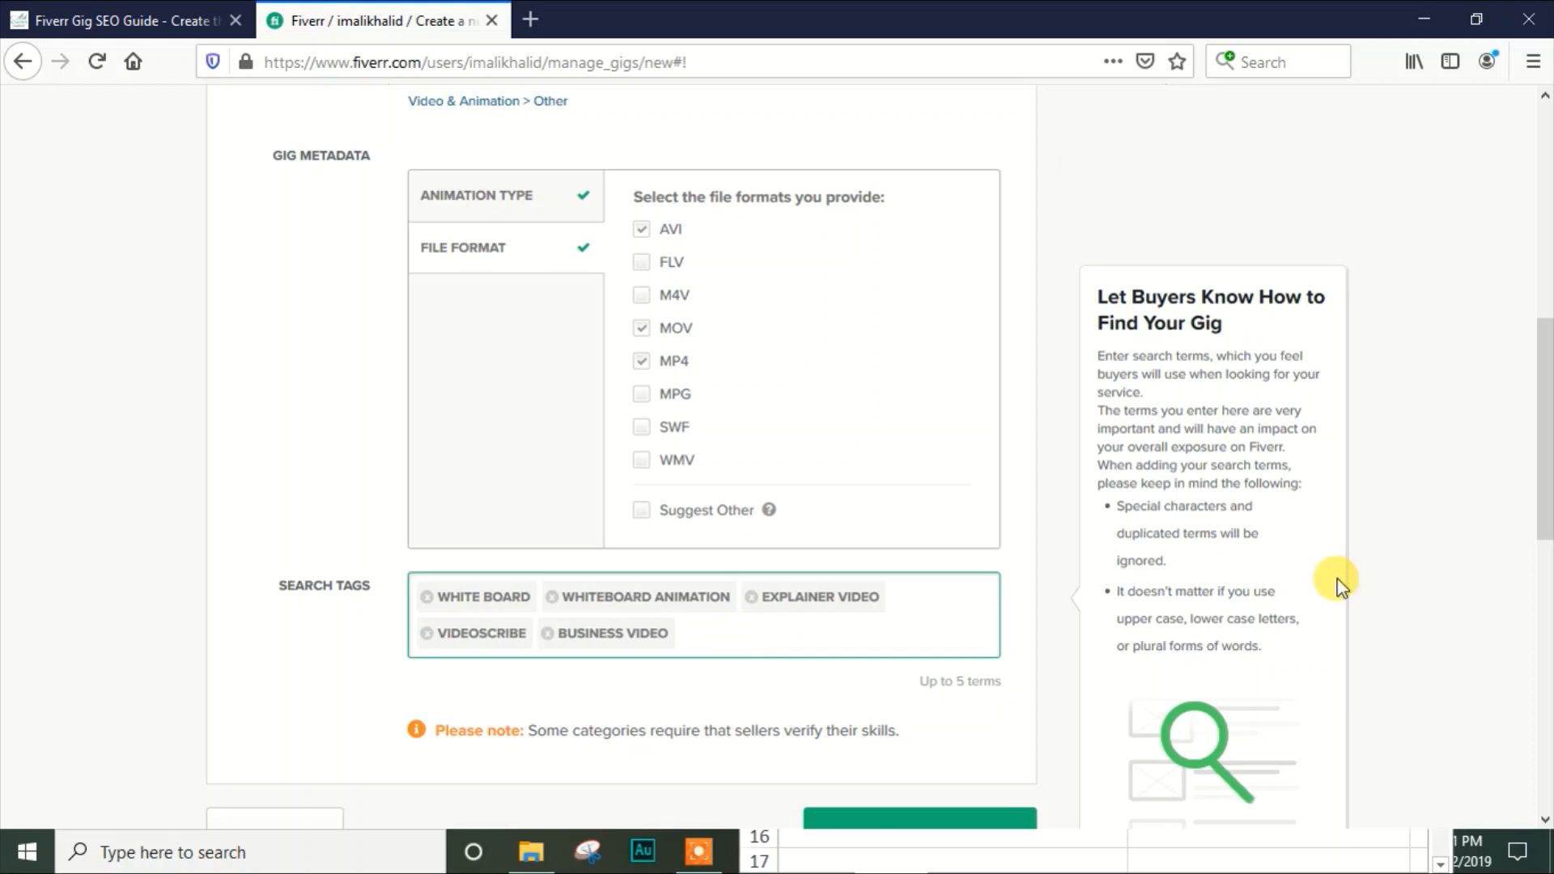
Save the gig overview and continue to the Pricing stage
left_click_drag(1540, 482, 1450, 531)
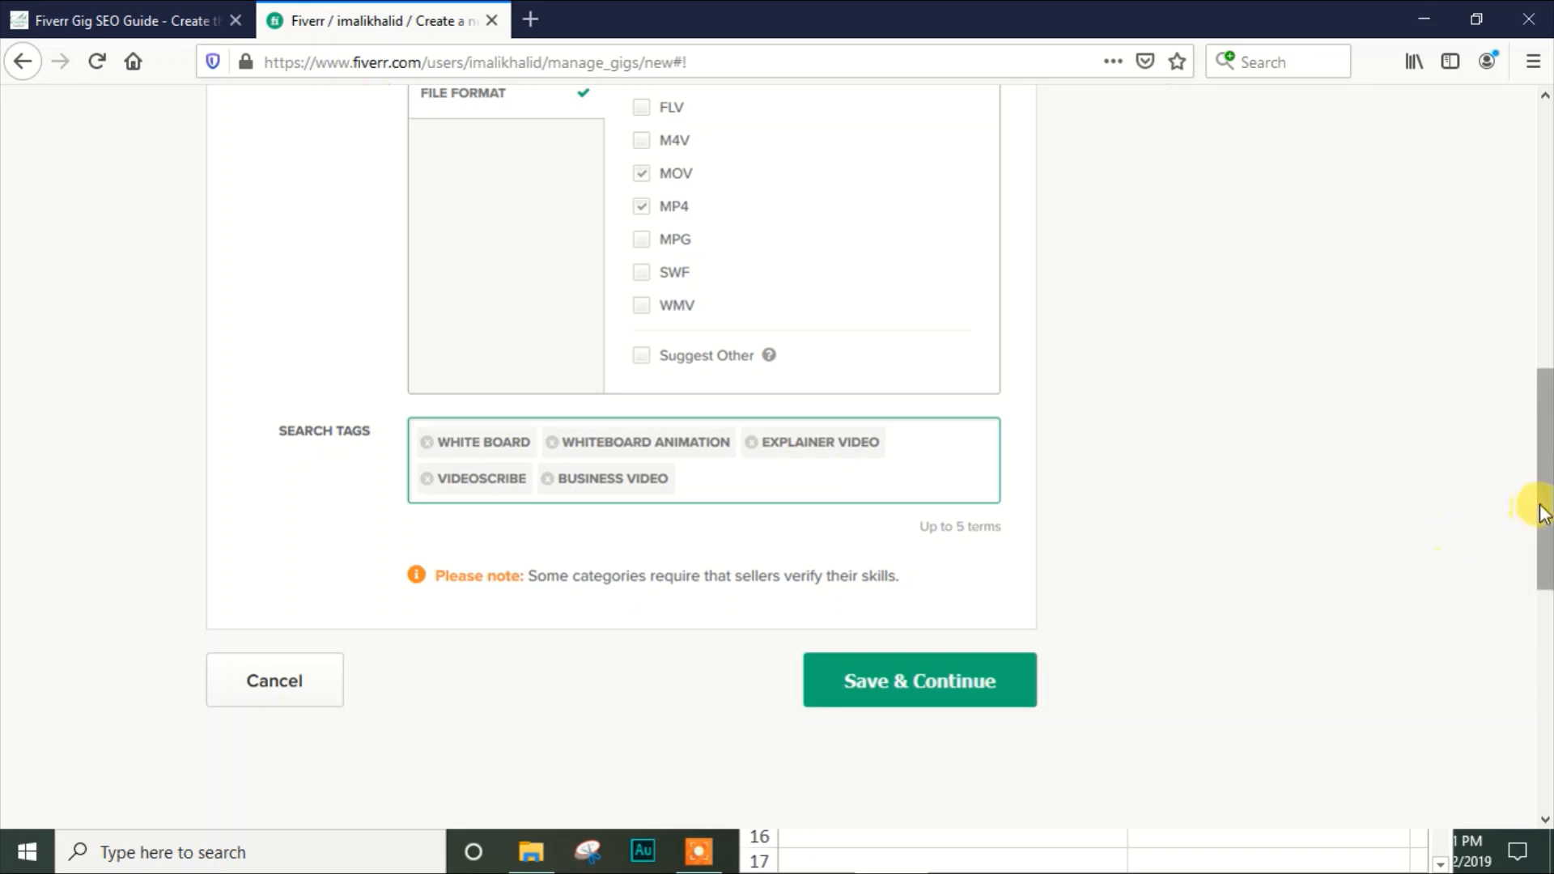
mouse_move(1542, 503)
left_mouse_down()
mouse_move(1544, 293)
mouse_move(1530, 522)
left_mouse_up()
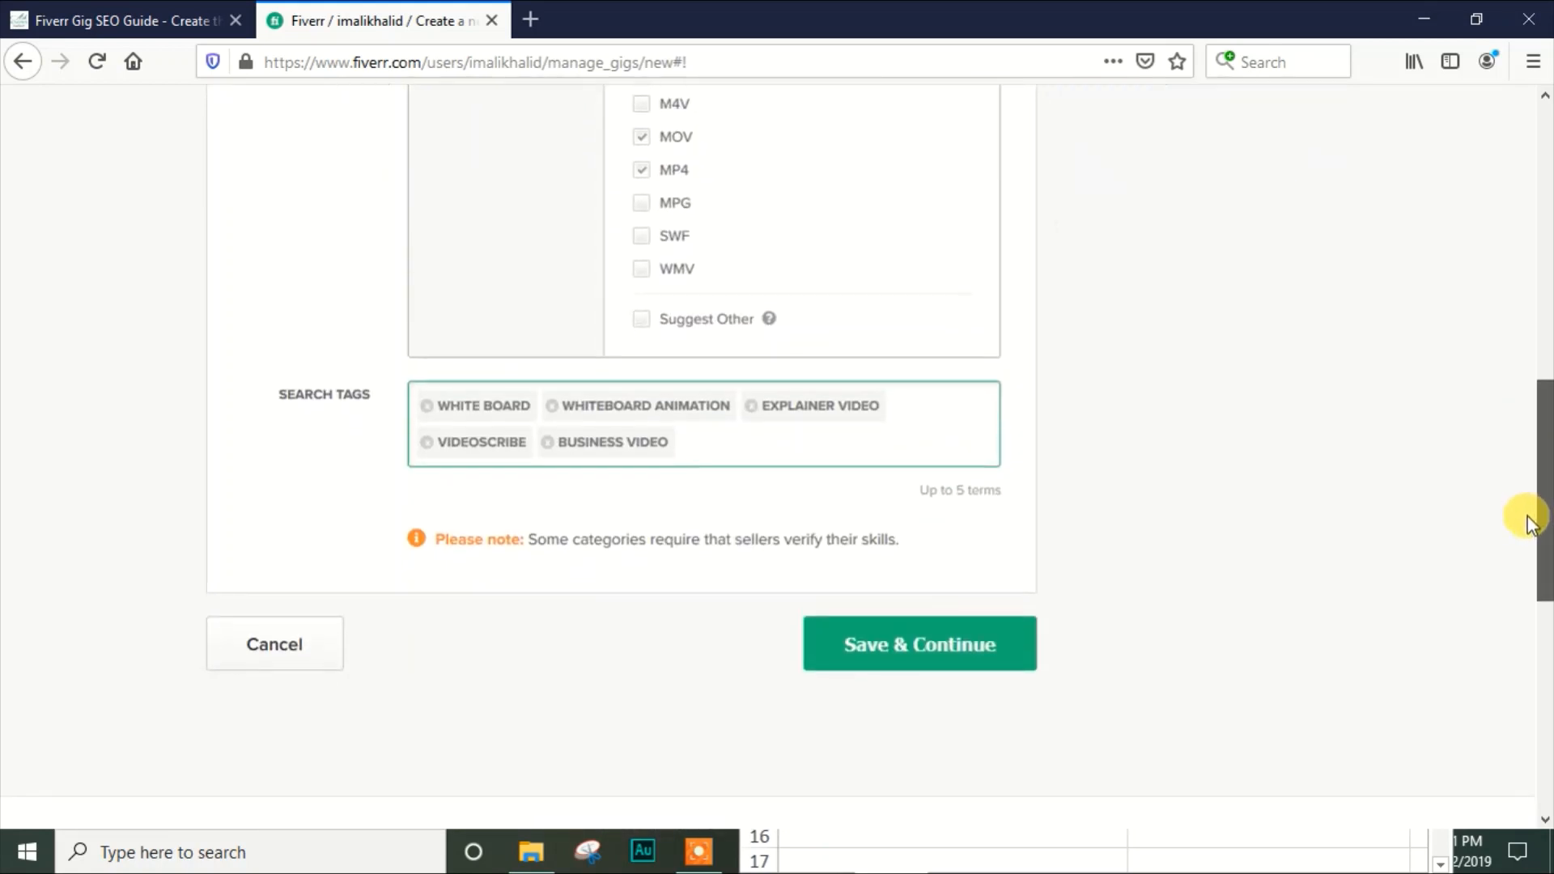
left_click(910, 657)
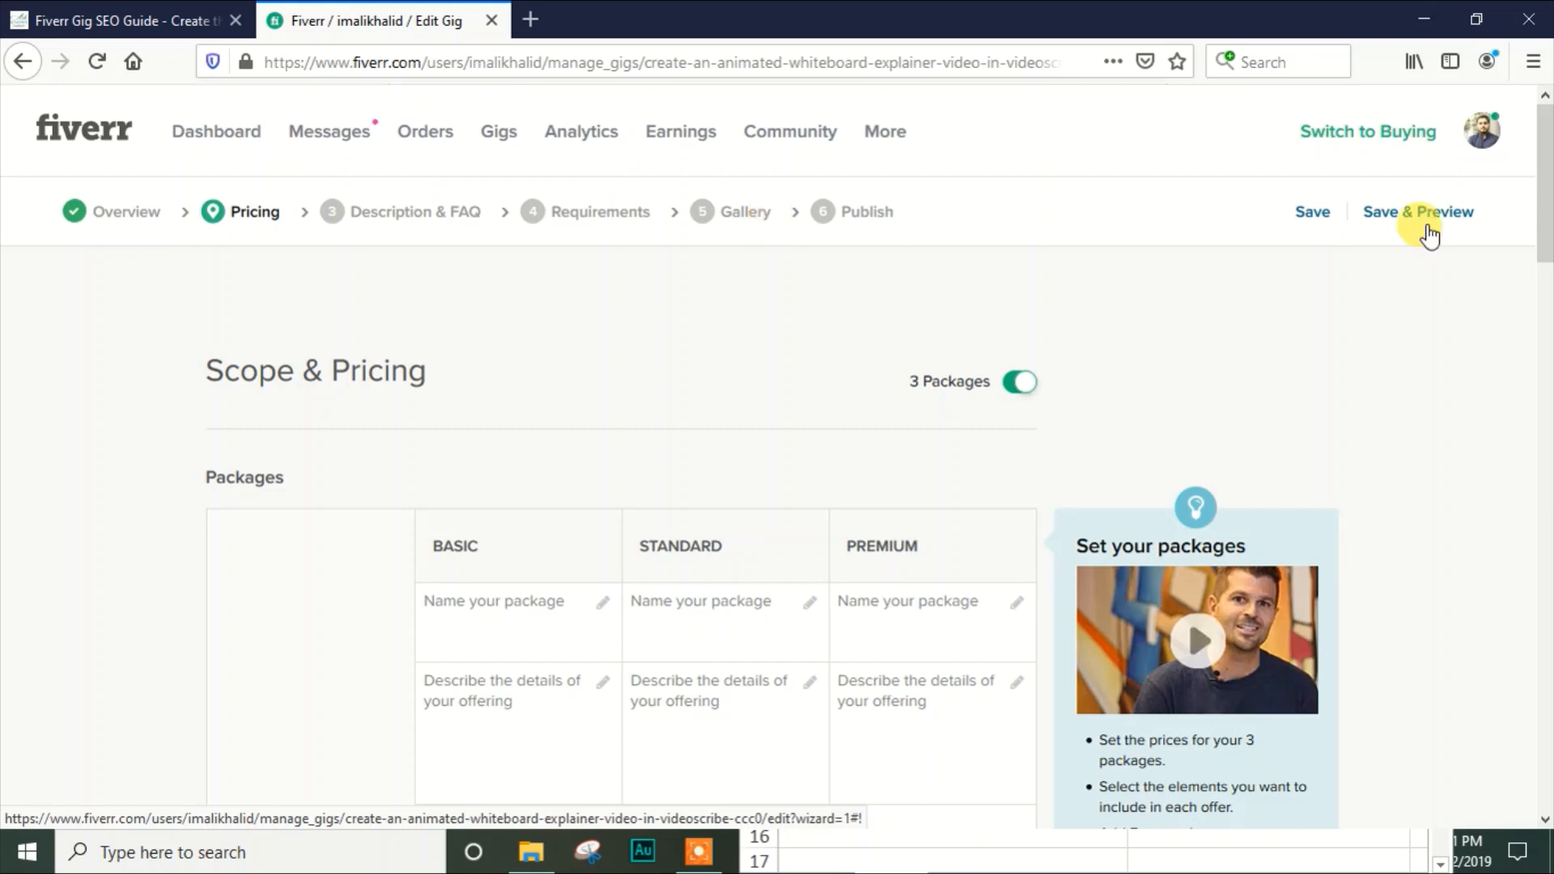
Name the Basic package "Starter Package" and the Standard package "Standard Package"
left_click_drag(1542, 180, 1538, 245)
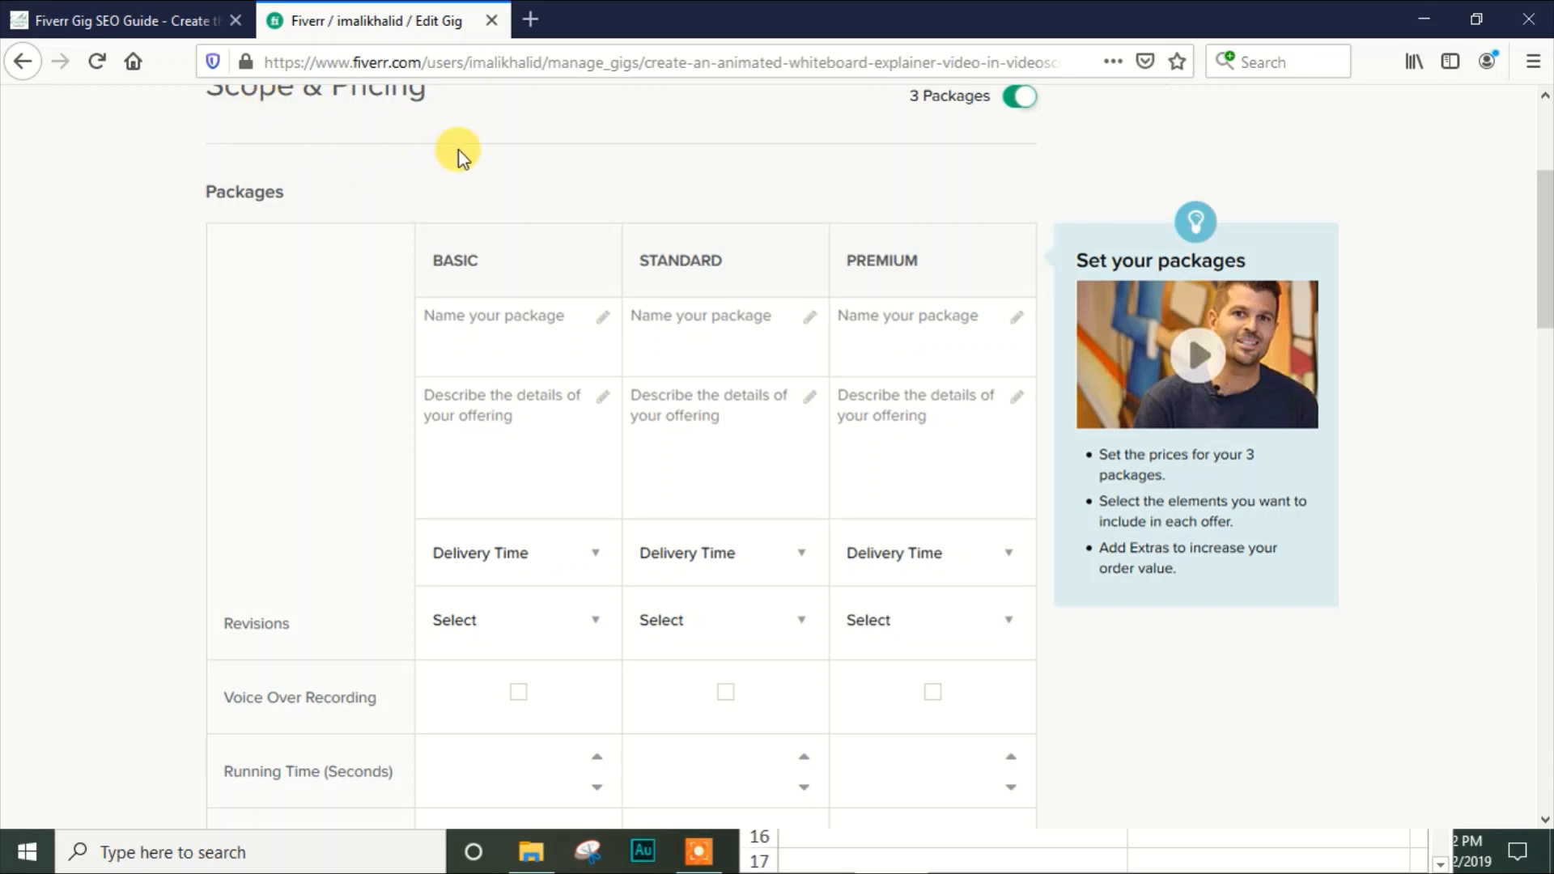
left_click(527, 328)
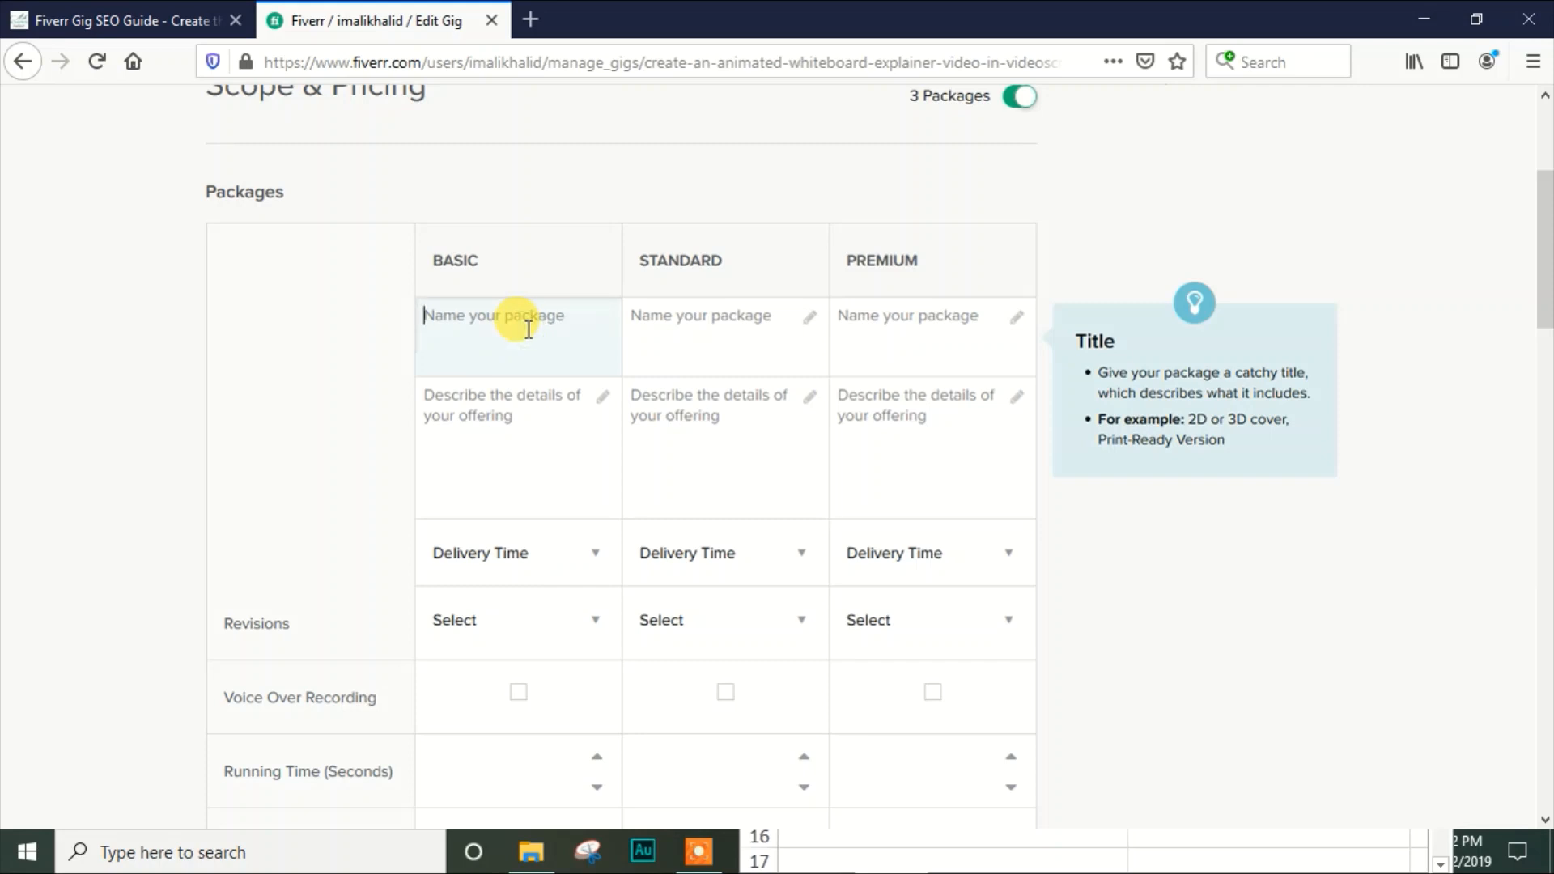
type("Starter Package")
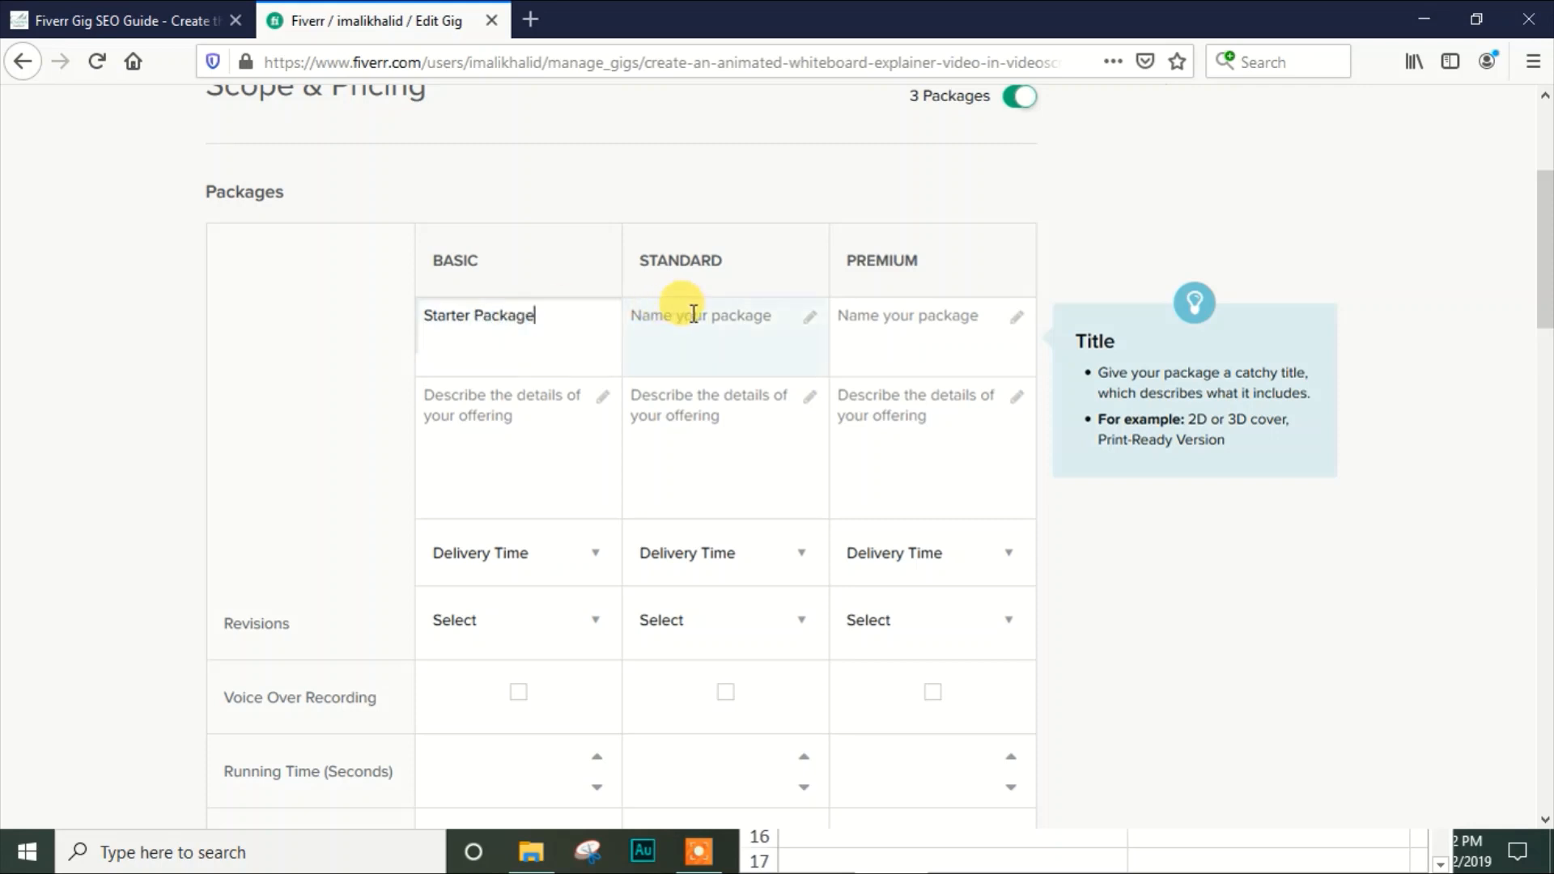
left_click(693, 314)
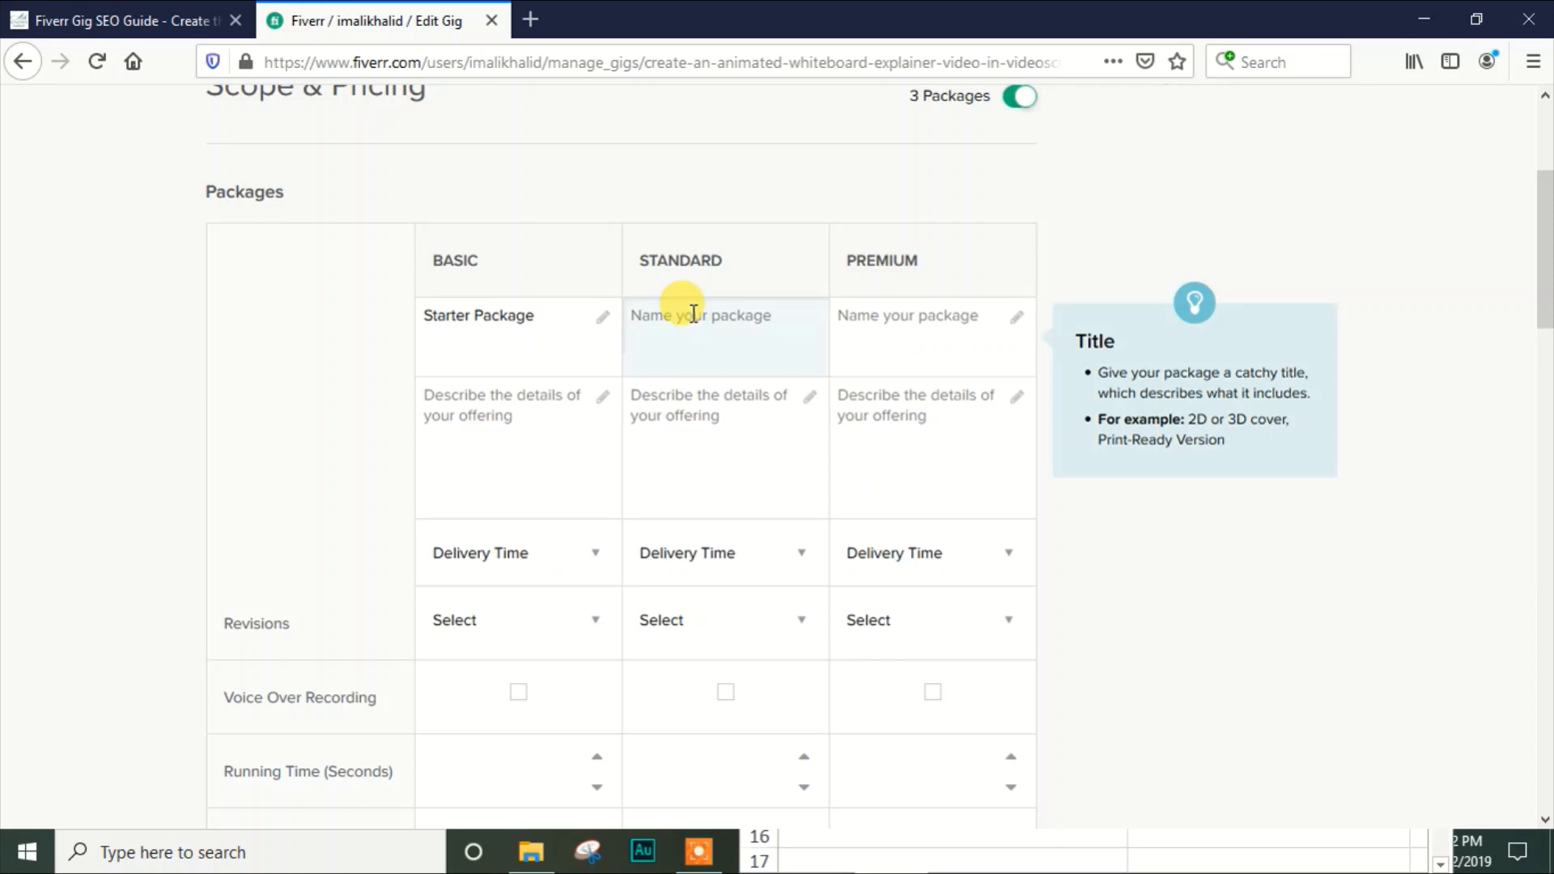
type("Standard Packa")
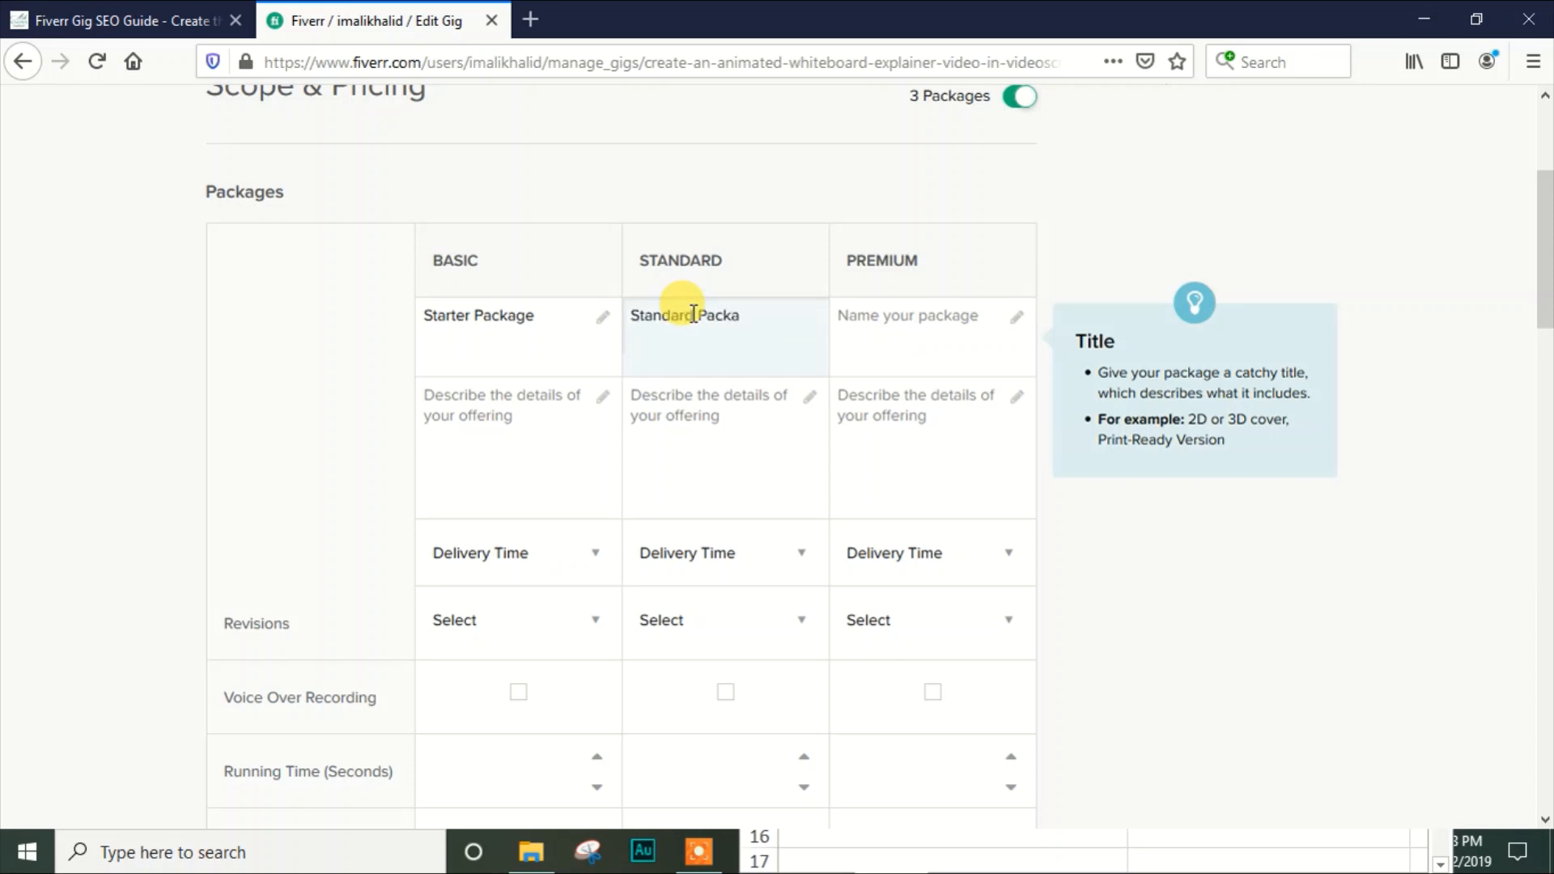
type("ge")
Name the Premium package "Premium Package"
left_click(850, 302)
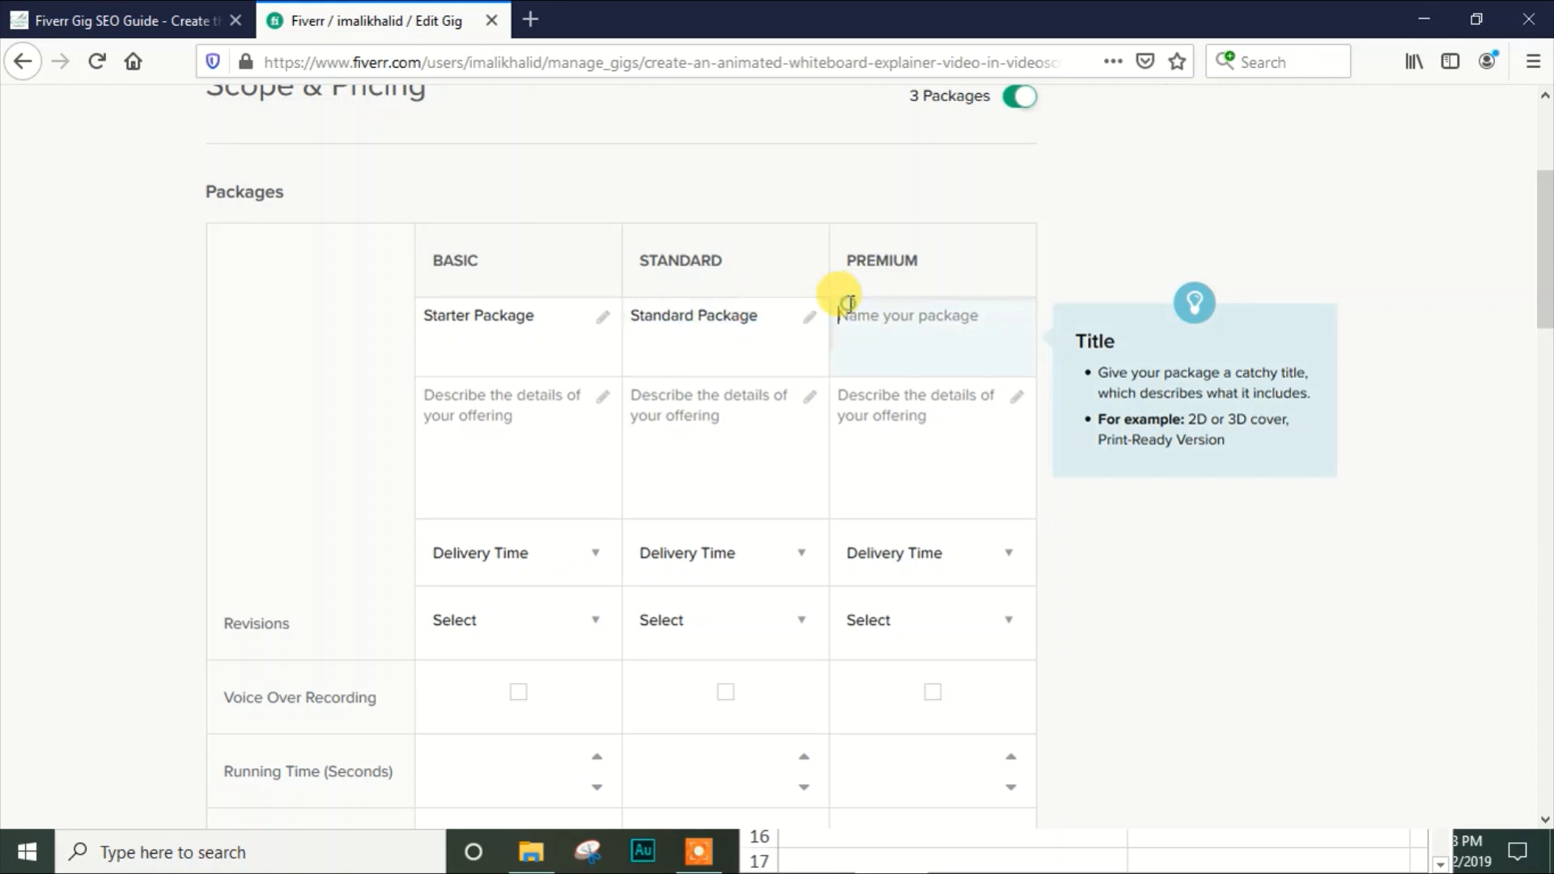
type("Pre")
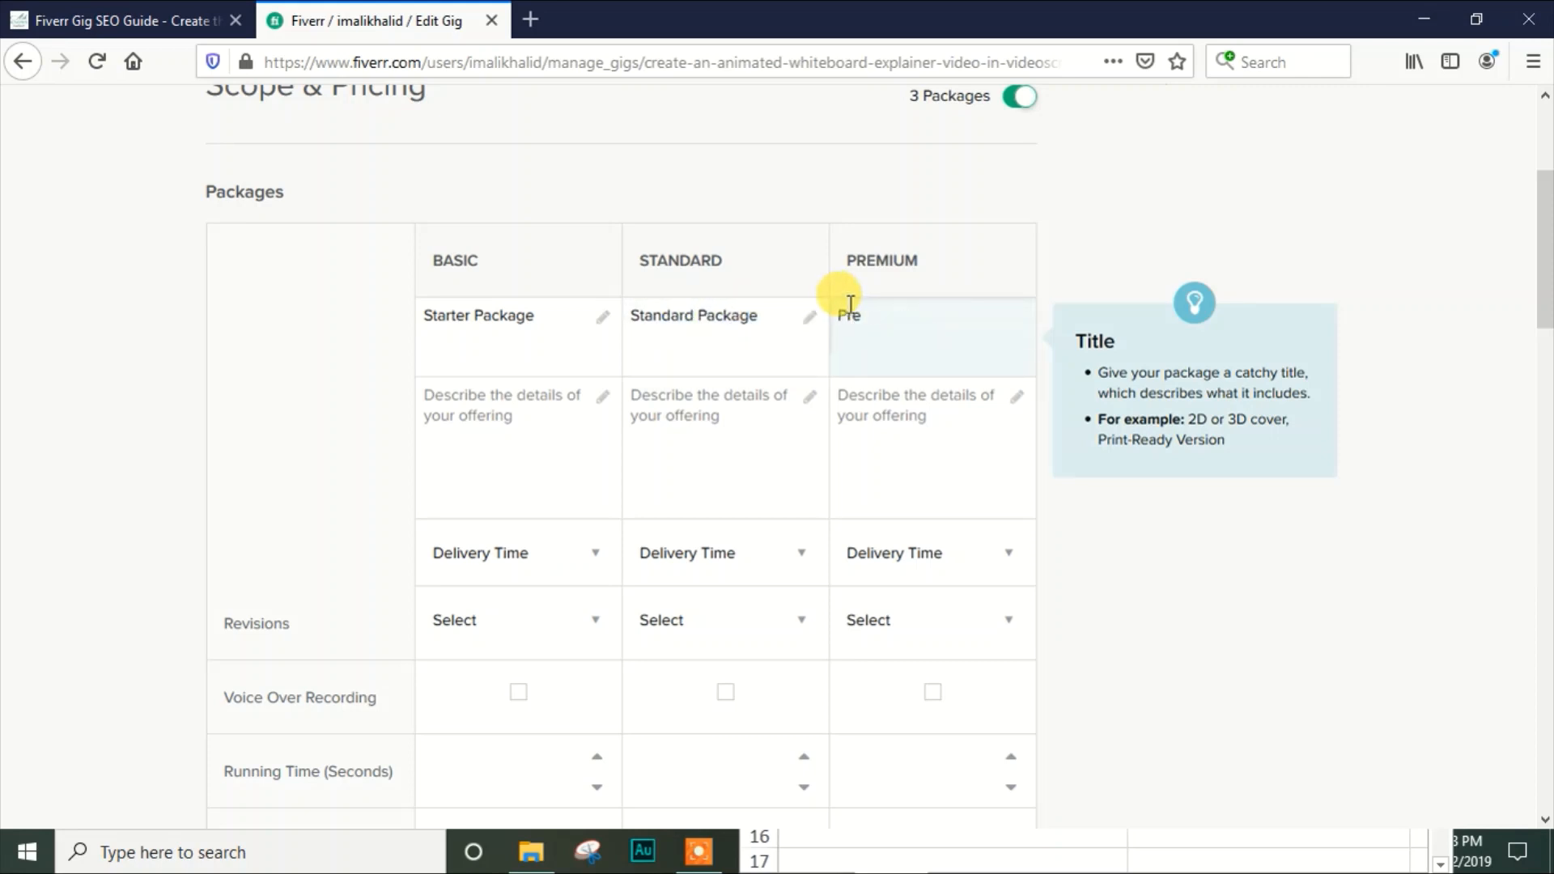
type("mium Package")
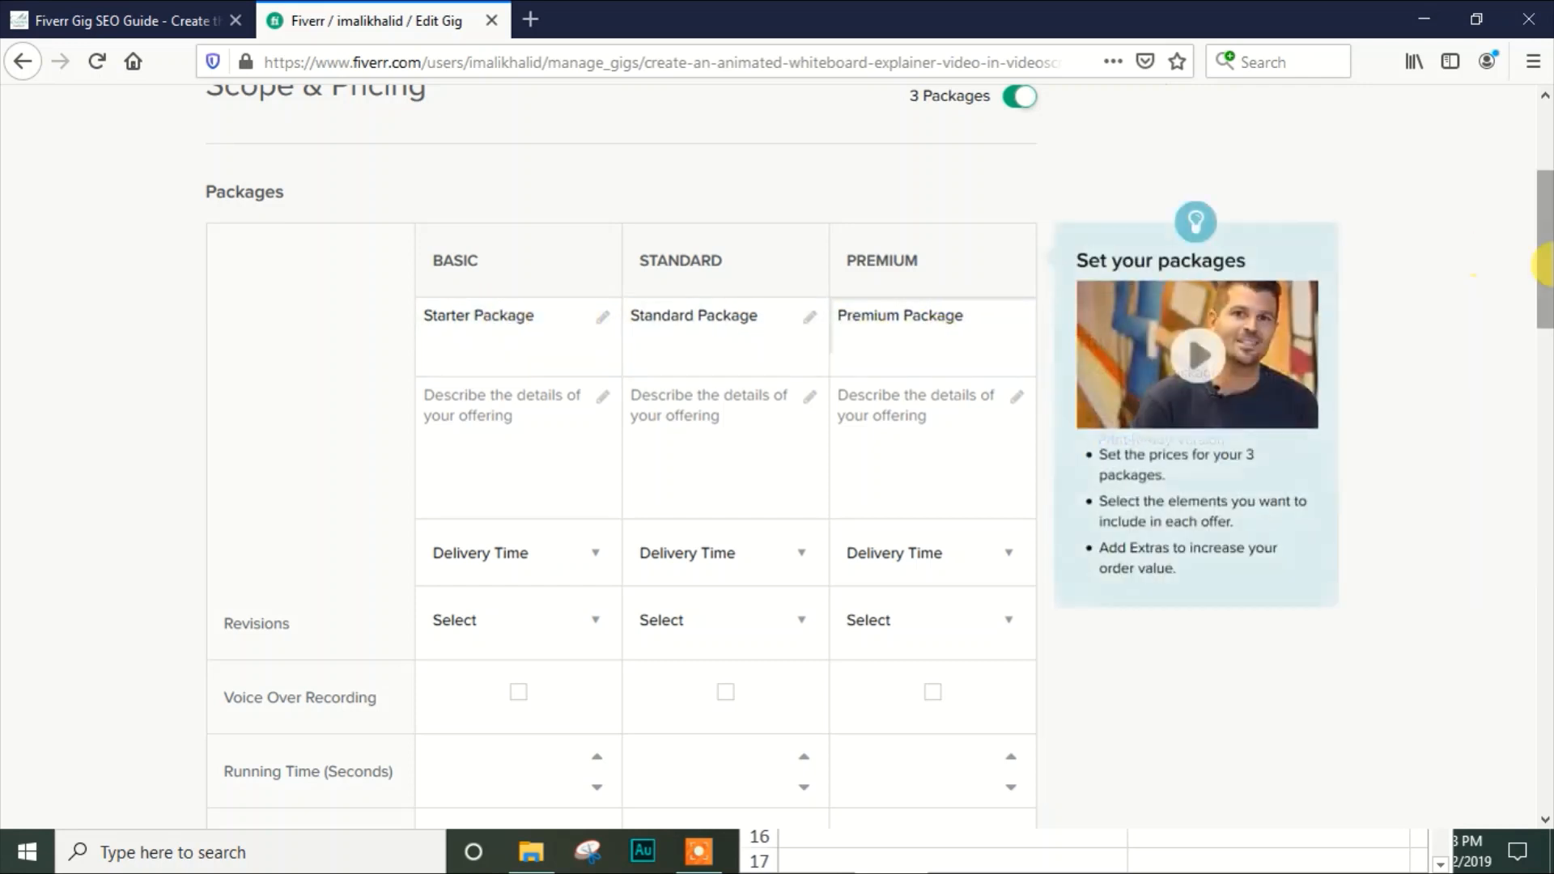
Describe the Basic package with the bulleted lines "50 Words", "30 Seconds Video" and "720p Resolution"
scroll(977, 294, "down", 2)
left_click(427, 274)
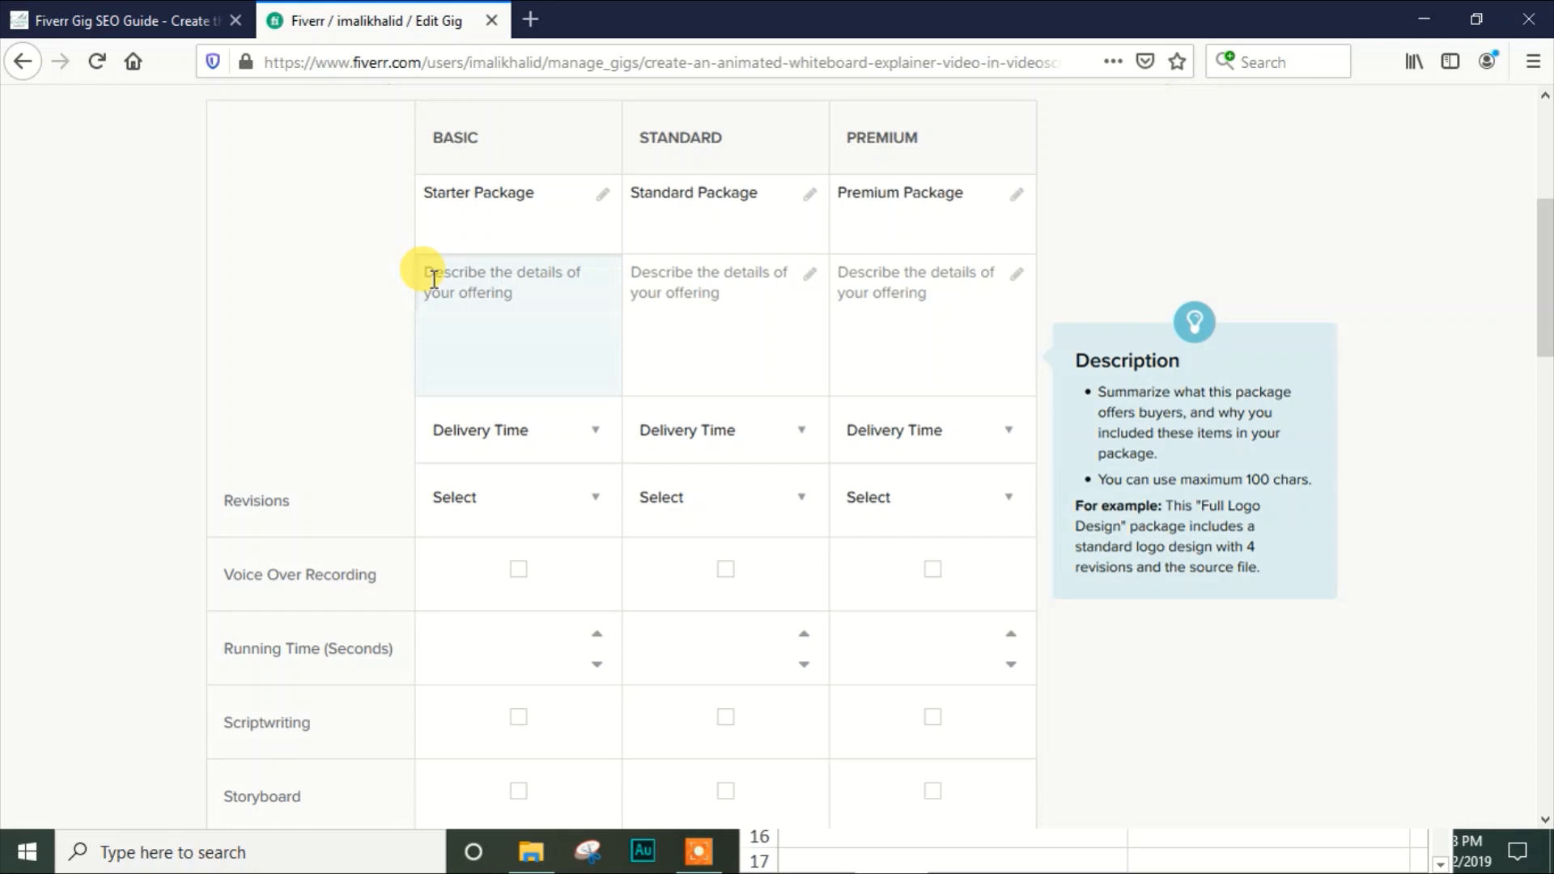
type("-")
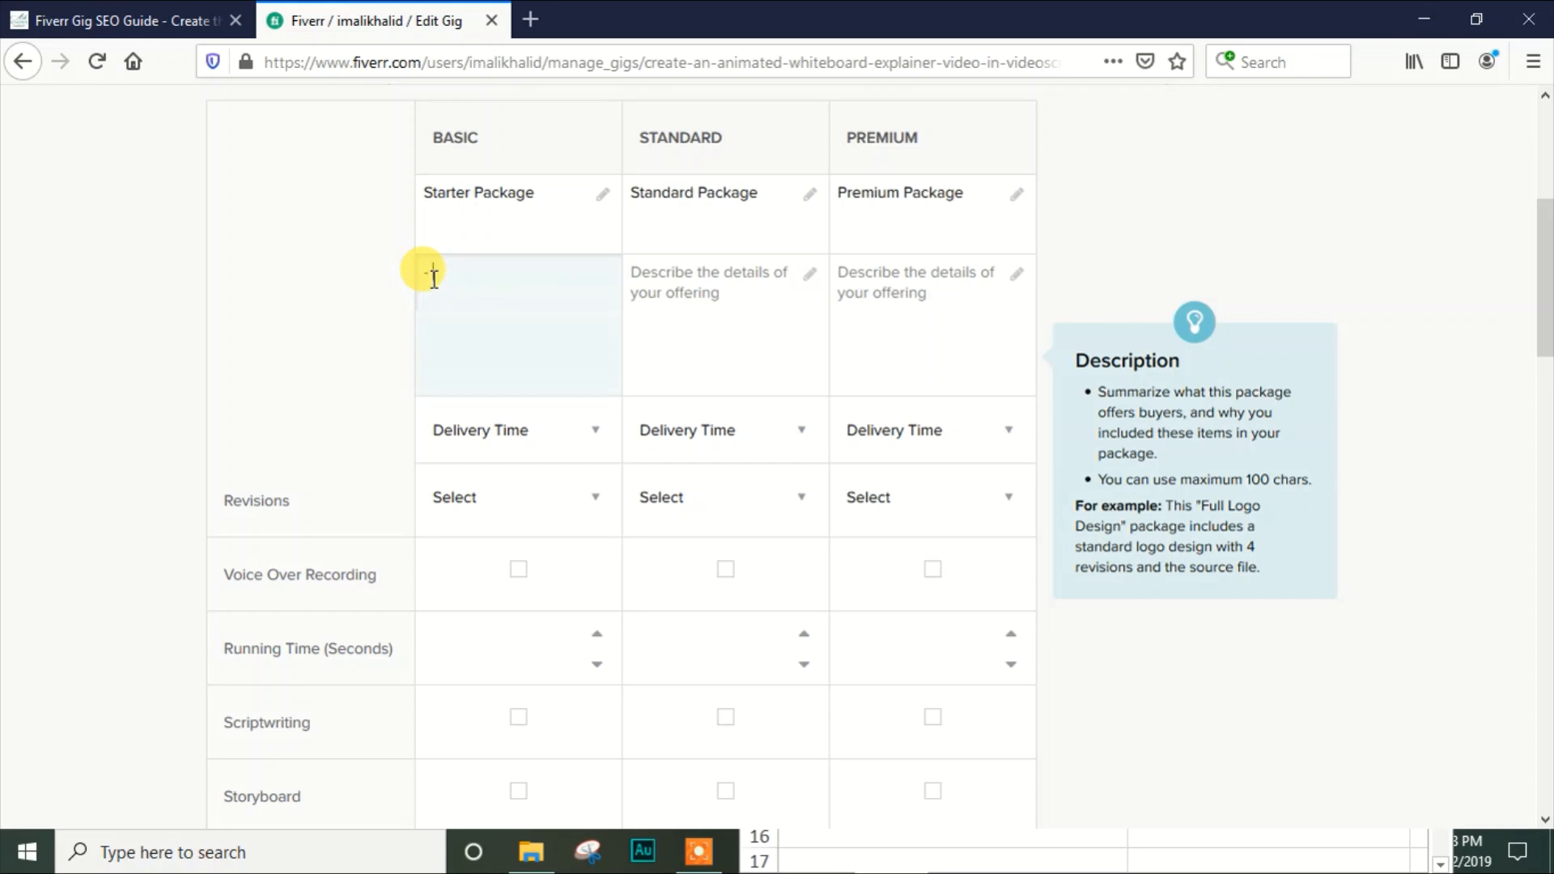
type("50 Words")
type("-")
type(" 30 Secon")
type("ds Video")
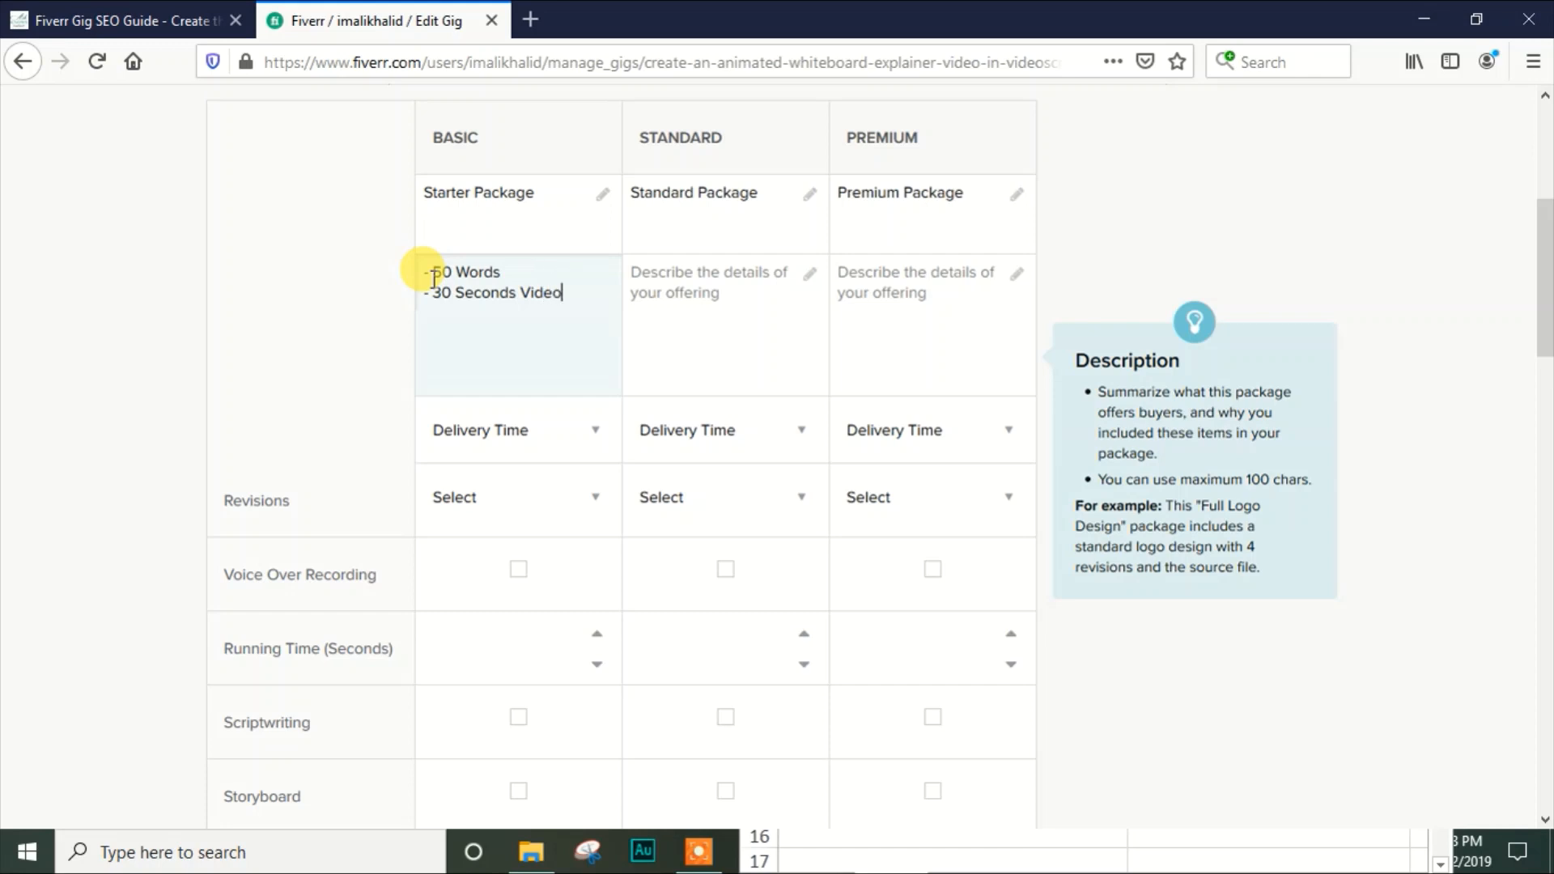
key("Return")
type("-")
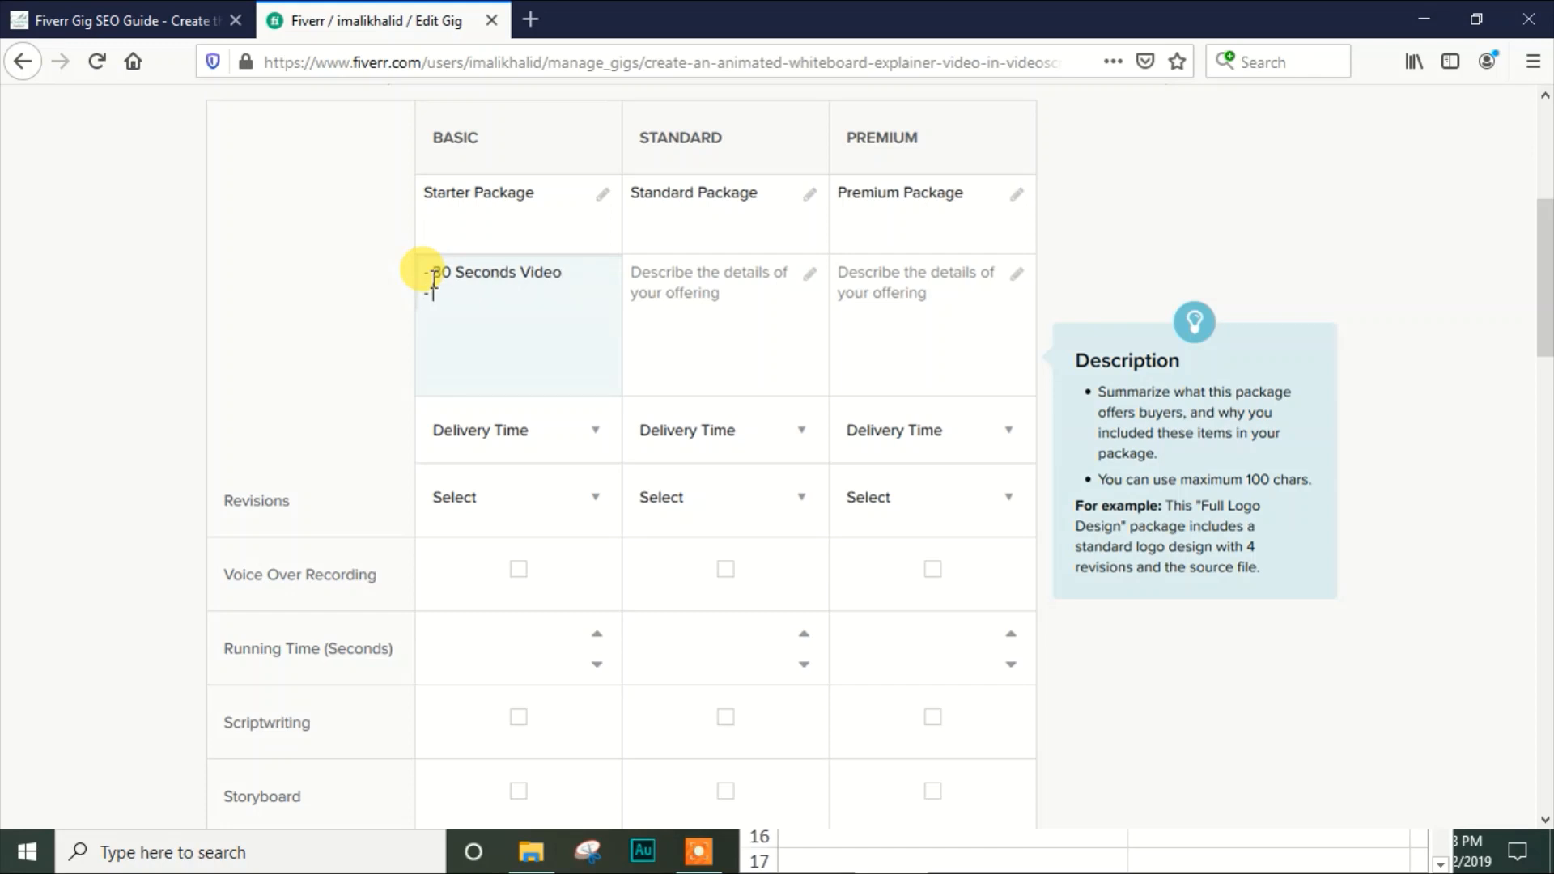
type(" 720p Resolution")
key("Return")
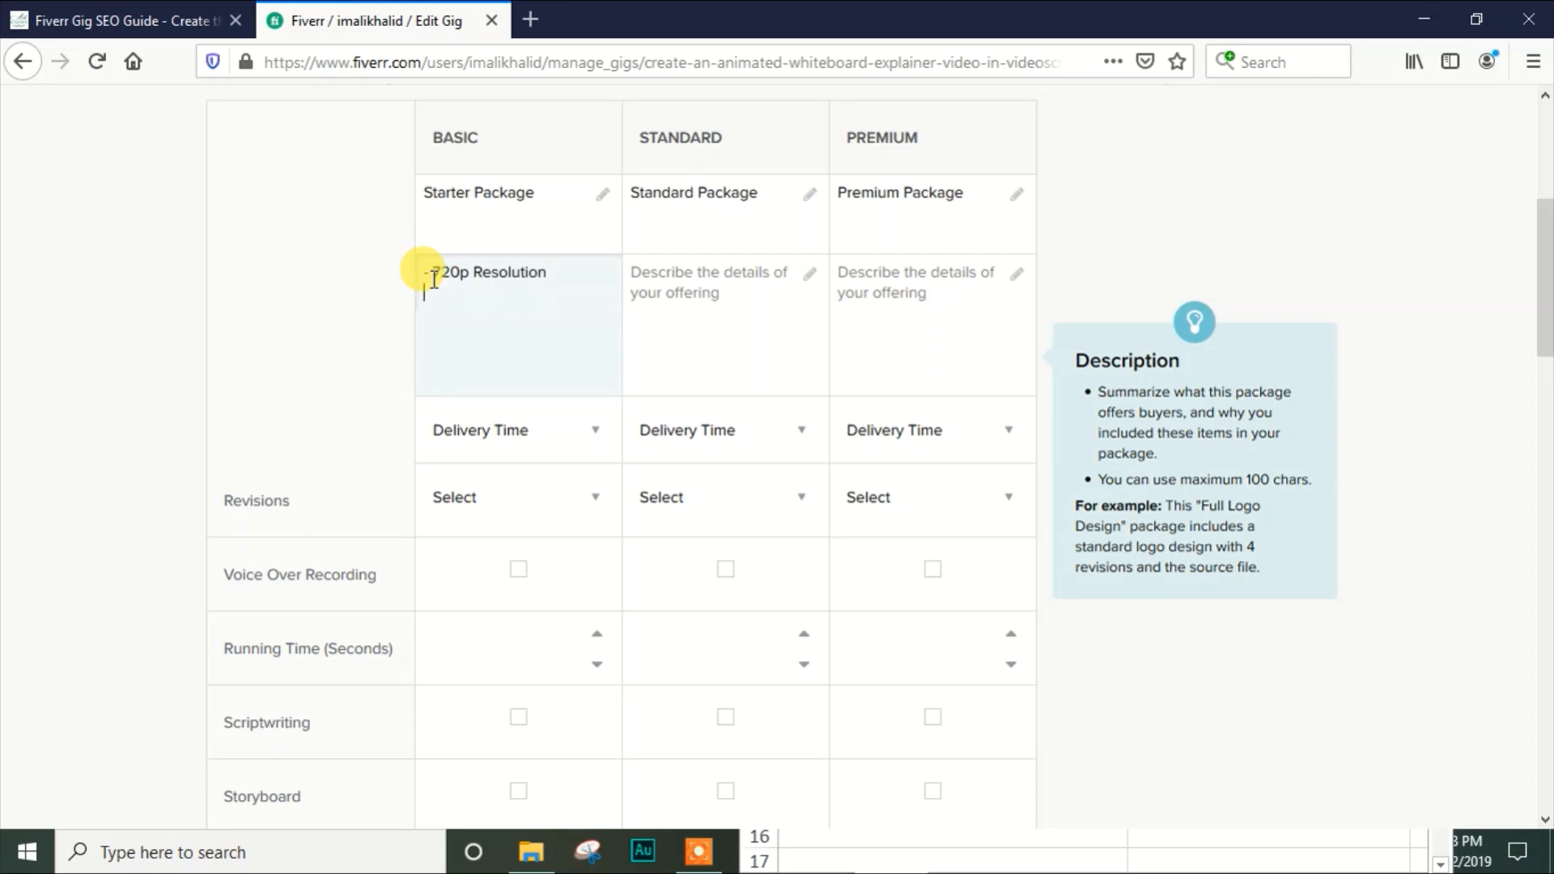
Add the bulleted line "Royalty-Free Background Music" to the end of the Basic package description
type("- BAck")
key("BackSpace")
key("BackSpace")
key("BackSpace")
key("BackSpace")
type("Royality-Fr")
type("Backgound")
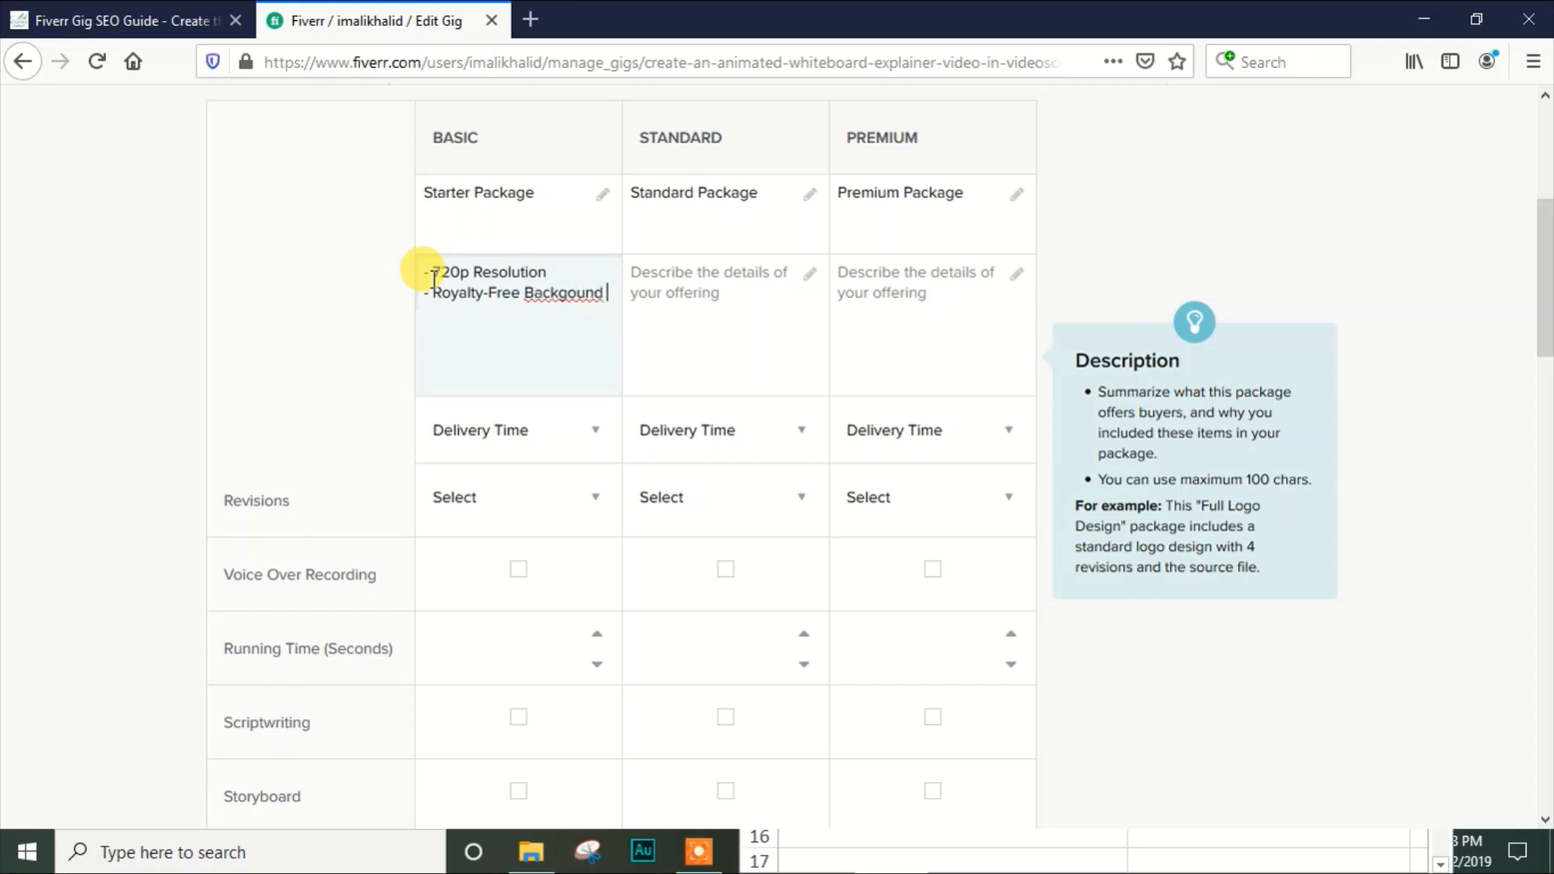
key("BackSpace")
key("BackSpace")
key("BackSpace")
key("BackSpace")
type("round Music")
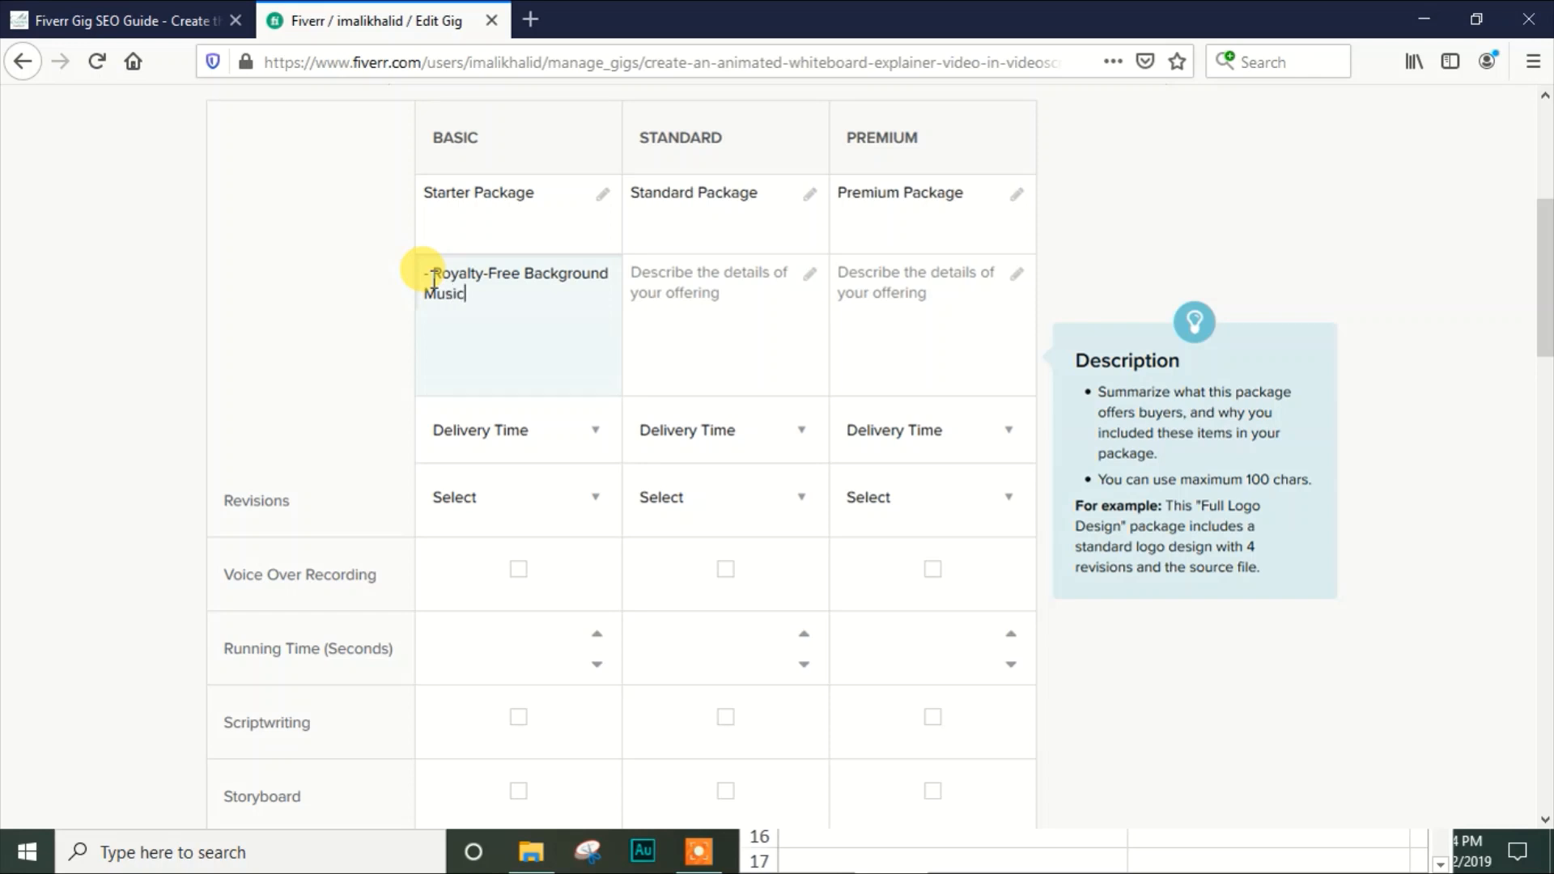
Review all the lines of the Basic package description from the word count to the background music
key("ctrl+Home")
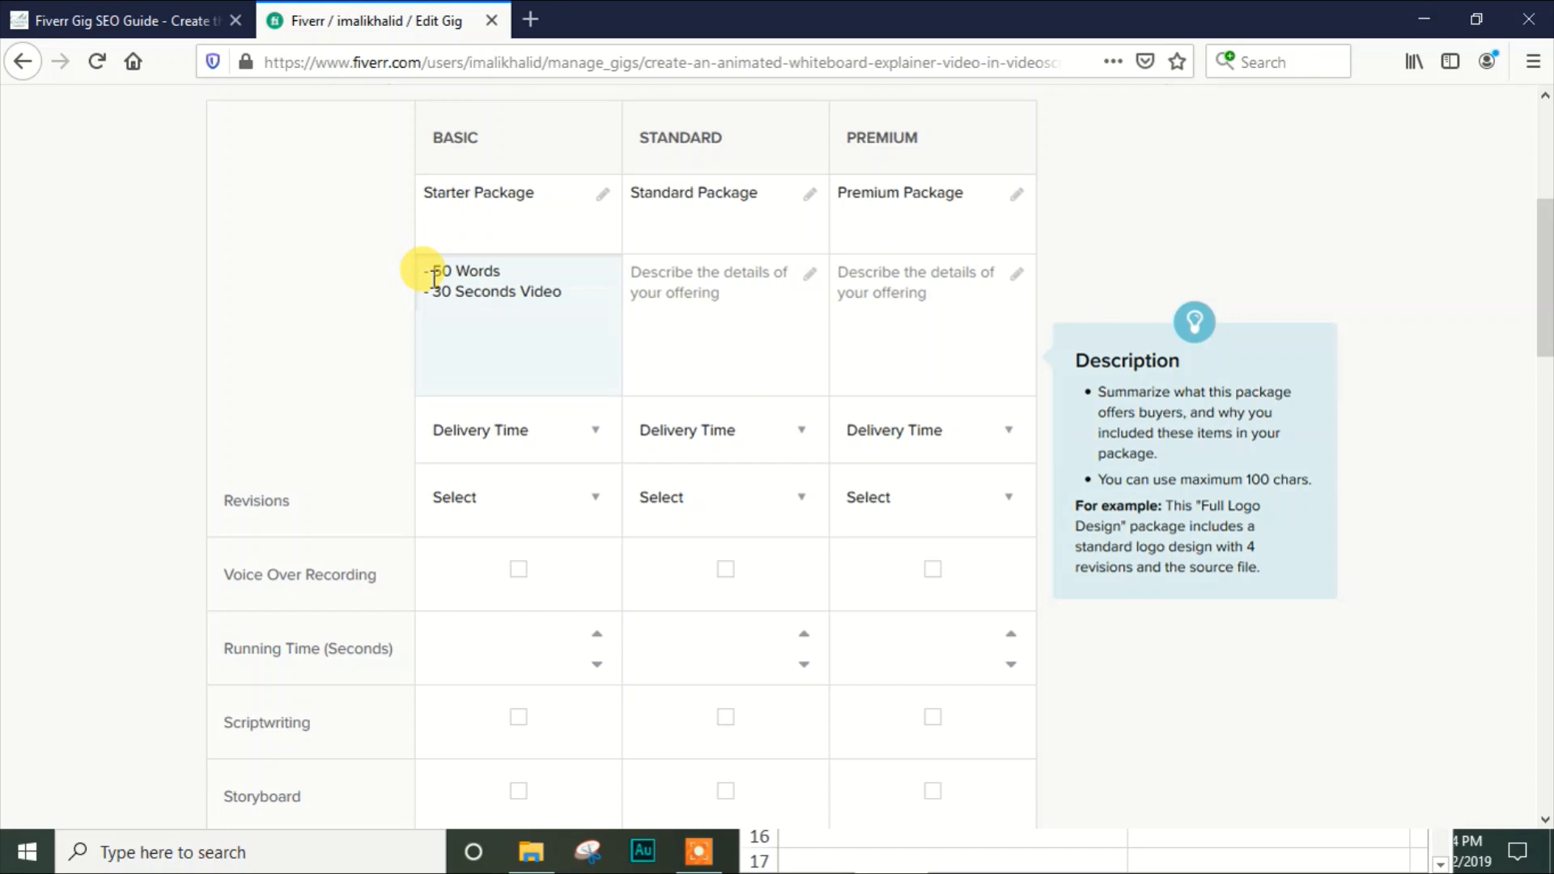
scroll(434, 277, "down", 1)
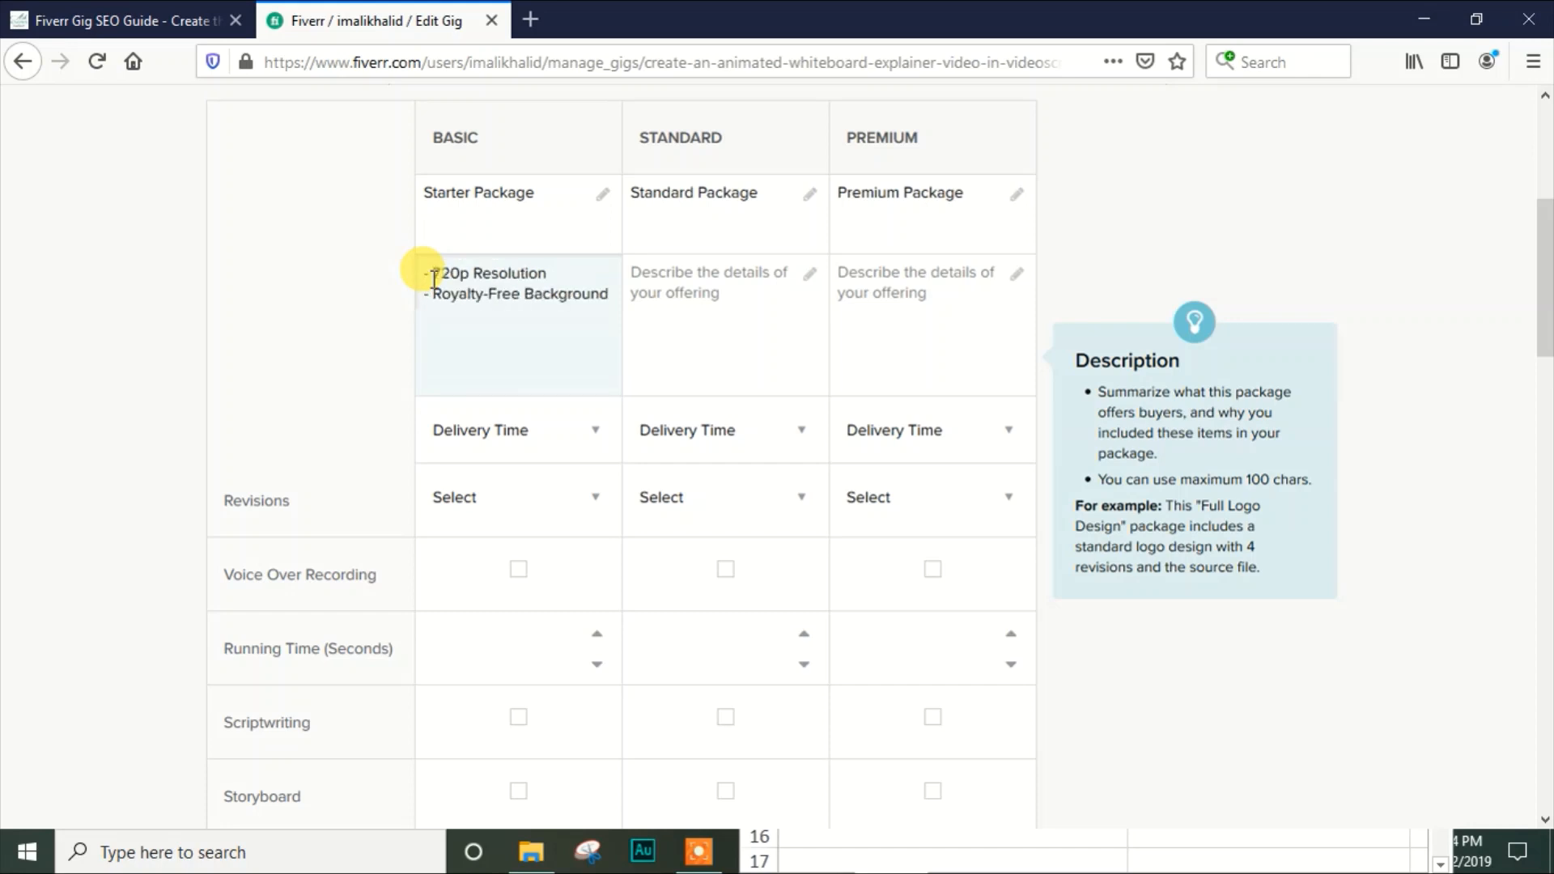
scroll(435, 278, "down", 1)
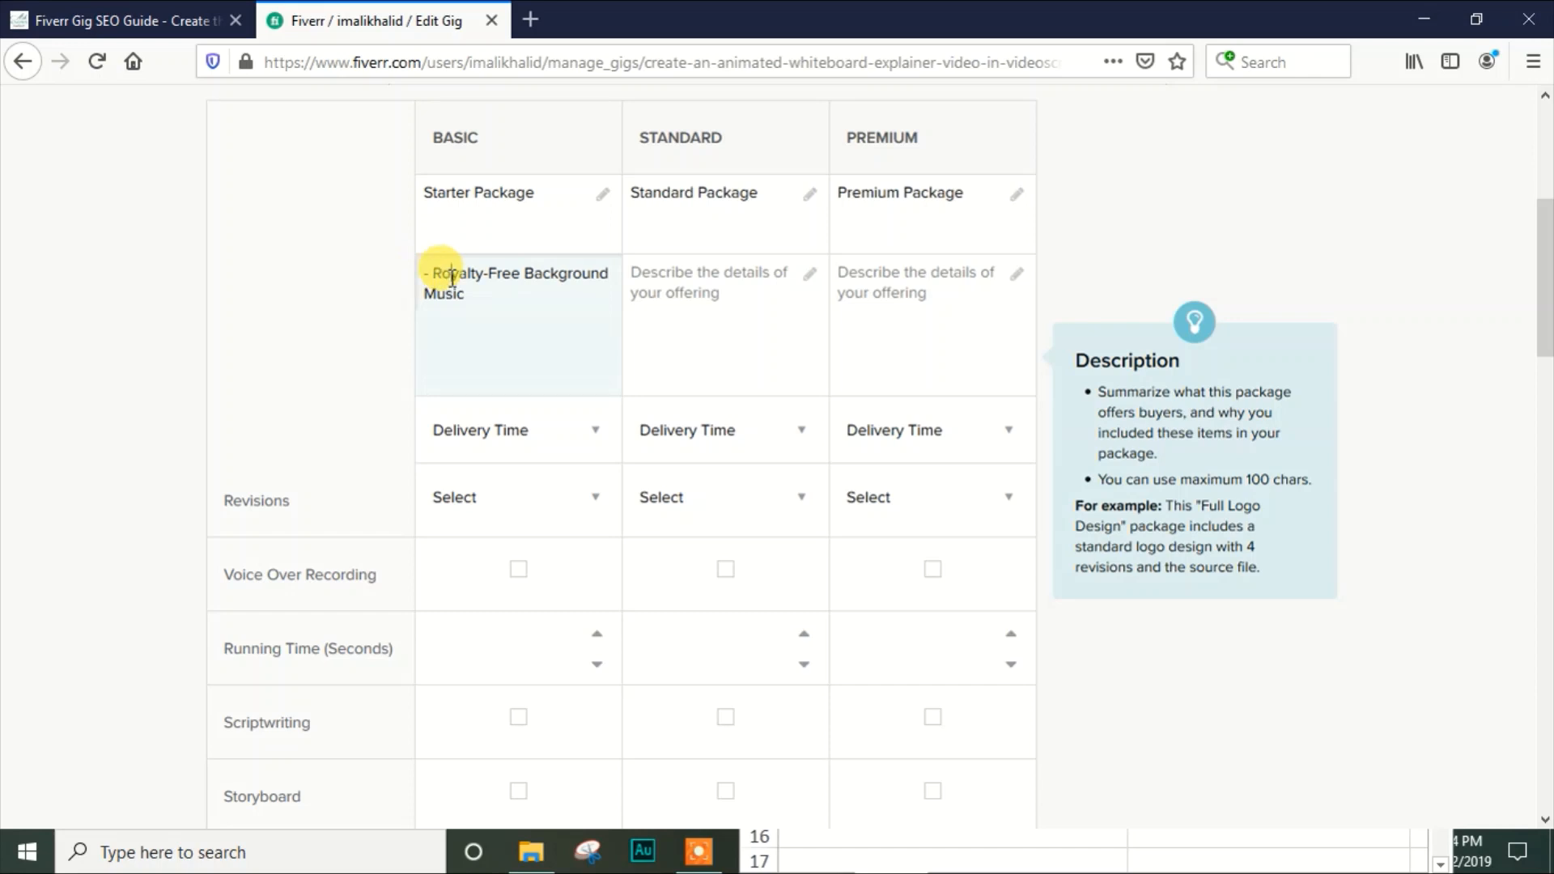
scroll(451, 277, "up", 2)
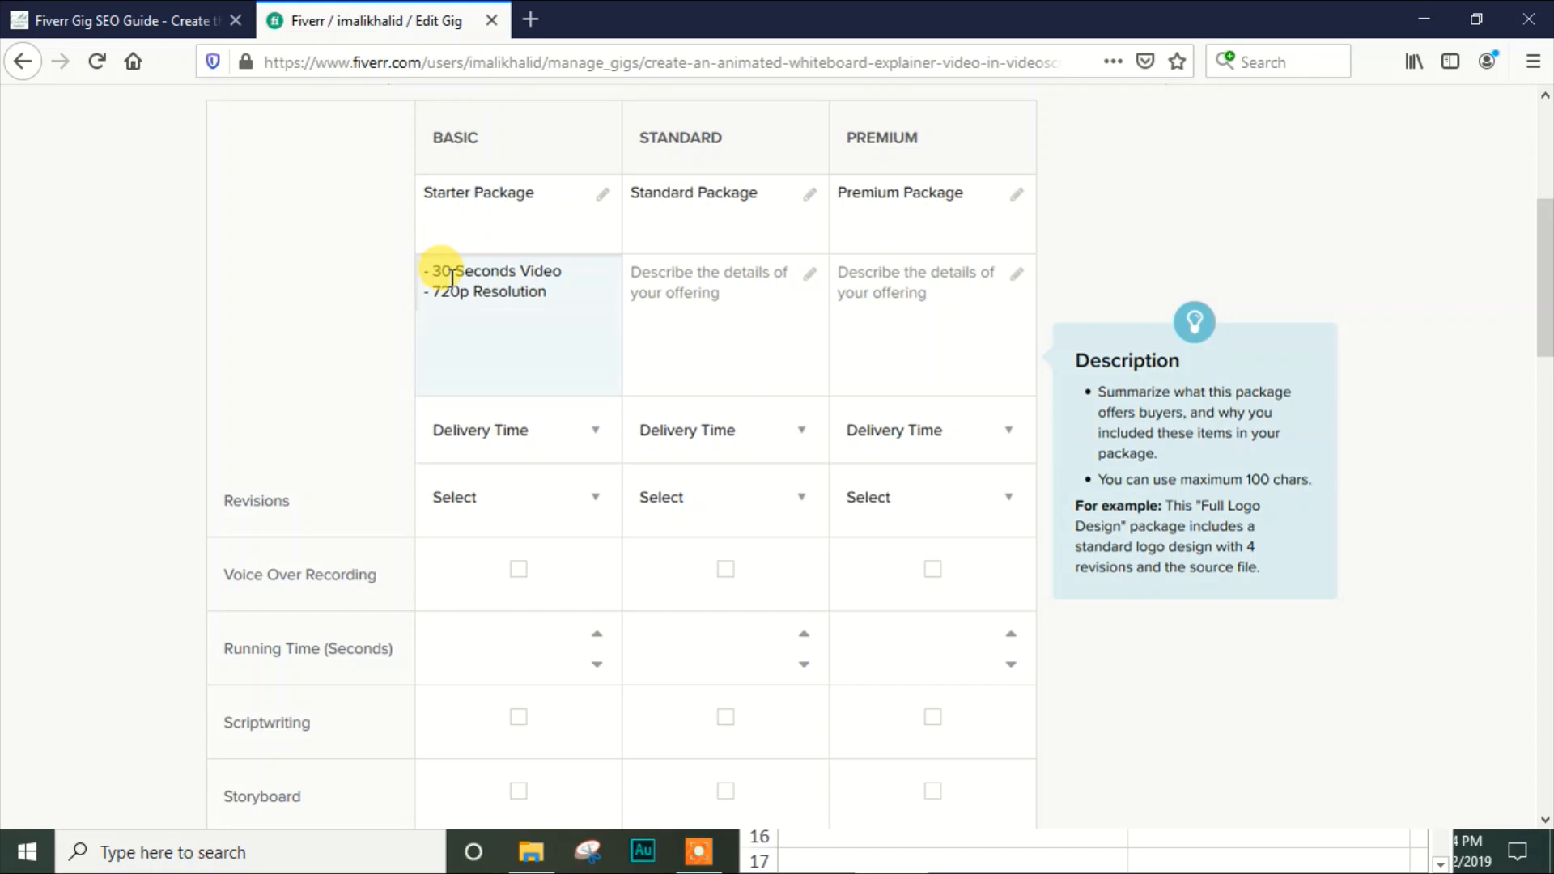
key("ctrl+a")
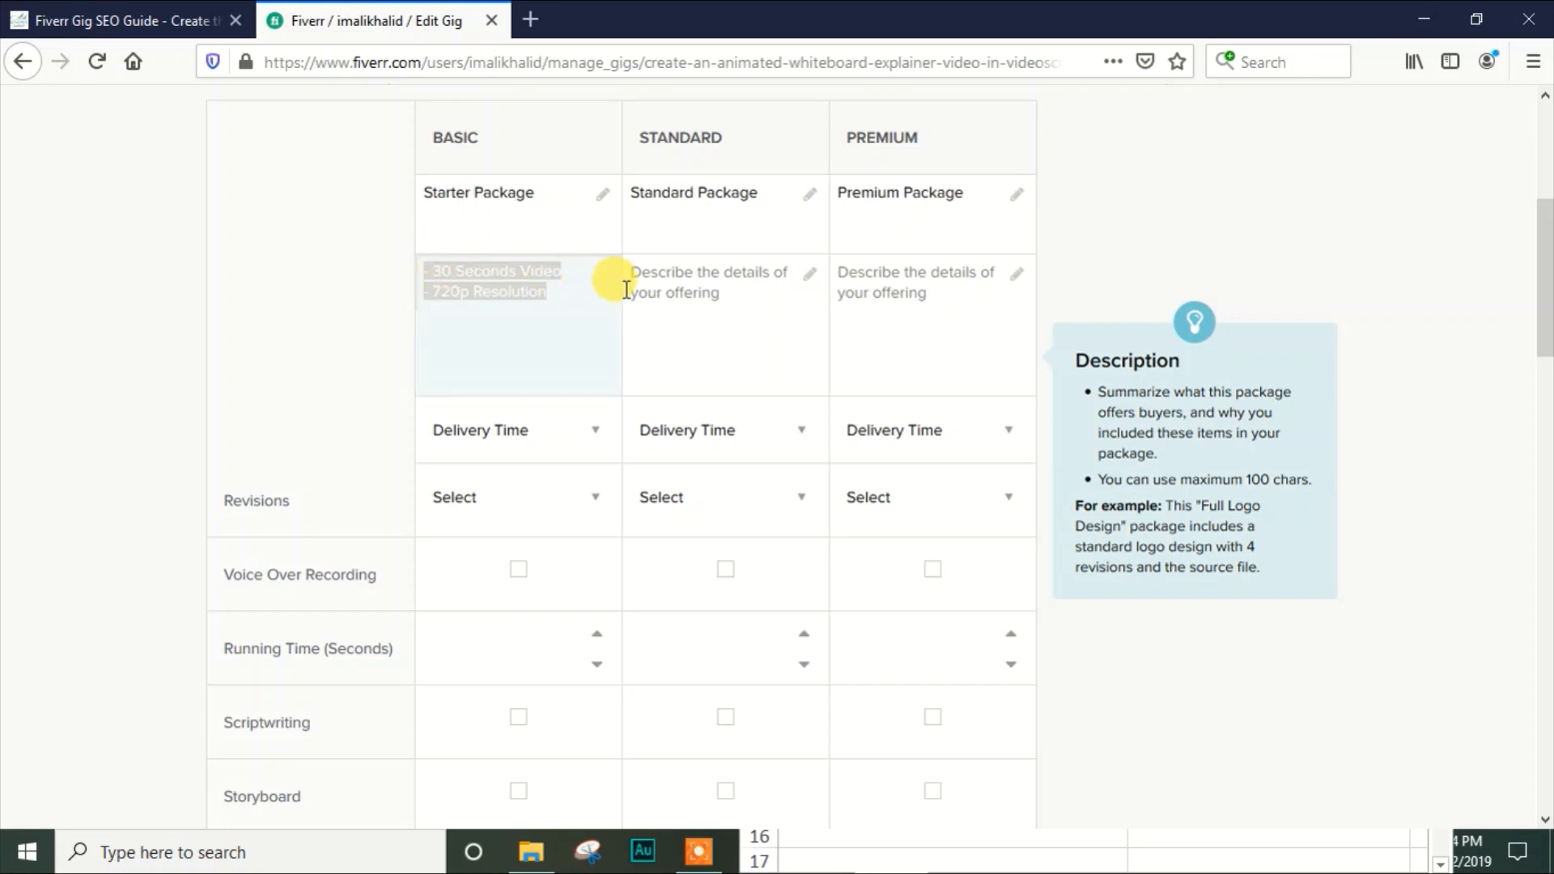
left_click(667, 285)
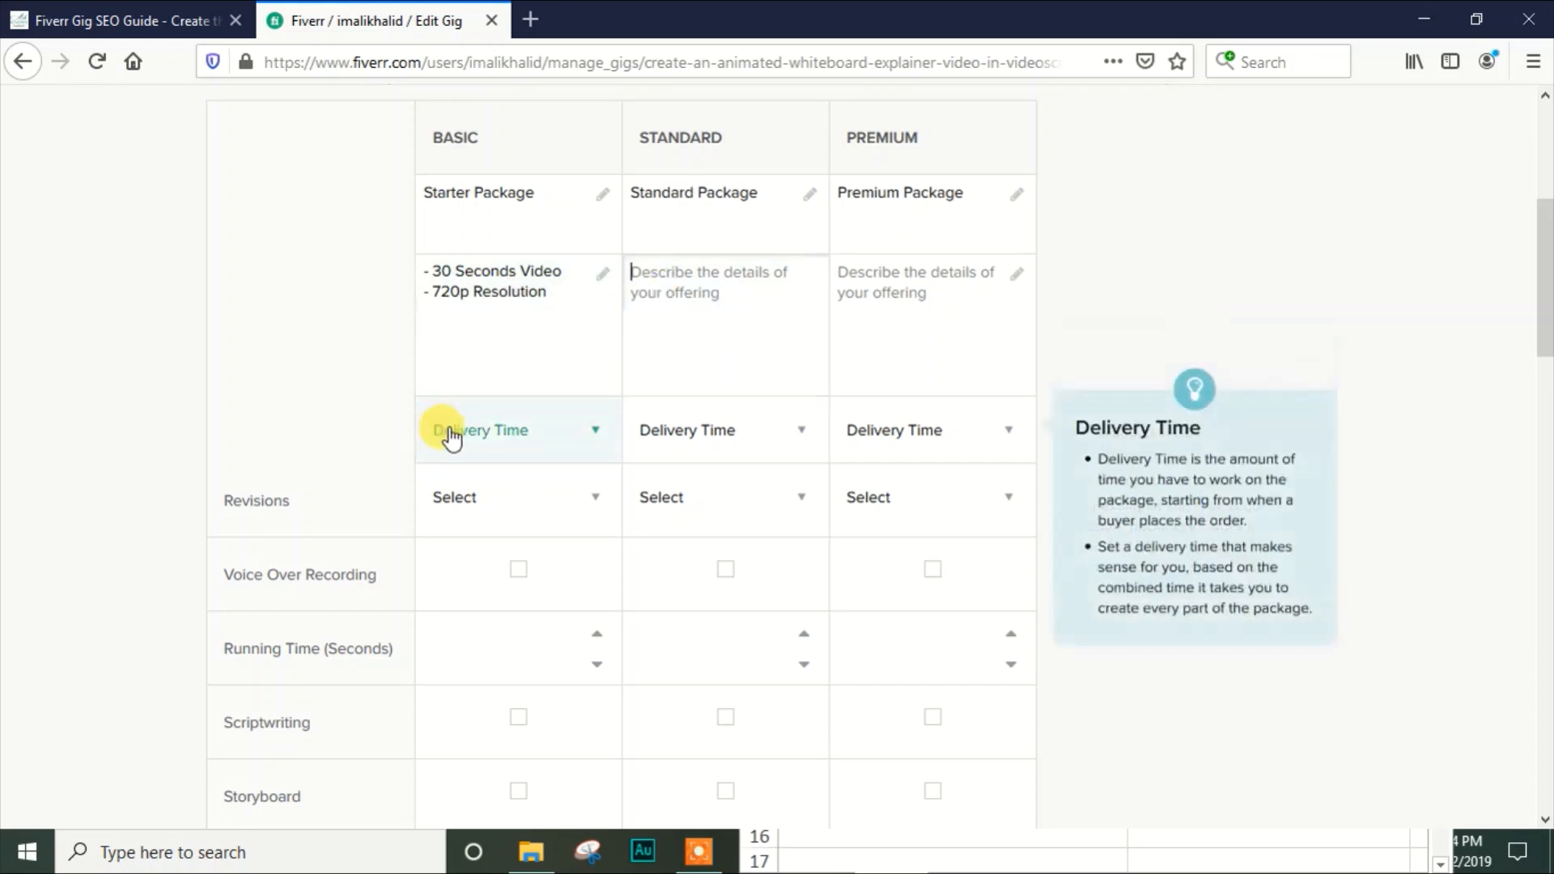
Set the Basic package to 2 Days Delivery with 1 revision
left_click(540, 433)
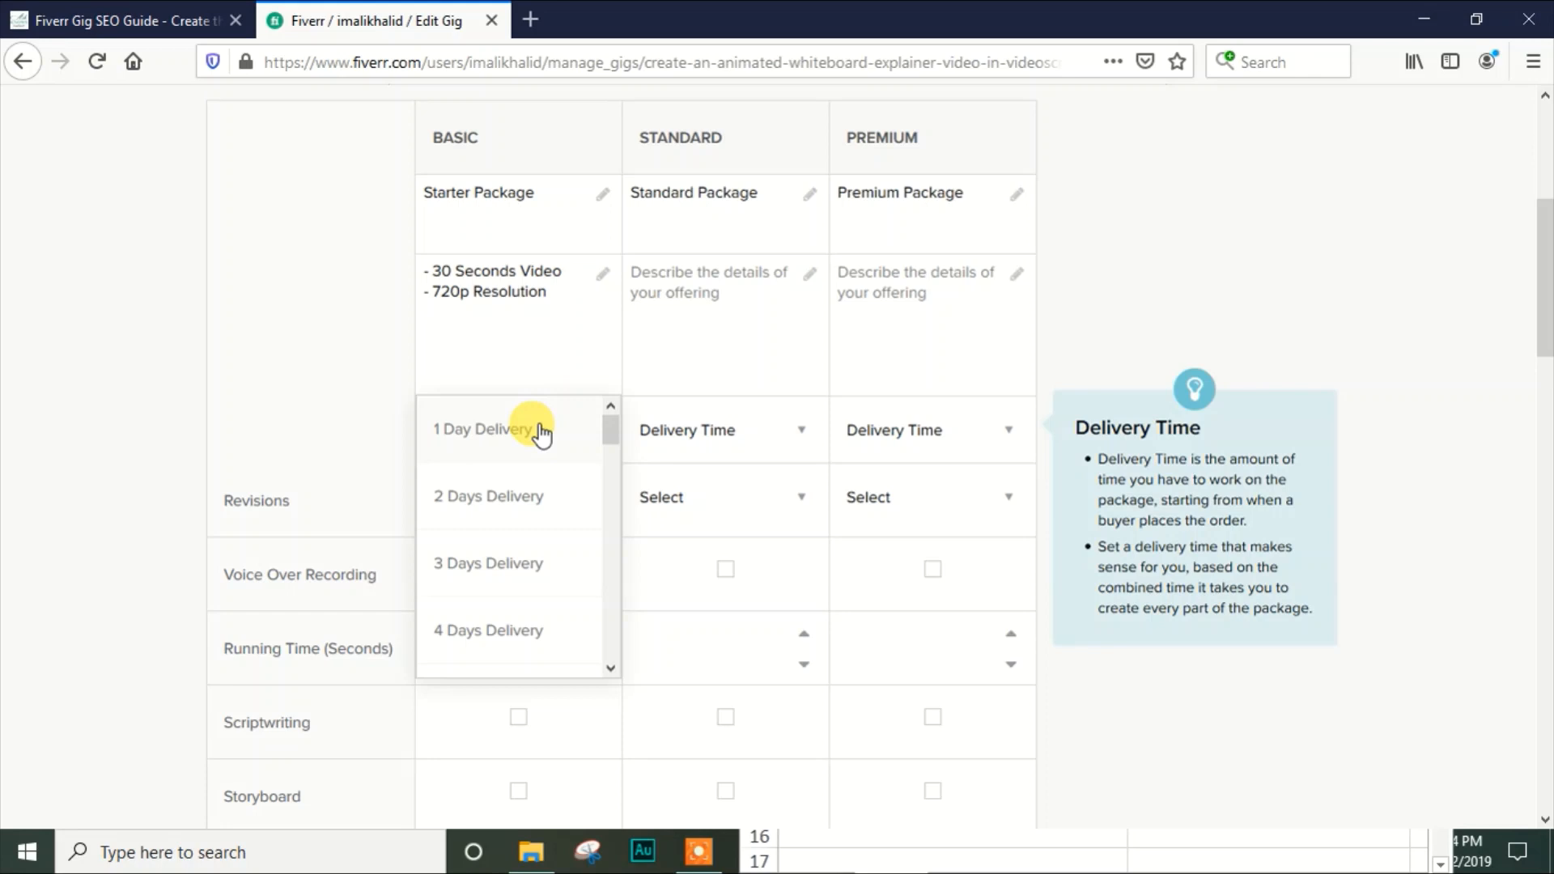
left_click(526, 498)
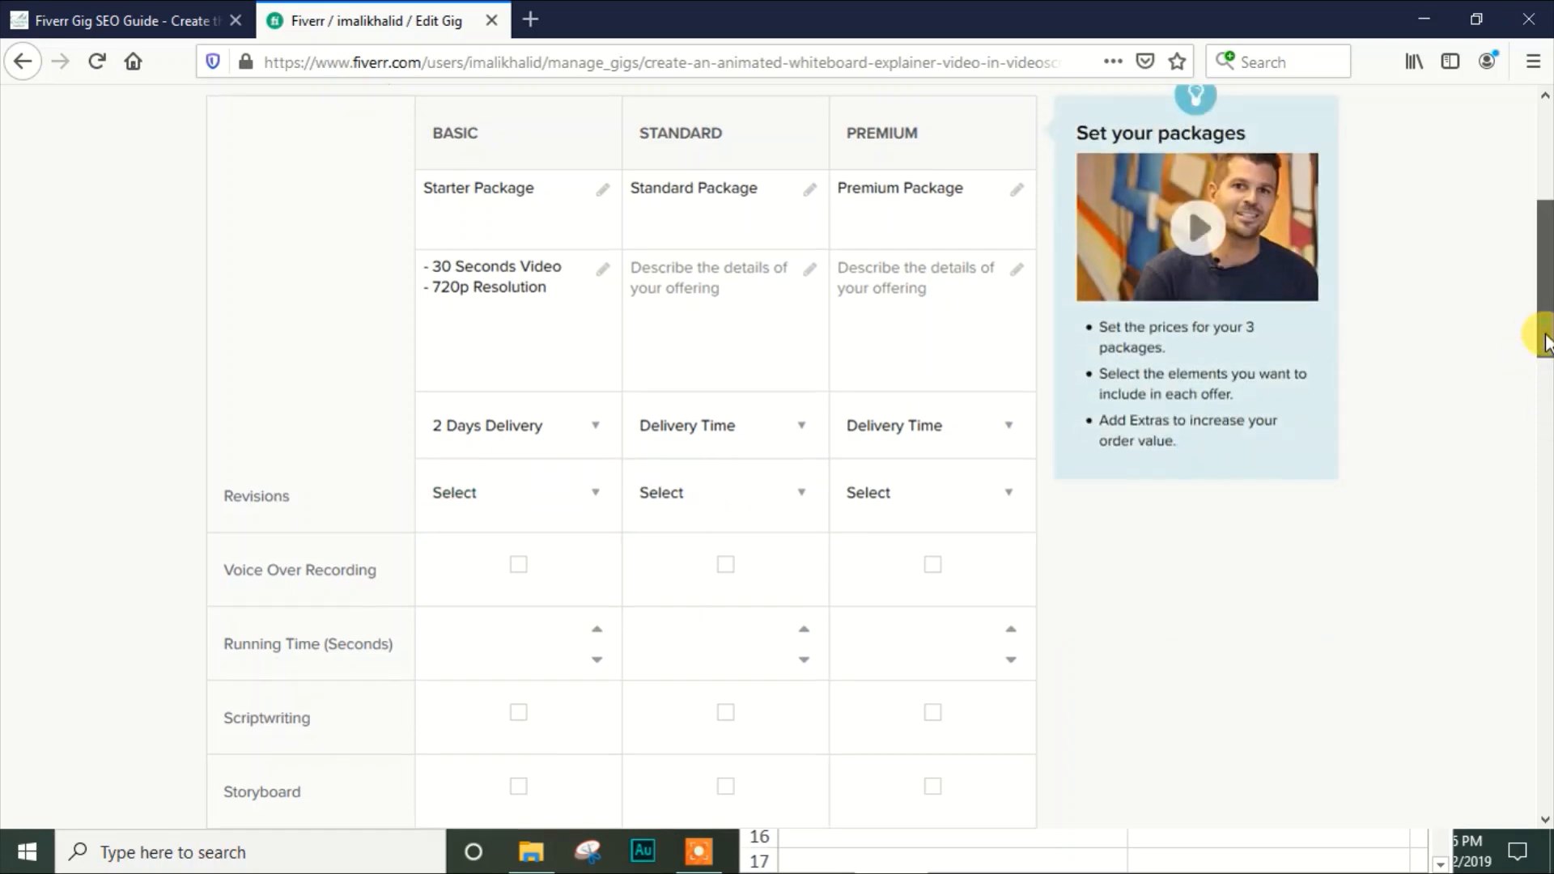
left_click_drag(1540, 337, 1544, 365)
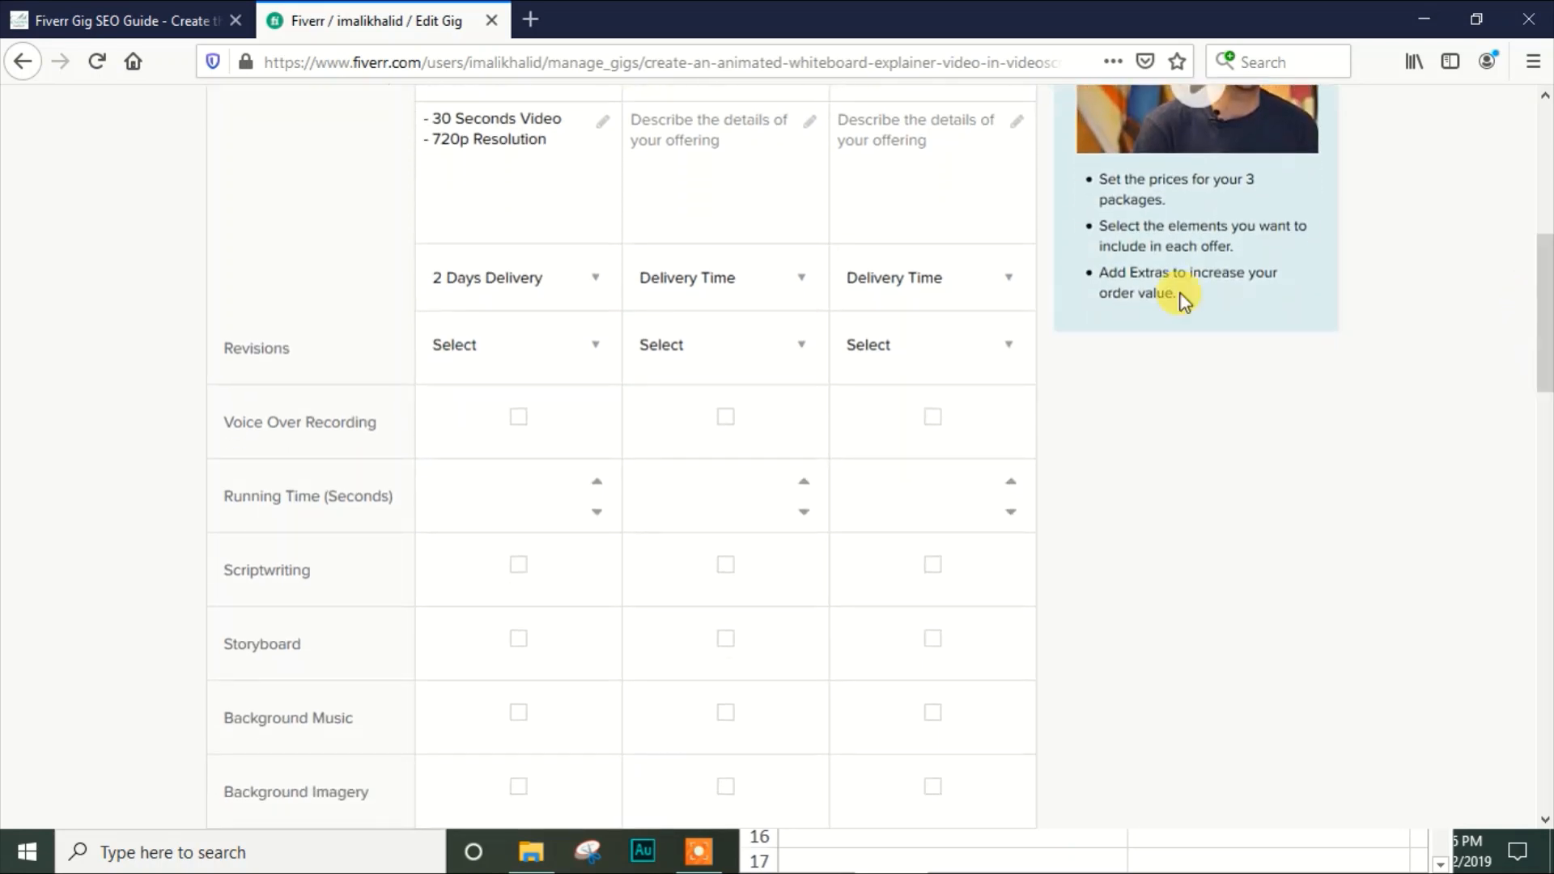
left_click(579, 334)
left_click(488, 481)
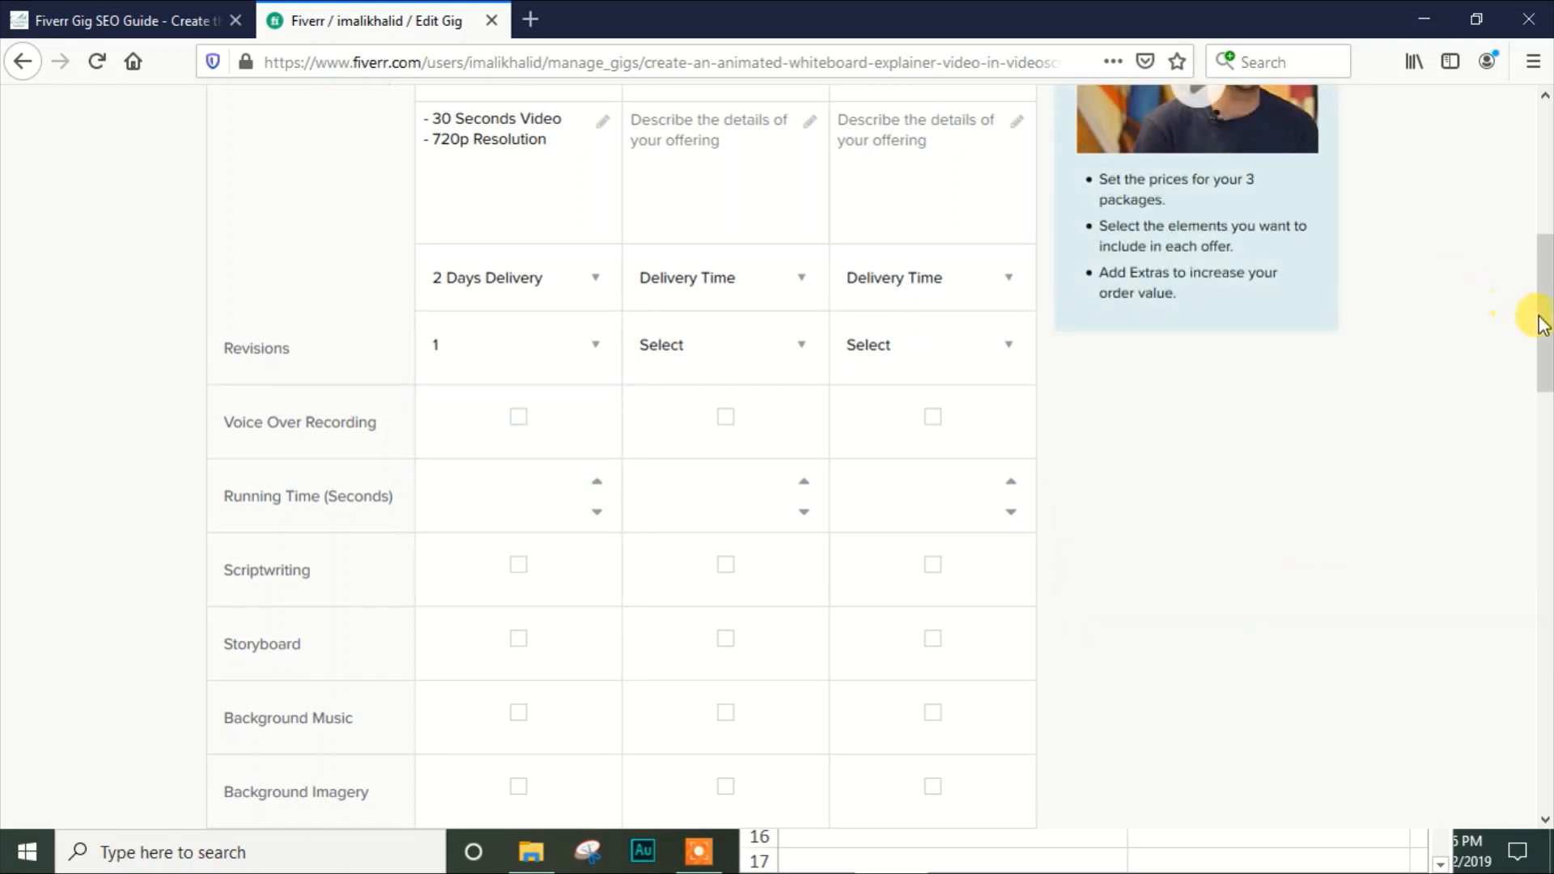
Set the Basic package's running time to 30 seconds
mouse_move(1541, 319)
left_mouse_down()
mouse_move(1541, 278)
mouse_move(1543, 333)
left_mouse_up()
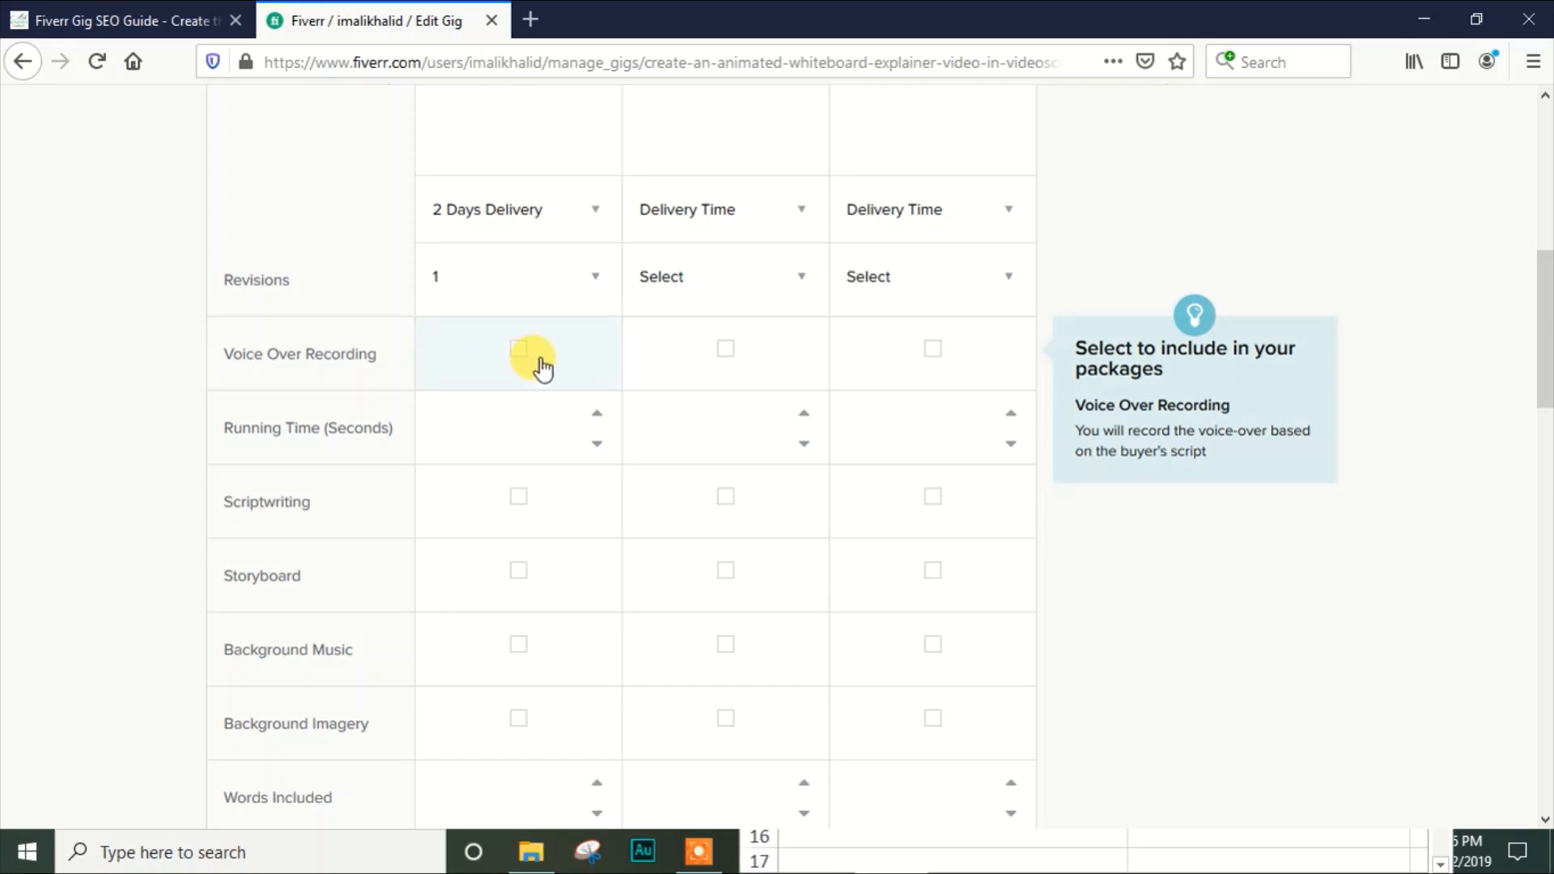
left_click(514, 426)
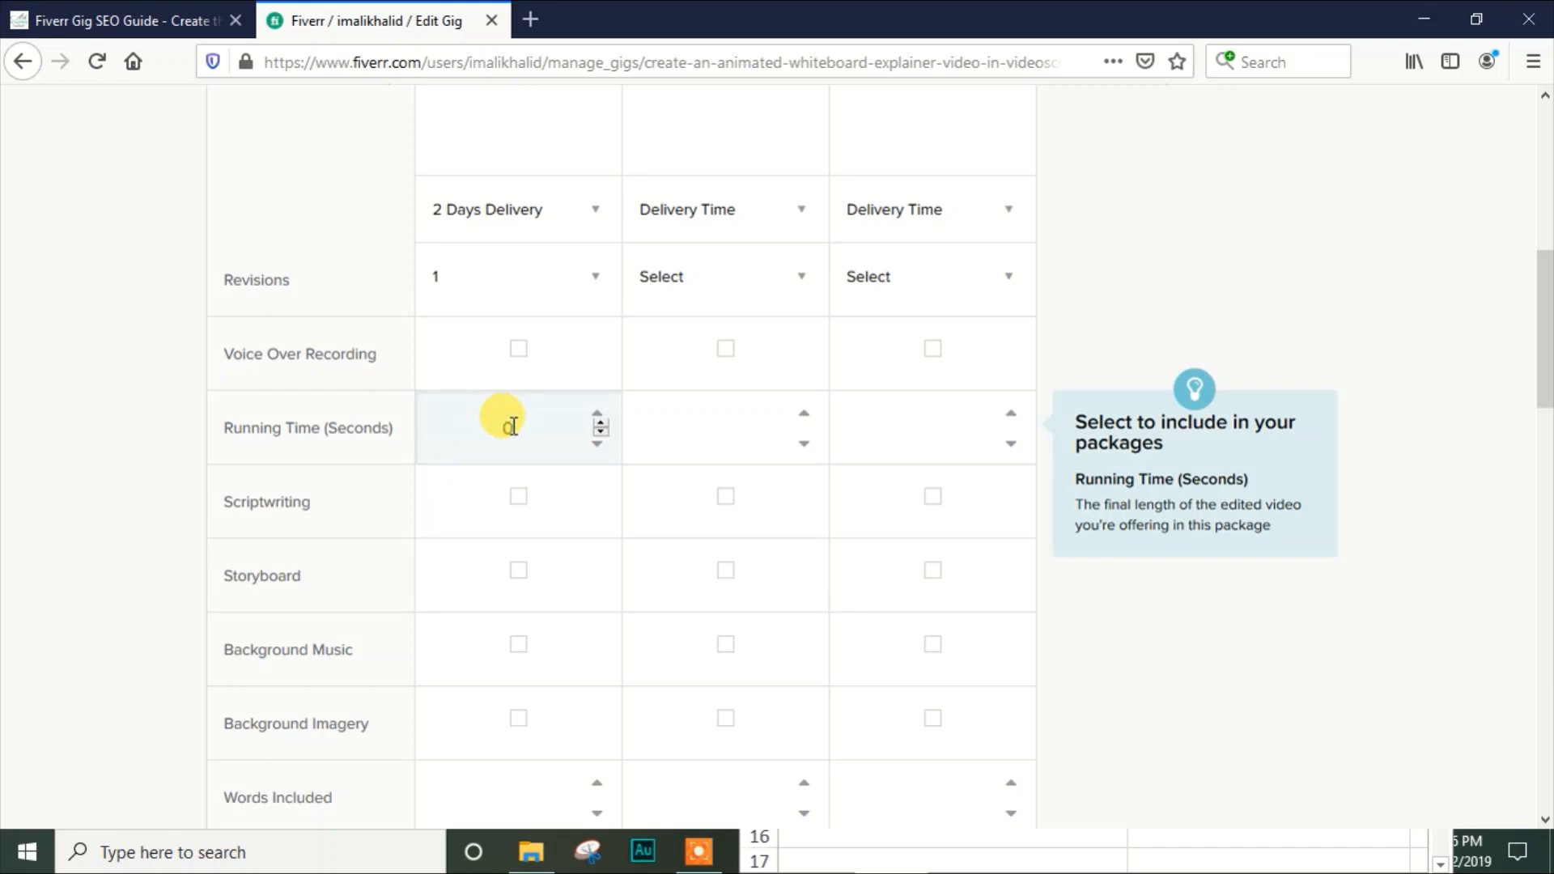
type("30")
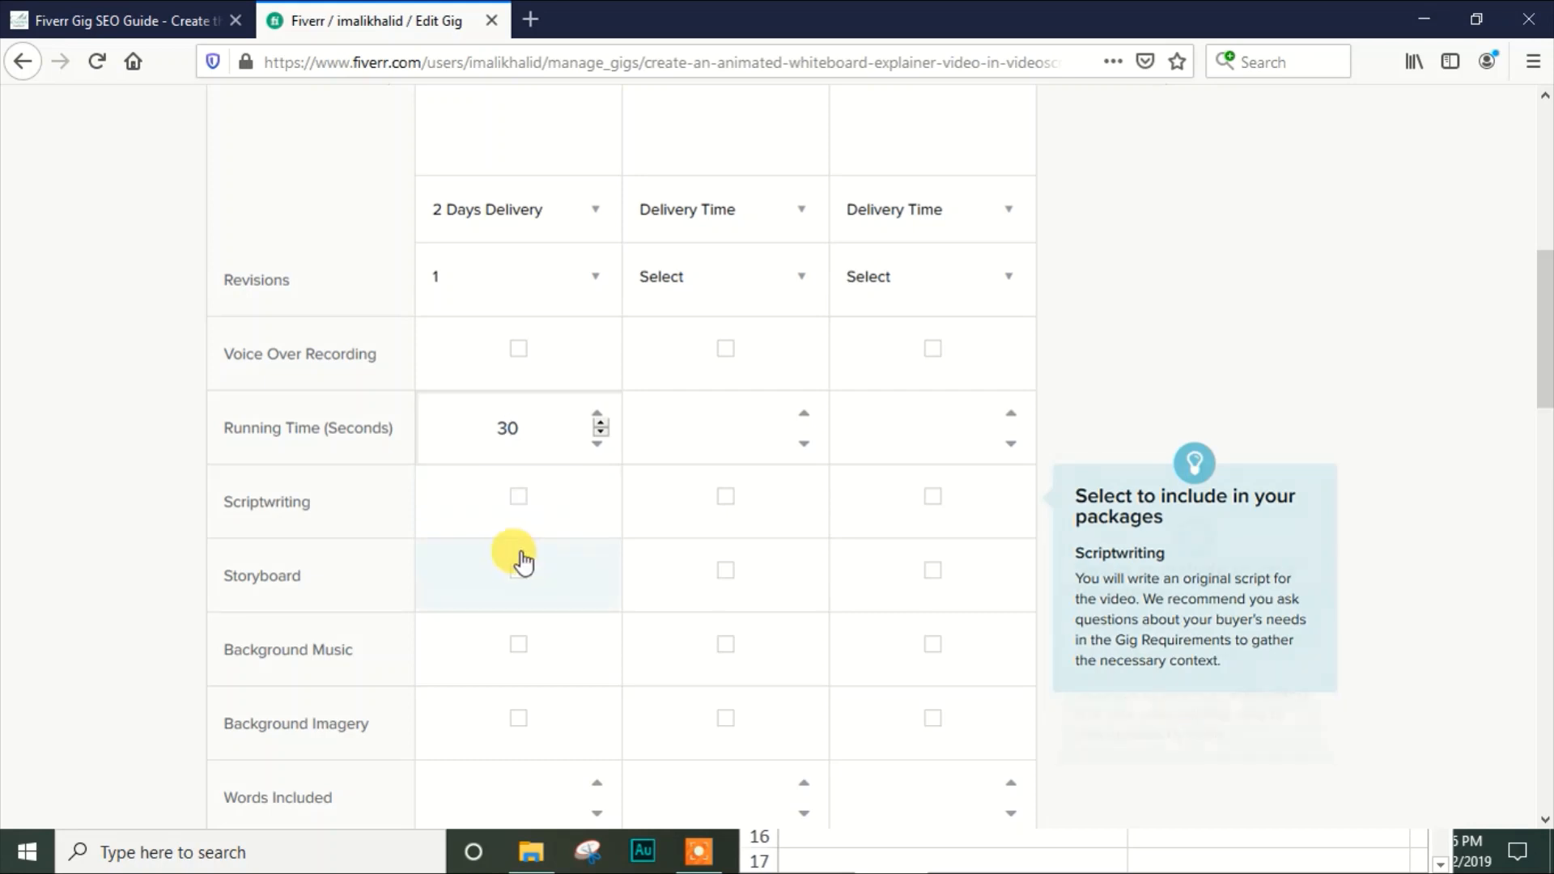
Include background music and background imagery in the Basic package and set its included words to 50
left_click_drag(1544, 328, 1548, 396)
left_click(515, 394)
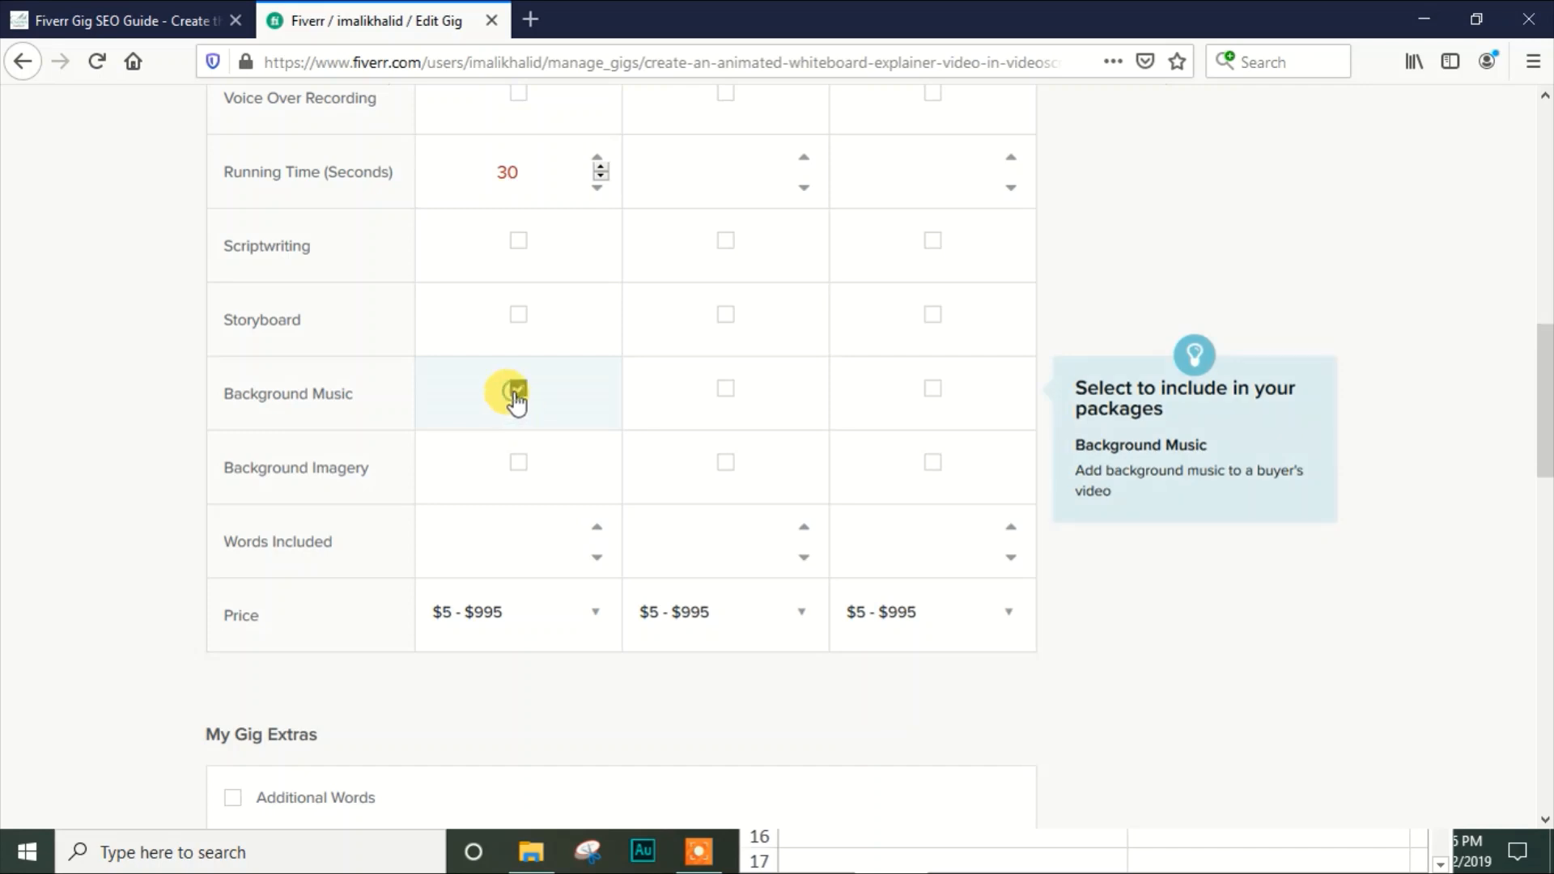
left_click(516, 463)
left_click(518, 520)
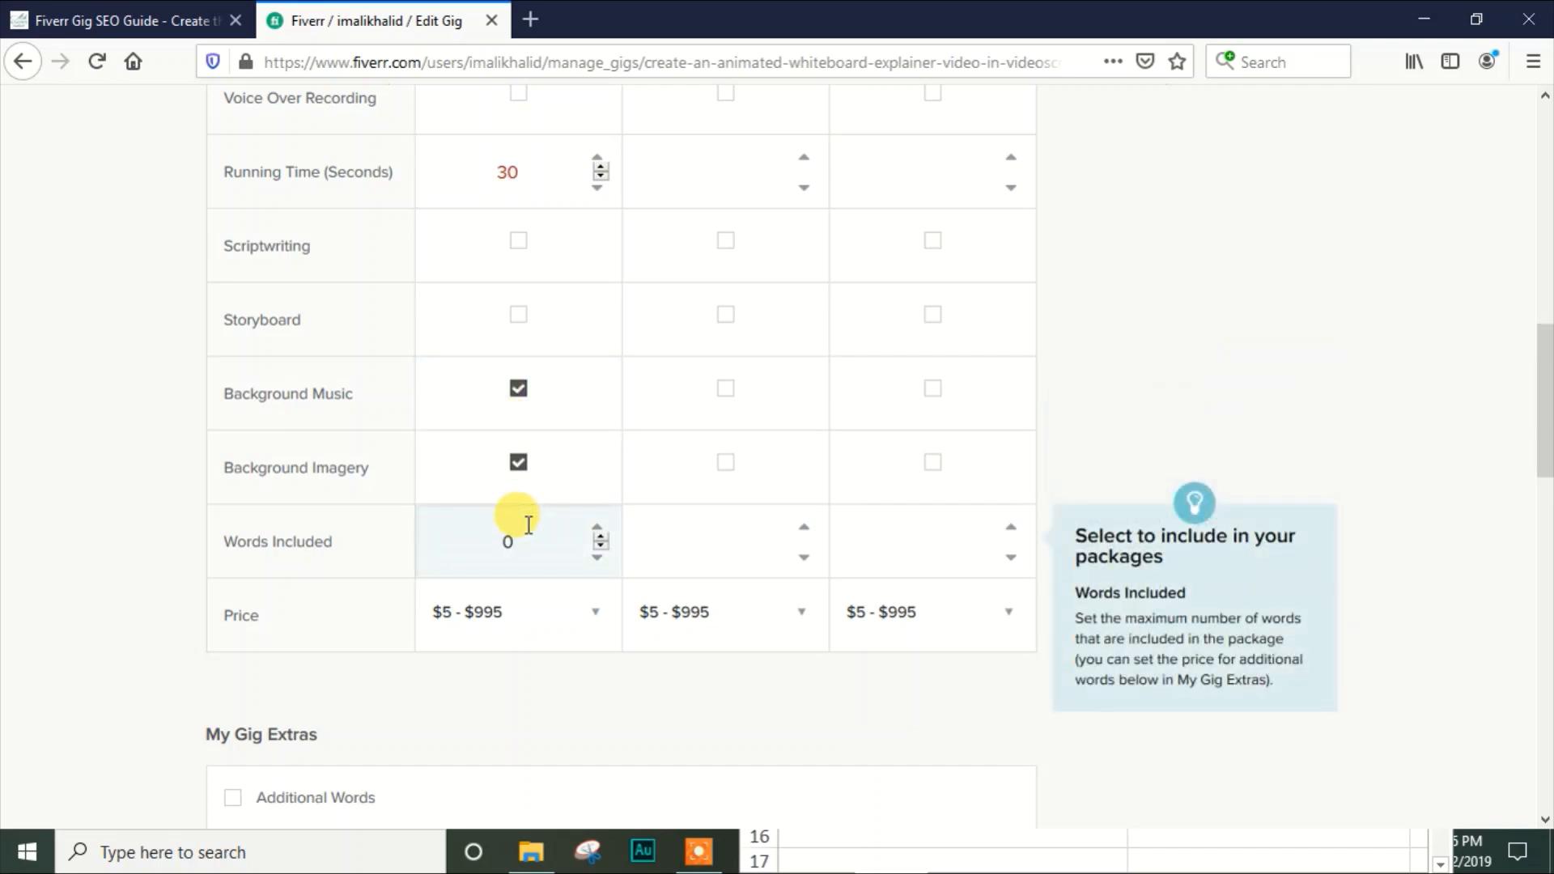
type("50")
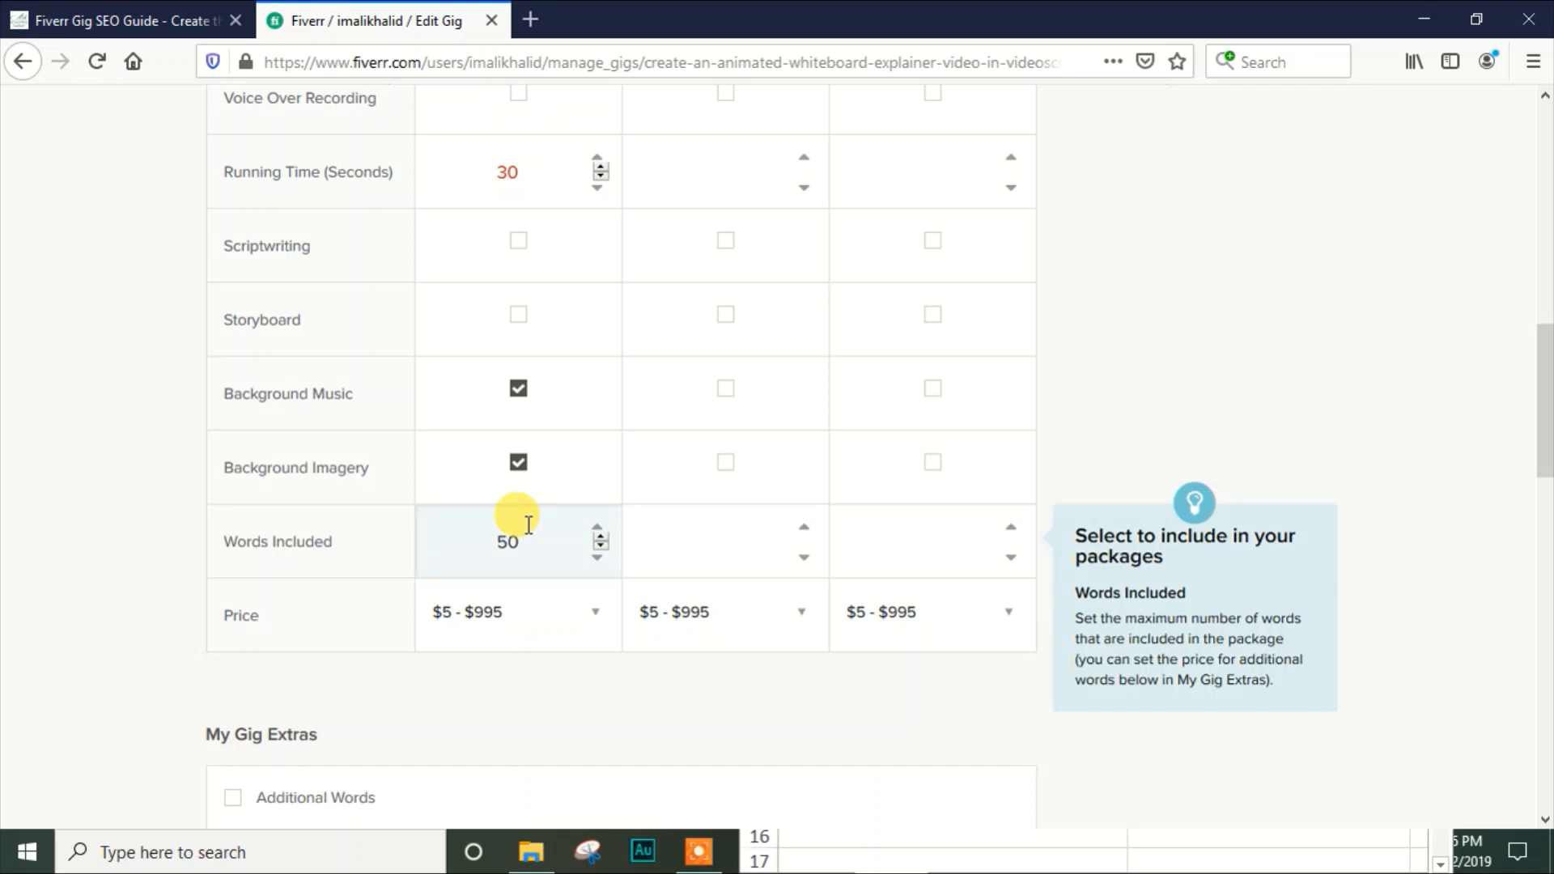
Look through the price options for the Basic package and set its price to $5
left_click(541, 634)
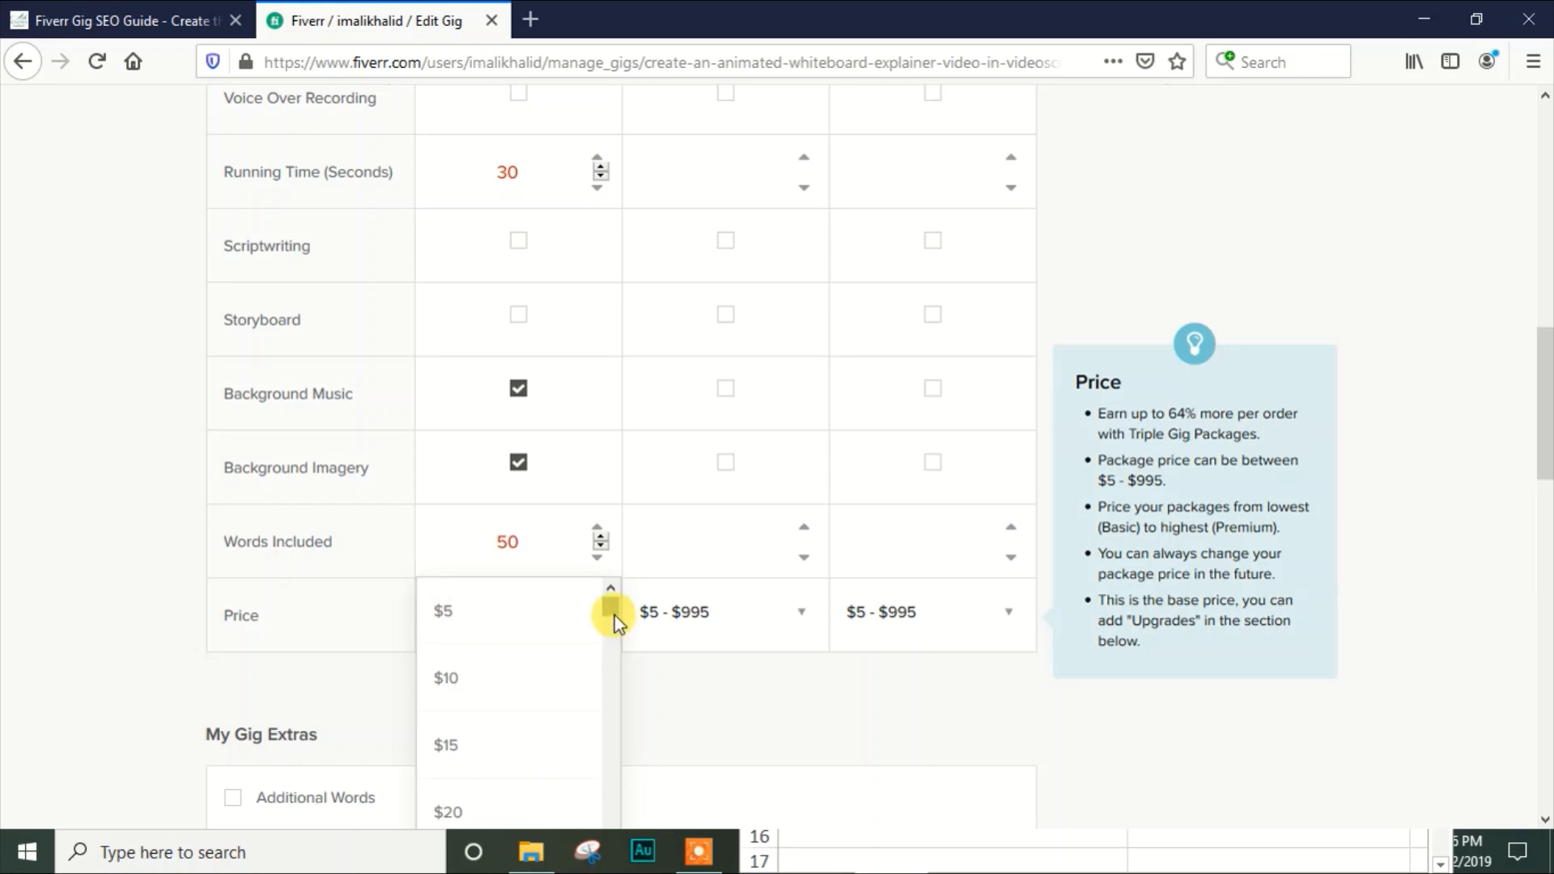
left_click_drag(614, 611, 614, 617)
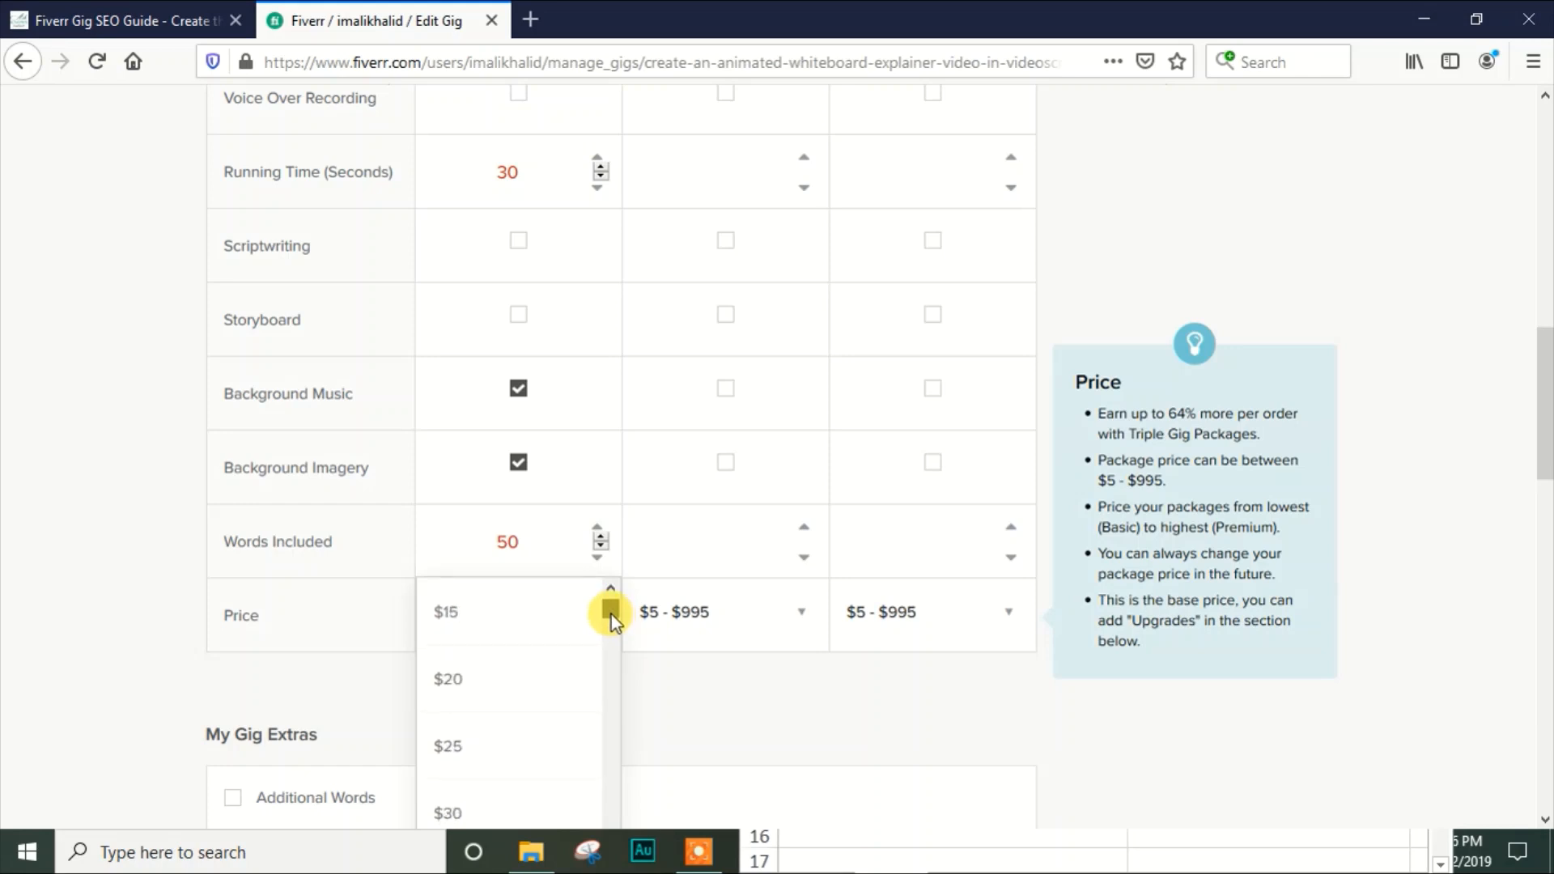
left_click_drag(611, 615, 610, 602)
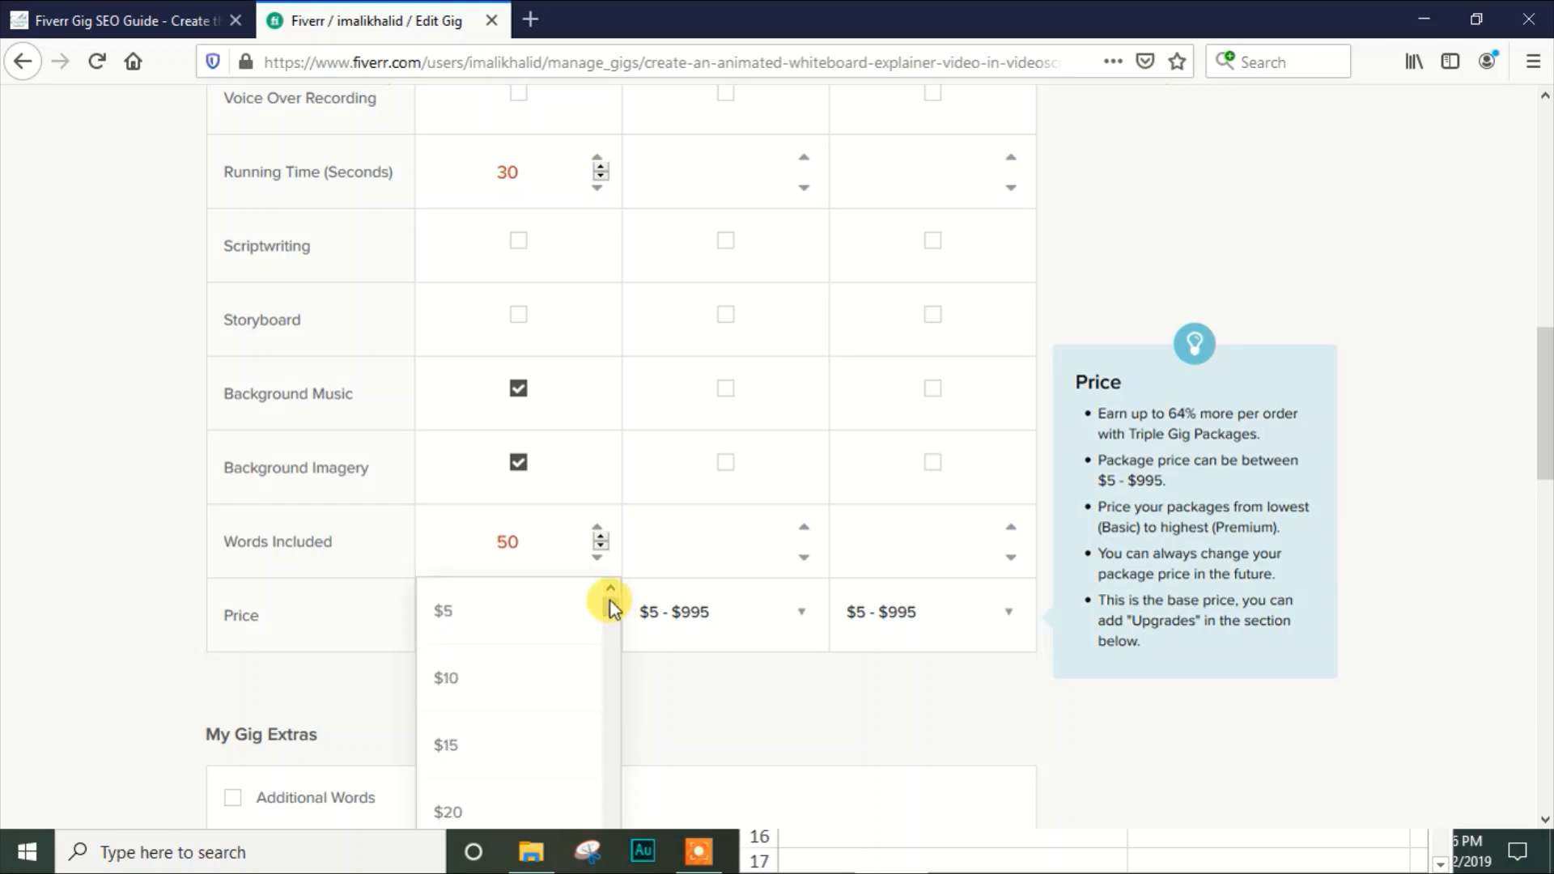
left_click(527, 612)
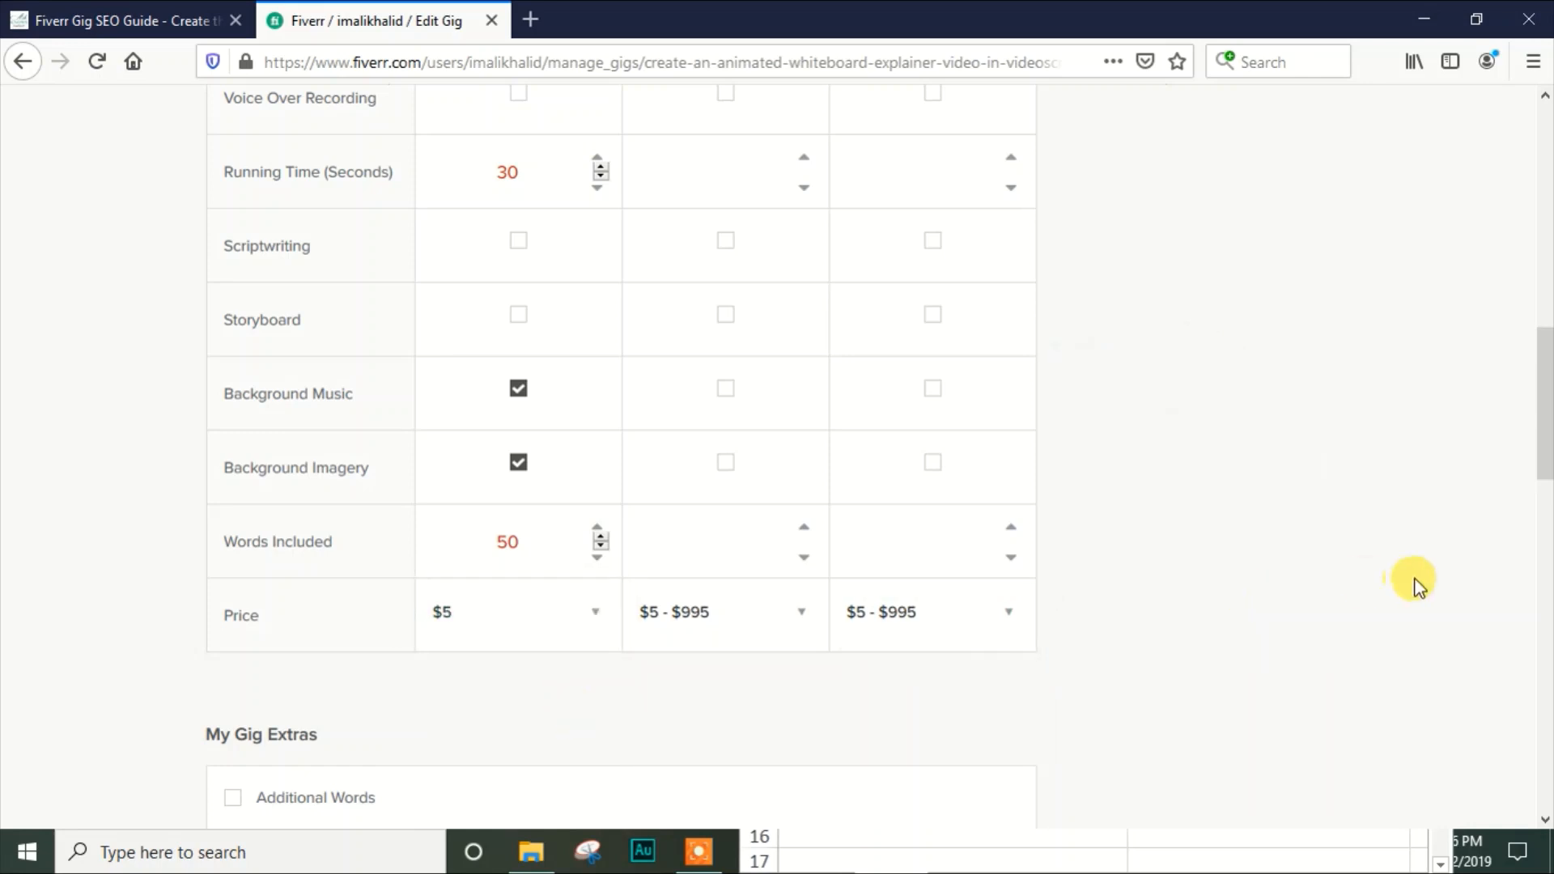
Copy the whole Basic package description into the Standard package description
mouse_move(1542, 398)
left_mouse_down()
mouse_move(1542, 253)
mouse_move(1540, 407)
left_mouse_up()
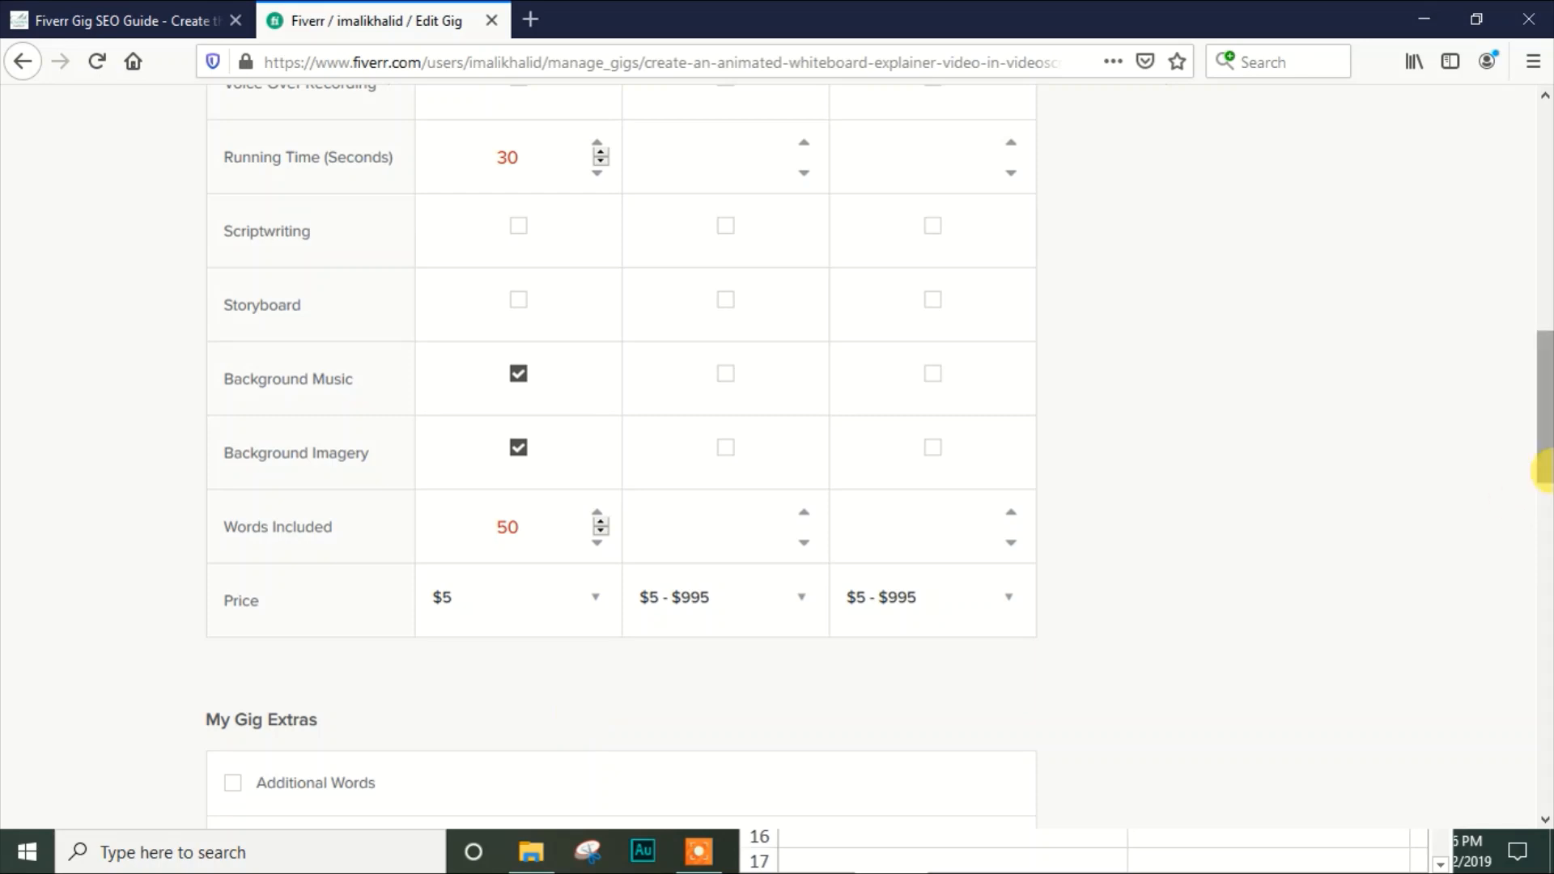
left_click_drag(1543, 451, 1548, 340)
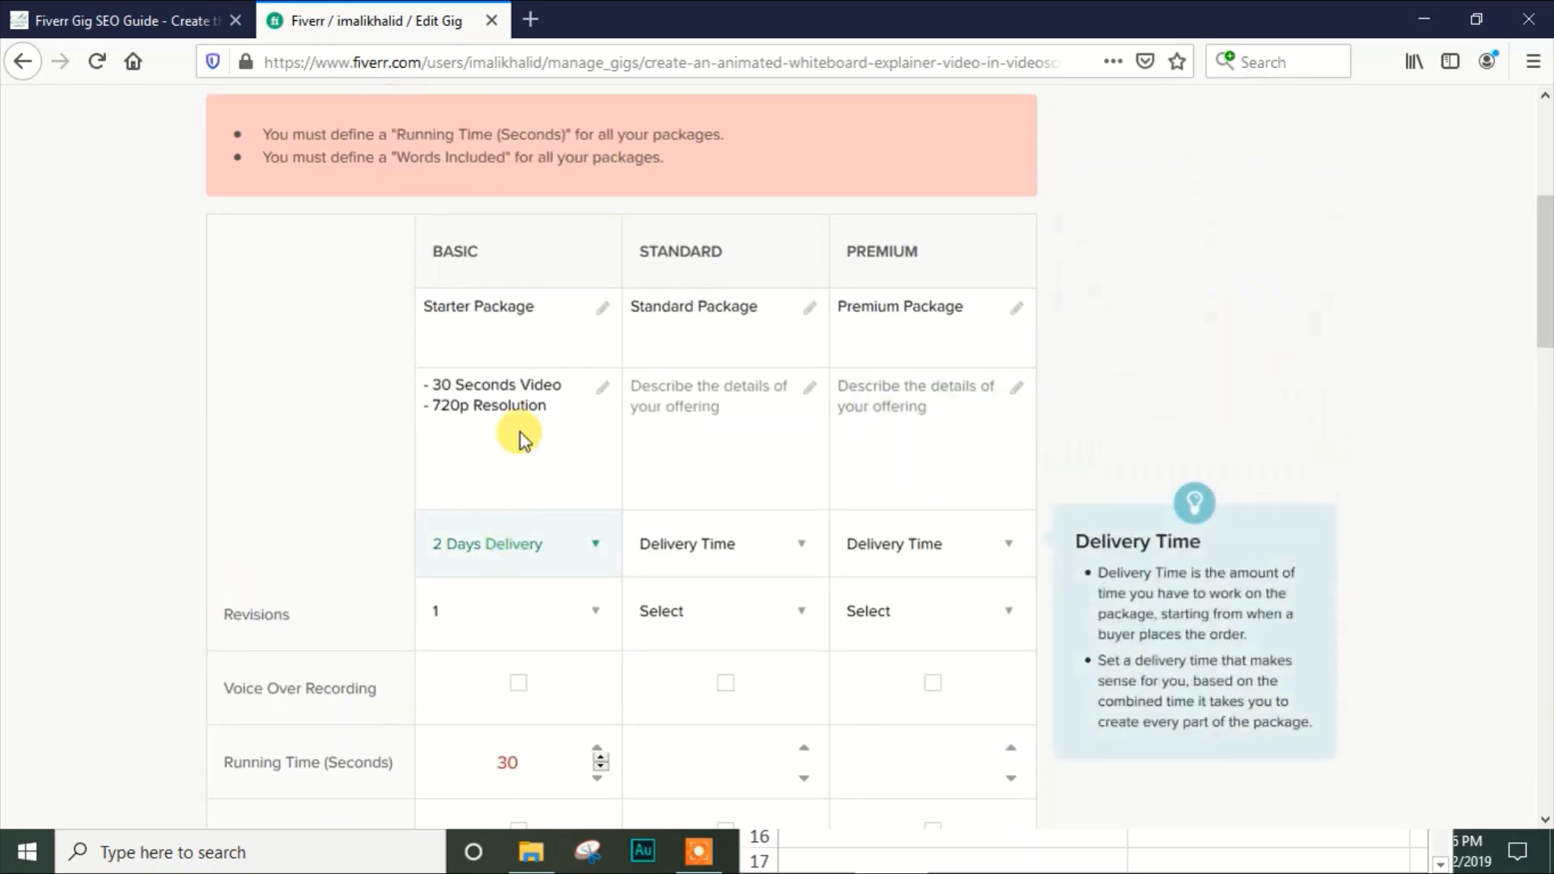
left_click(516, 388)
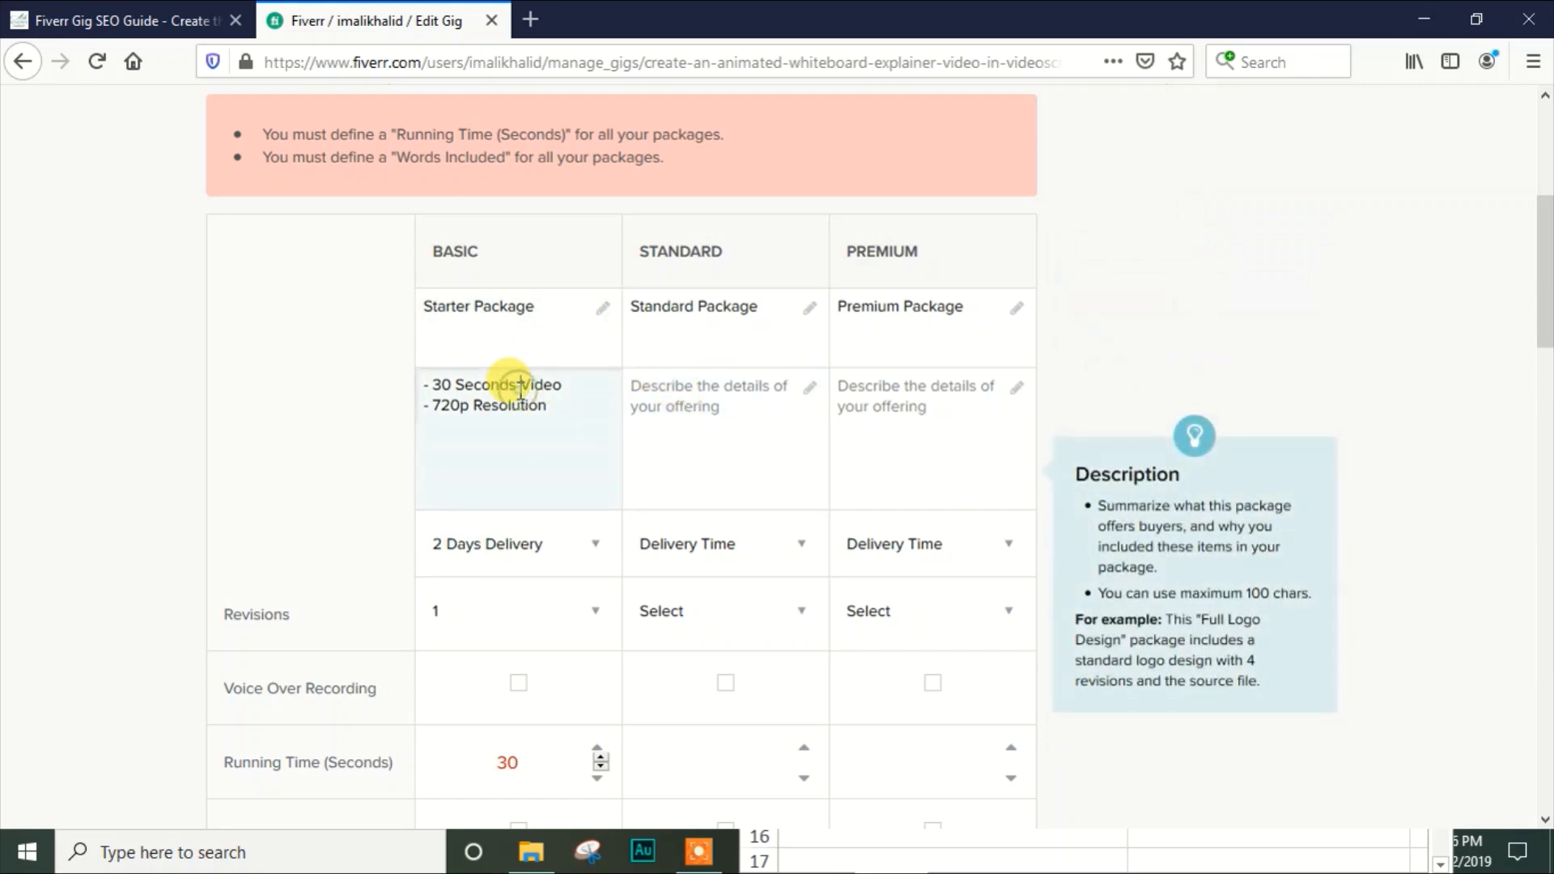
key("ctrl+a")
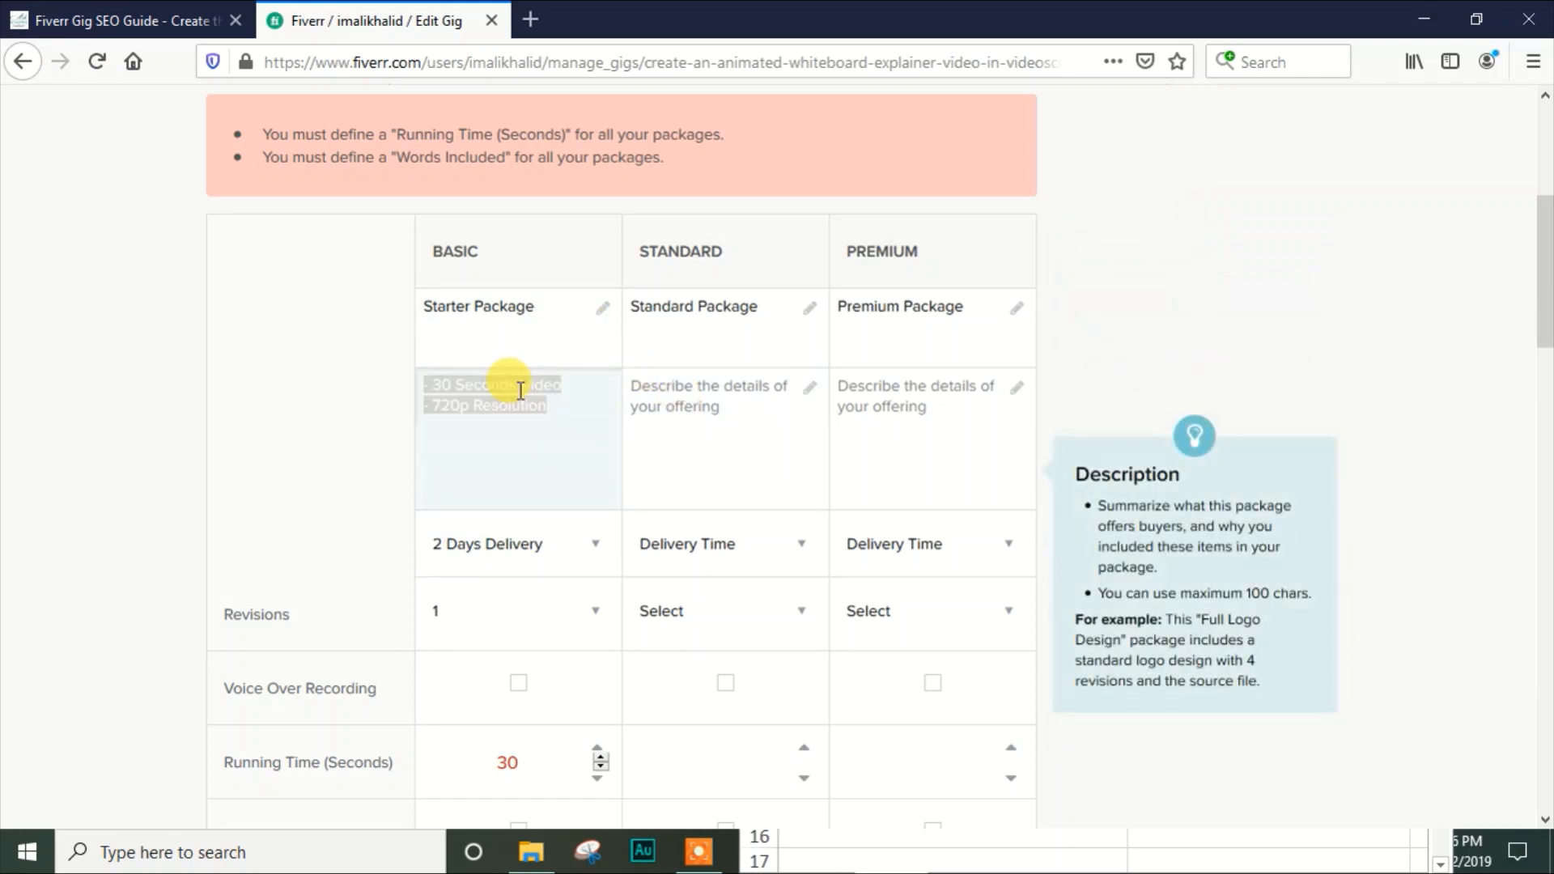
left_click(654, 390)
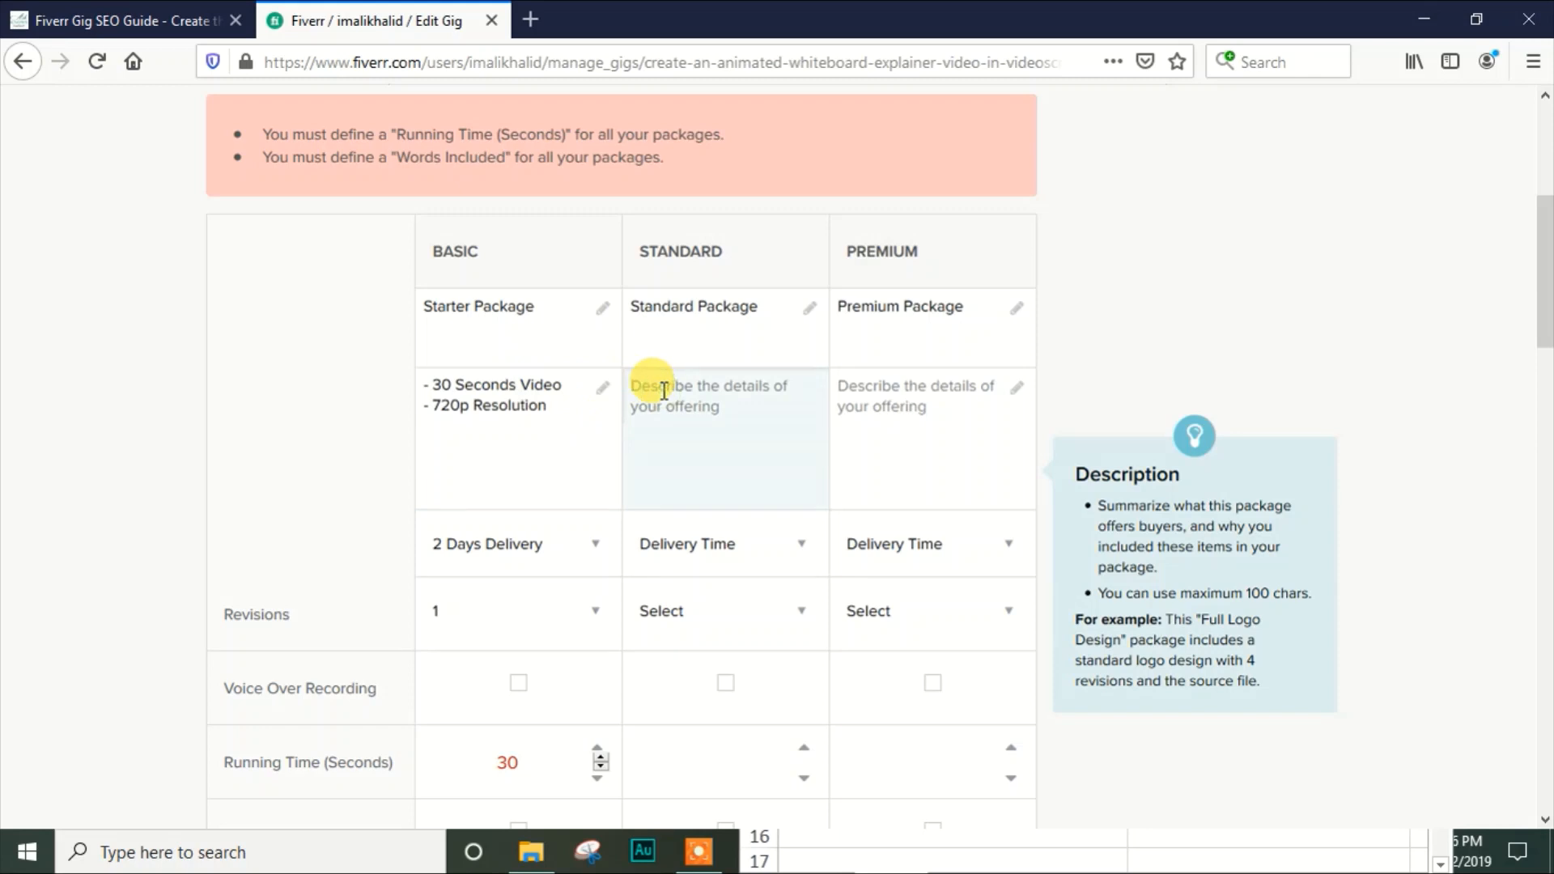
type("- Royalty-Free Background Music")
key("Up")
key("Up")
key("Up")
key("Up")
key("Up")
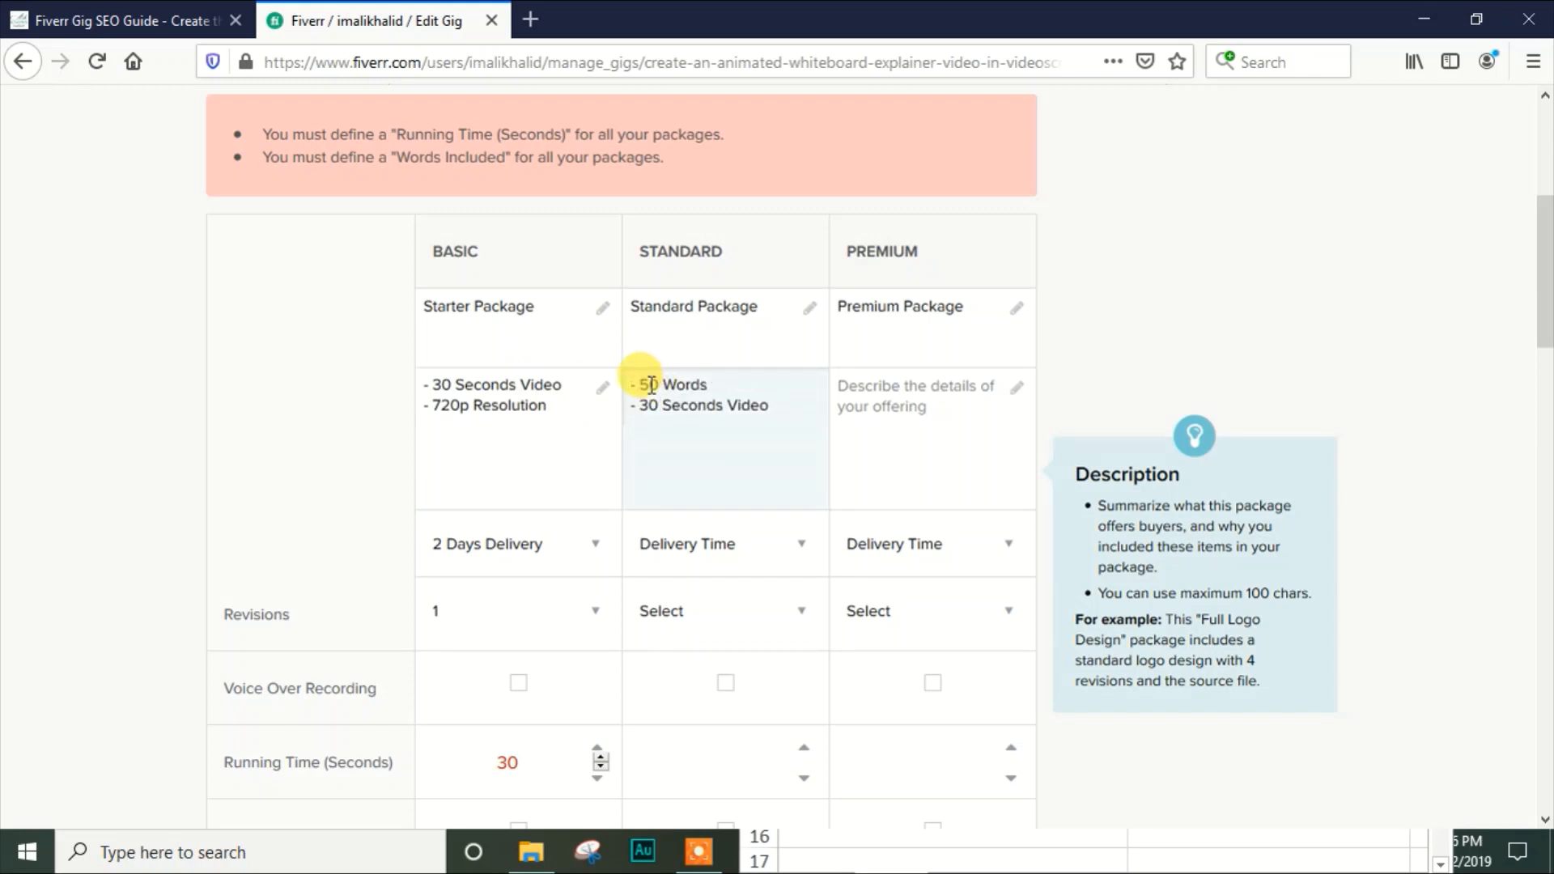
Change the Standard package description to 100 words and a 50 seconds video
left_click(651, 385)
key("BackSpace")
type("10")
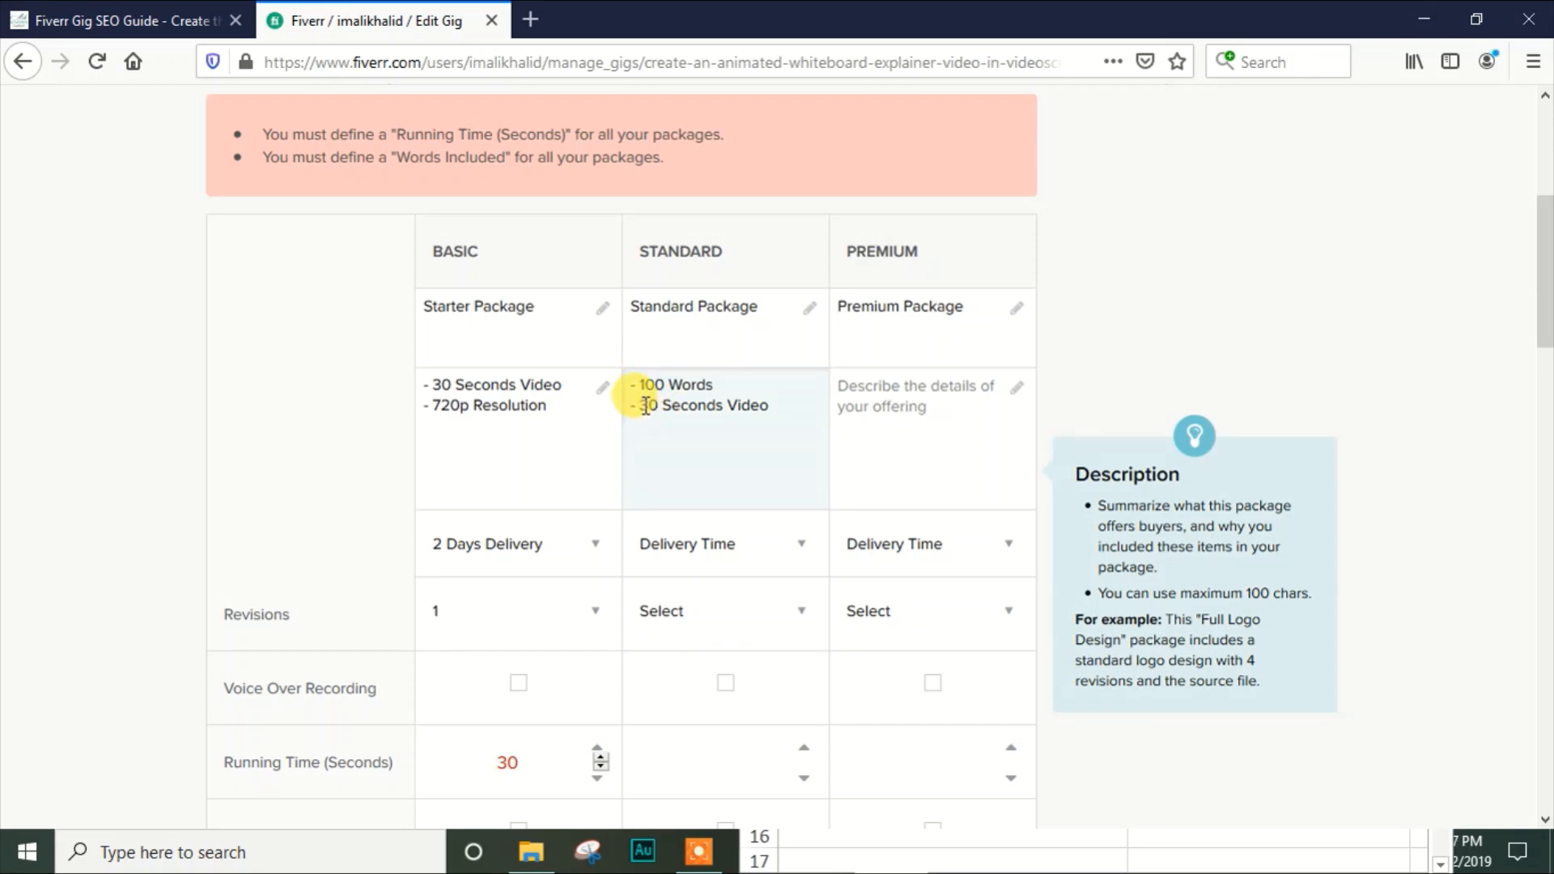
left_click(652, 404)
key("BackSpace")
key("BackSpace")
type("60")
scroll(647, 404, "down", 1)
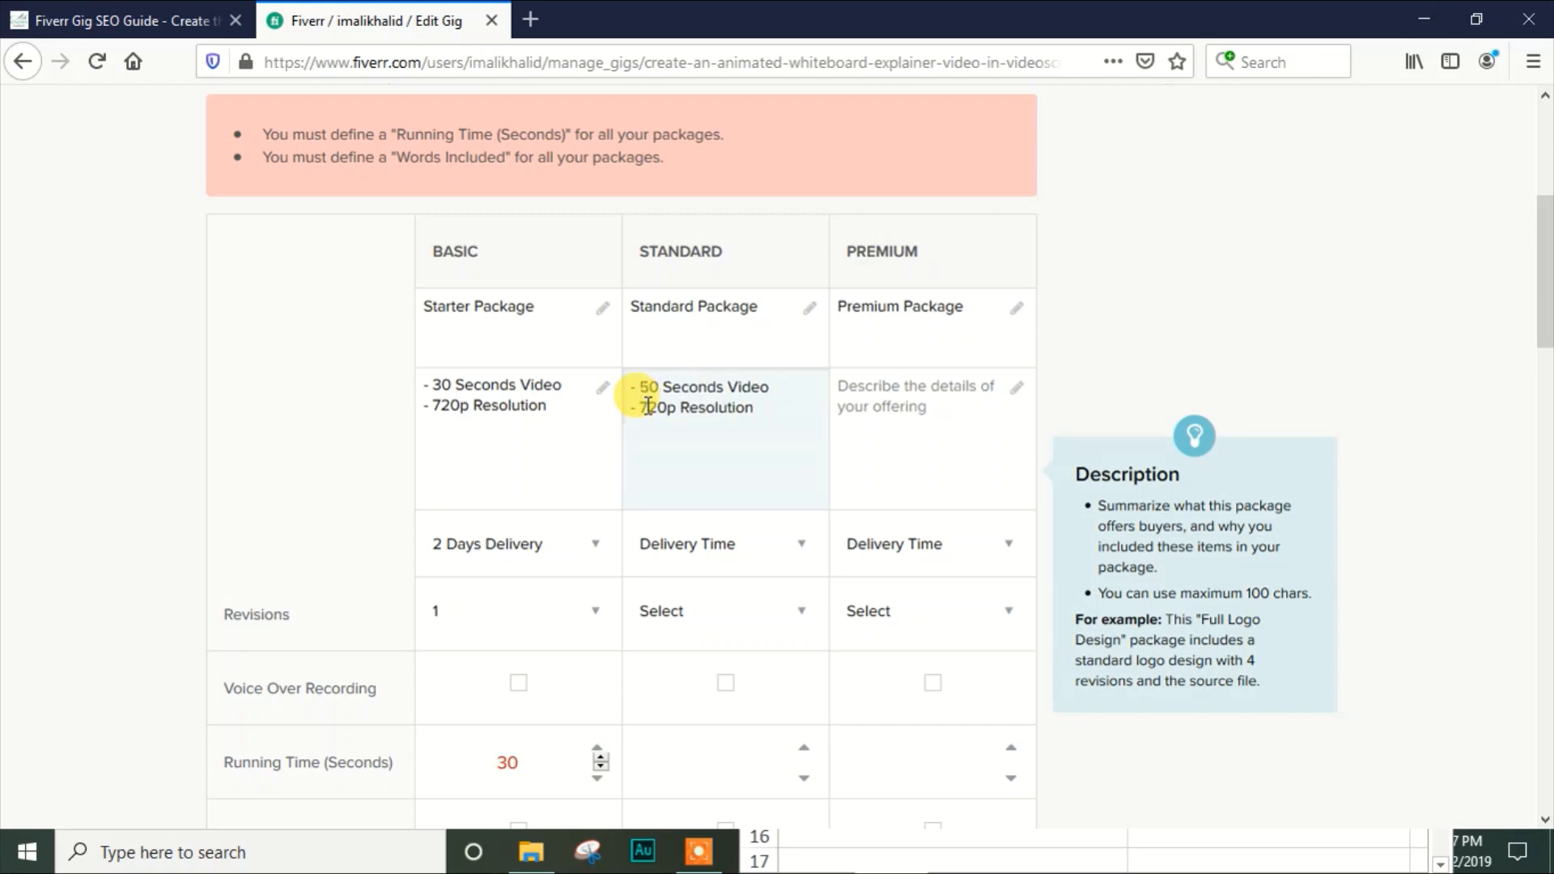
Change the resolution in the Standard package description to 1080p and check the remaining lines
key("BackSpace")
key("BackSpace")
key("BackSpace")
type("1080")
key("Down")
key("Down")
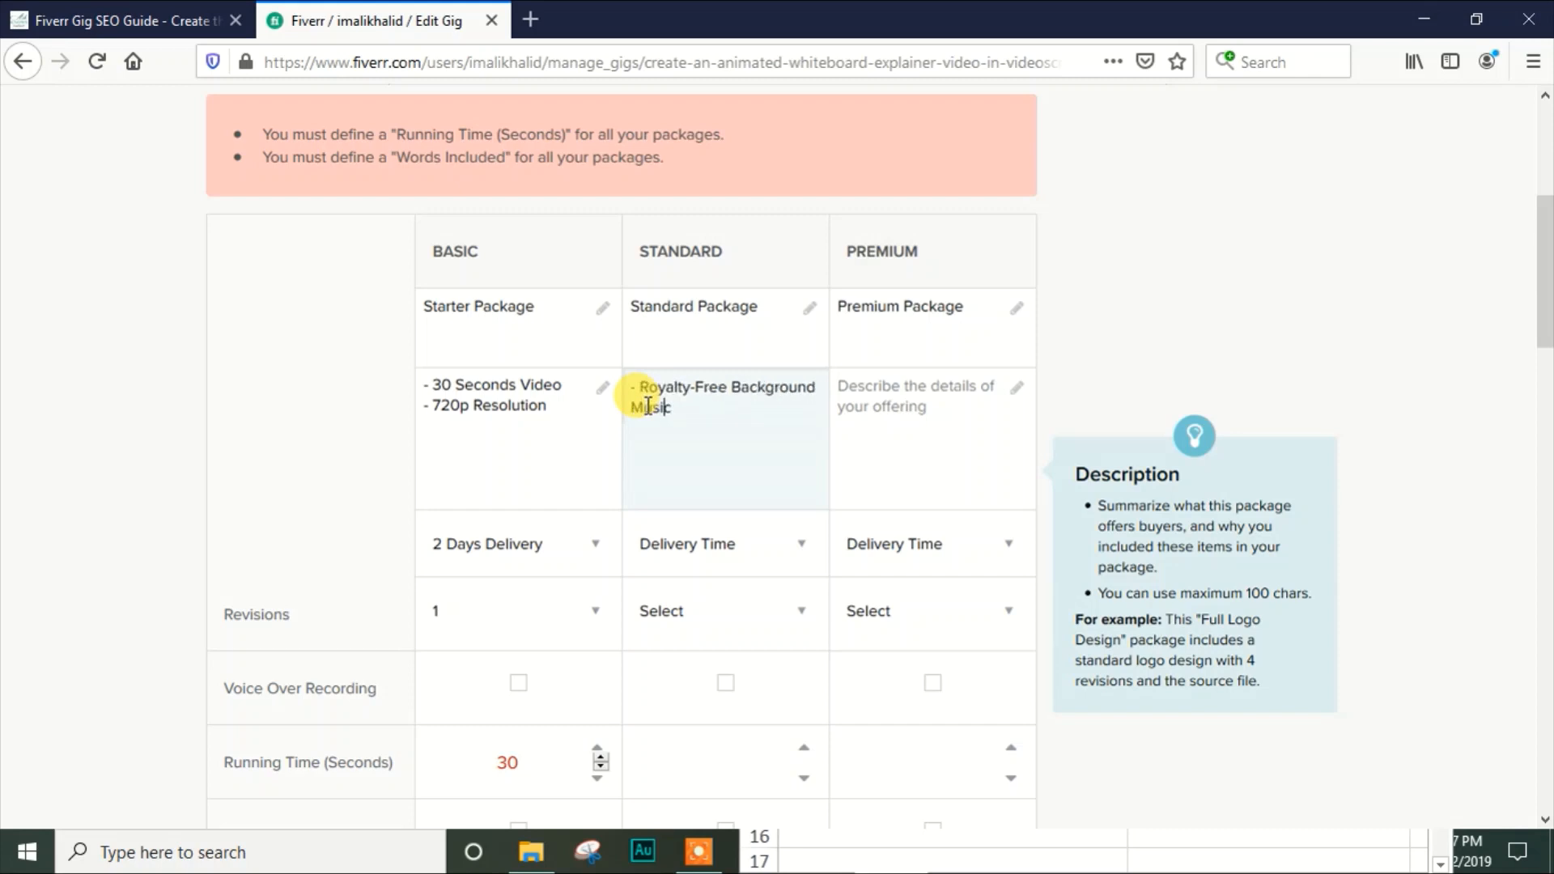
key("Down")
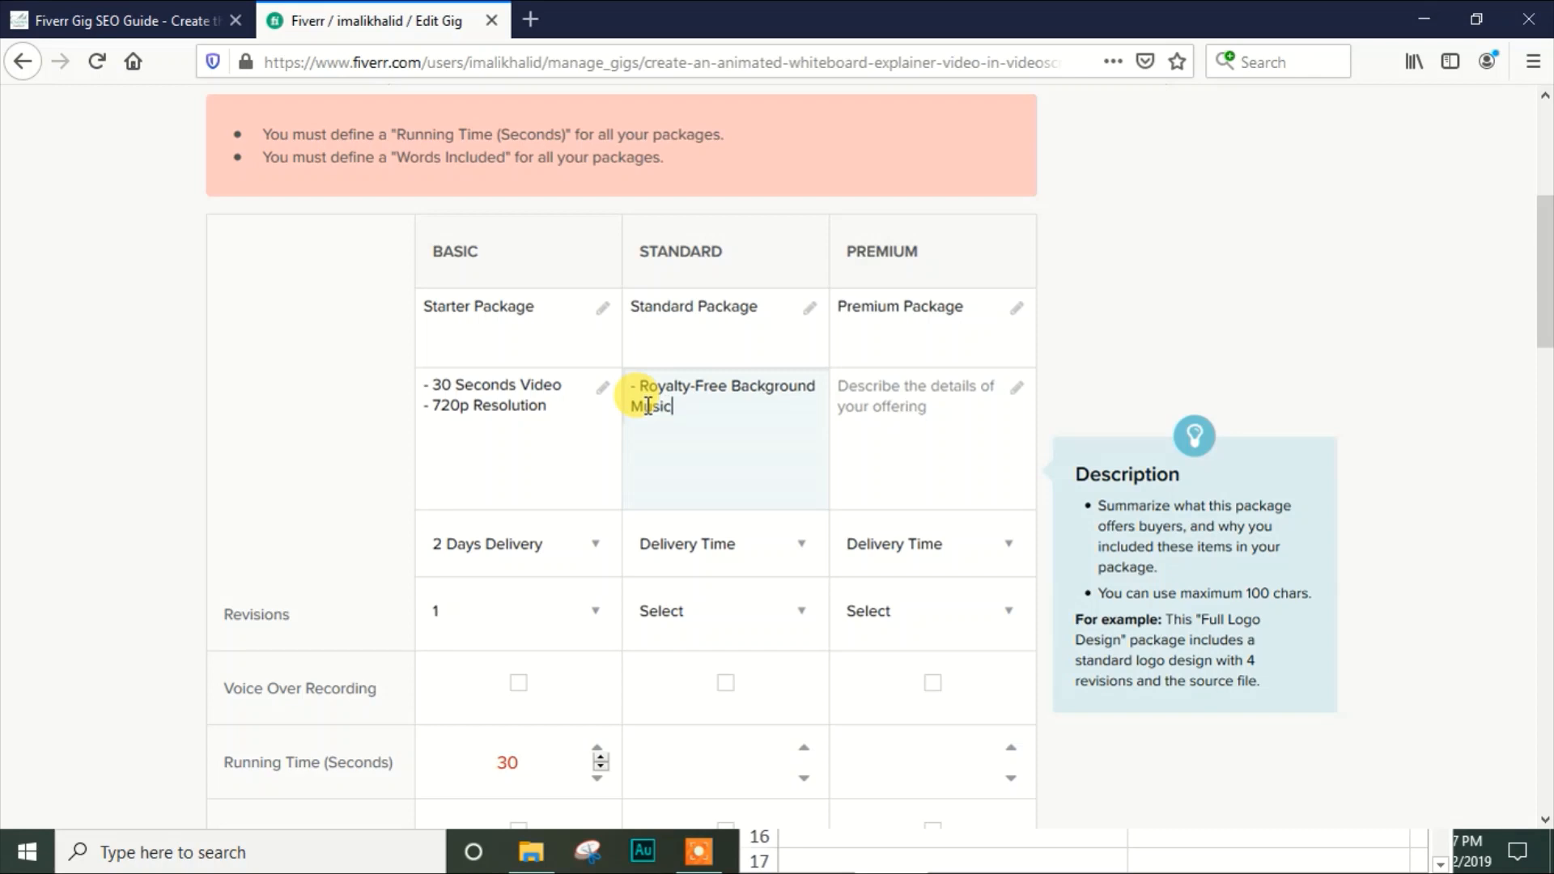
Copy the whole Standard package description into the Premium package description
key("ctrl+a")
key("ctrl+c")
left_click(840, 395)
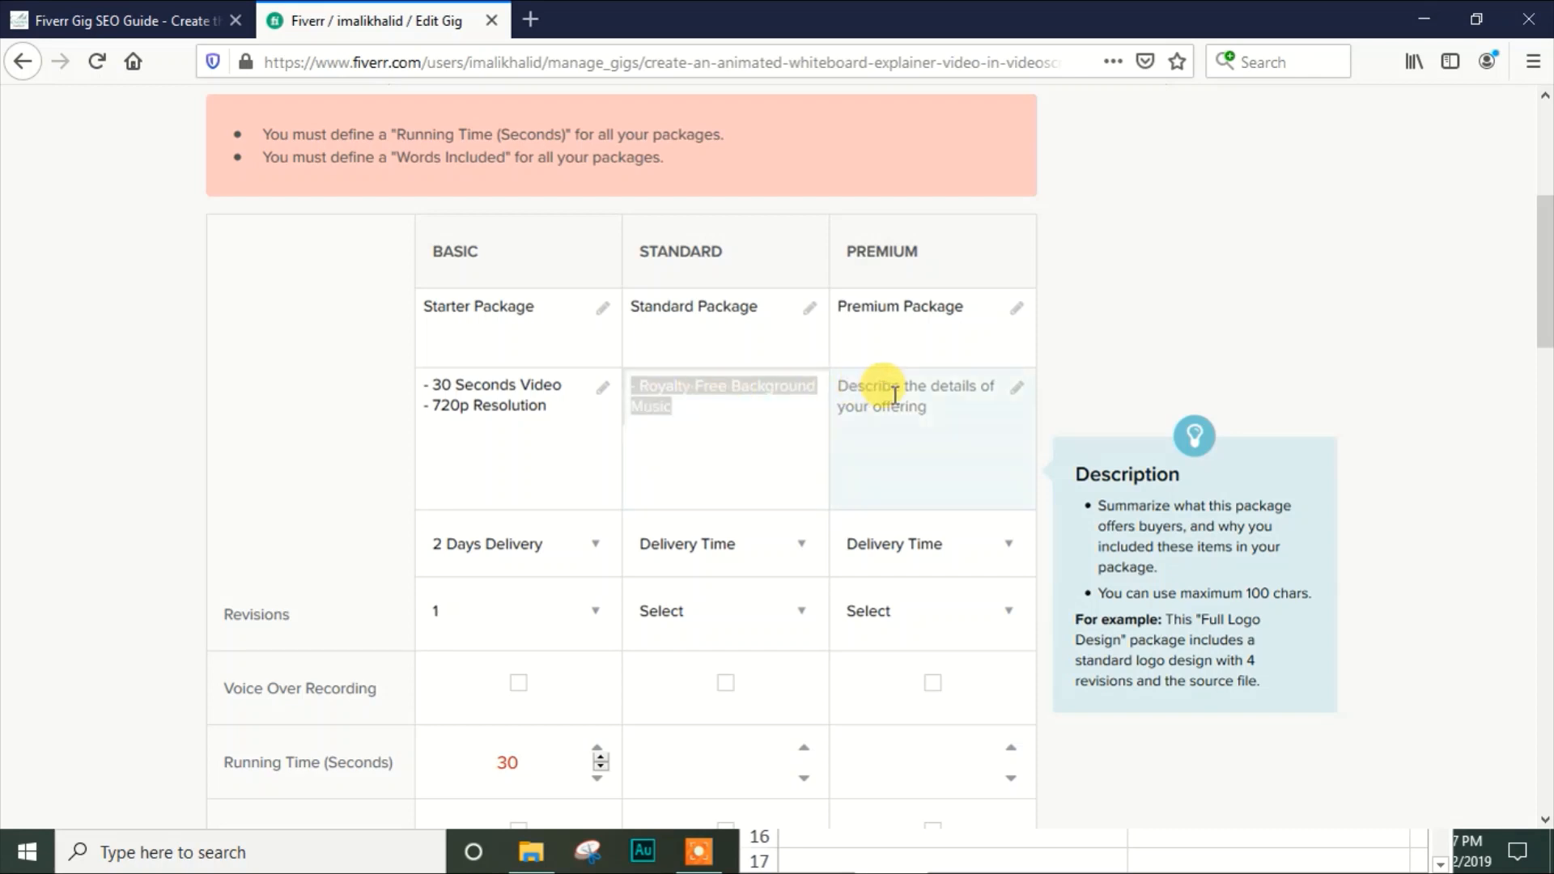
key("ctrl+v")
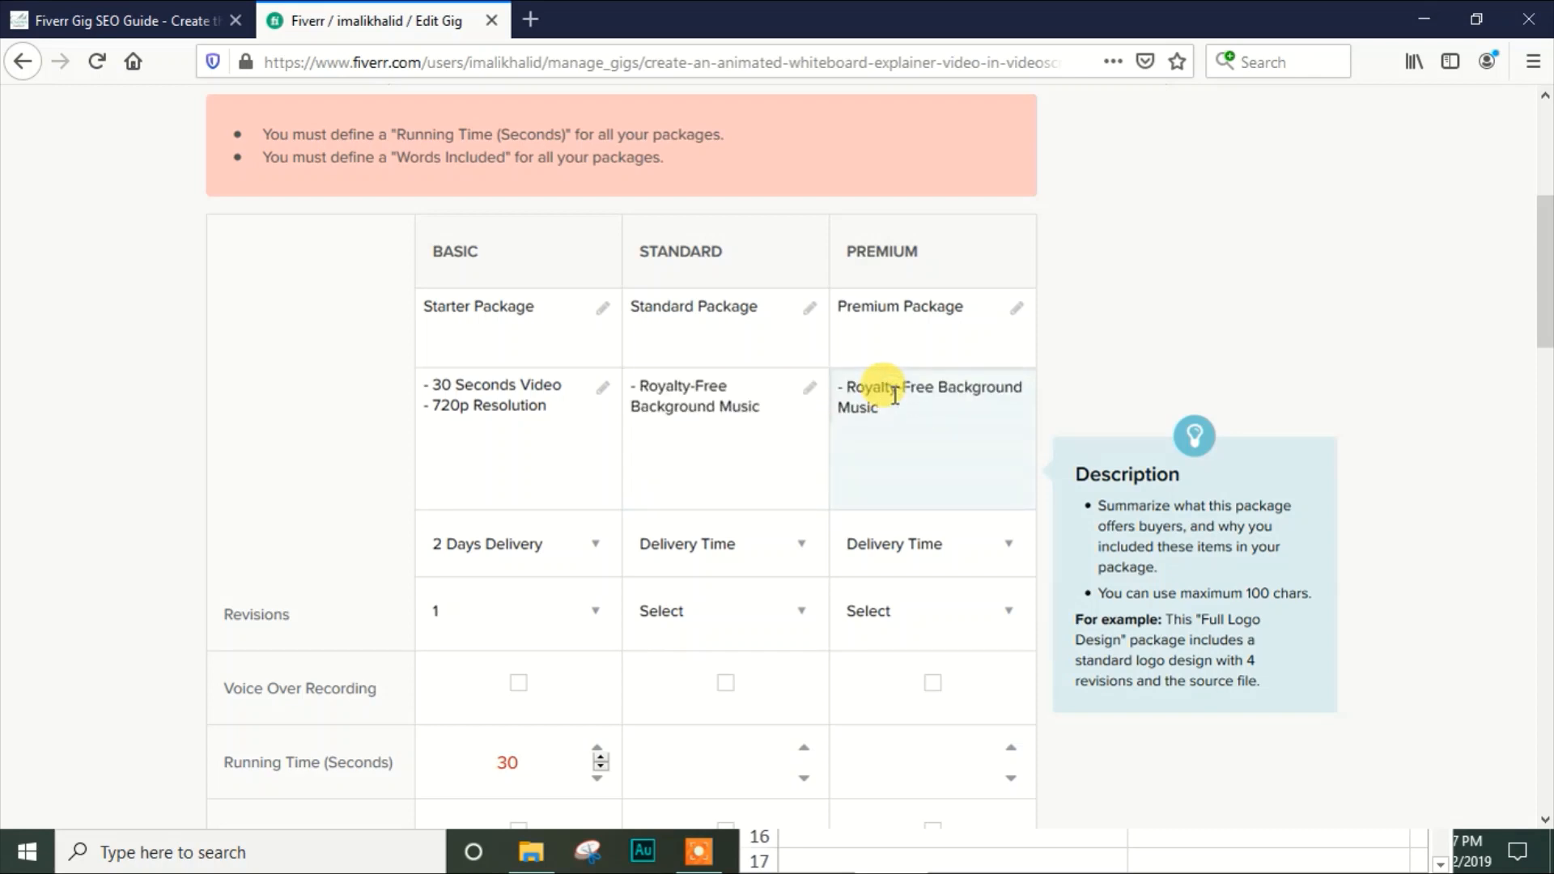
key("ctrl+a")
type("- 100 Words - 50 Seconds Video")
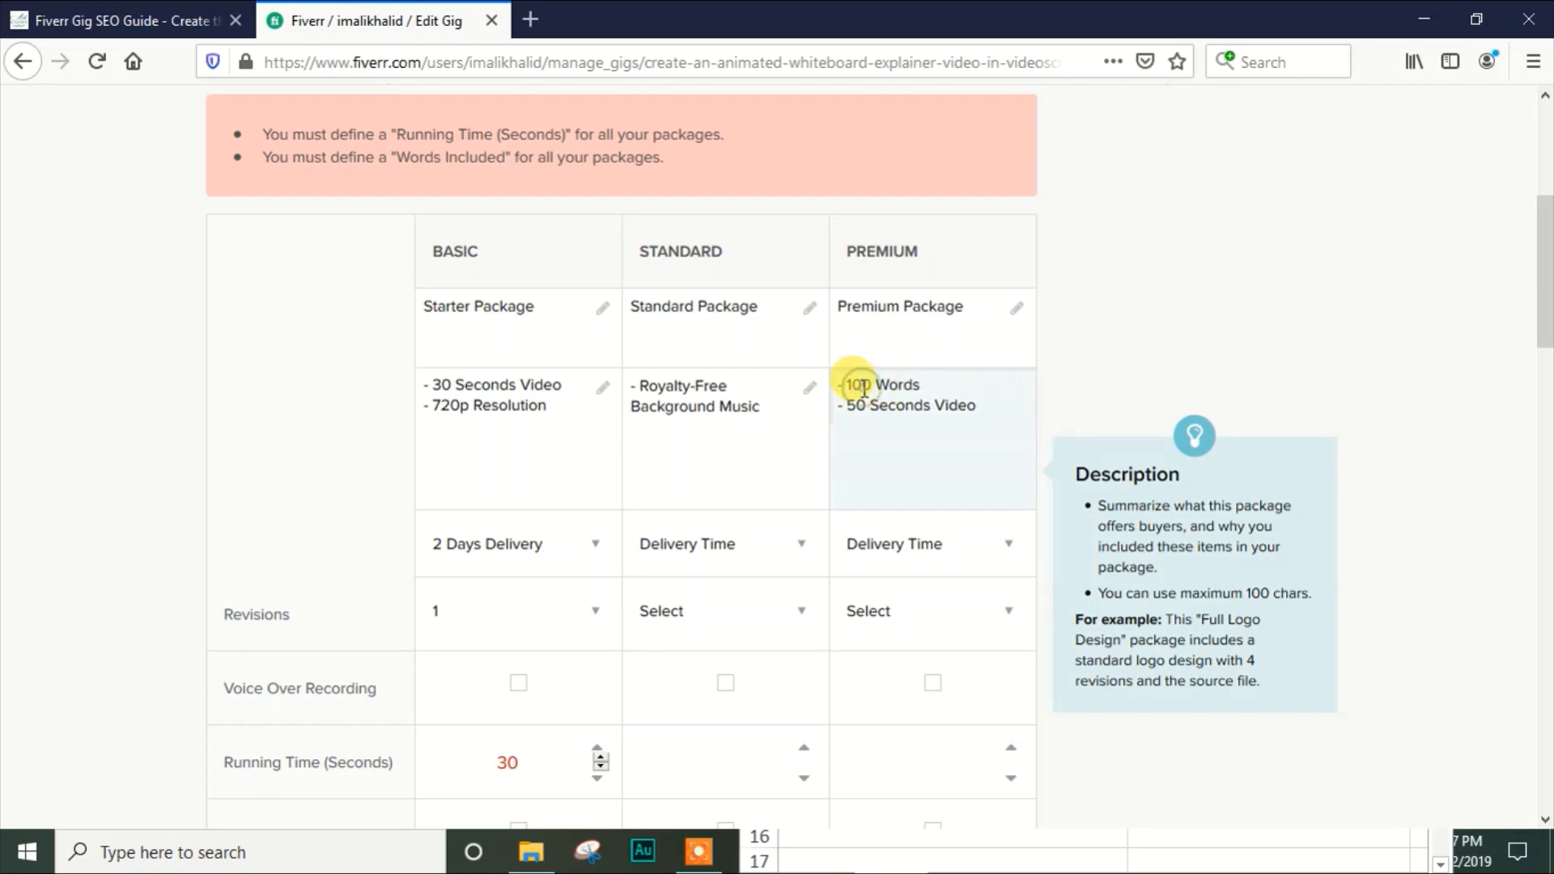
Change the Premium package description to 150 words and a 120 seconds video
left_click(863, 387)
key("BackSpace")
type("5")
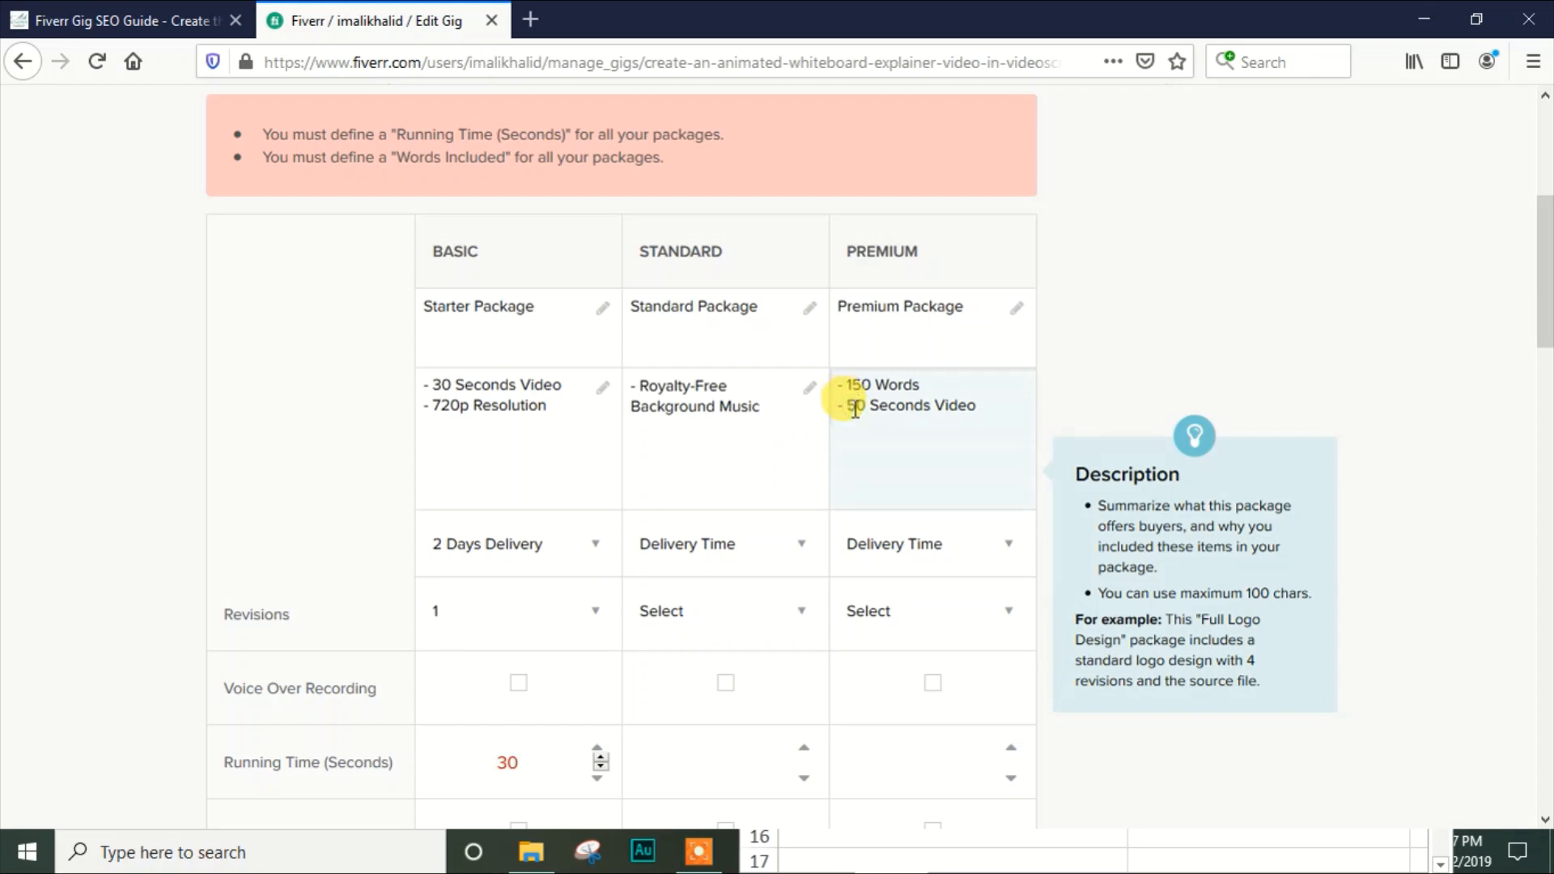
left_click(855, 407)
key("BackSpace")
type("120")
key("Down")
key("Down")
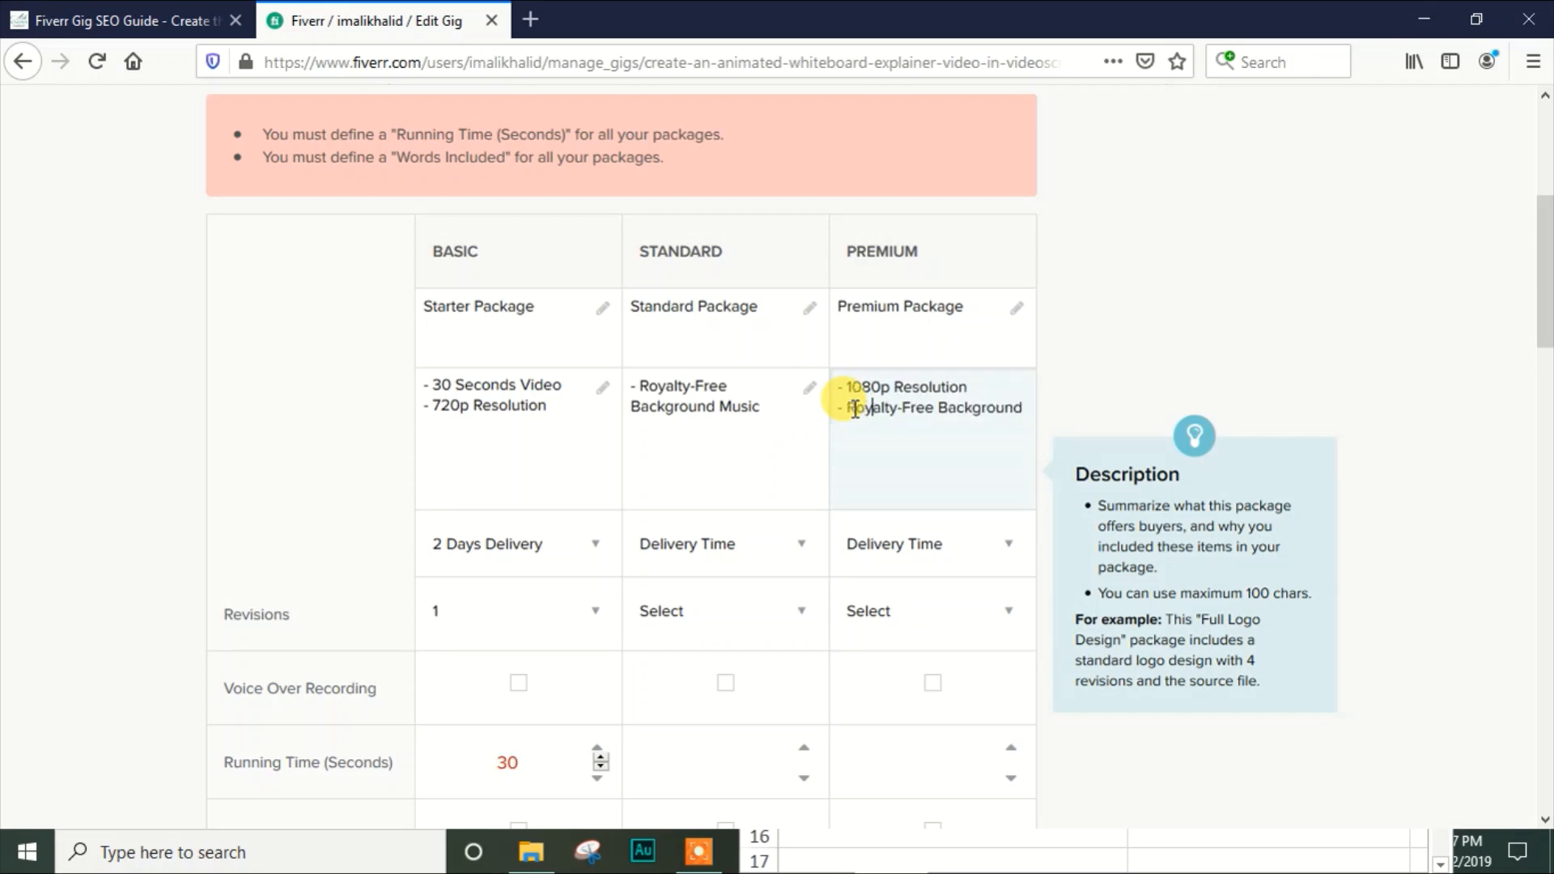
key("Up")
key("Down")
key("Down")
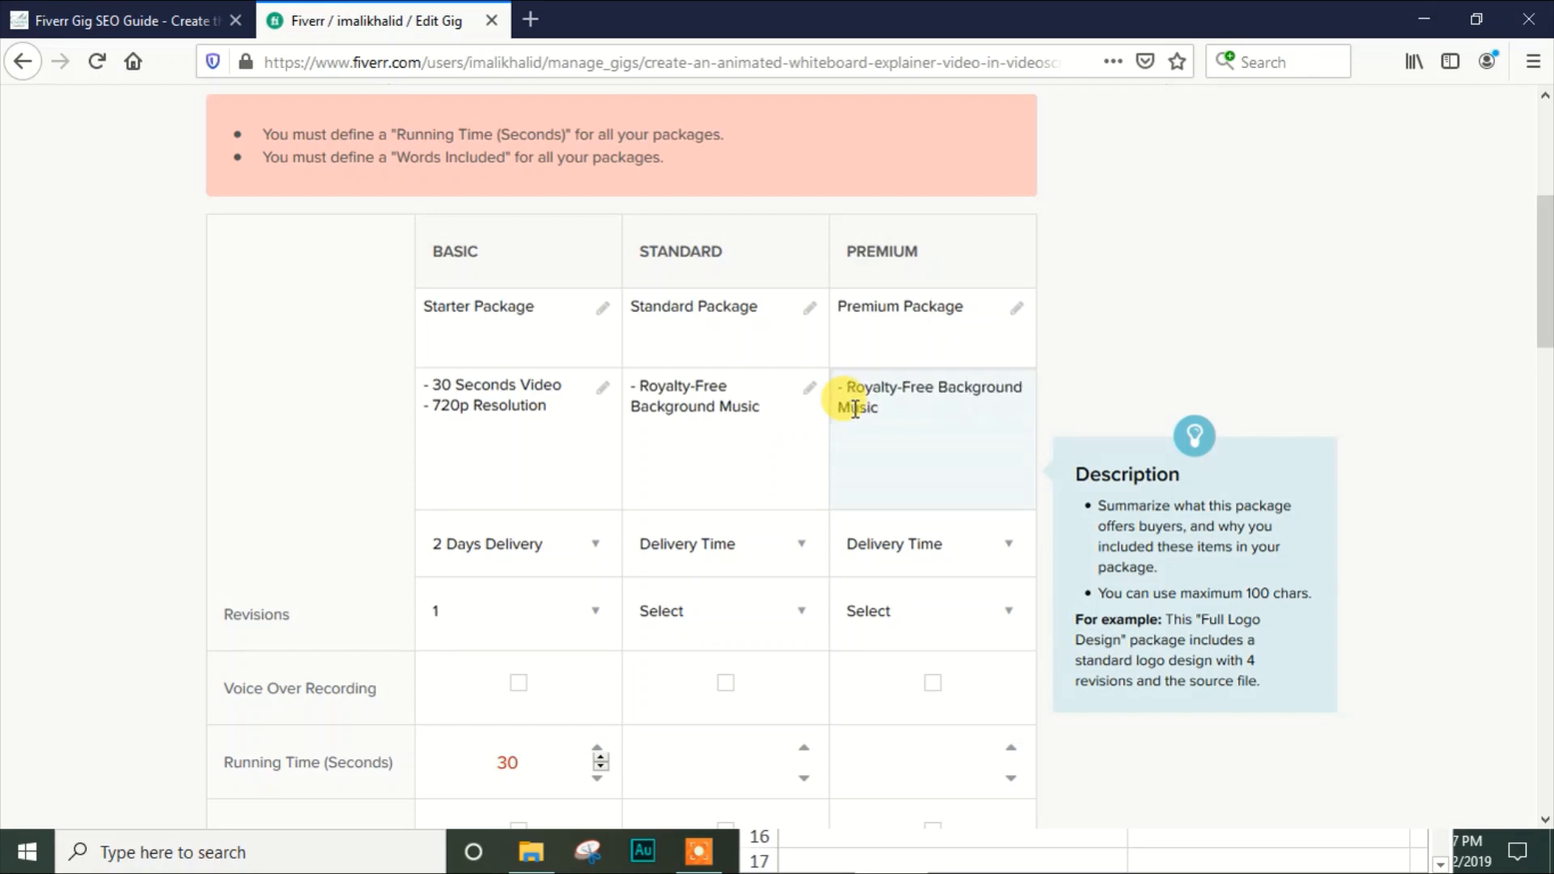
left_click(758, 401)
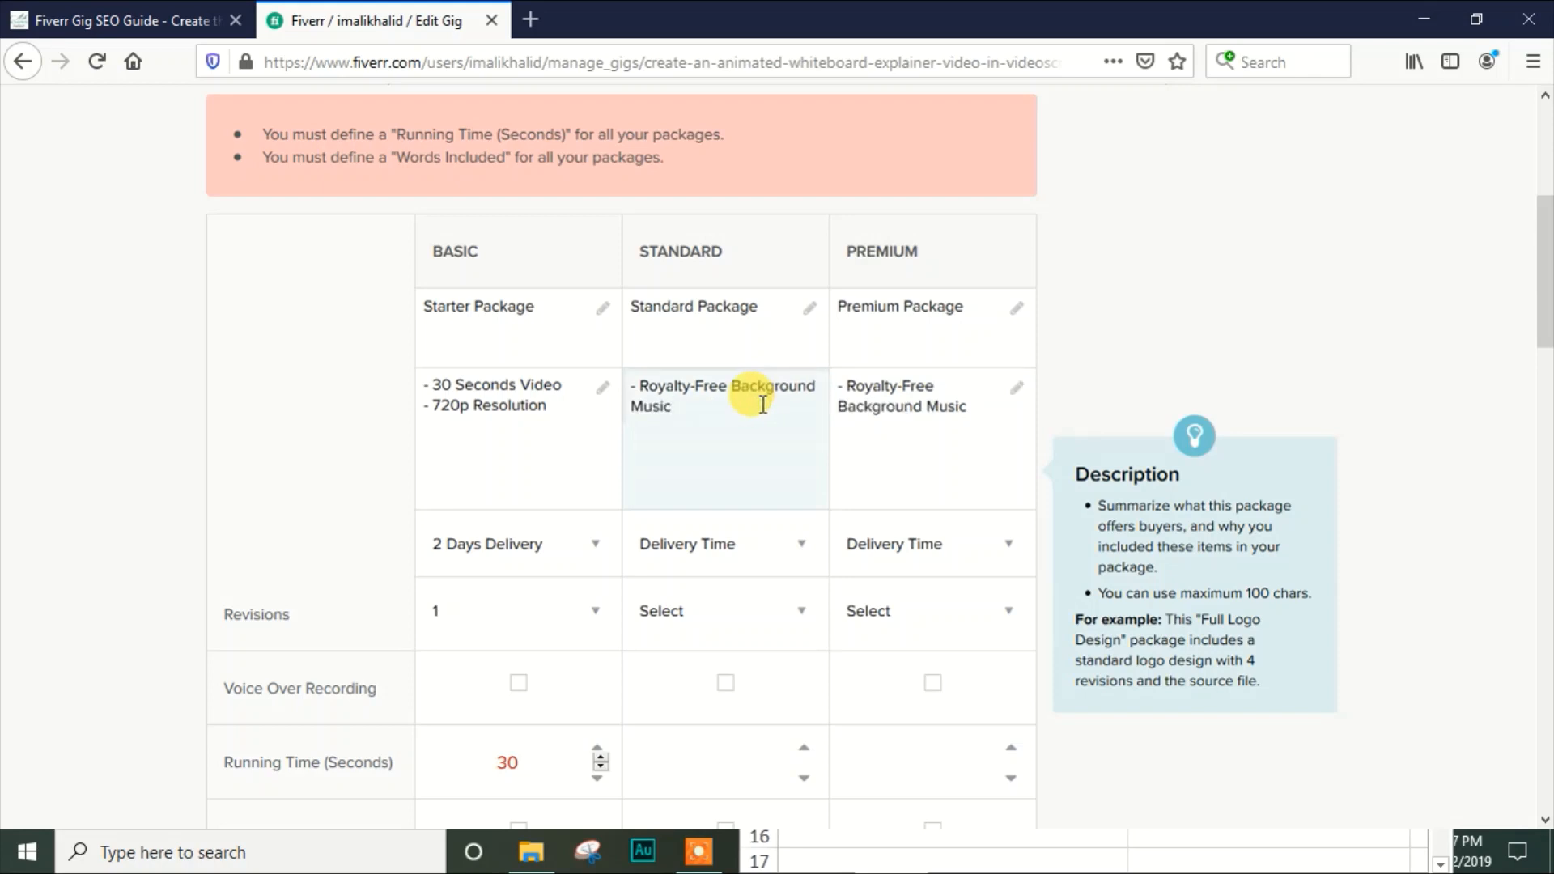
Set the delivery time to 3 days for the Standard package and 4 days for the Premium package
left_click(743, 557)
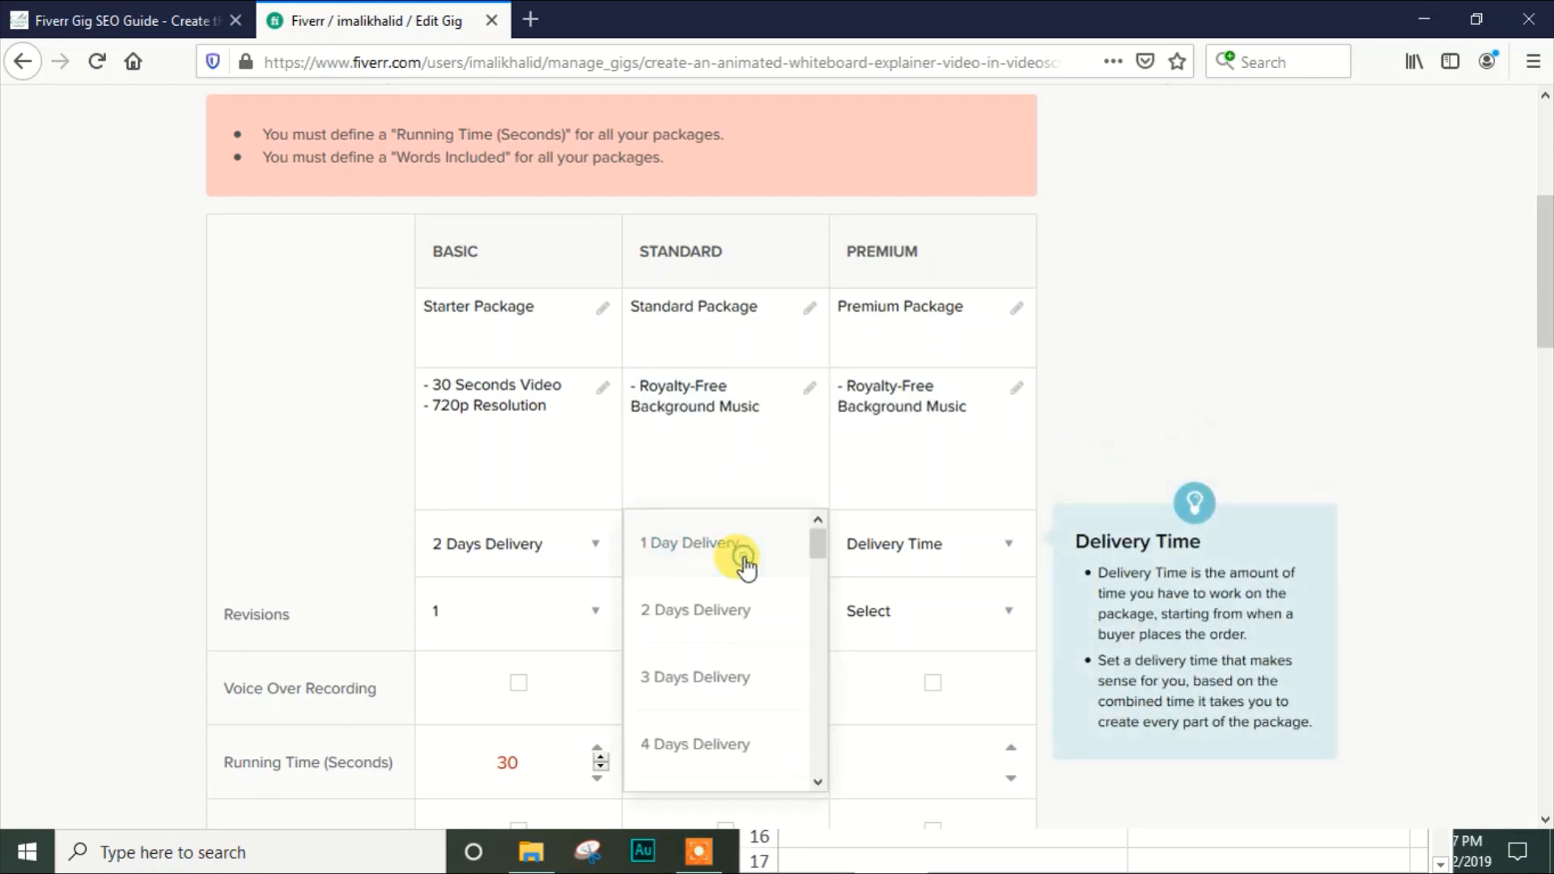
left_click(727, 678)
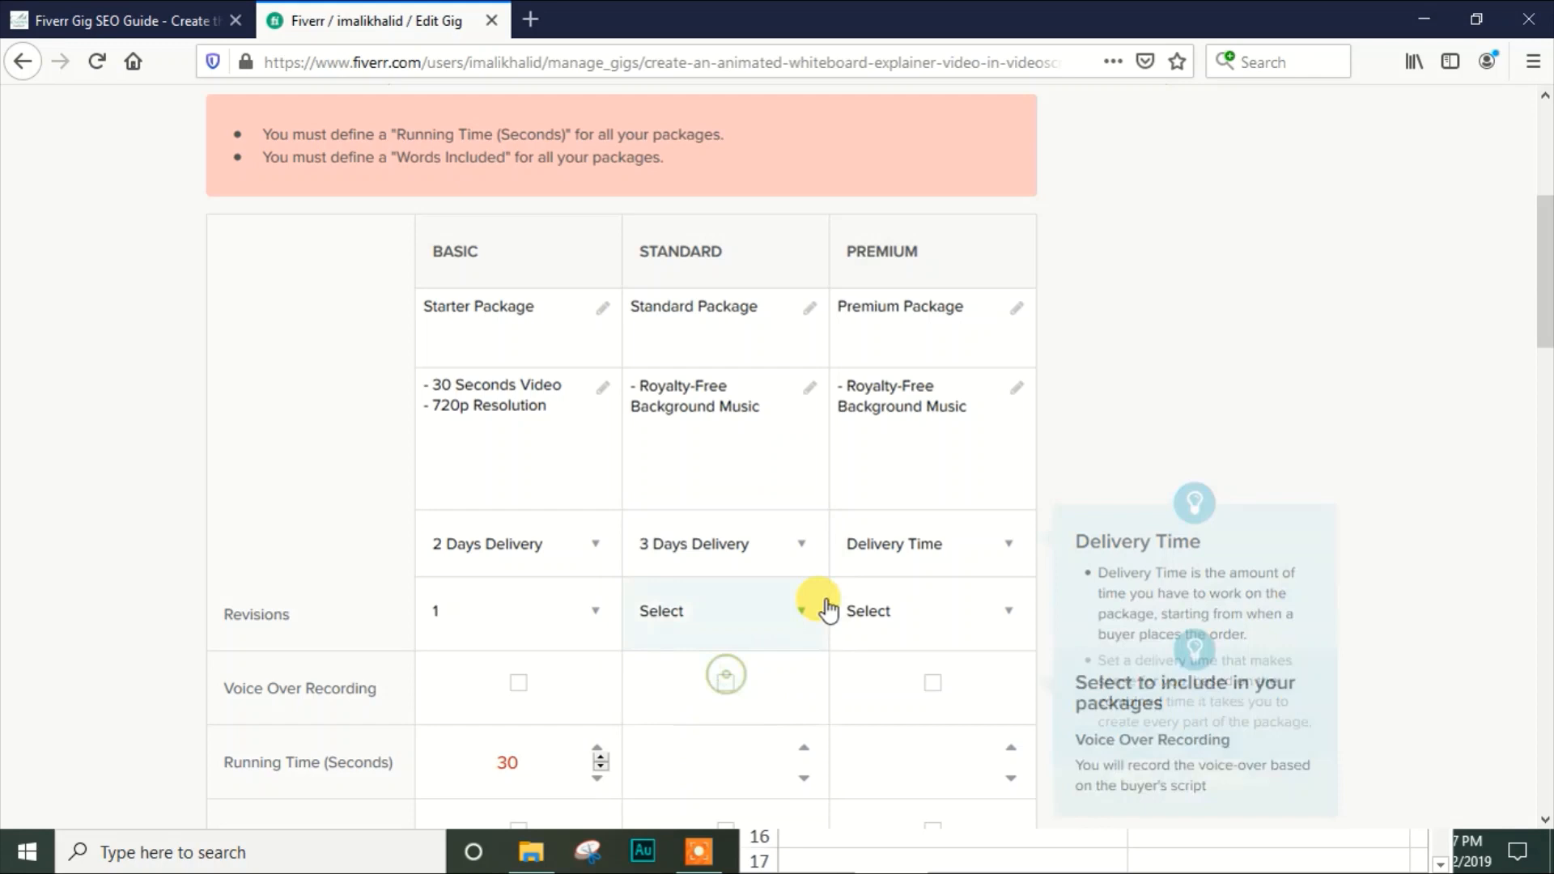
left_click(931, 534)
left_click(901, 745)
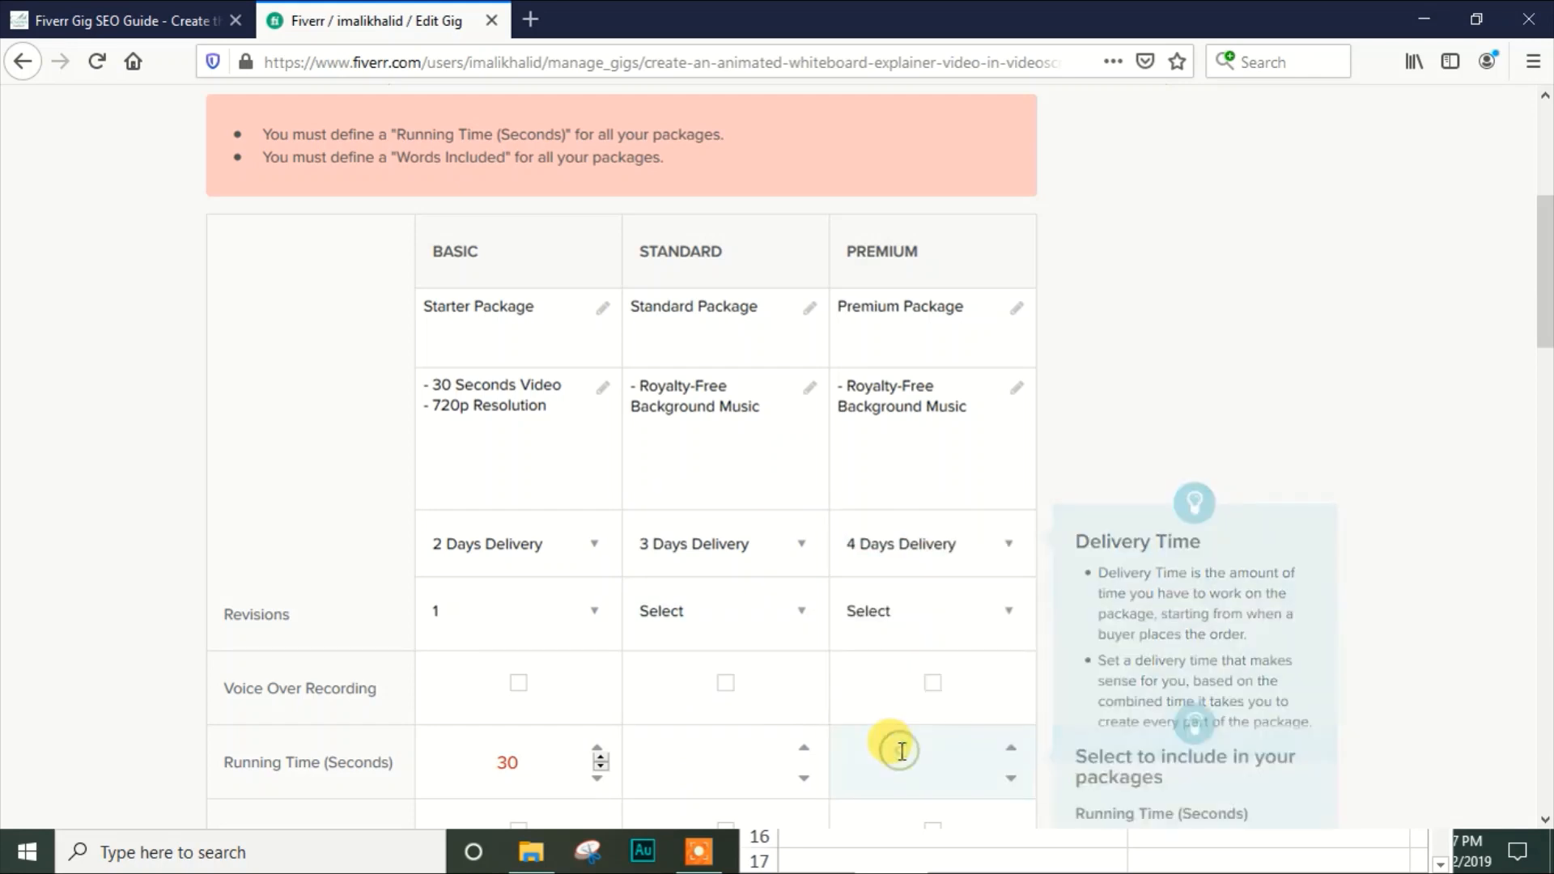
Set the number of revisions to 2 for both the Standard and Premium packages
left_click(720, 631)
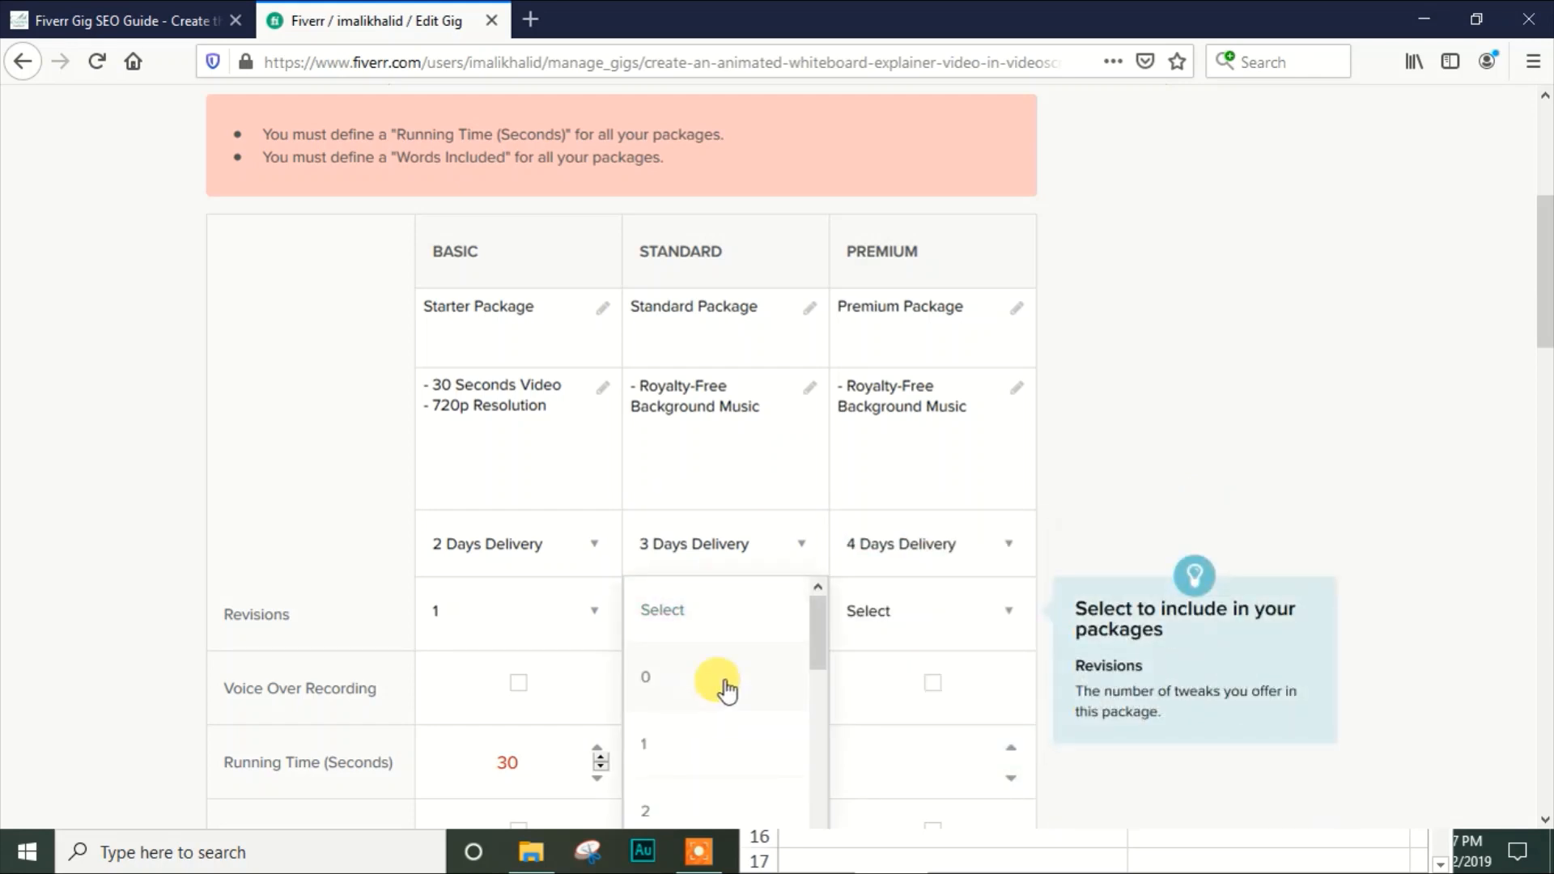
left_click_drag(819, 618, 817, 633)
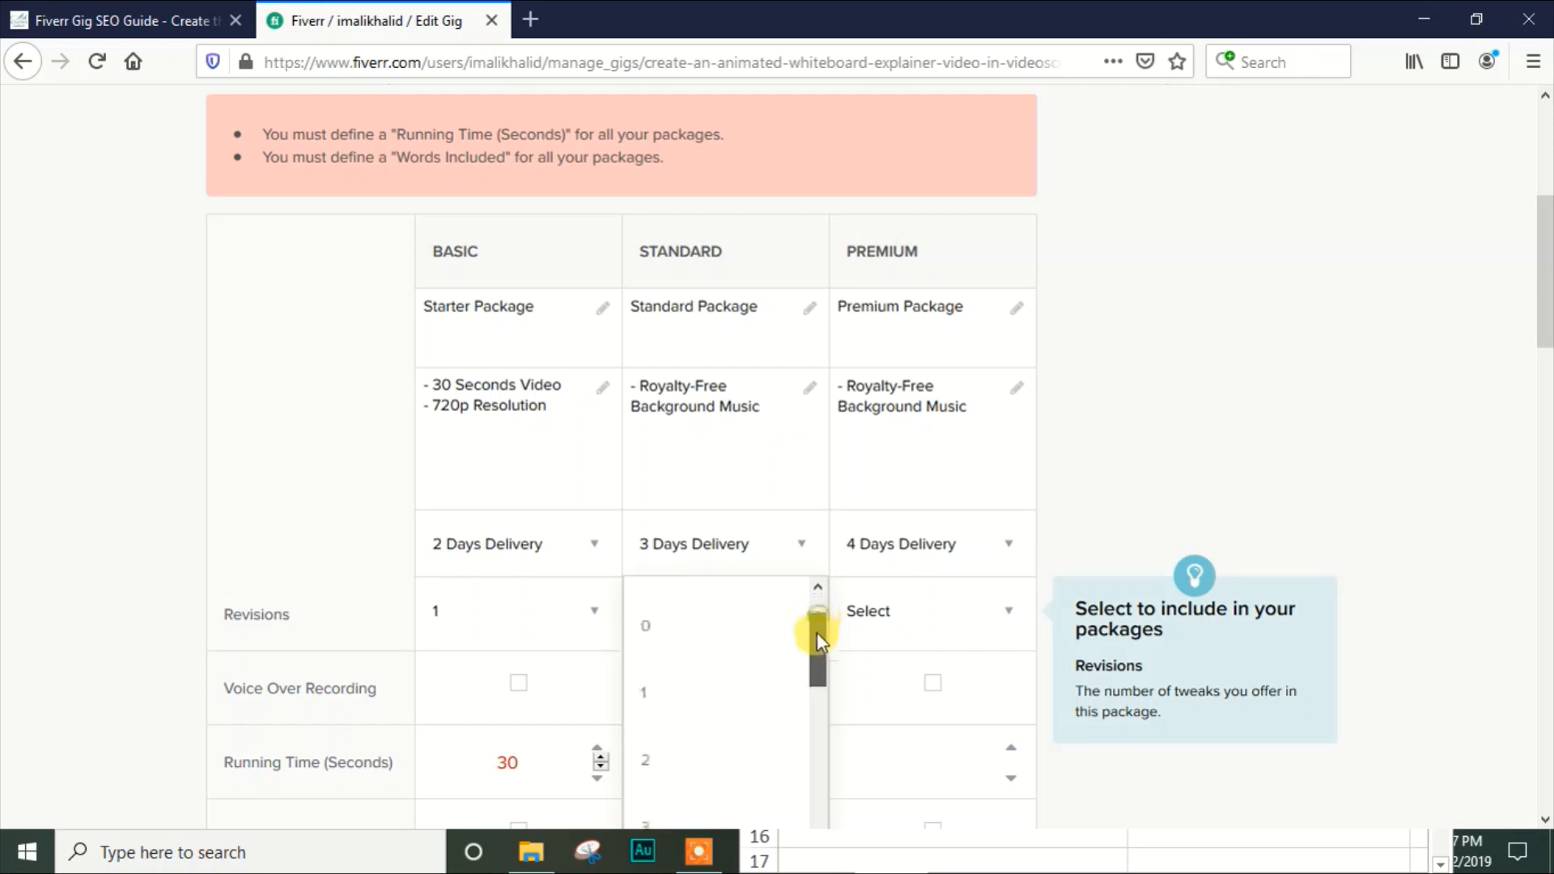
left_click(718, 761)
left_click(900, 617)
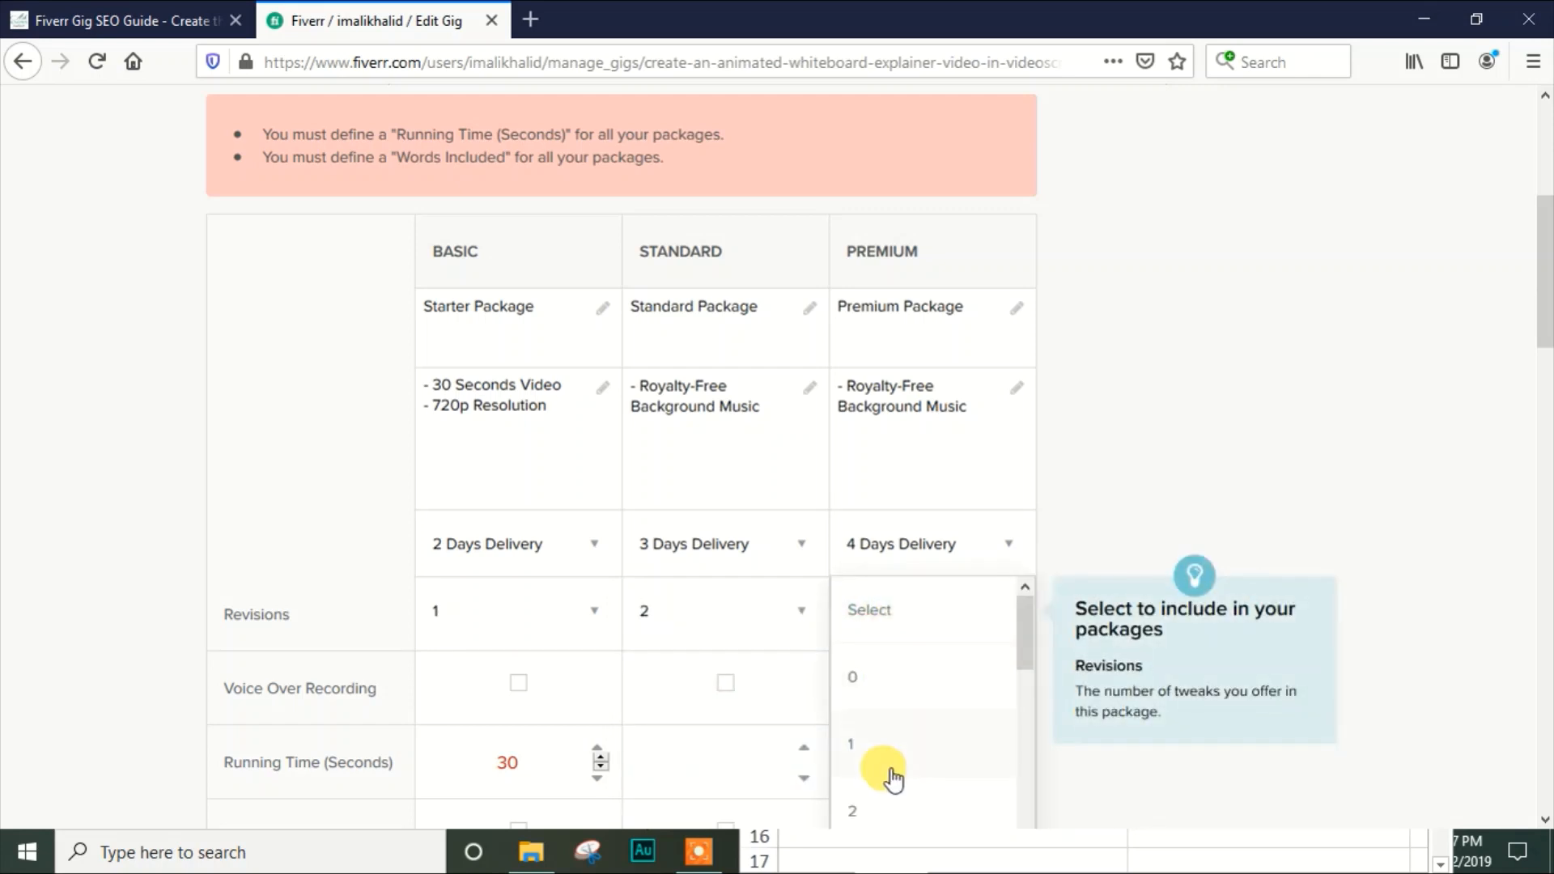
left_click(896, 809)
Include voice over recording in the Standard and Premium packages
scroll(1546, 350, "down", 1)
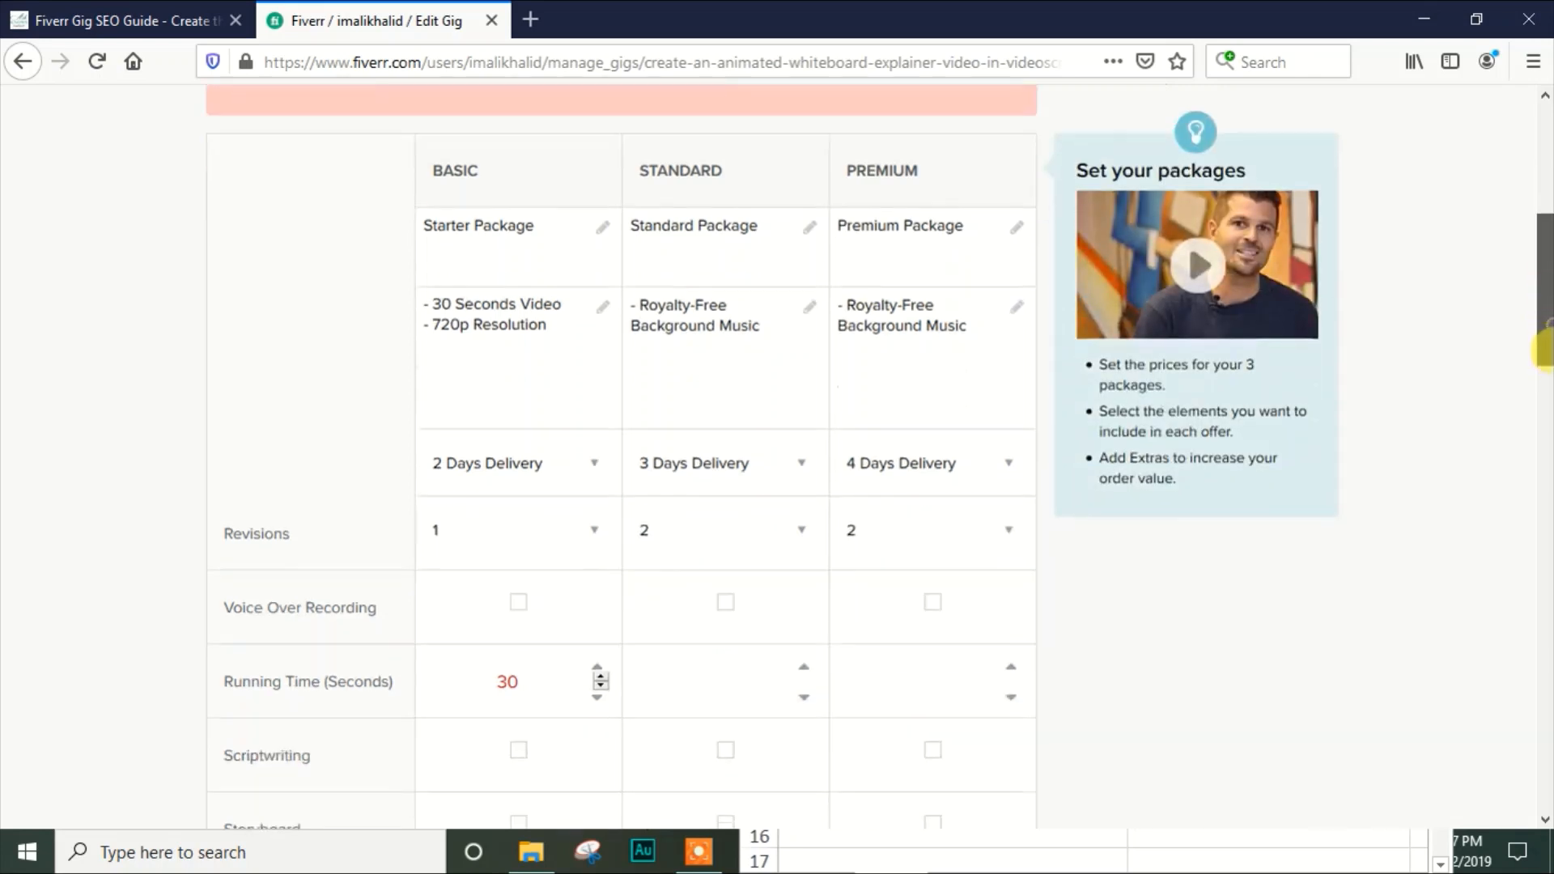
scroll(1546, 350, "down", 2)
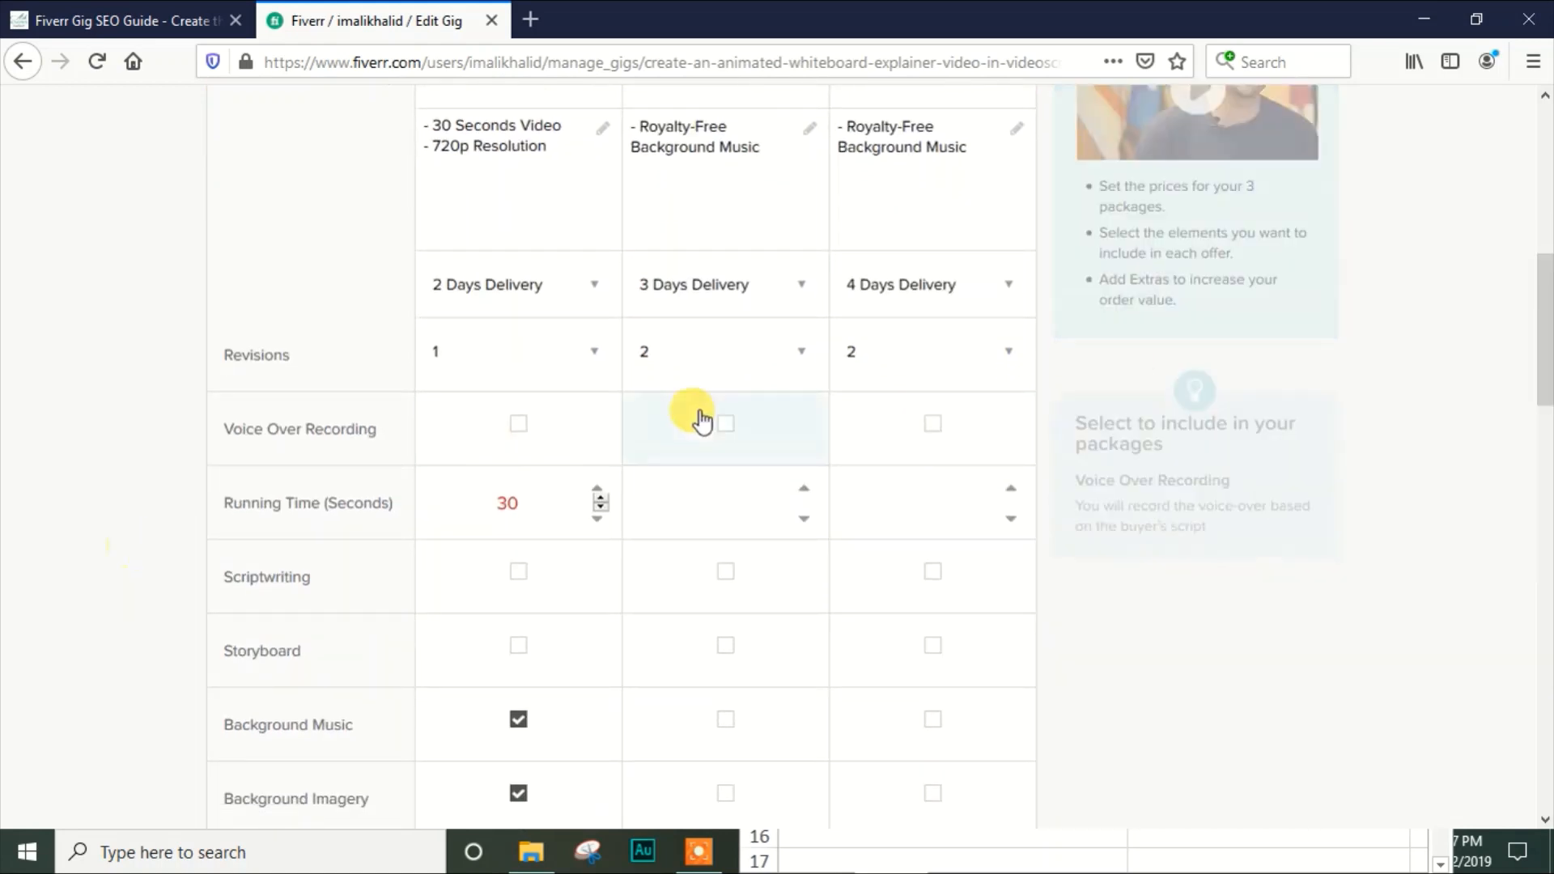
left_click(725, 421)
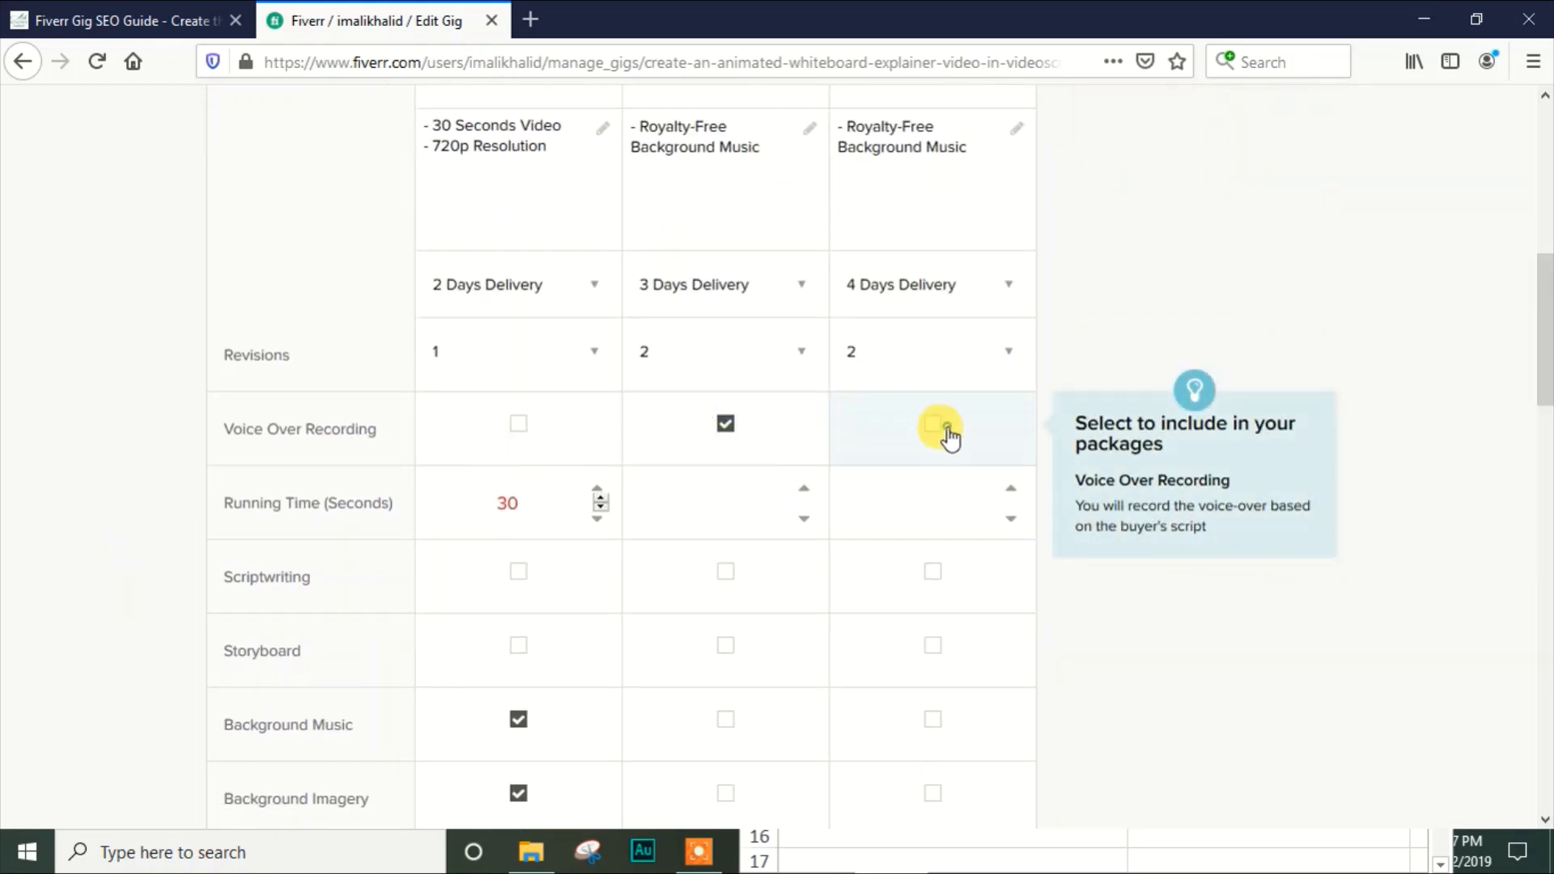
left_click(944, 426)
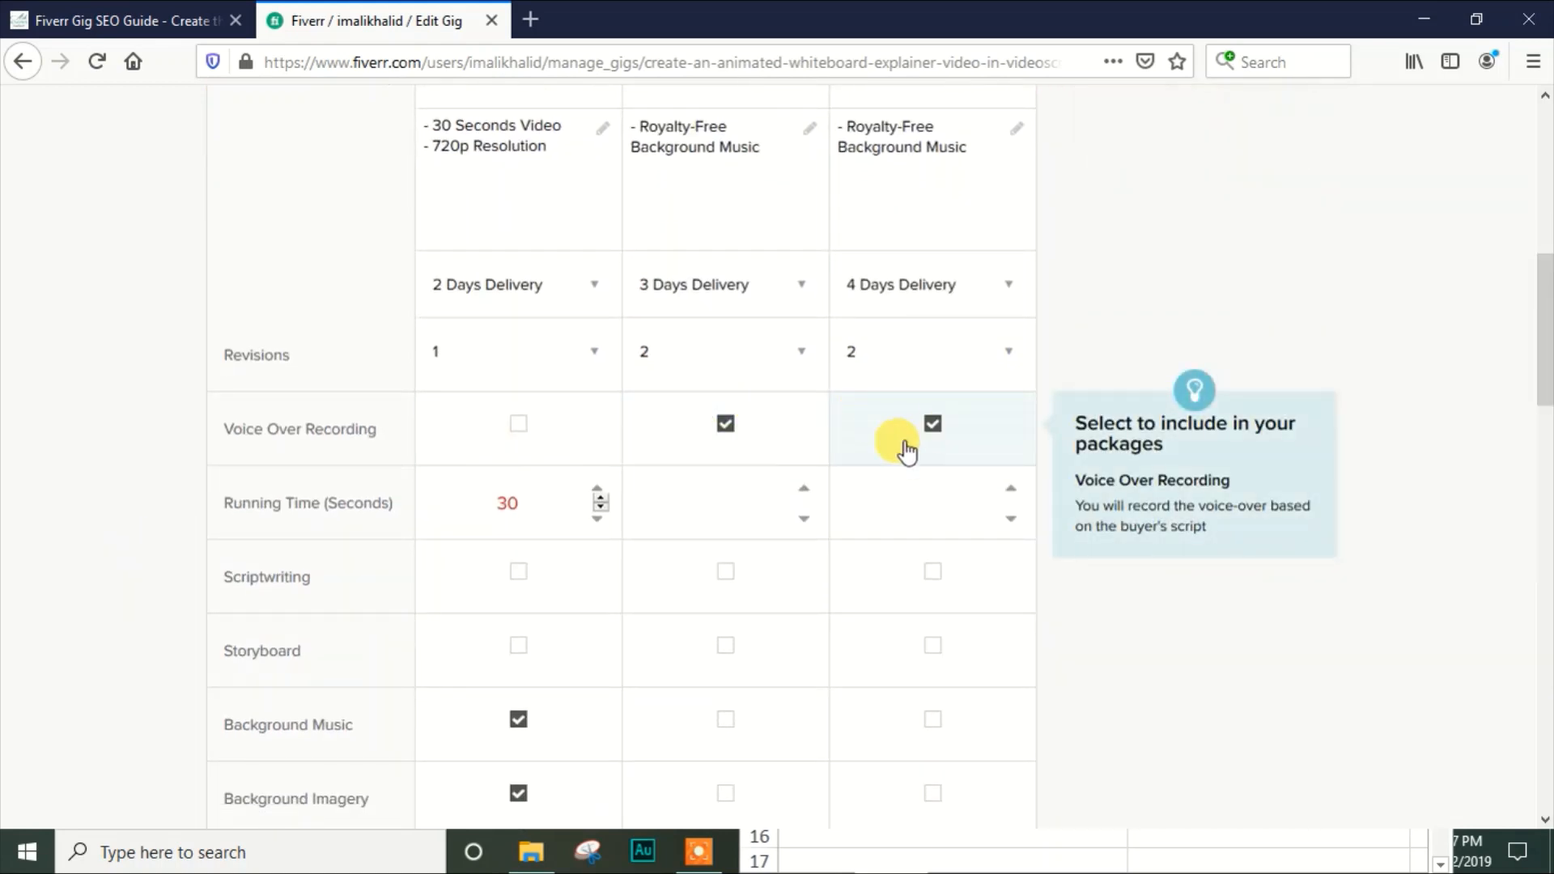
Change the video length in the Standard package description to 70 seconds
left_click(661, 506)
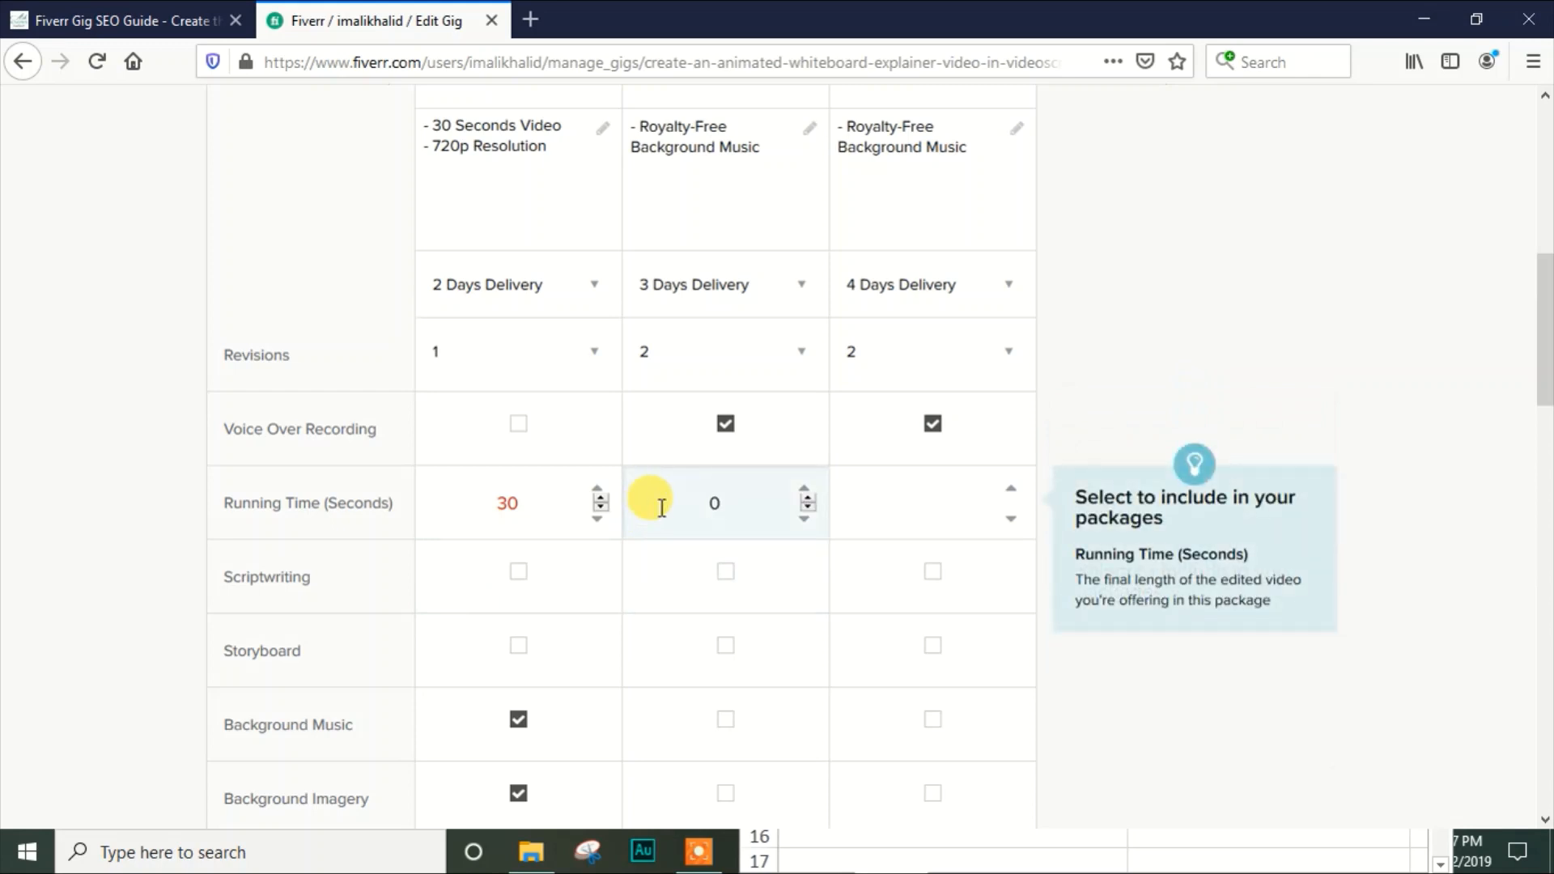
left_click(688, 154)
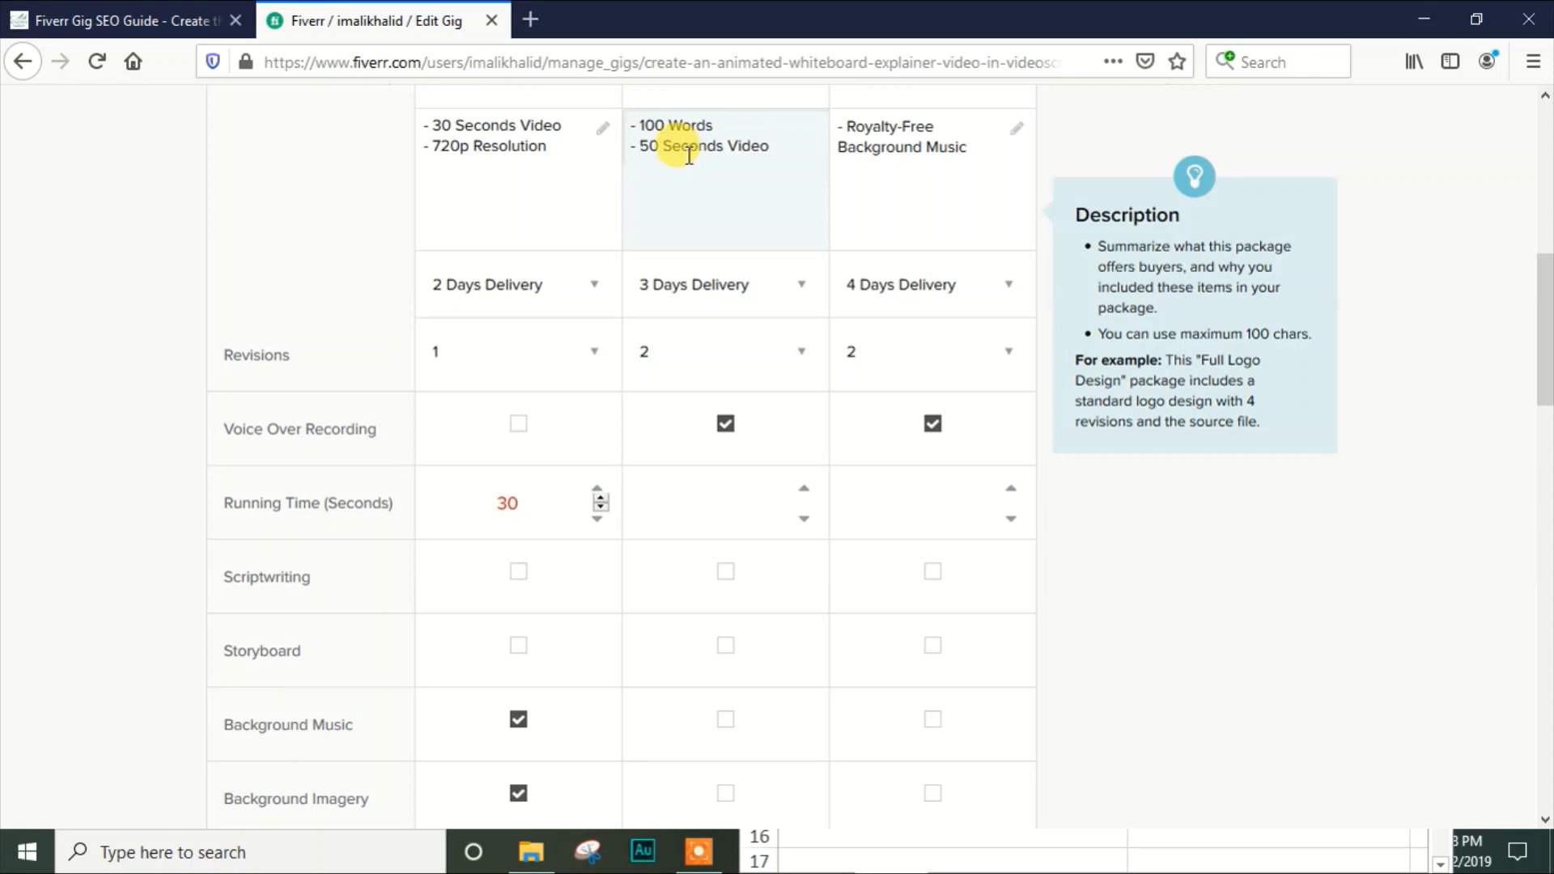
left_click(648, 147)
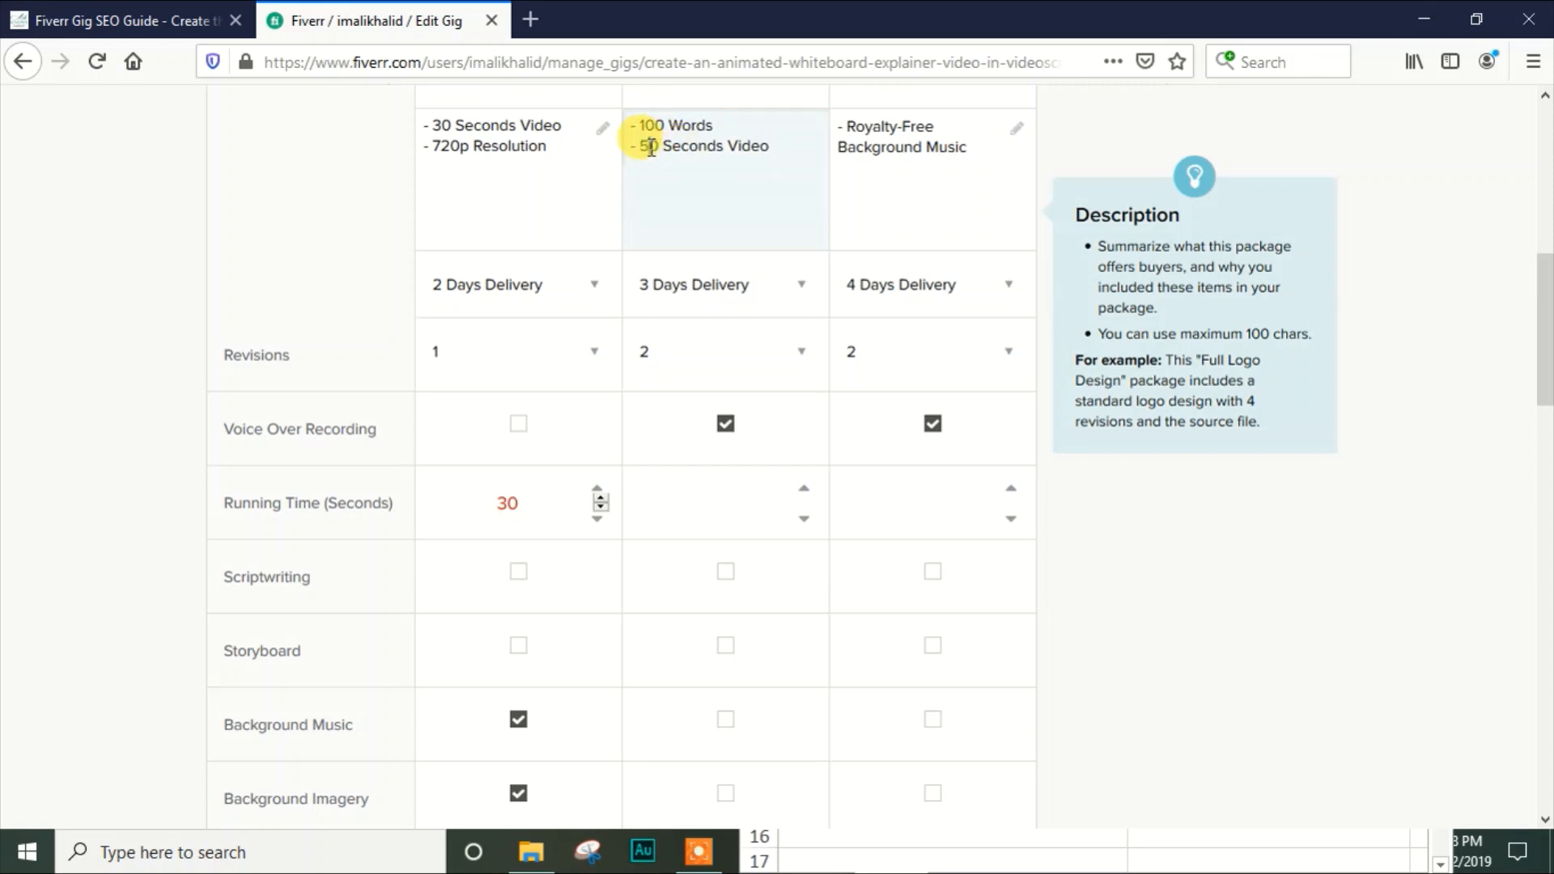
key("BackSpace")
type("7")
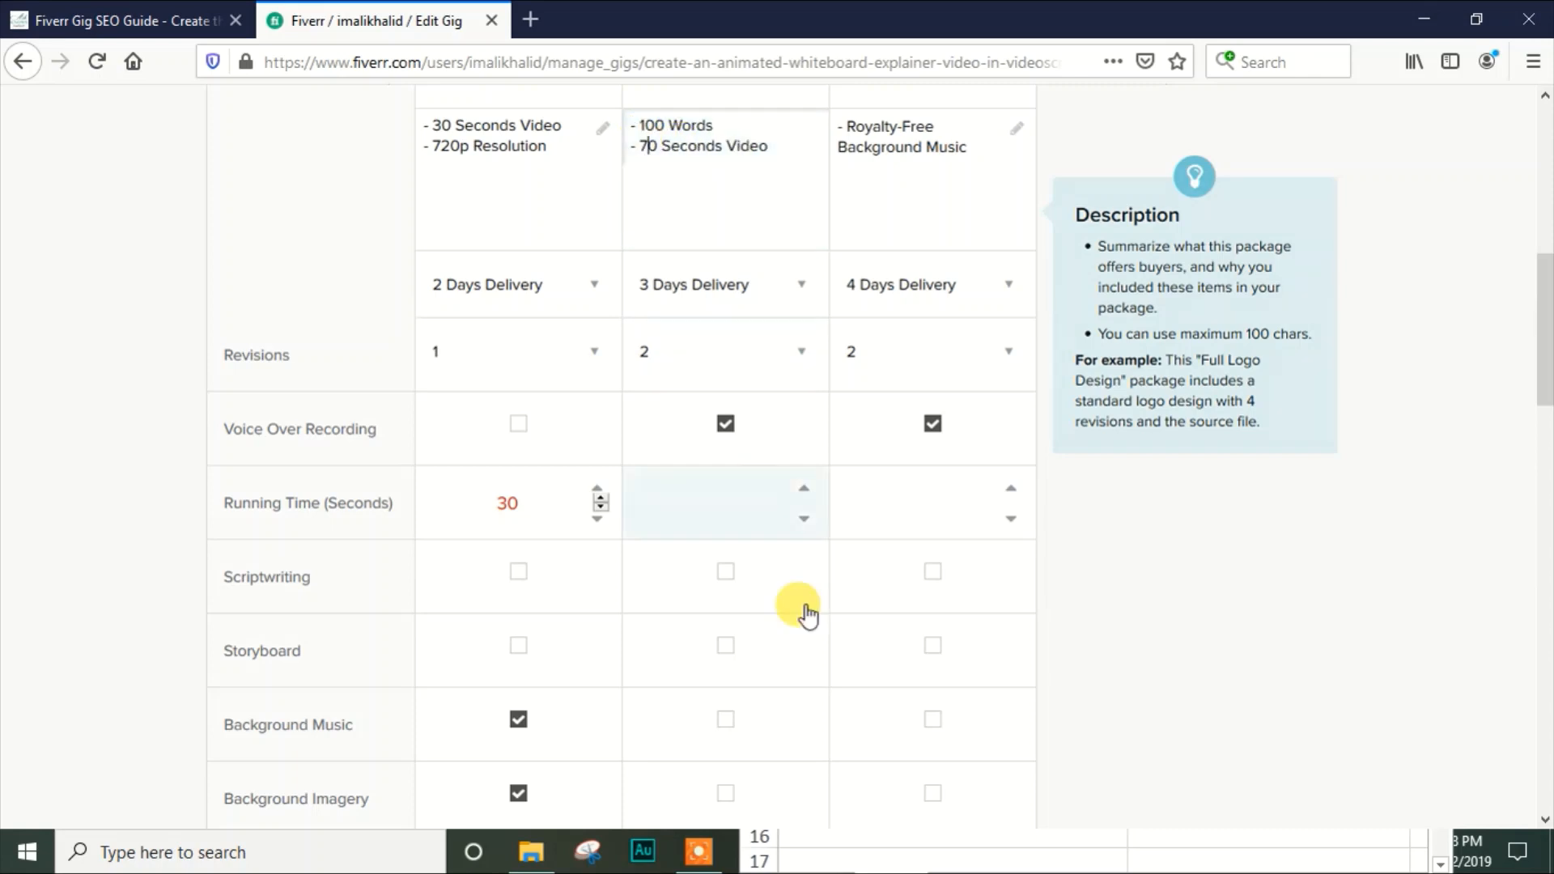
Set the running time to 70 seconds for the Standard package and 120 seconds for the Premium package
left_click(692, 506)
type("70")
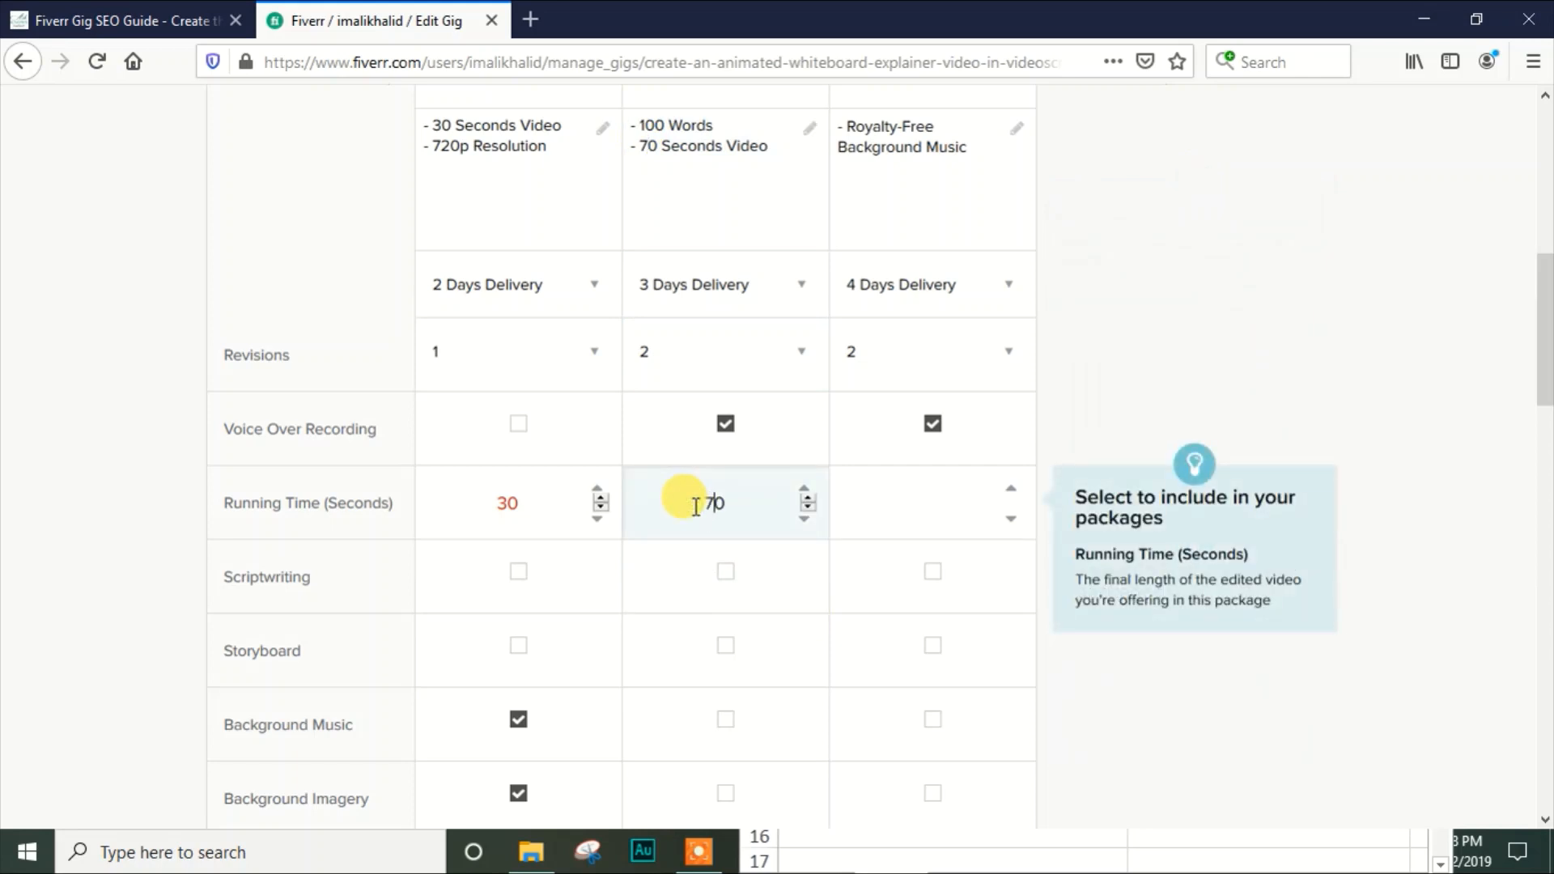
left_click(911, 498)
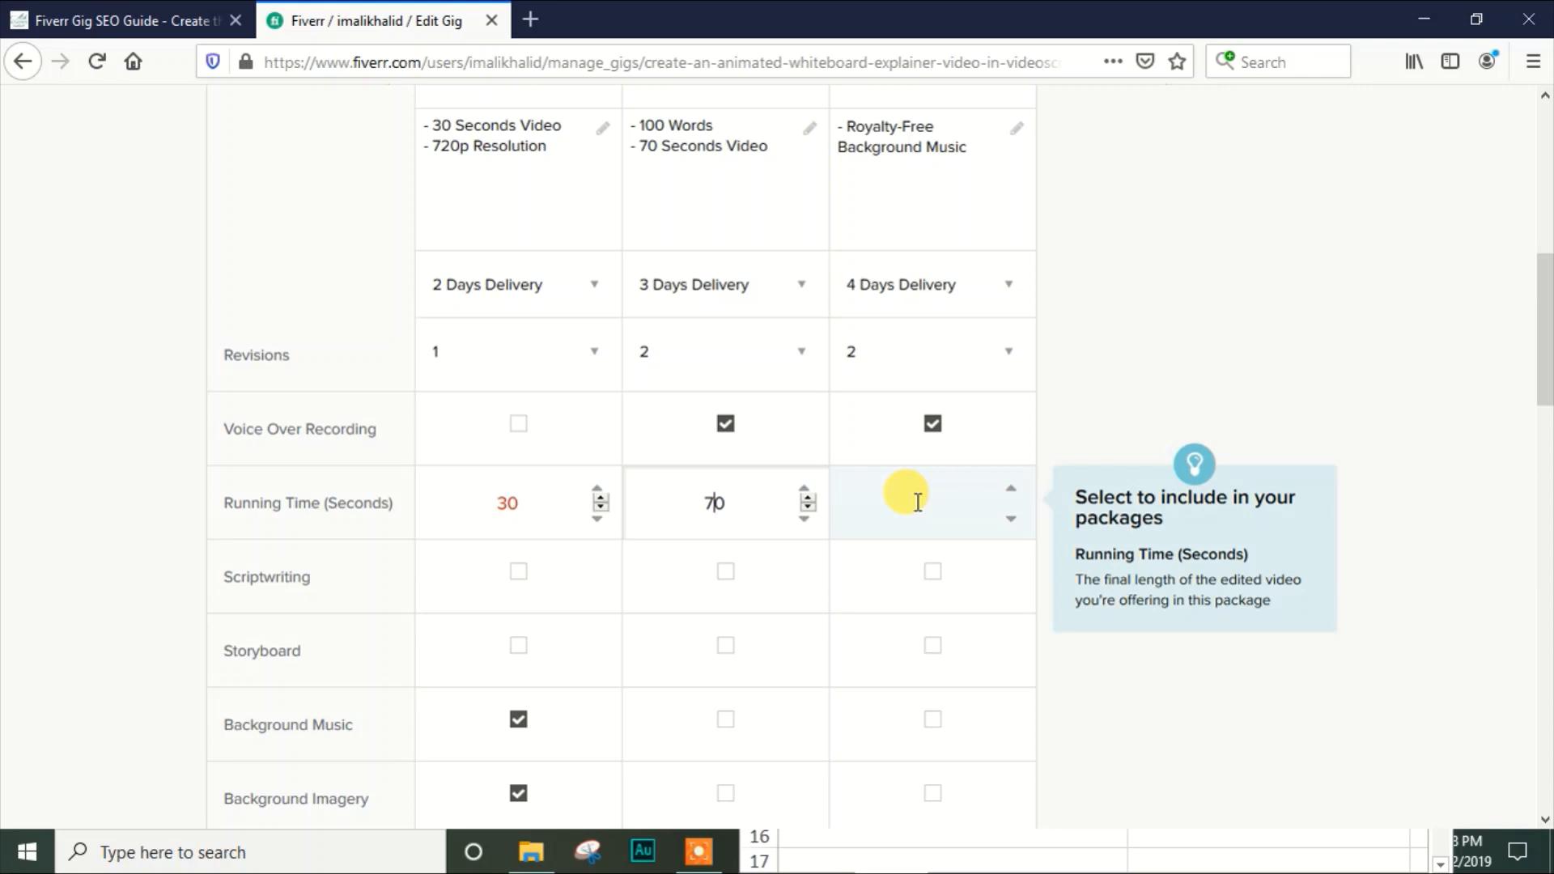
left_click(919, 502)
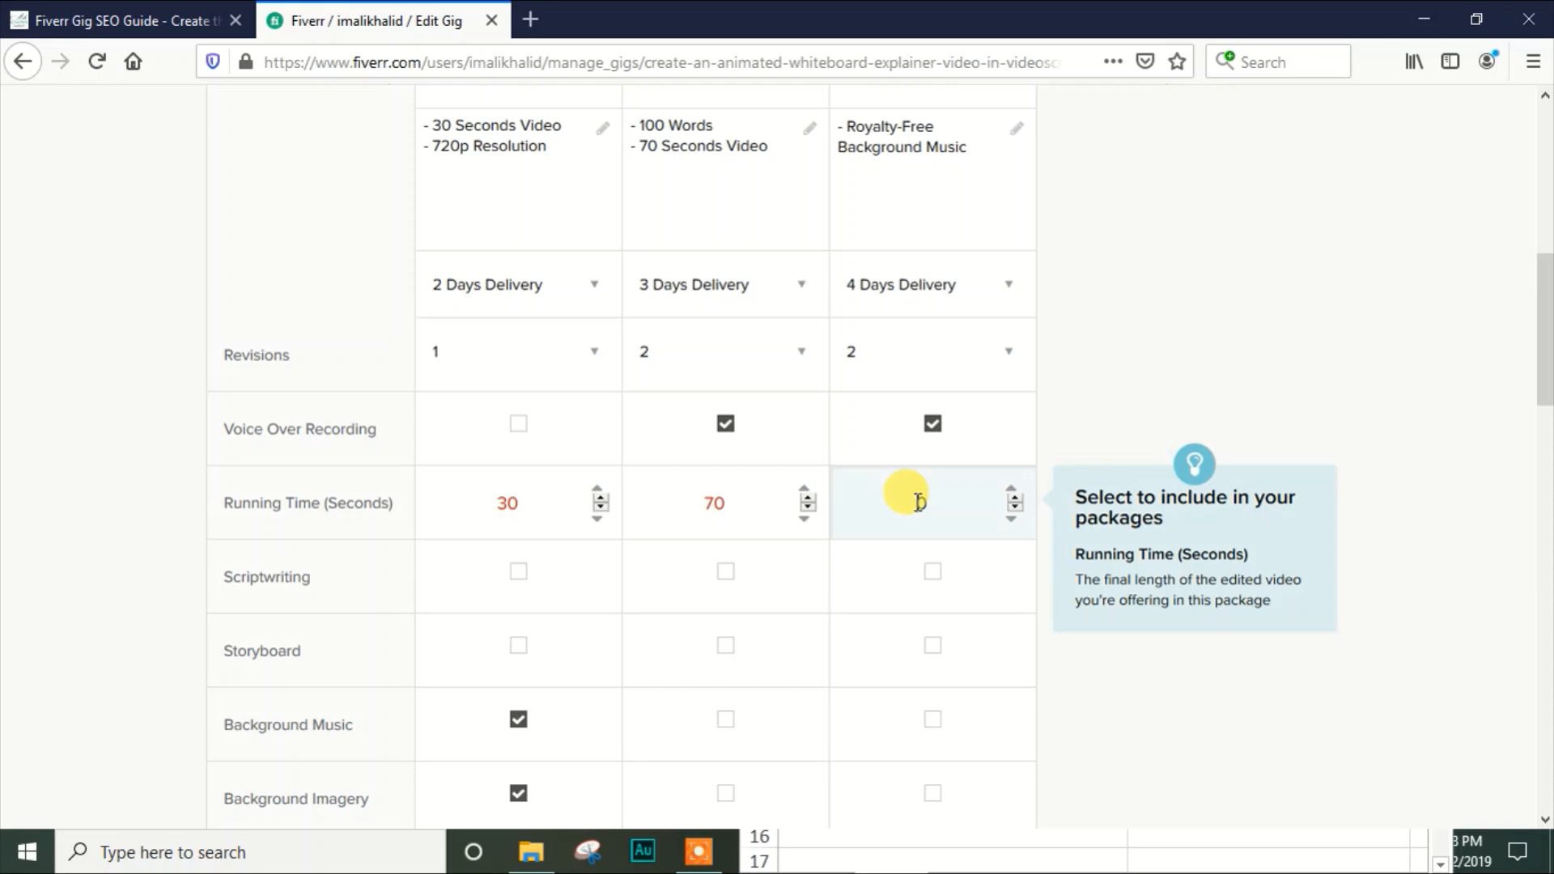
type("12")
left_click(1433, 464)
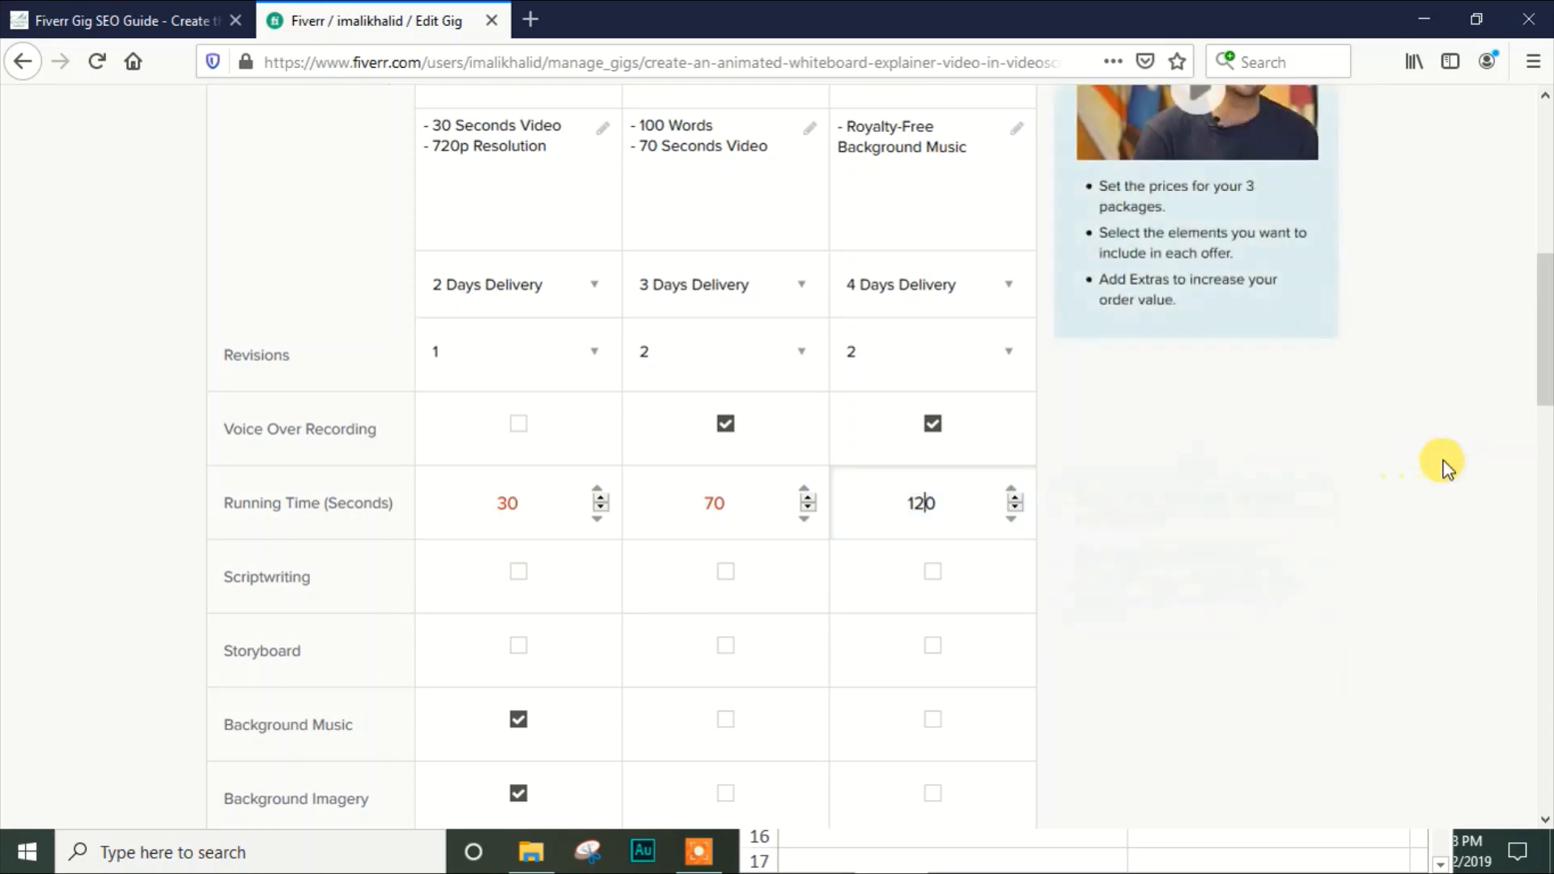
Include background music and background imagery in the Standard and Premium packages
left_click_drag(1541, 340, 1543, 400)
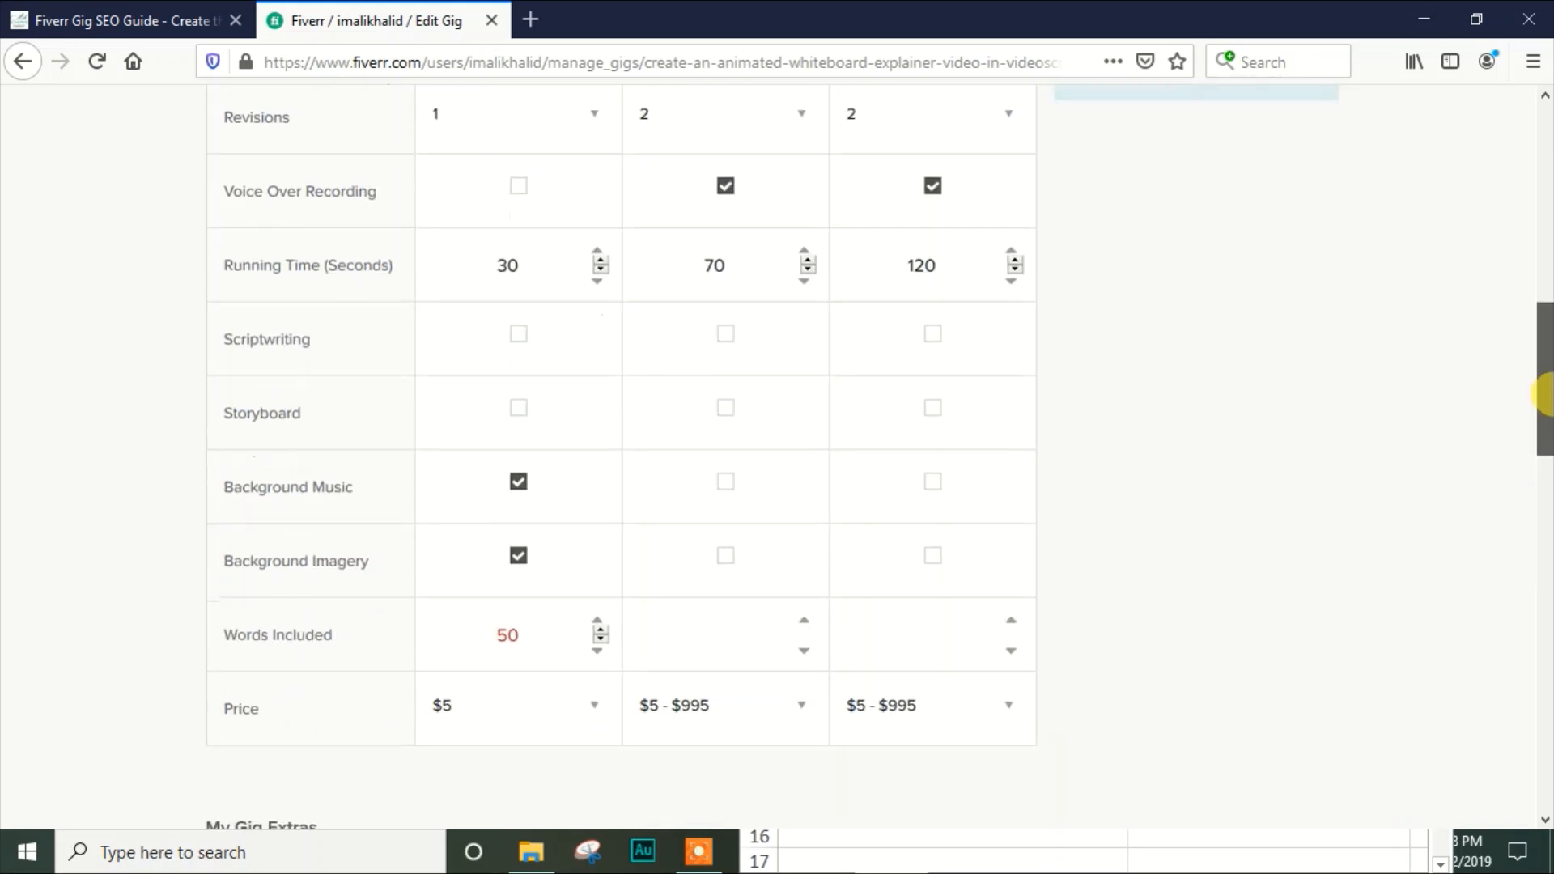
left_click(723, 483)
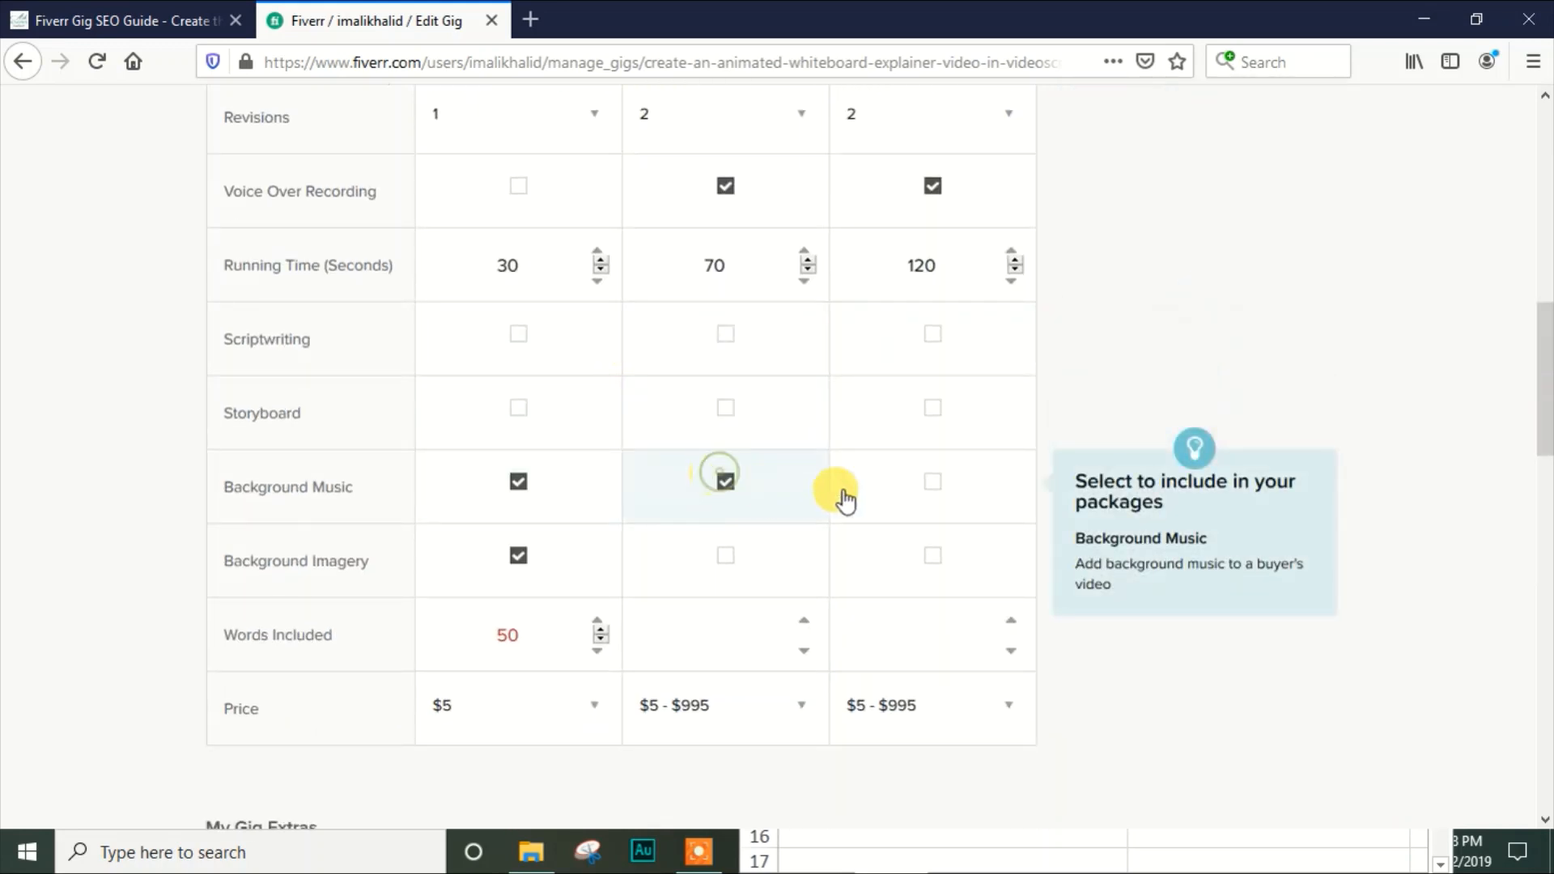
left_click(926, 486)
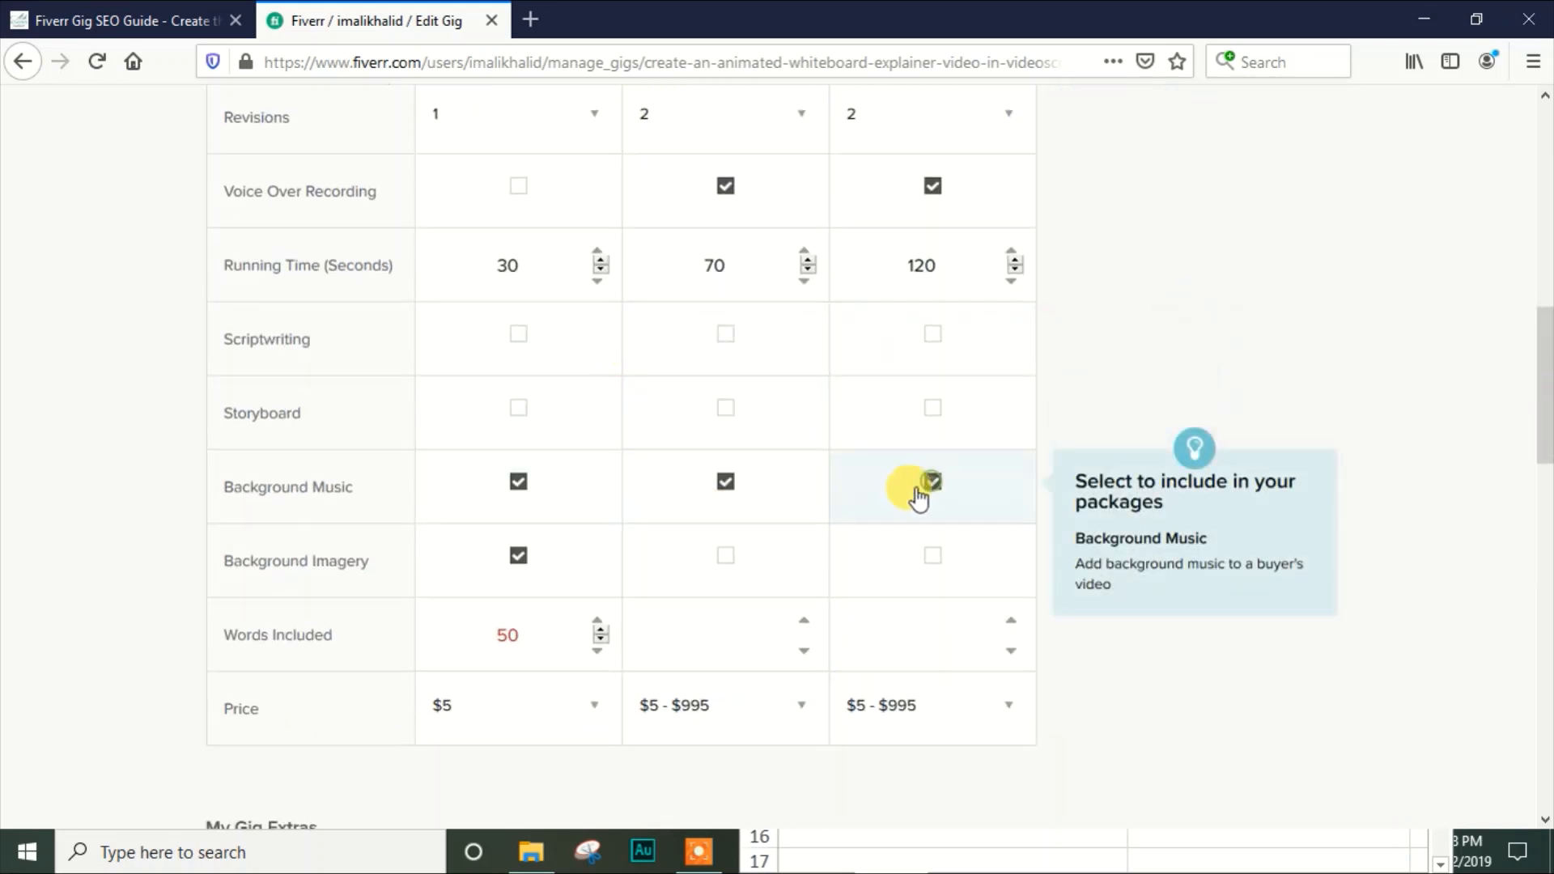
left_click(714, 571)
left_click(896, 566)
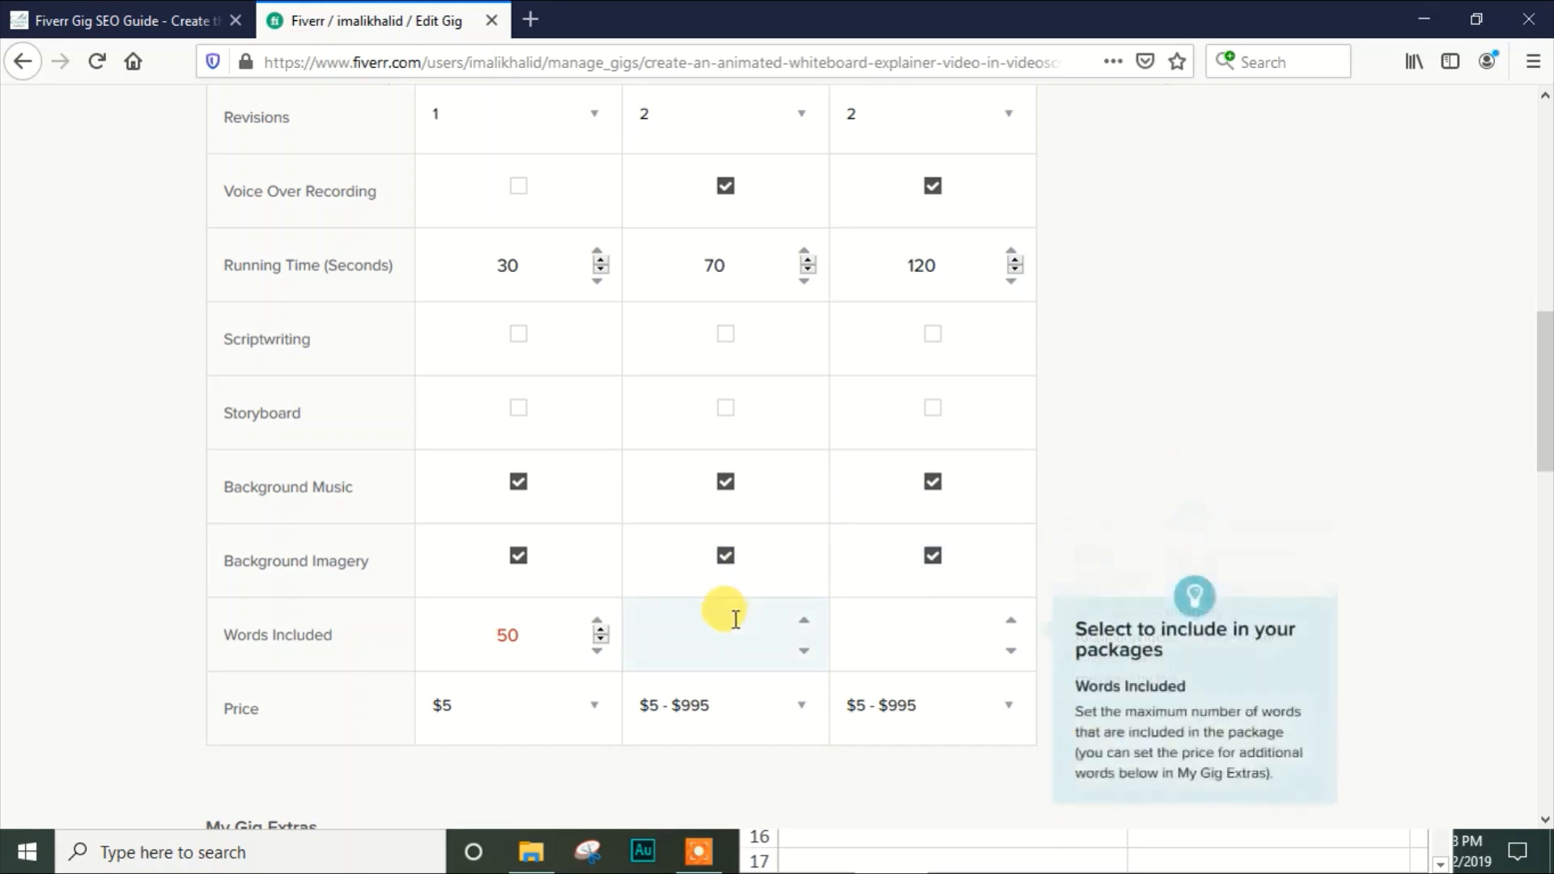
Set the included words to 100 for the Standard package and 150 for the Premium package
left_click(707, 631)
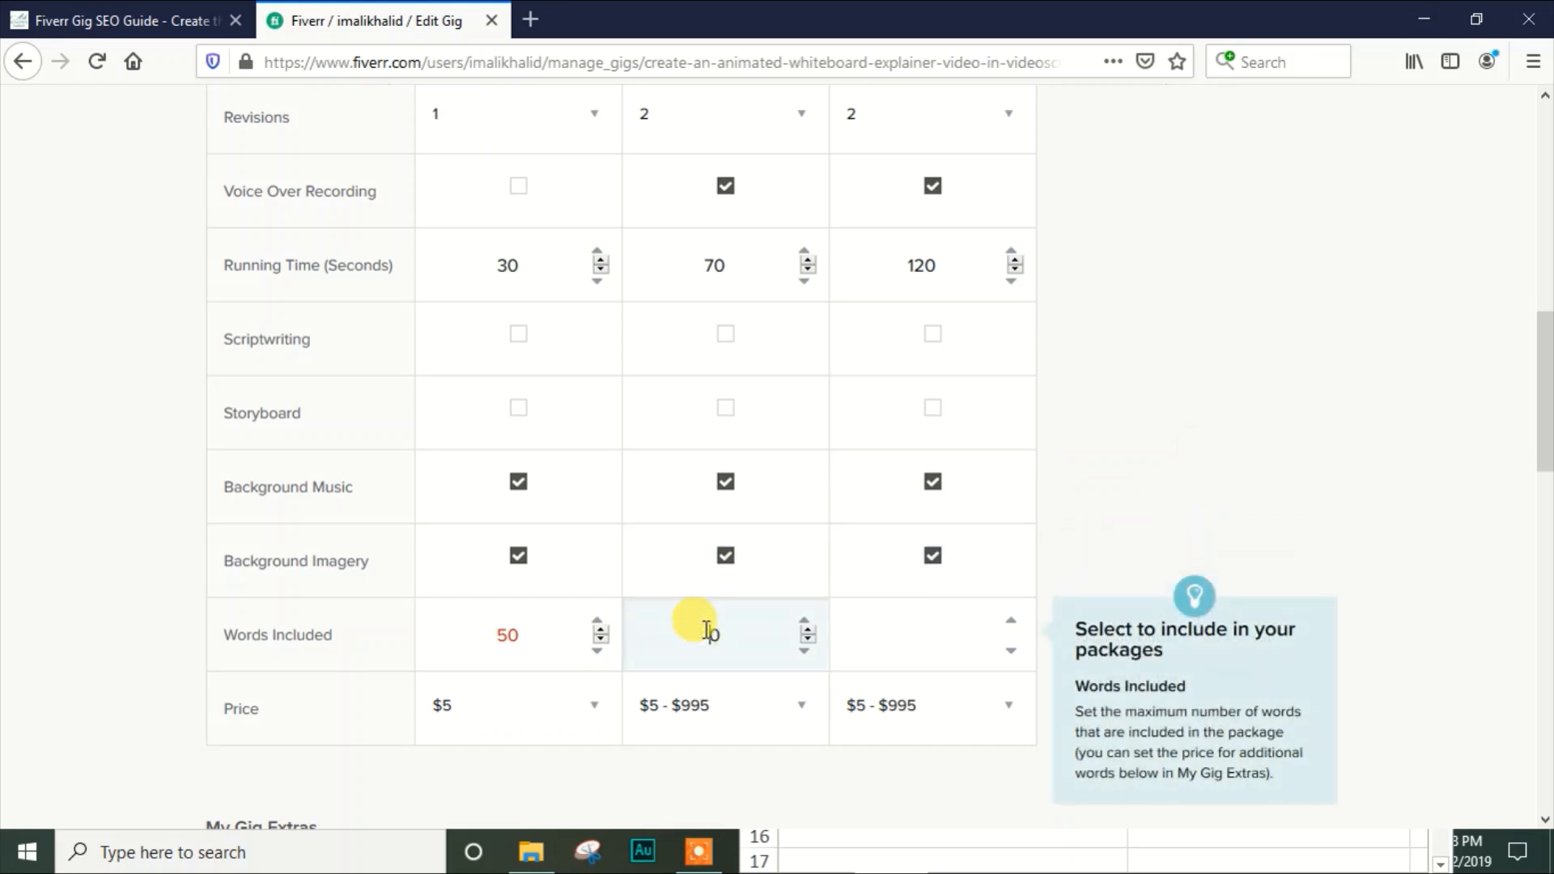
type("100")
left_click(955, 599)
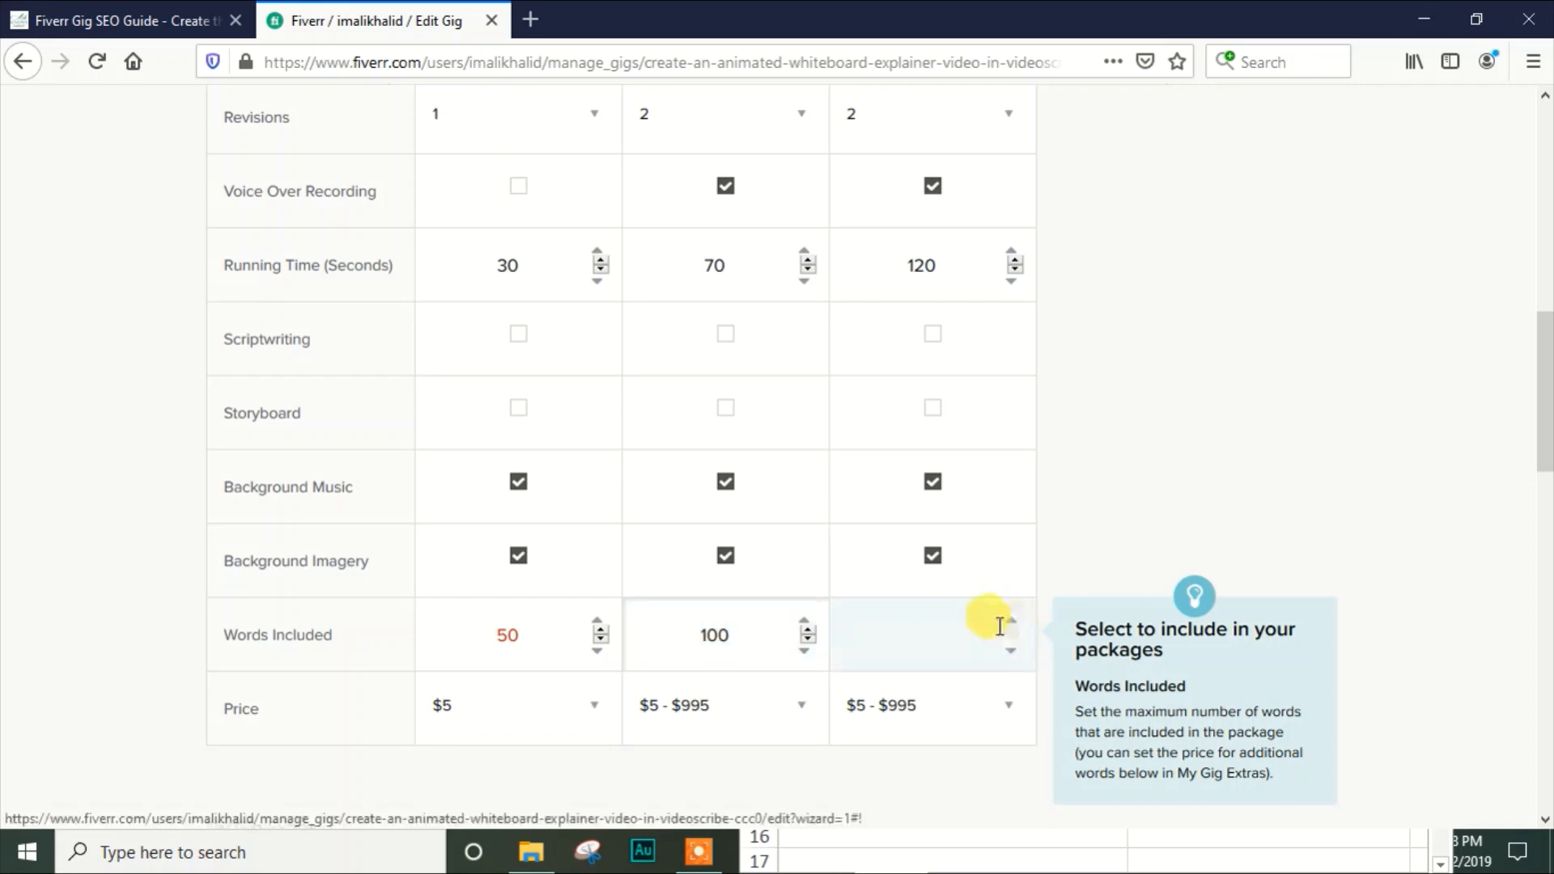
left_click(953, 637)
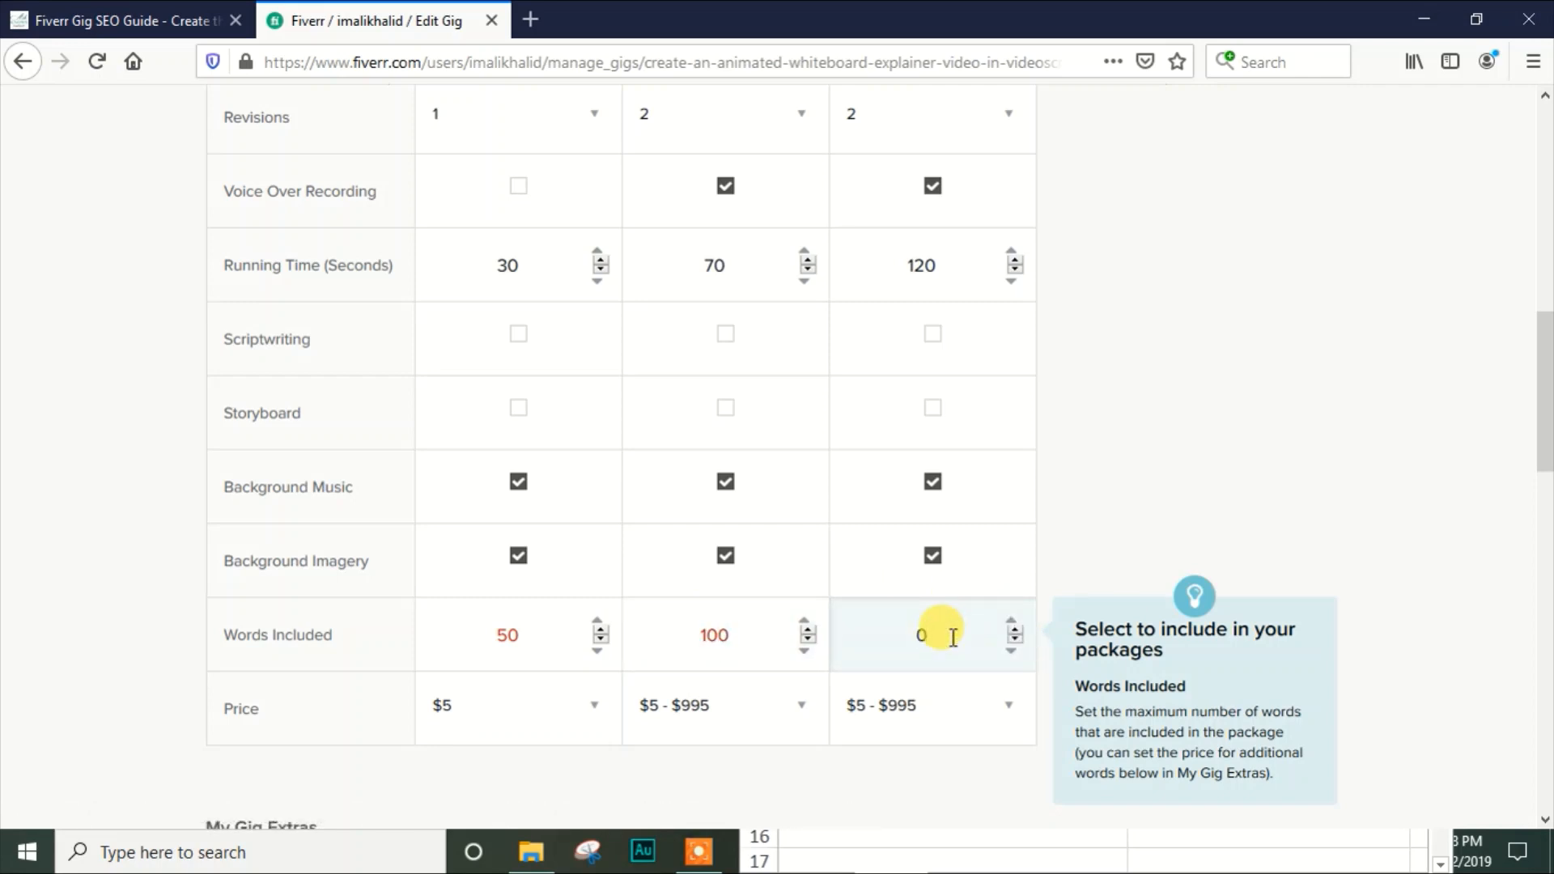
type("1500")
key("BackSpace")
Set the Standard package price to $45
left_click(678, 728)
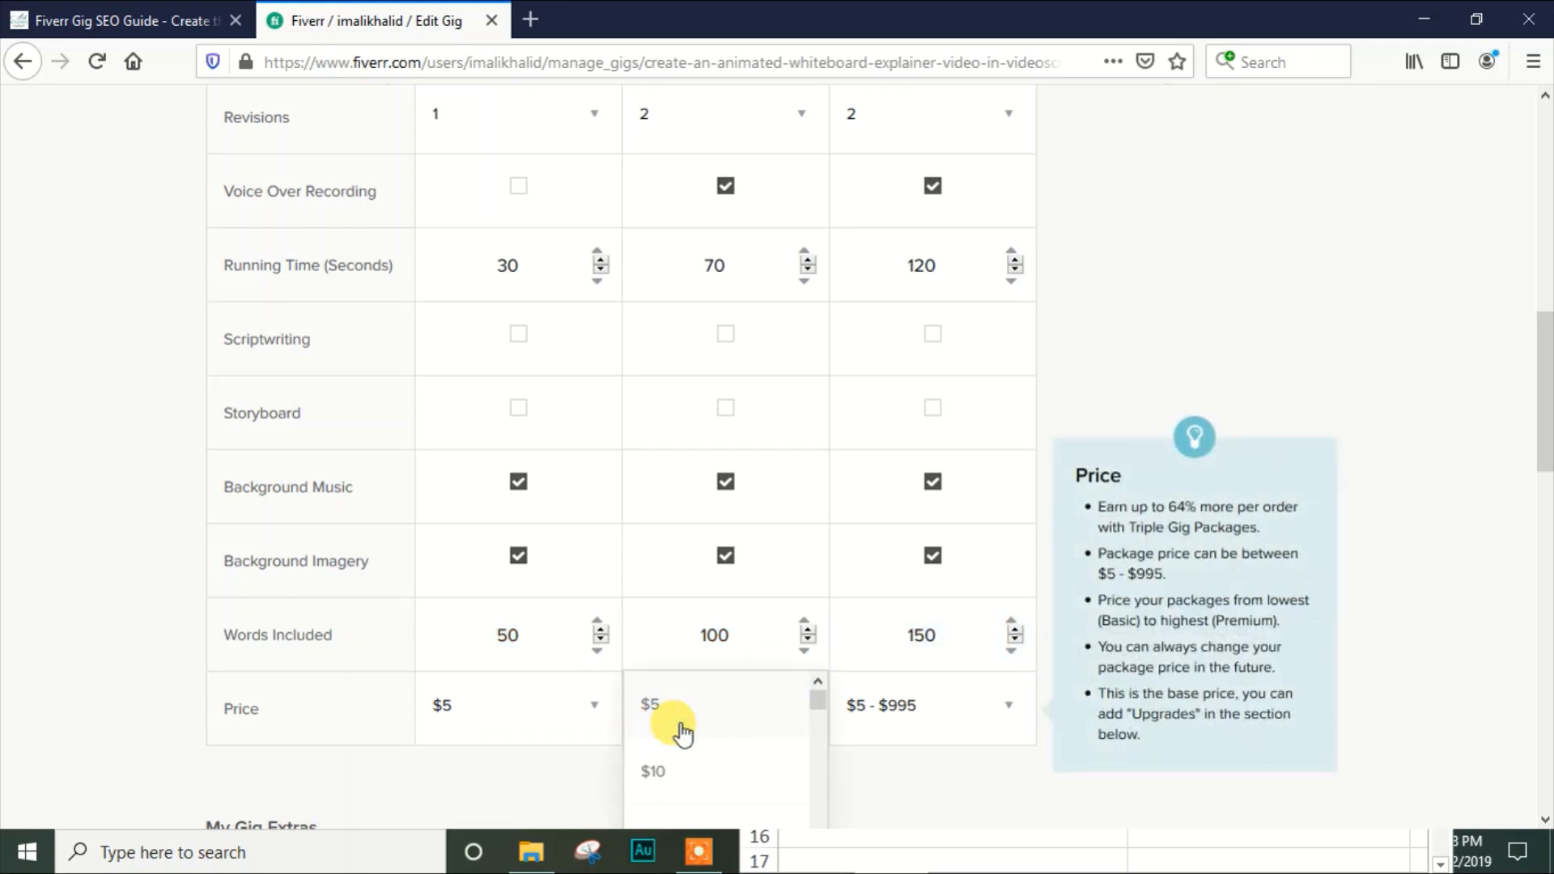
scroll(1198, 442, "down", 3)
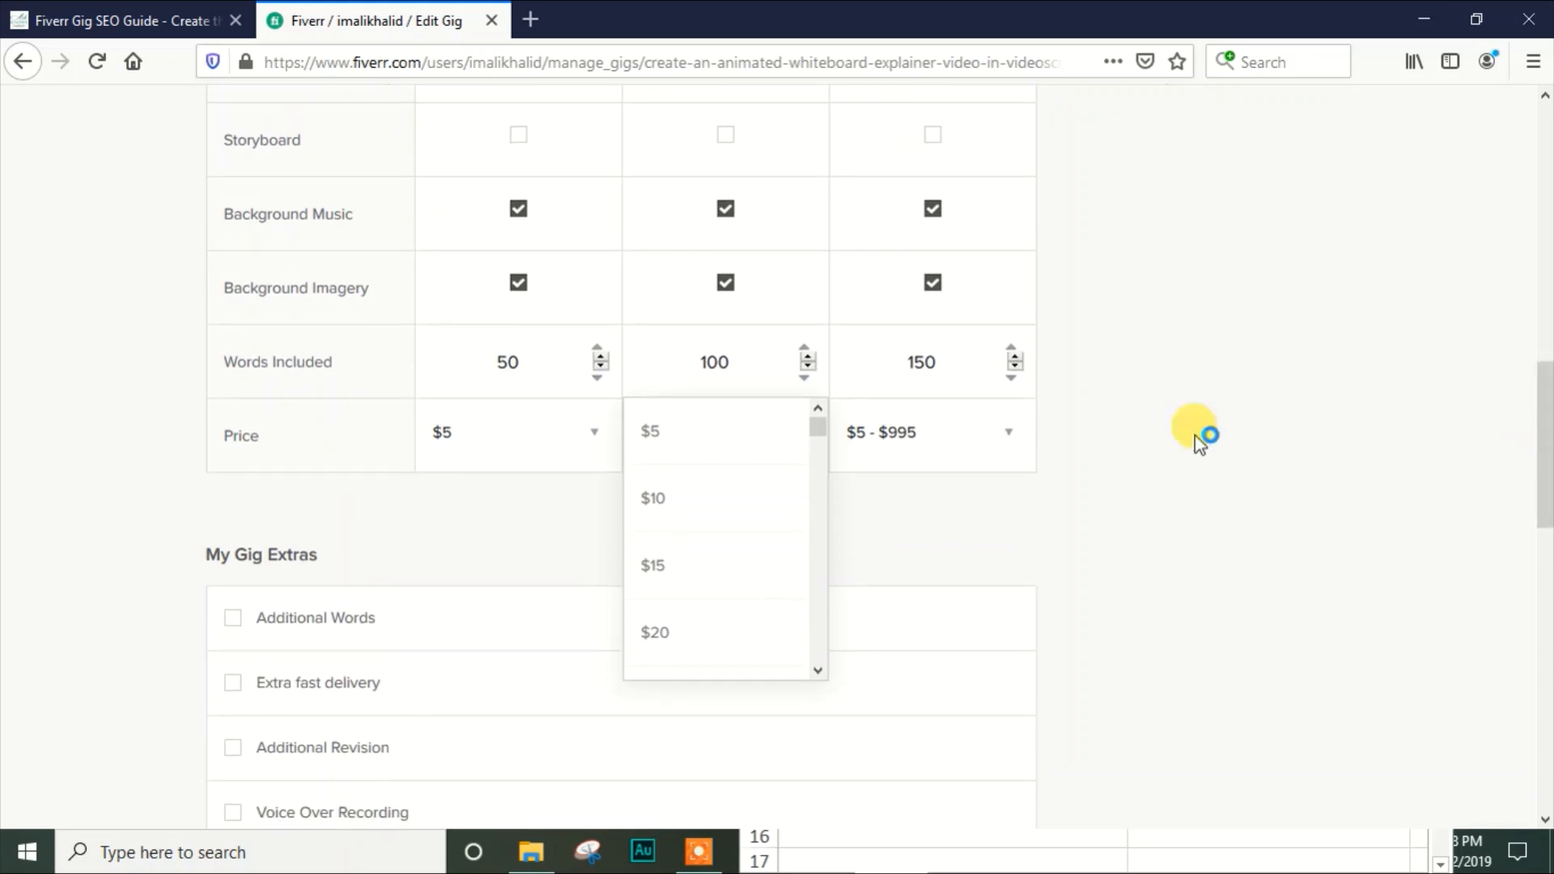
scroll(813, 433, "down", 4)
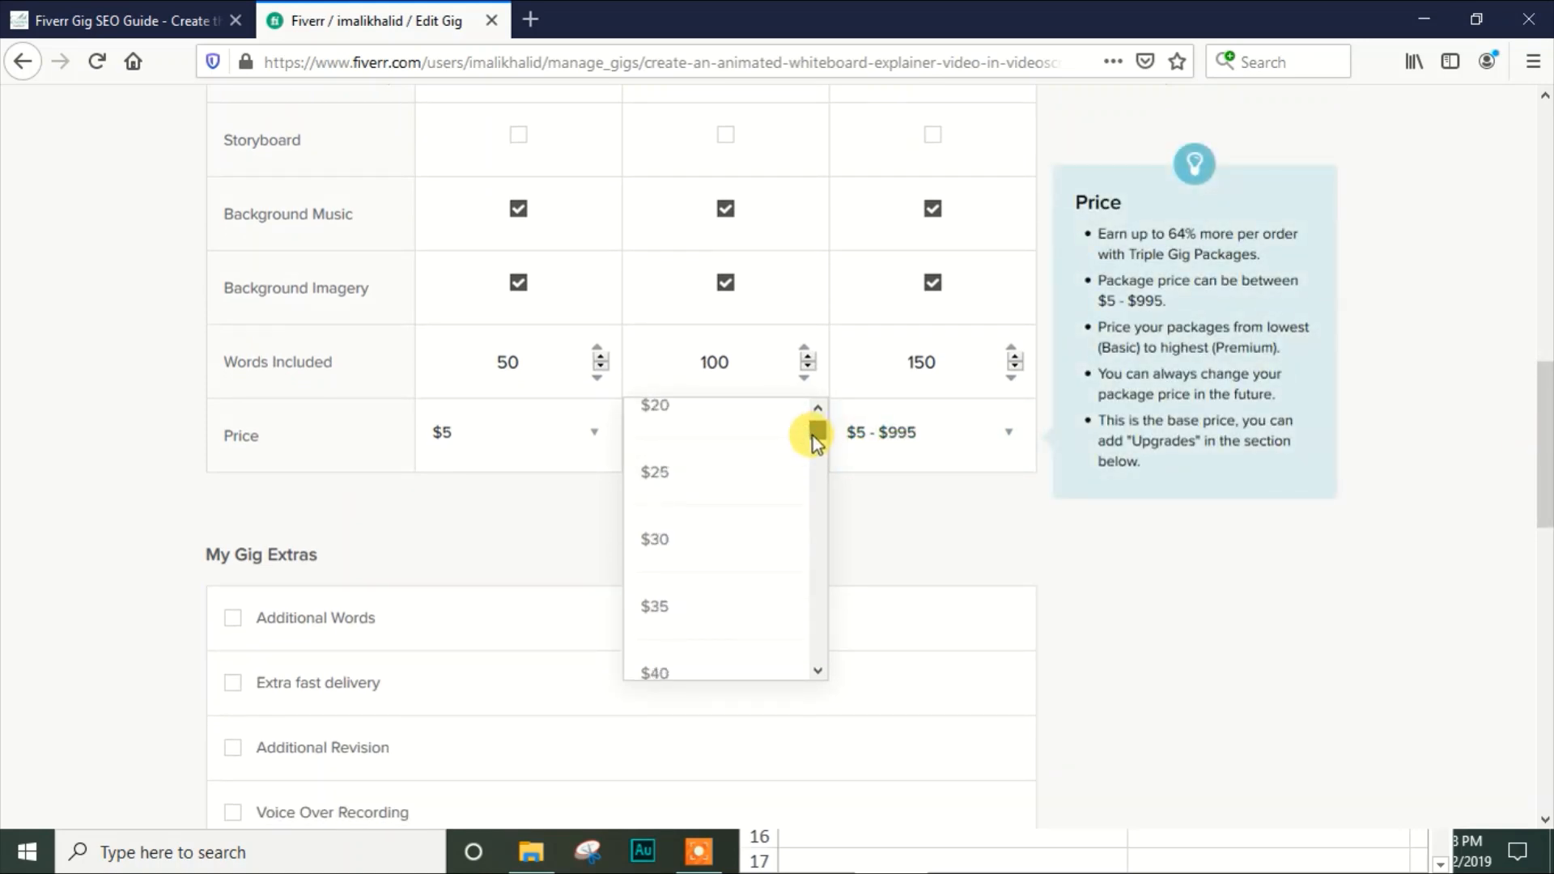
scroll(812, 437, "down", 4)
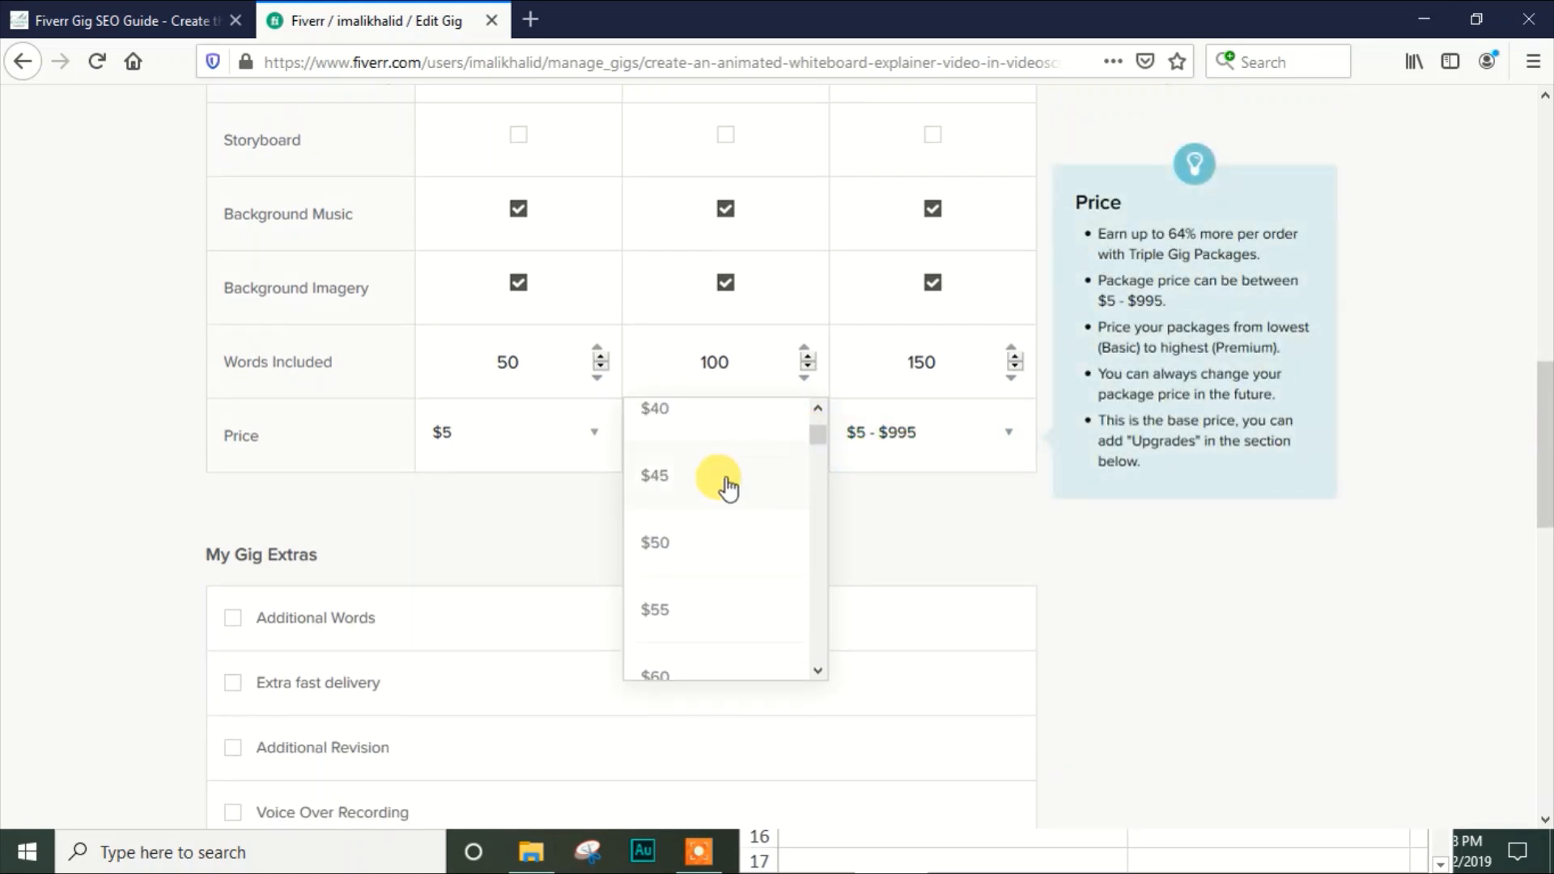
left_click(719, 486)
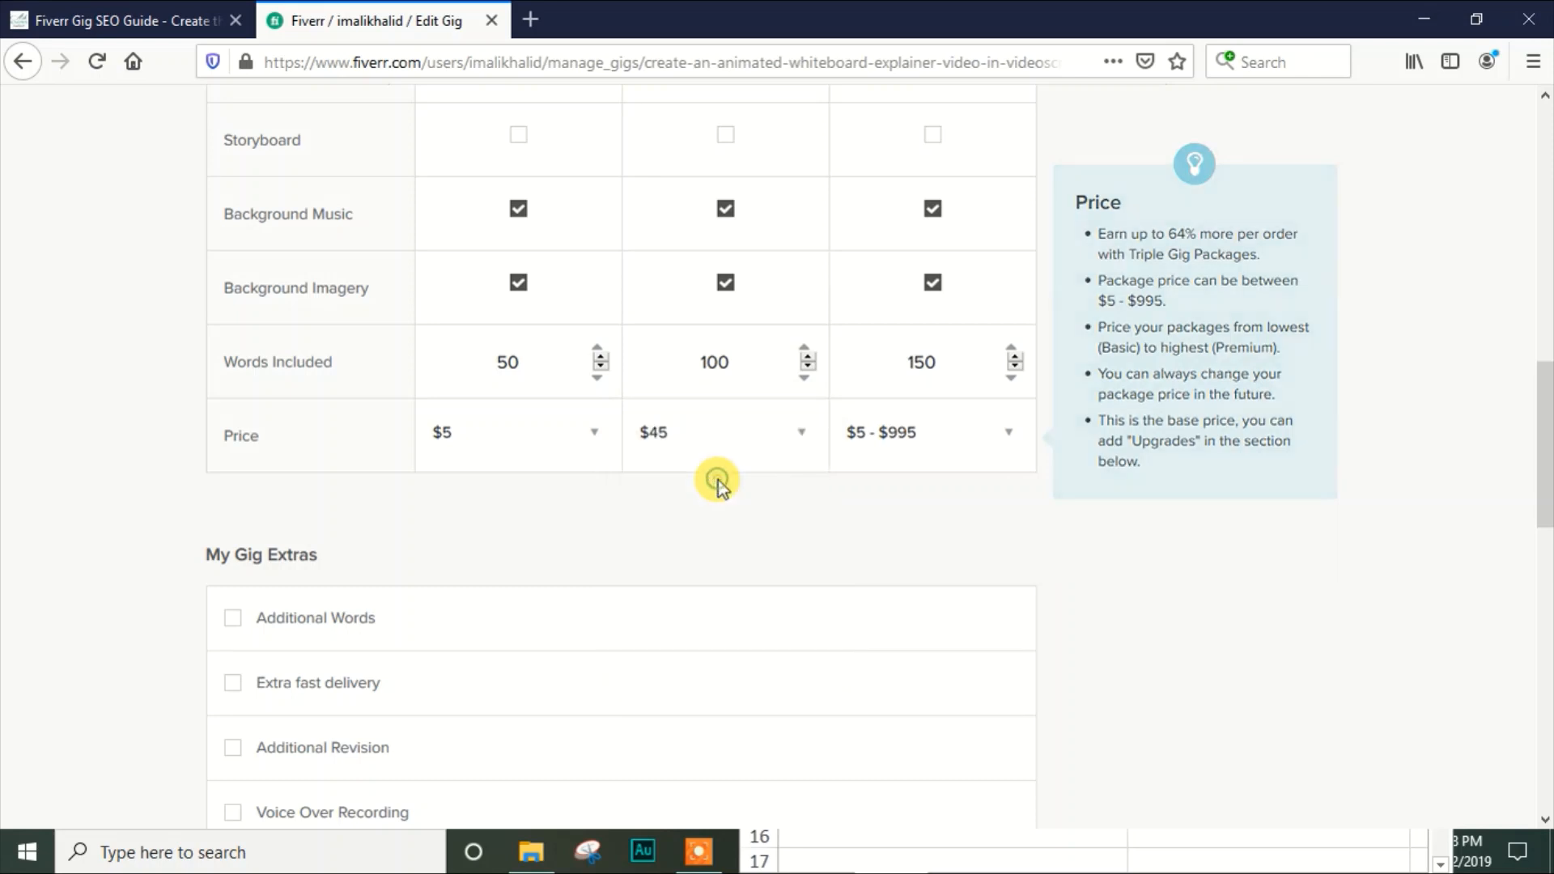
Set the Premium package price to $75
left_click(844, 451)
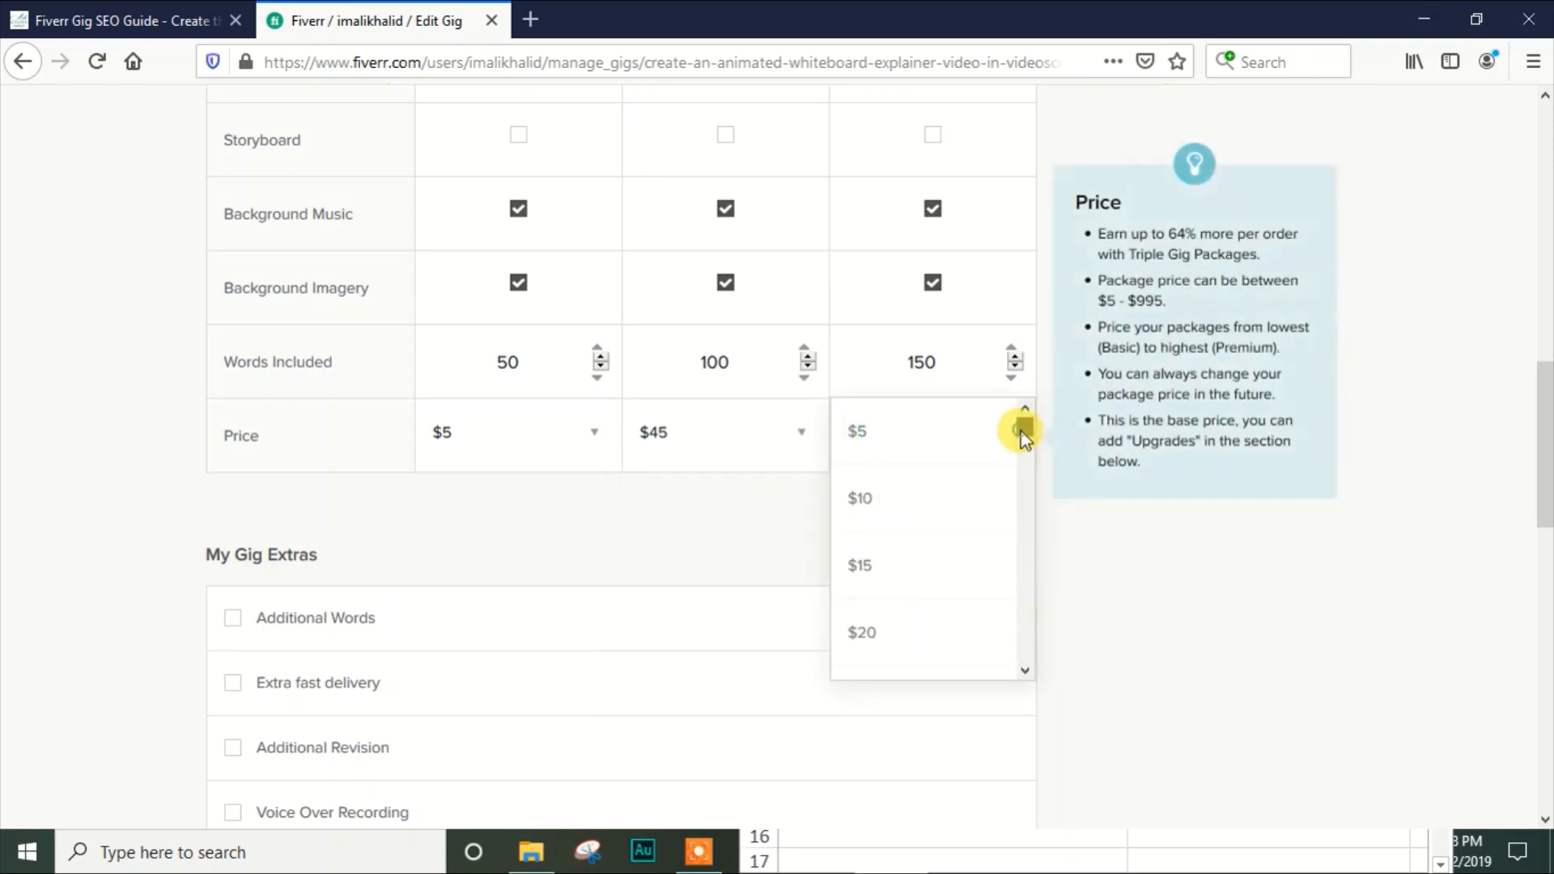
scroll(1024, 433, "down", 4)
left_click_drag(1024, 444, 1024, 451)
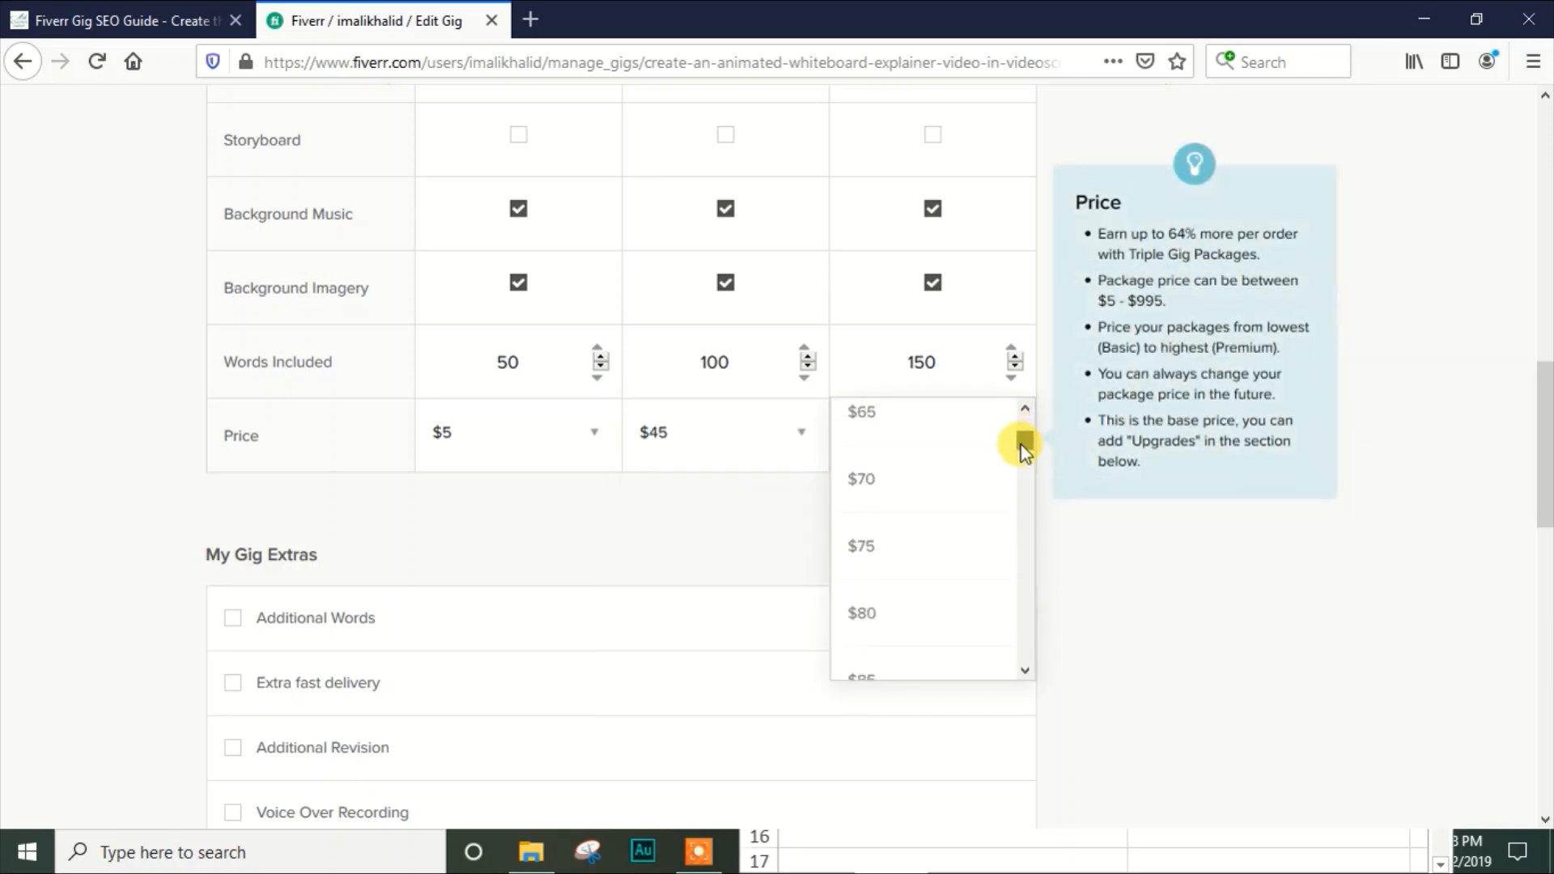
left_click(919, 544)
Review the package prices and the available gig extras, and consult the My Gig Extras pricing example in the Fiverr Gig SEO guide
left_click_drag(1549, 473, 1548, 447)
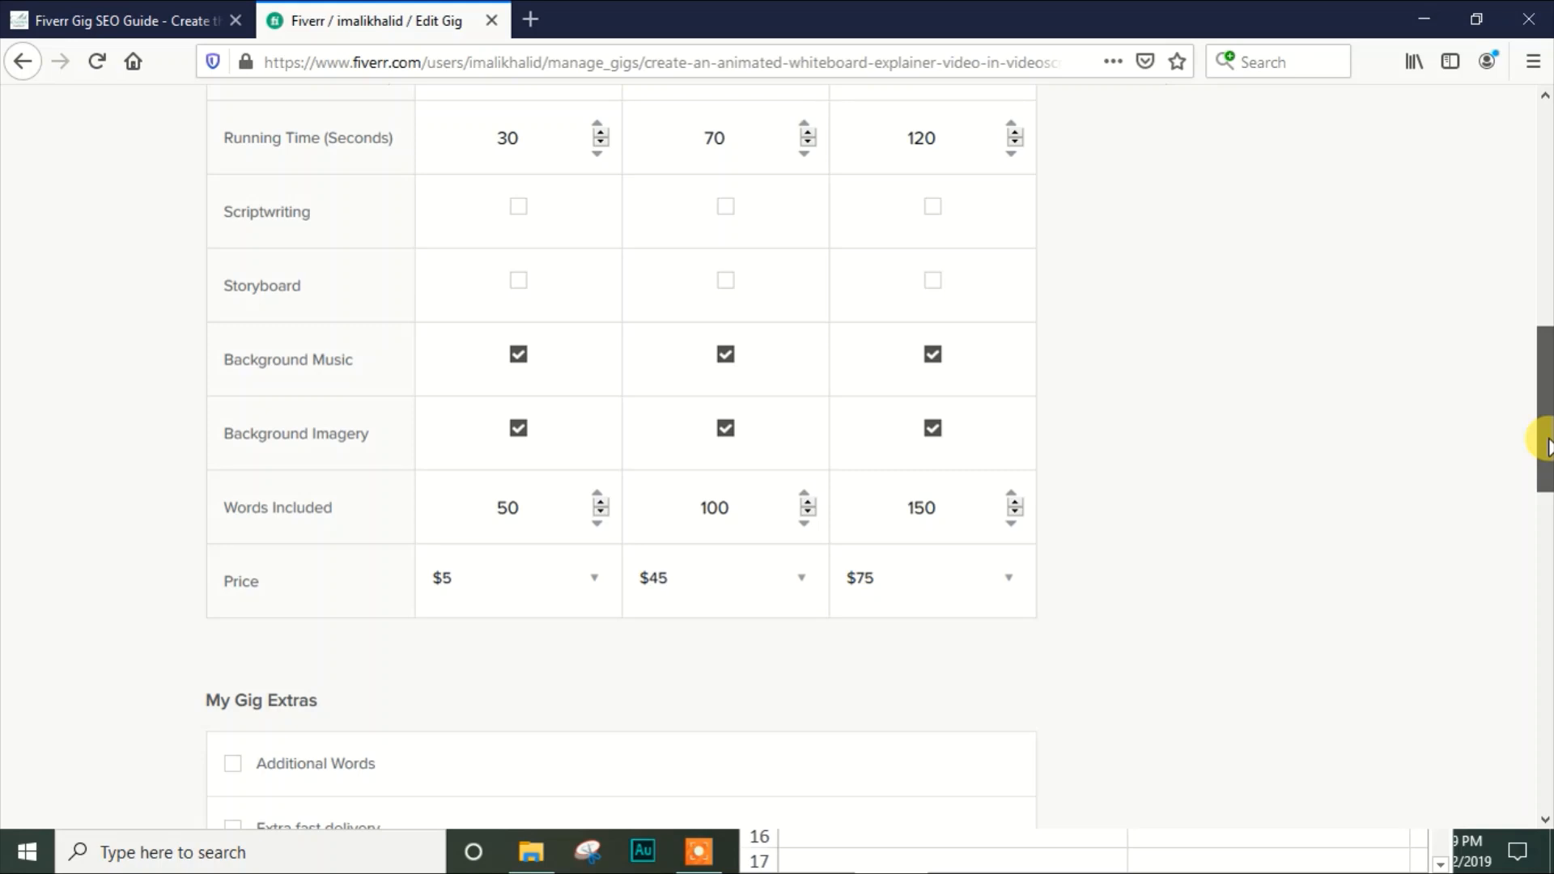
mouse_move(1547, 447)
left_mouse_down()
mouse_move(1546, 304)
mouse_move(1529, 496)
mouse_move(1526, 454)
left_mouse_up()
mouse_move(502, 512)
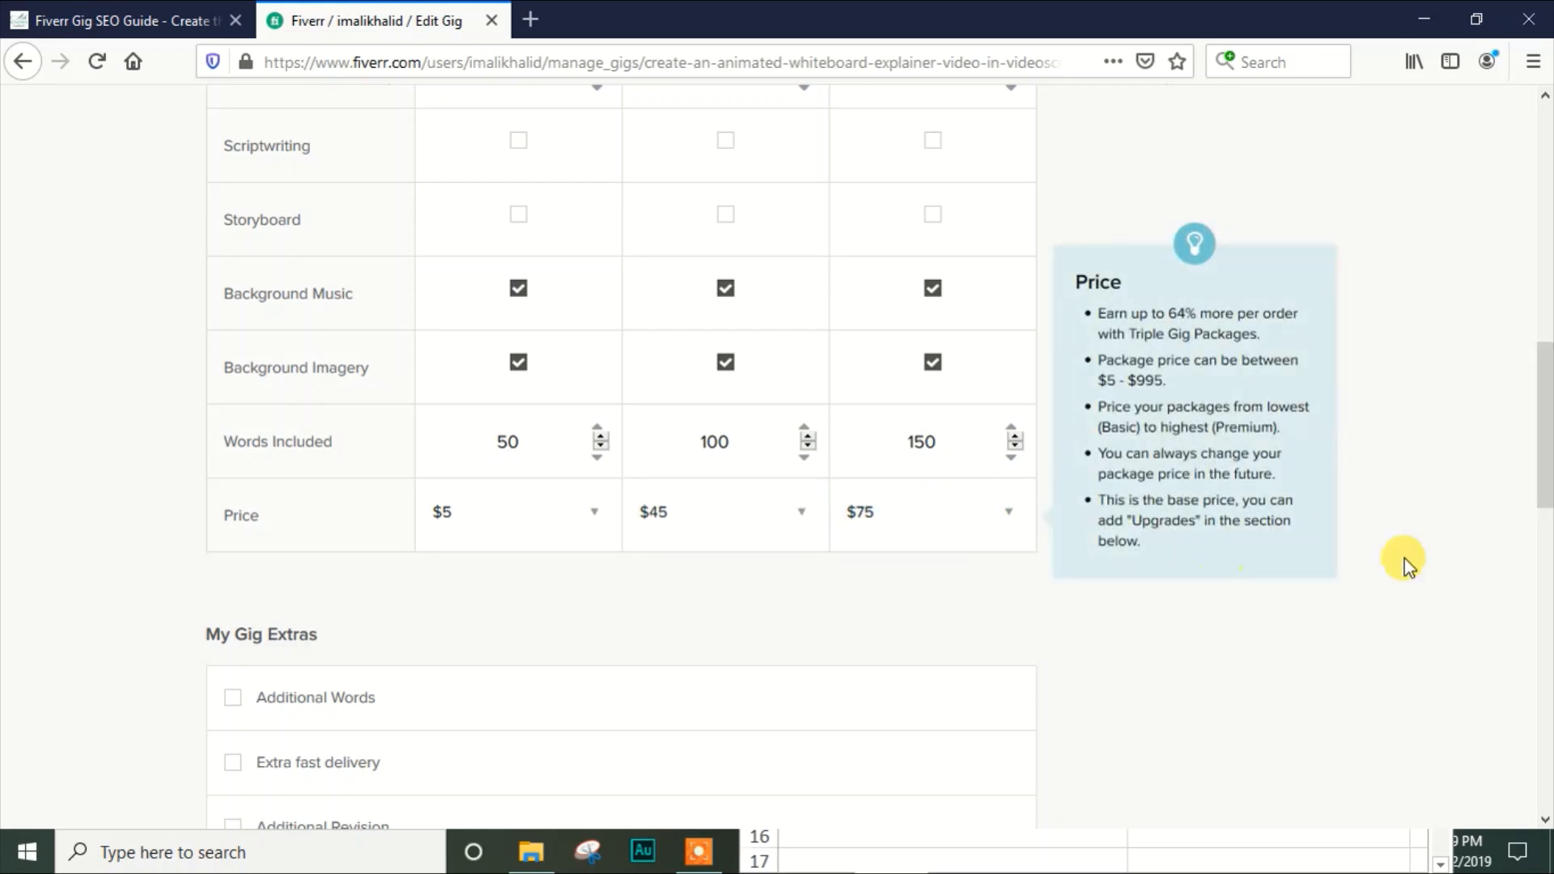
left_click_drag(1542, 474, 1543, 573)
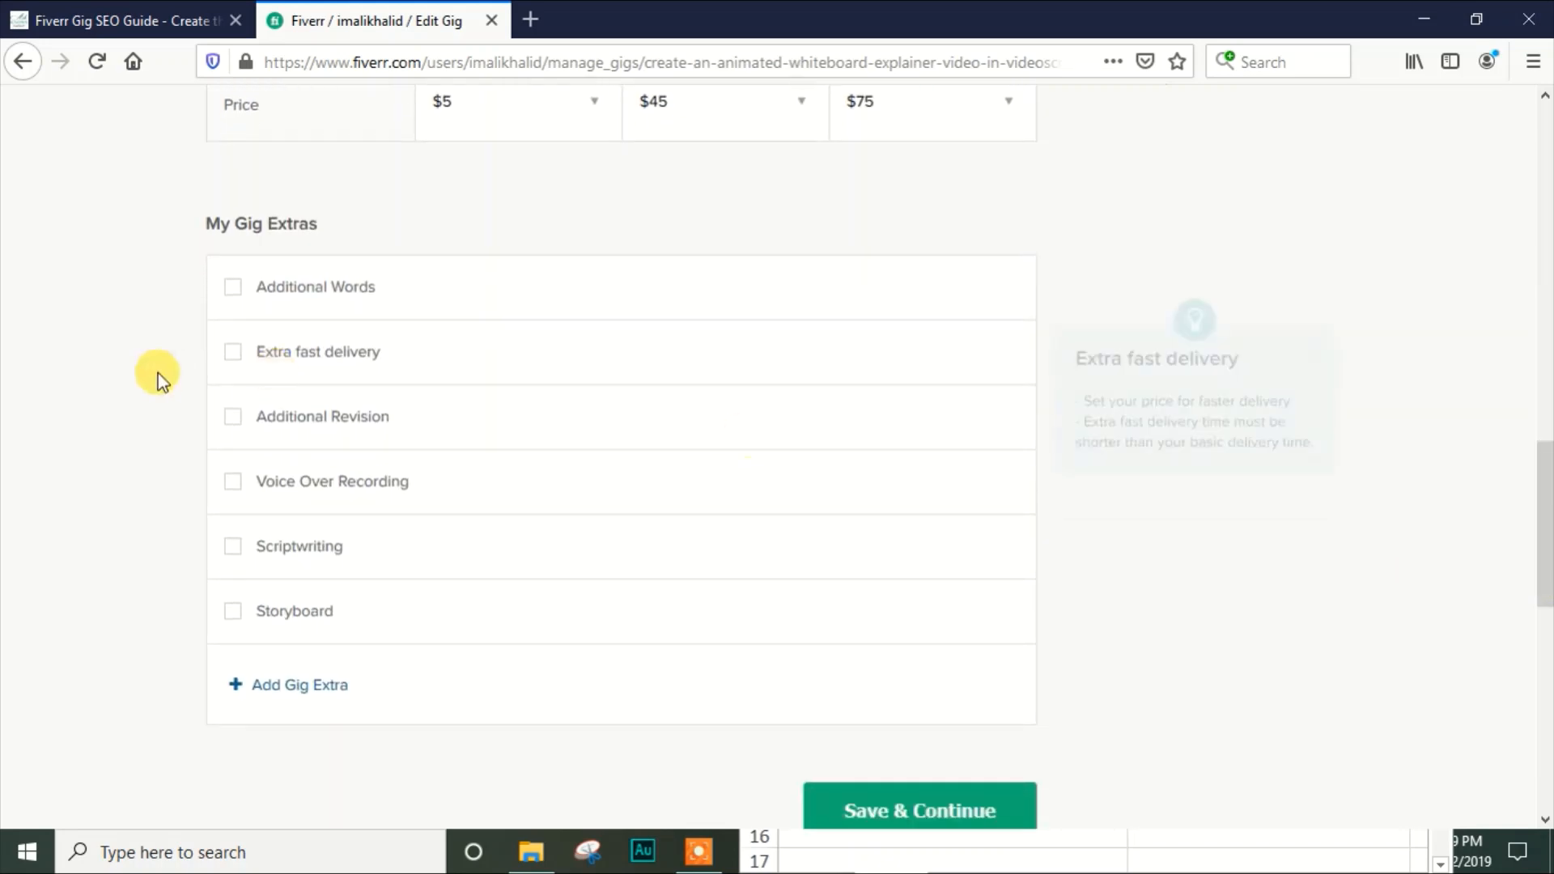
mouse_move(252, 270)
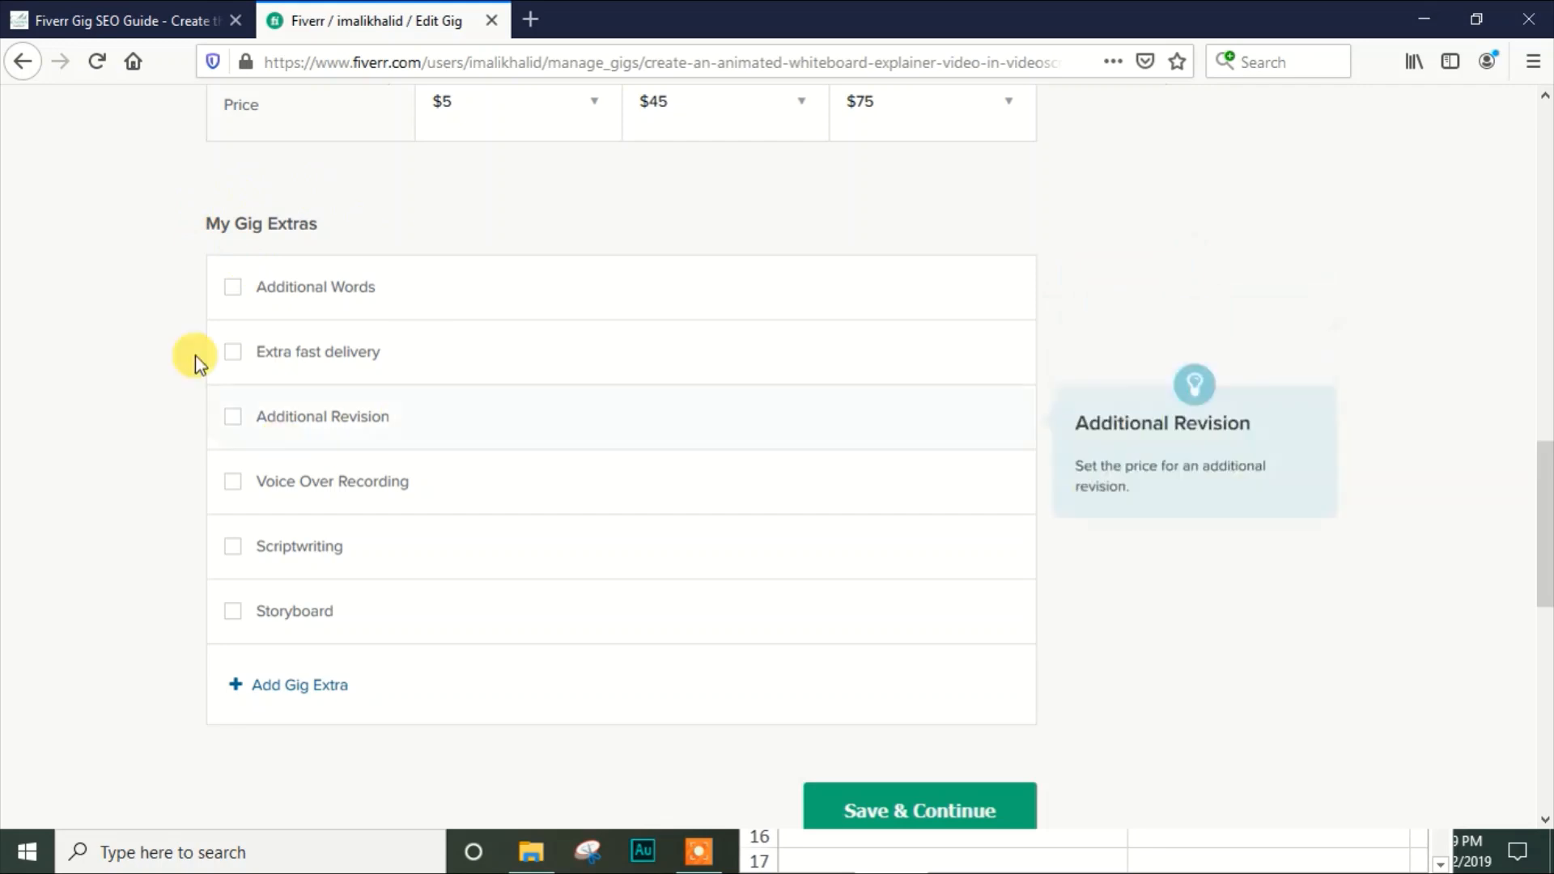
left_click(96, 9)
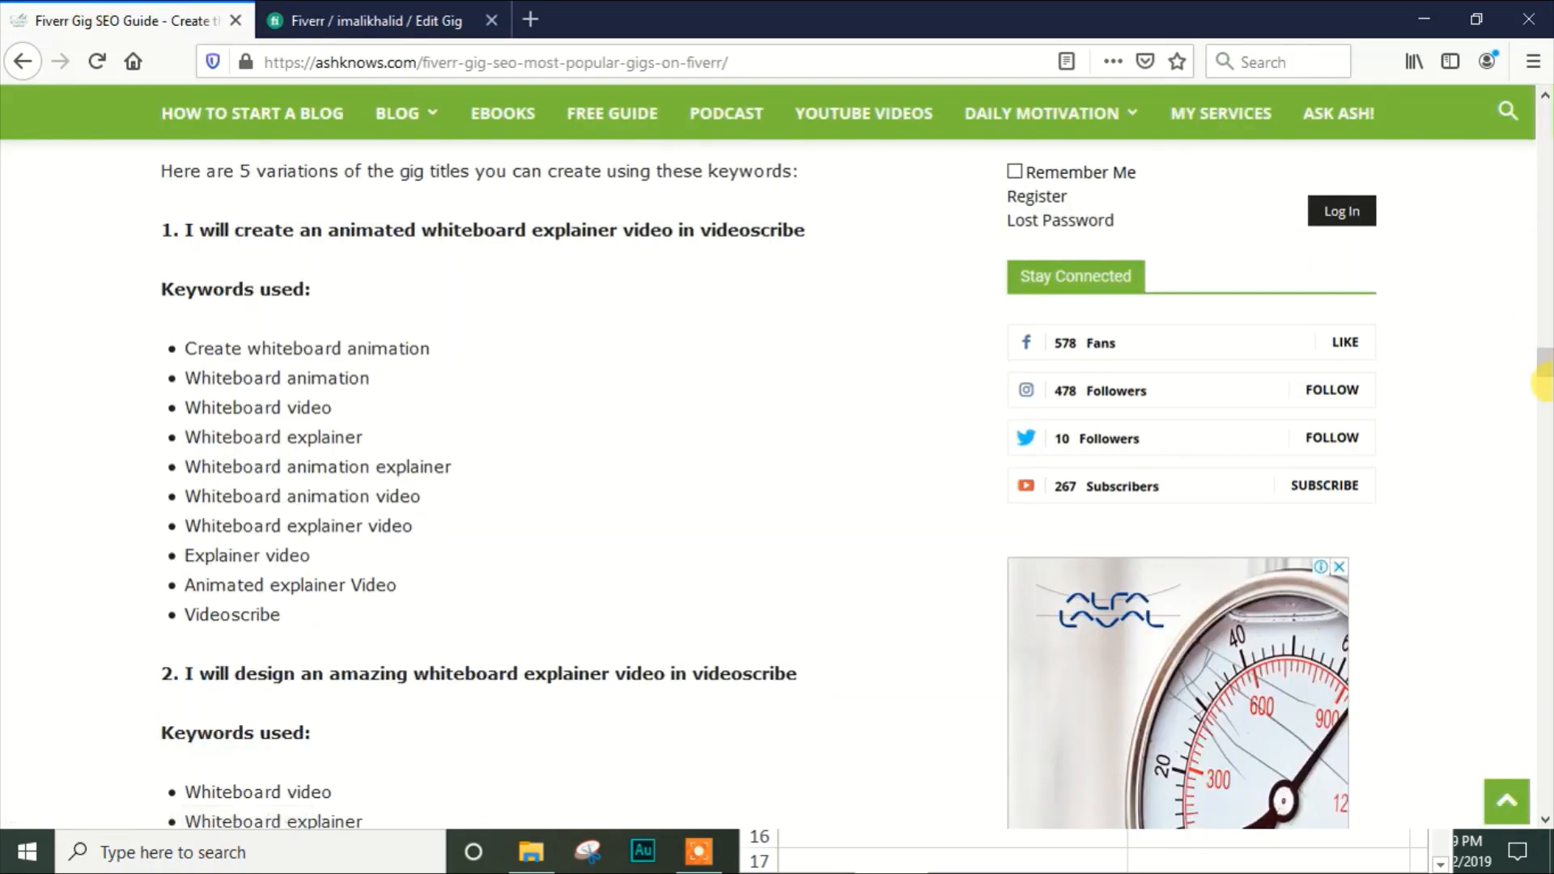
left_click_drag(1545, 358, 1546, 609)
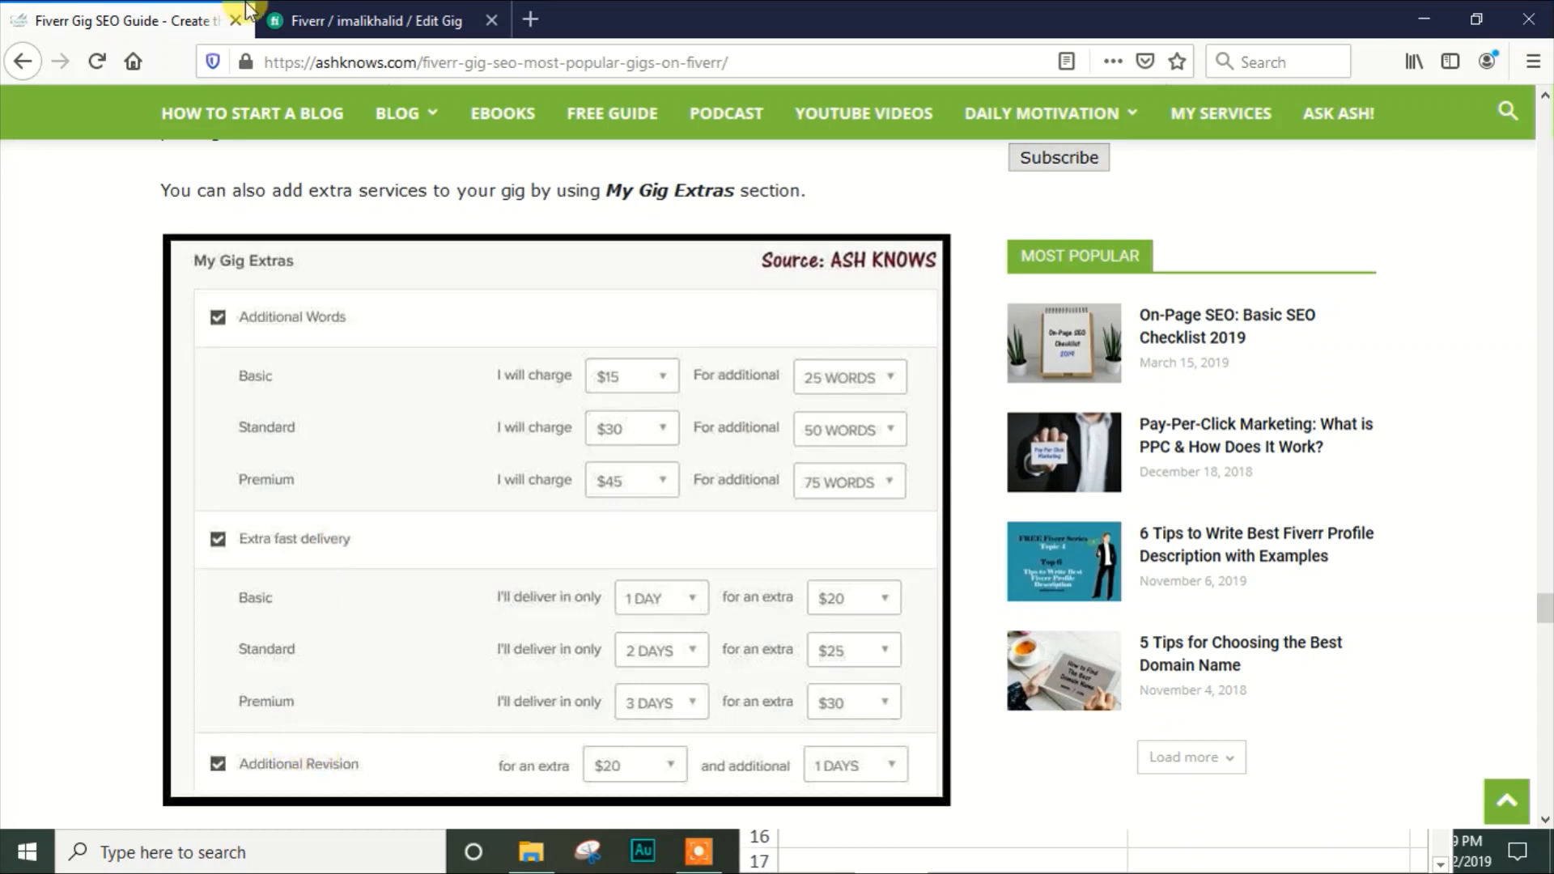
Return to the gig editor, save the pricing without any gig extras and continue to the Description & FAQ stage
left_click(332, 13)
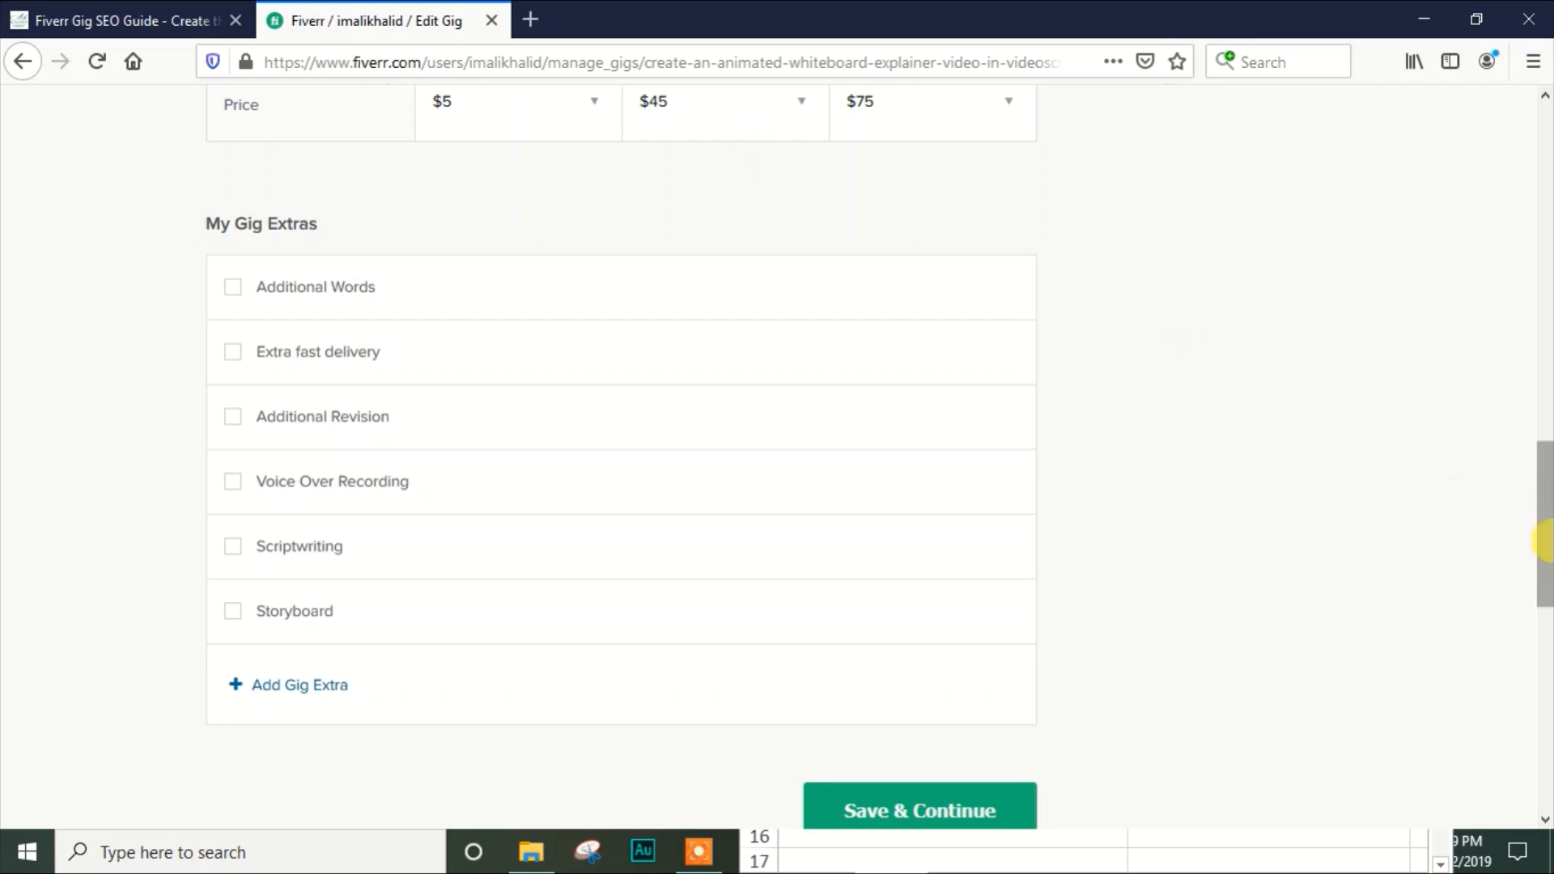
left_click_drag(1536, 544, 1537, 610)
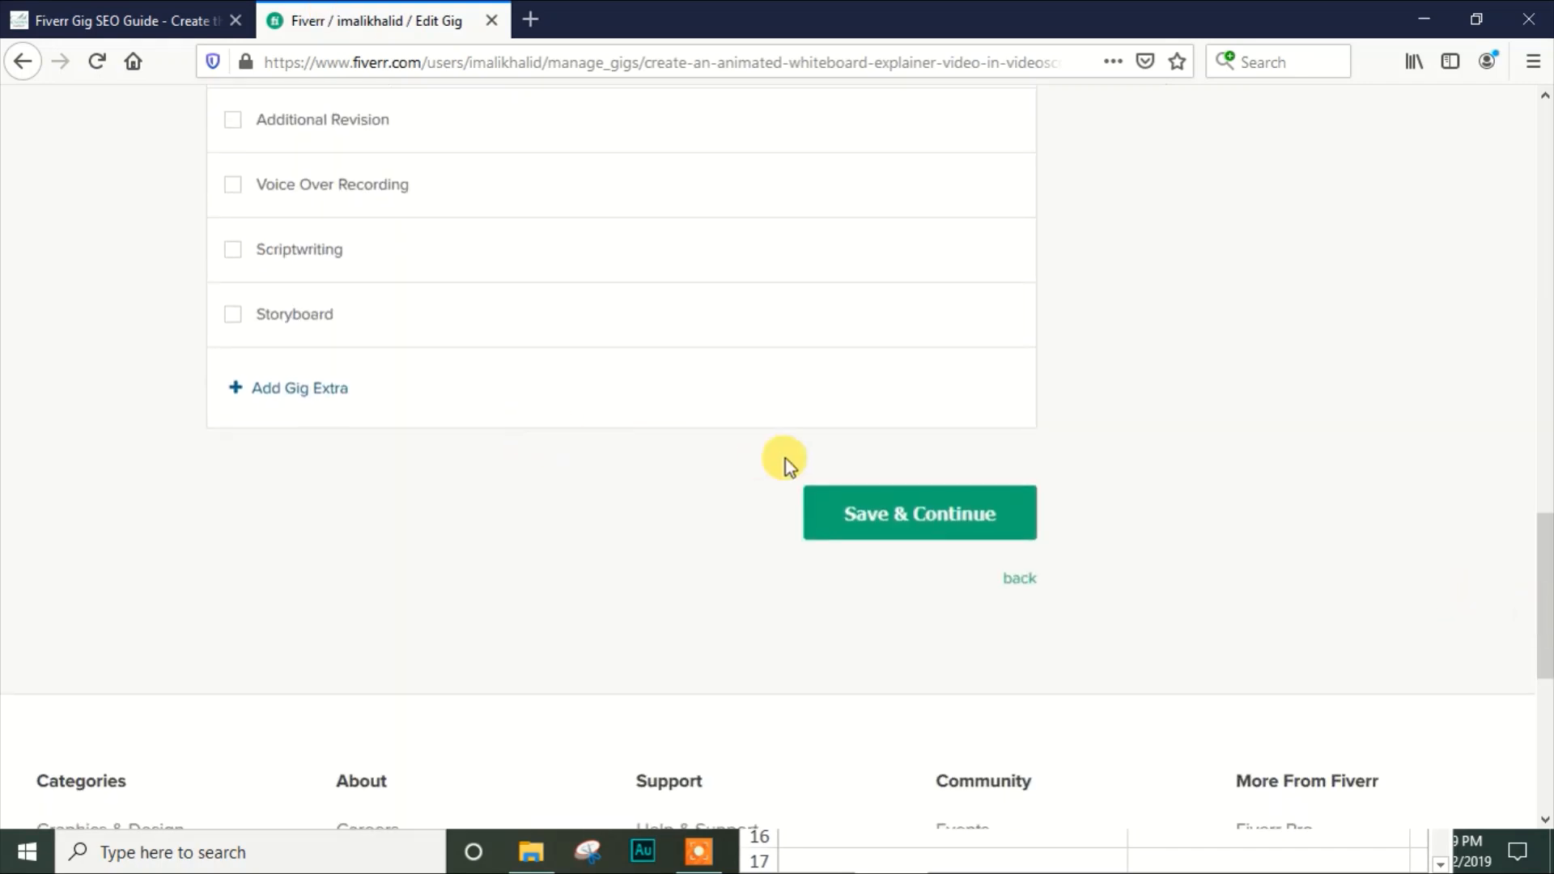
left_click(887, 518)
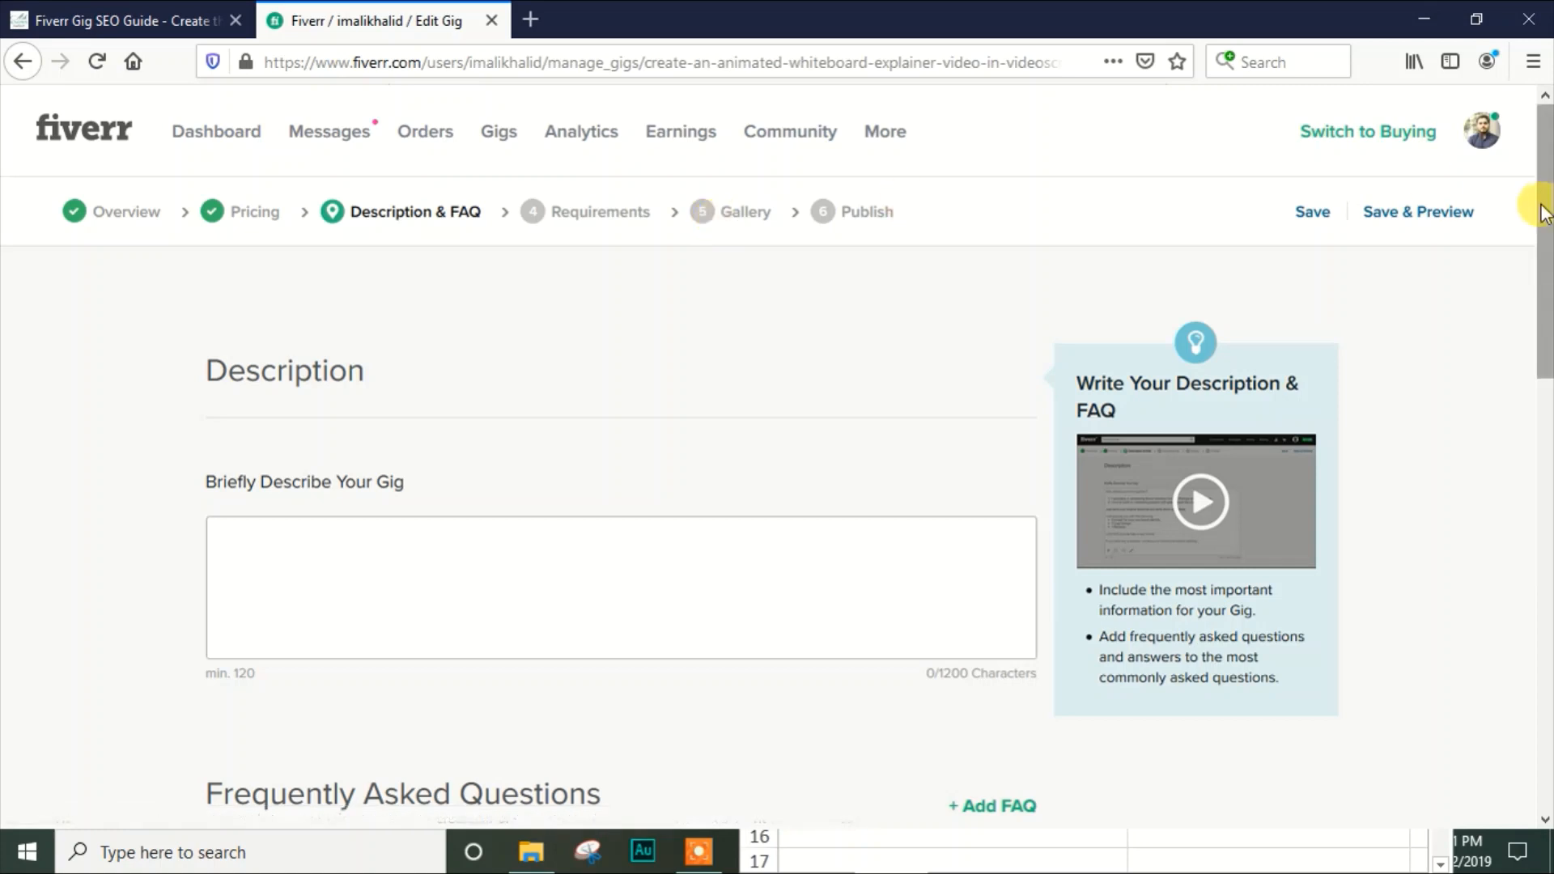
mouse_move(1542, 212)
left_mouse_down()
mouse_move(1541, 260)
mouse_move(1542, 188)
left_mouse_up()
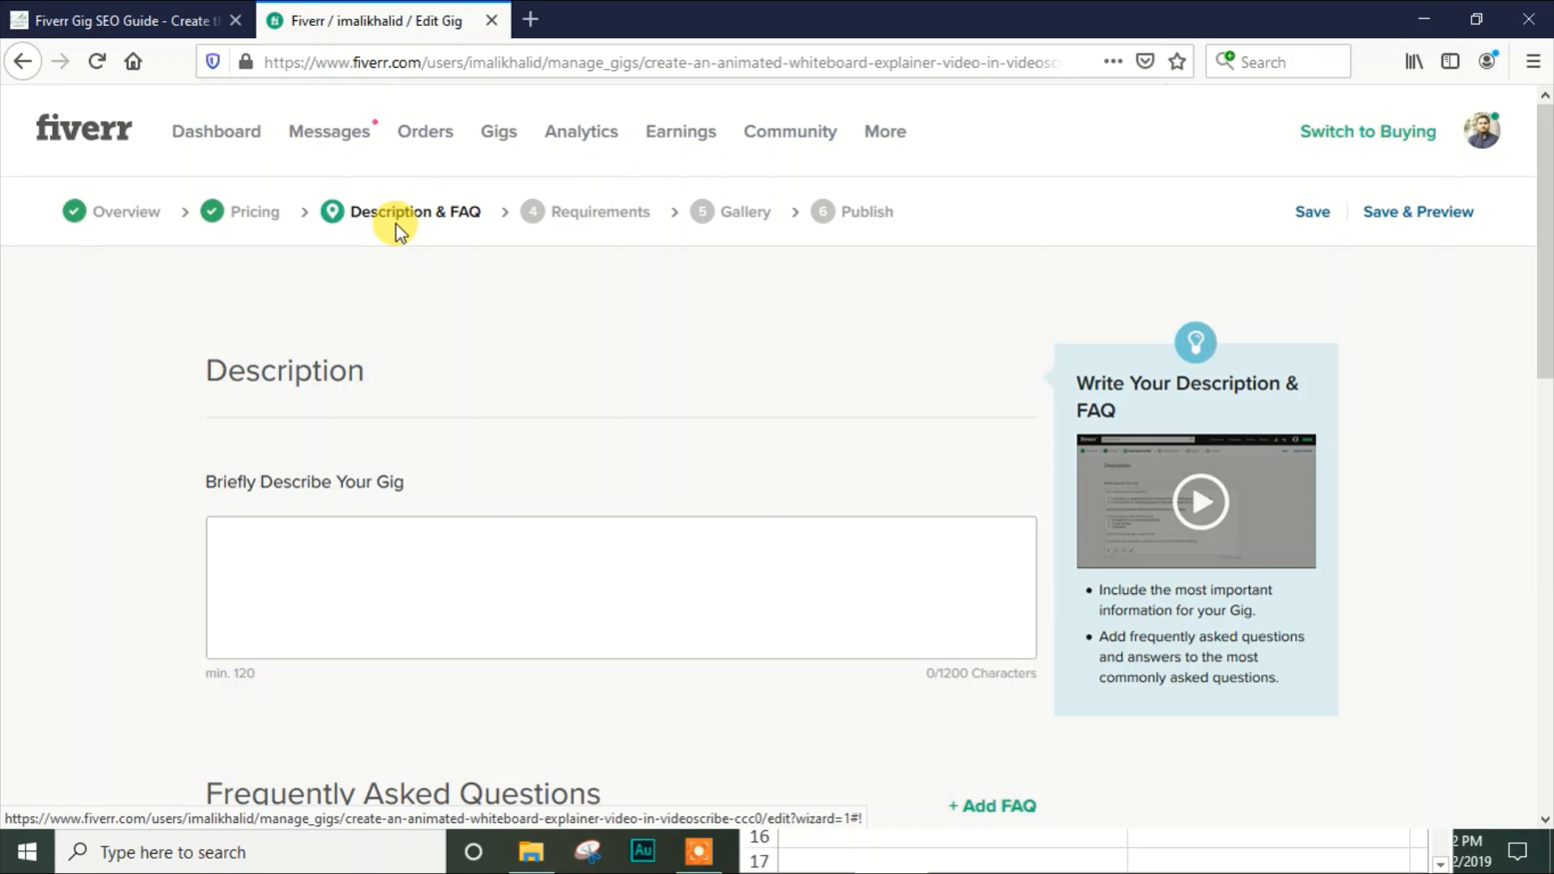
Look back at the section on collecting relevant keyword data in the Fiverr Gig SEO guide and return to the gig editor
left_click(122, 19)
left_click_drag(1544, 607, 1541, 249)
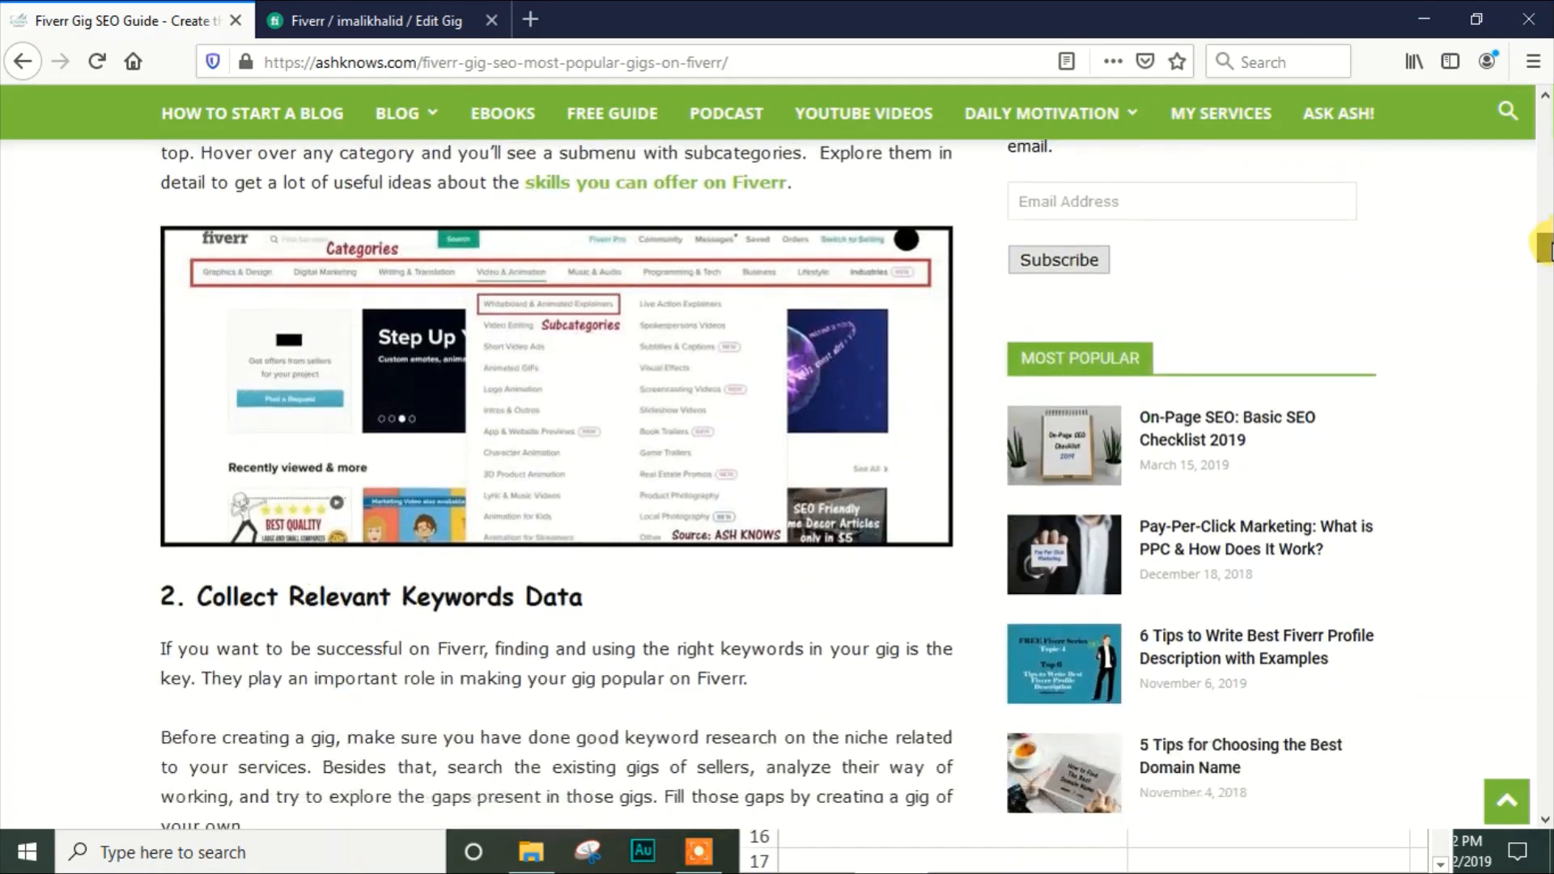
left_click(344, 17)
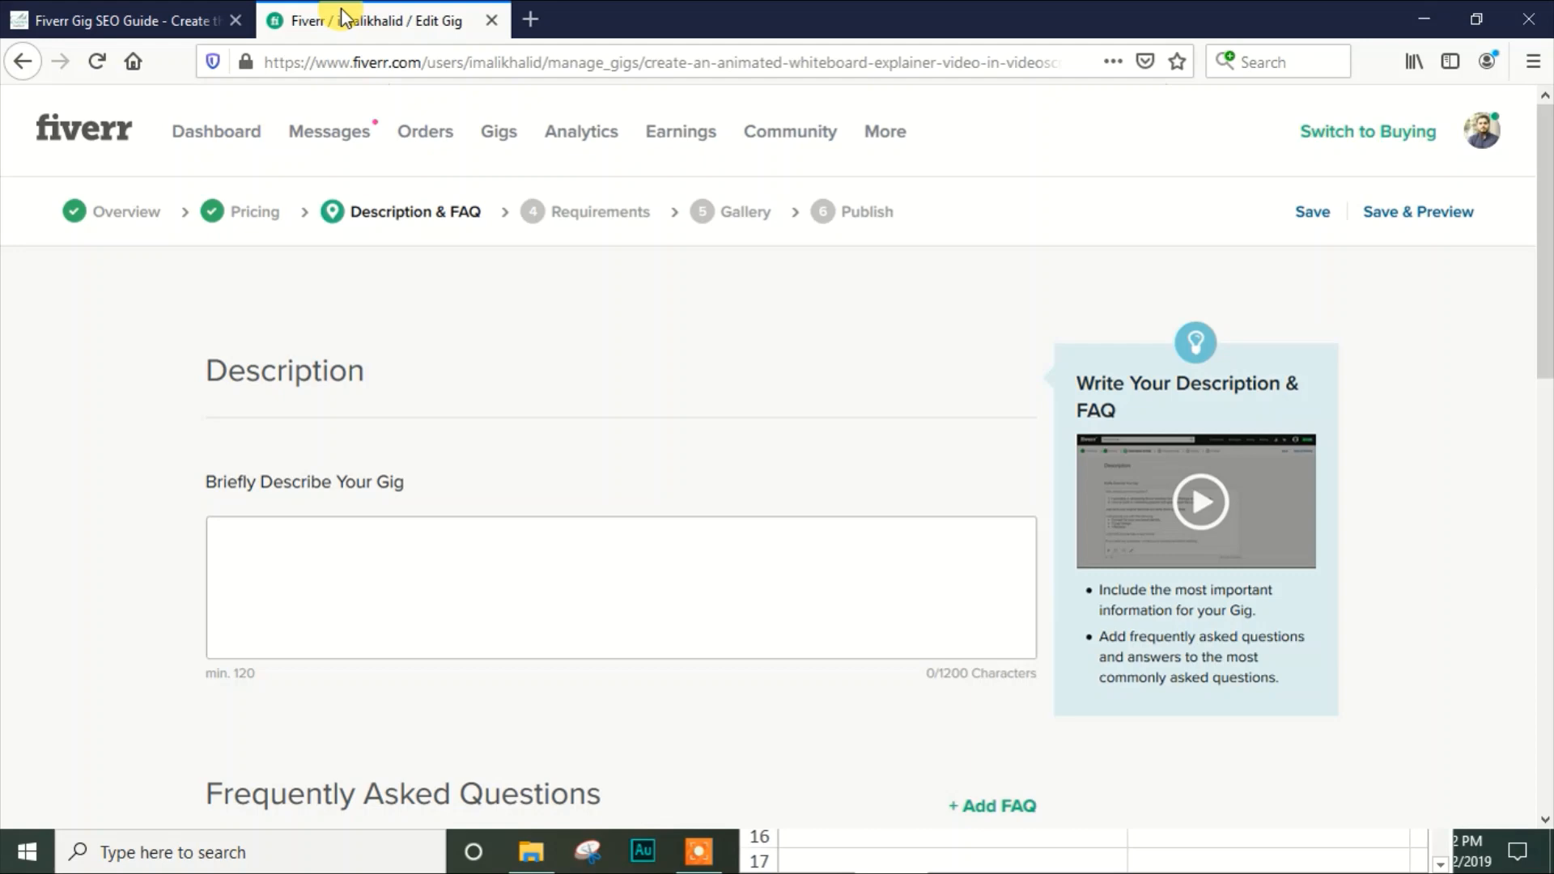
Minimize the browser and the Keywords.xlsx workbook to reach the desktop
left_click(1423, 18)
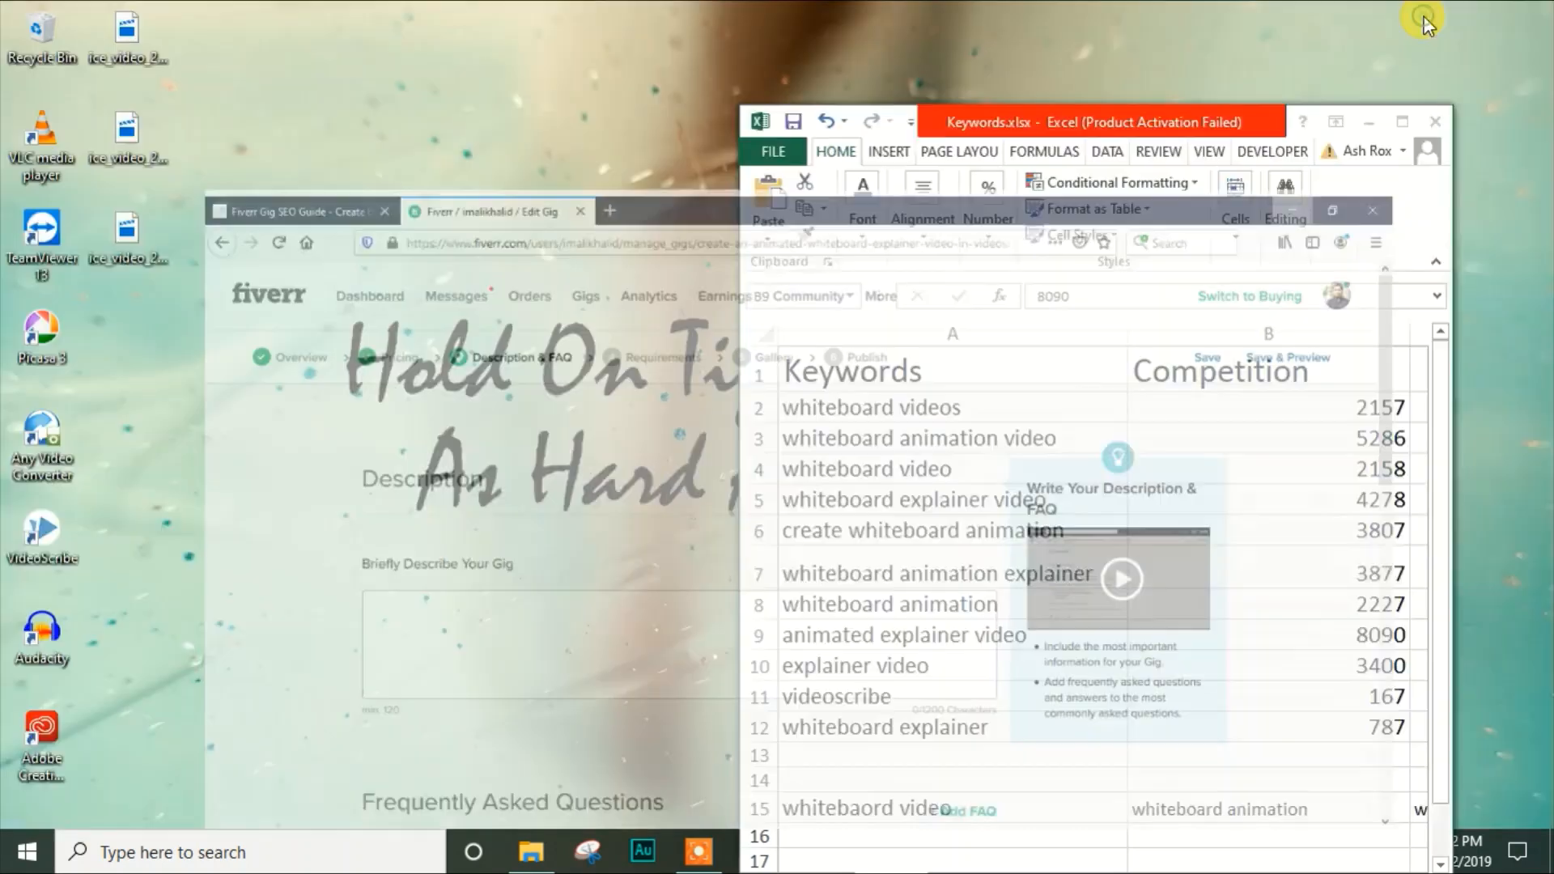
left_click(1376, 123)
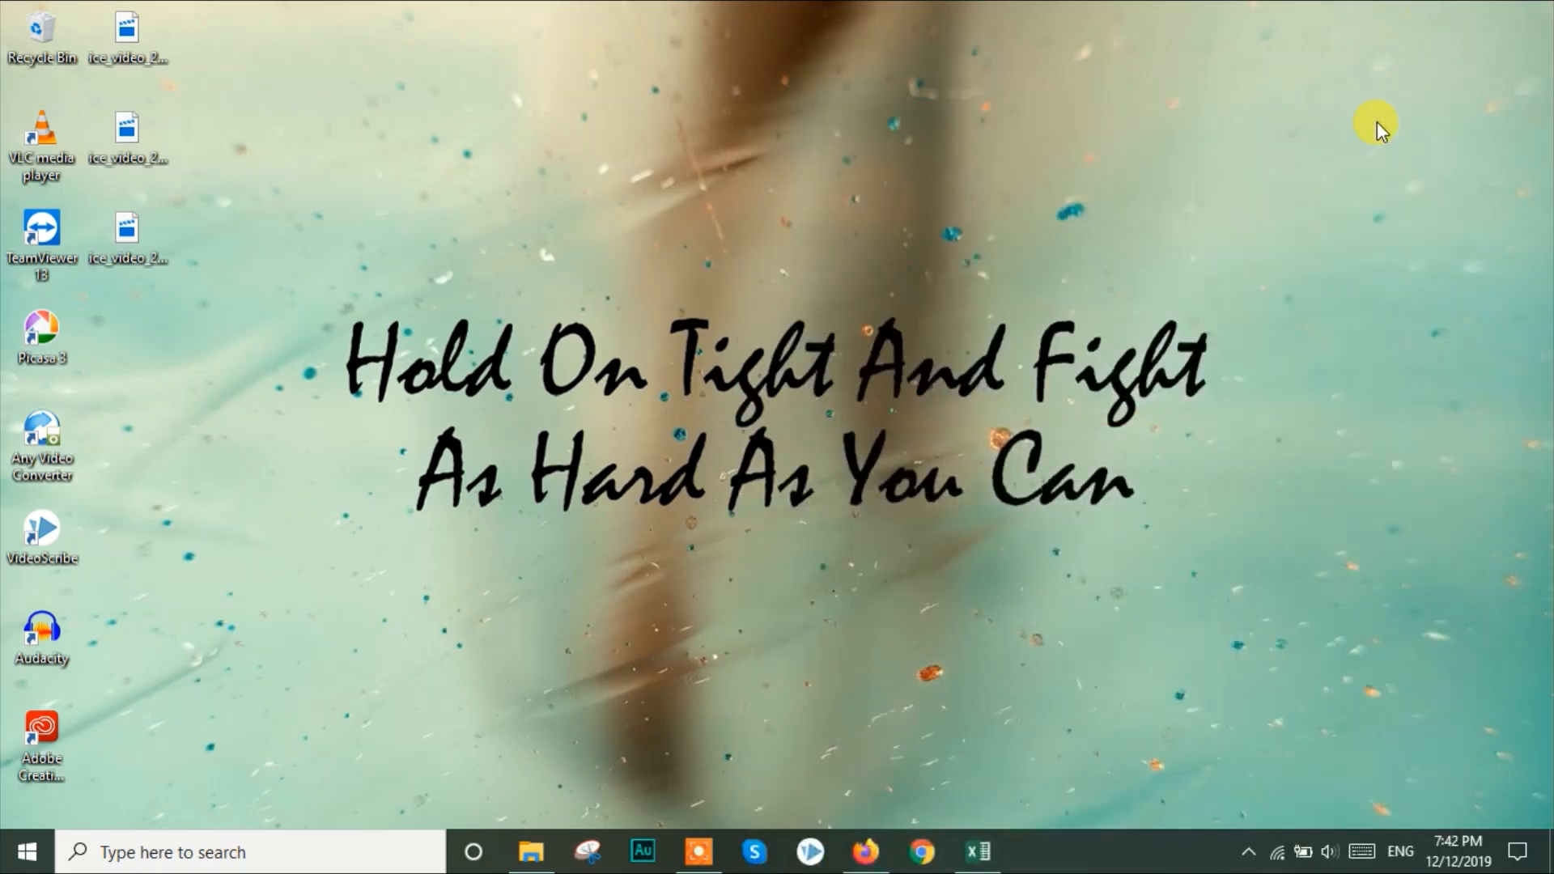